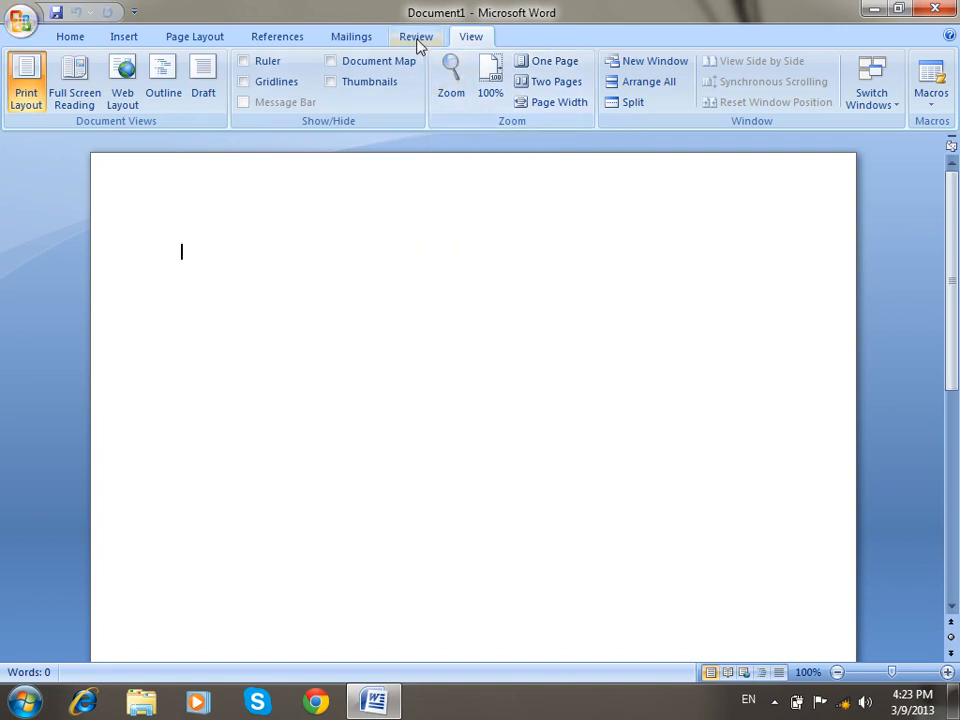
From Review > Protect Document, tick 'Allow only this type of editing' with No changes (Read only), then close the pane.
{"action": "left_click", "coordinate": [417, 38]}
{"action": "left_click", "coordinate": [856, 95]}
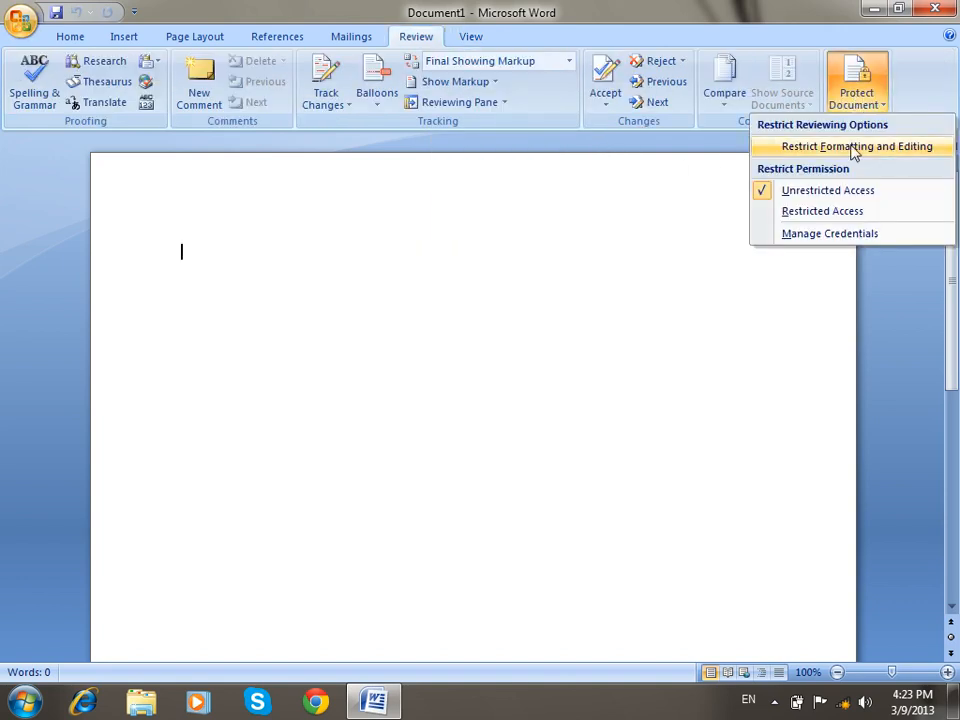
{"action": "left_click", "coordinate": [853, 148]}
{"action": "left_click", "coordinate": [816, 266]}
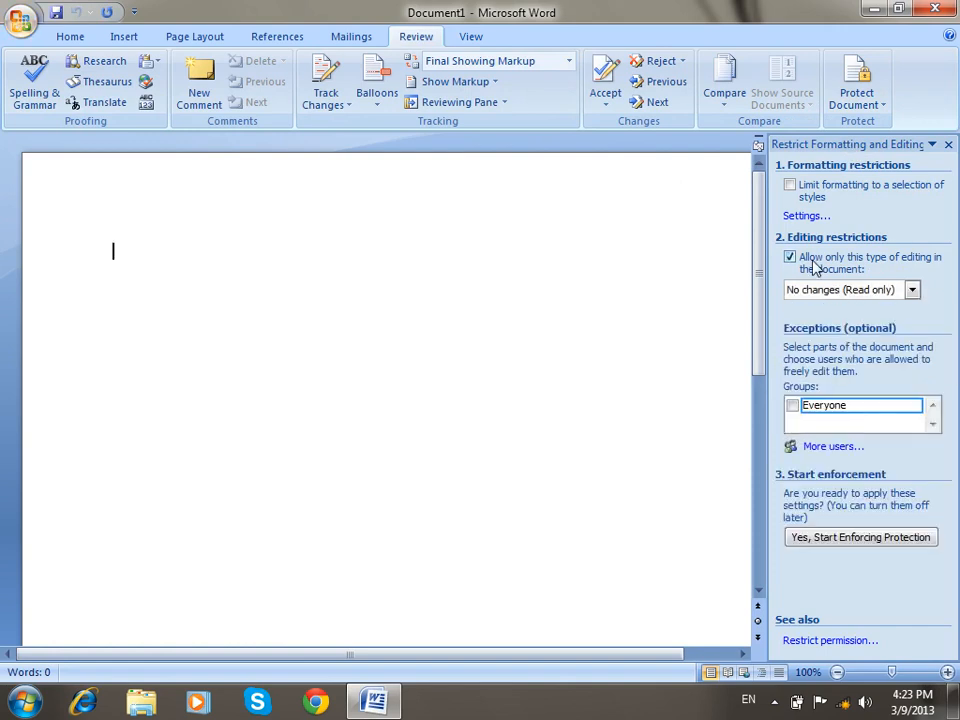
{"action": "left_click", "coordinate": [838, 290]}
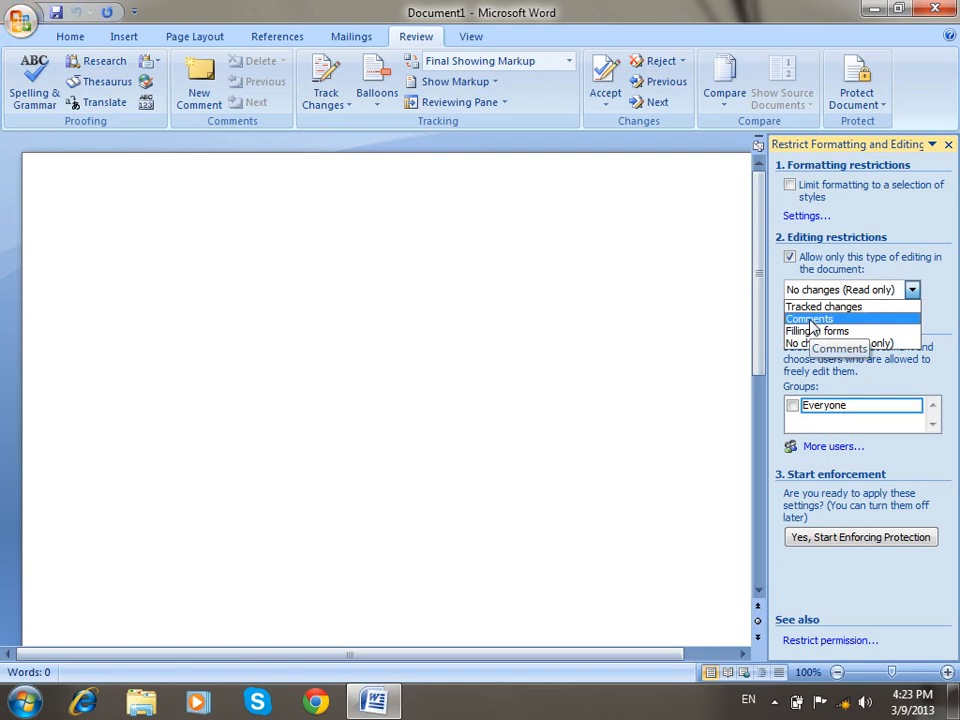
{"action": "left_click", "coordinate": [493, 364]}
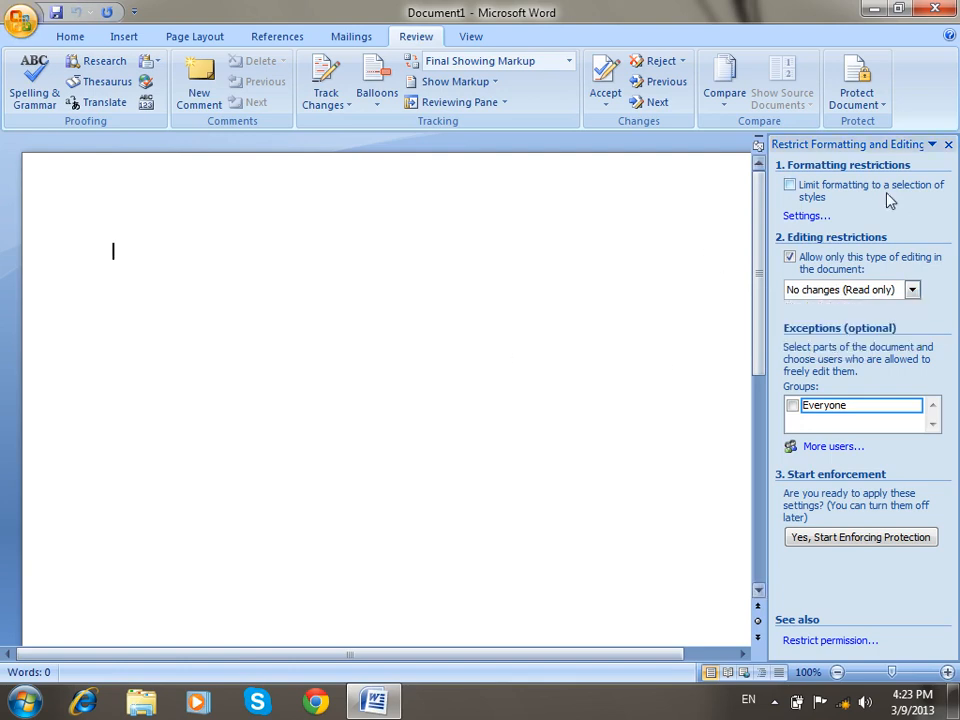
{"action": "left_click", "coordinate": [948, 144]}
Generate three paragraphs of sample text on the empty page with =RAND().
{"action": "type", "text": "=eN"}
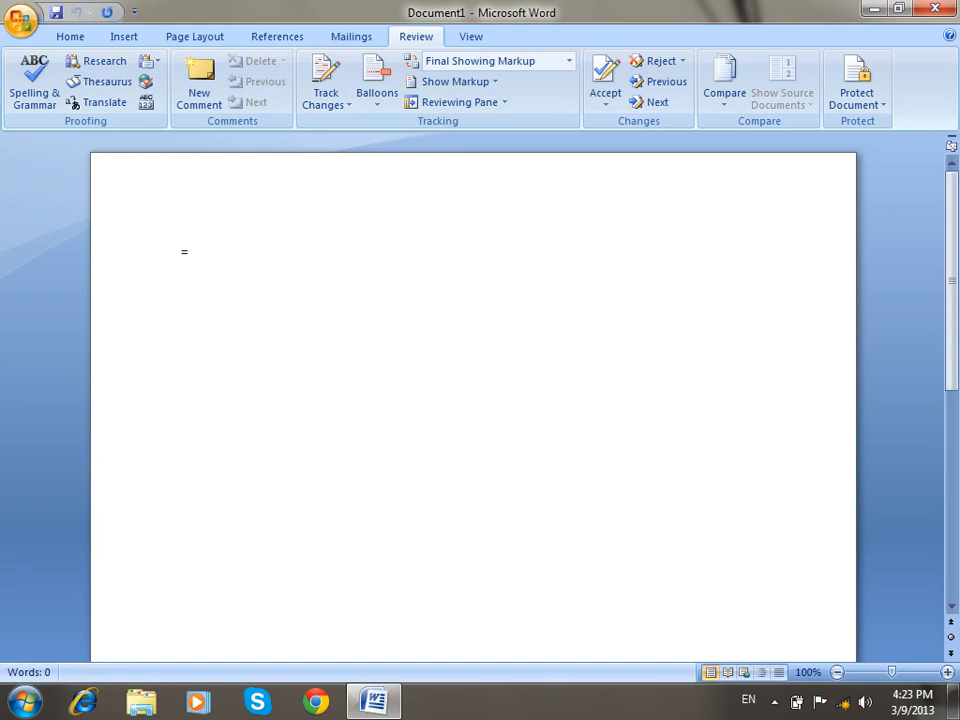
{"action": "key", "text": "BackSpace"}
{"action": "key", "text": "BackSpace"}
{"action": "key", "text": "BackSpace"}
{"action": "type", "text": "=RAN"}
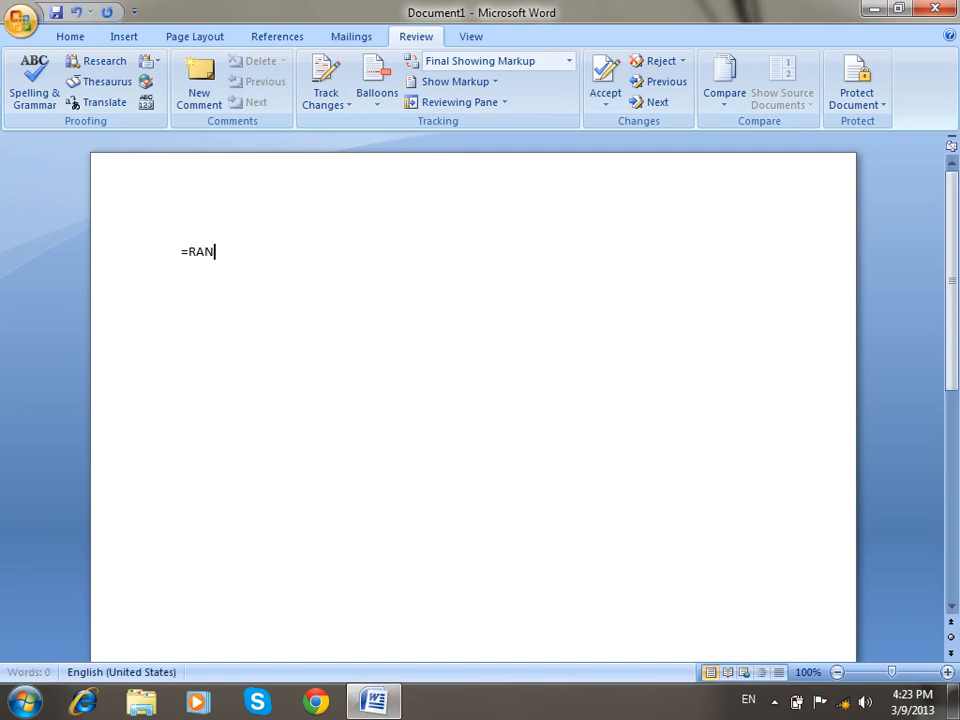
{"action": "type", "text": "D()"}
{"action": "key", "text": "Return"}
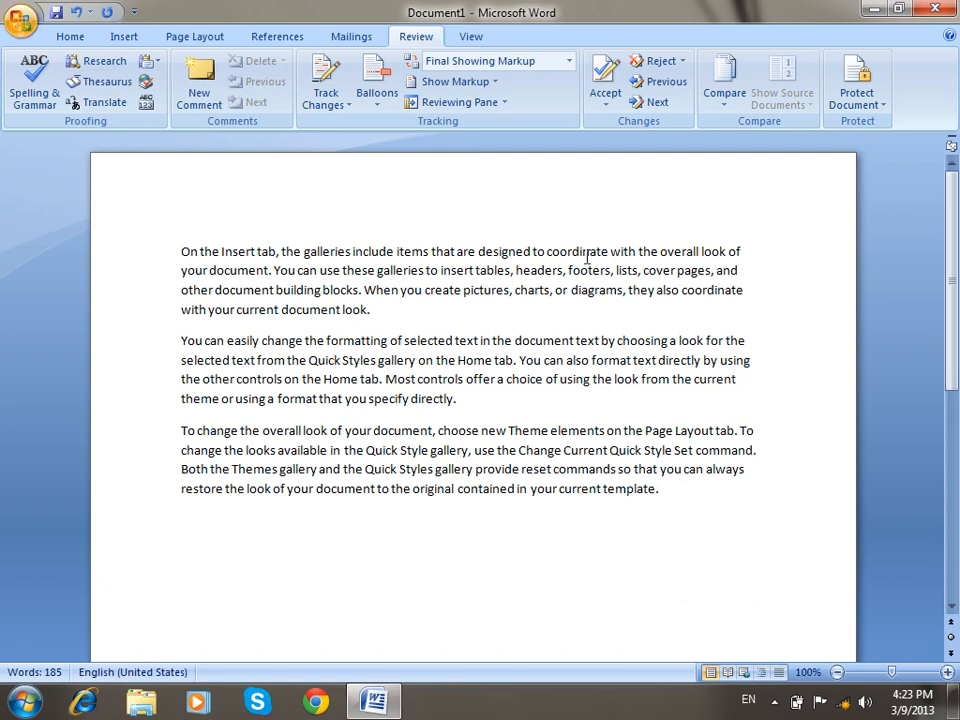
Set the Restrict Formatting and Editing restriction to Comments.
{"action": "left_click", "coordinate": [868, 100]}
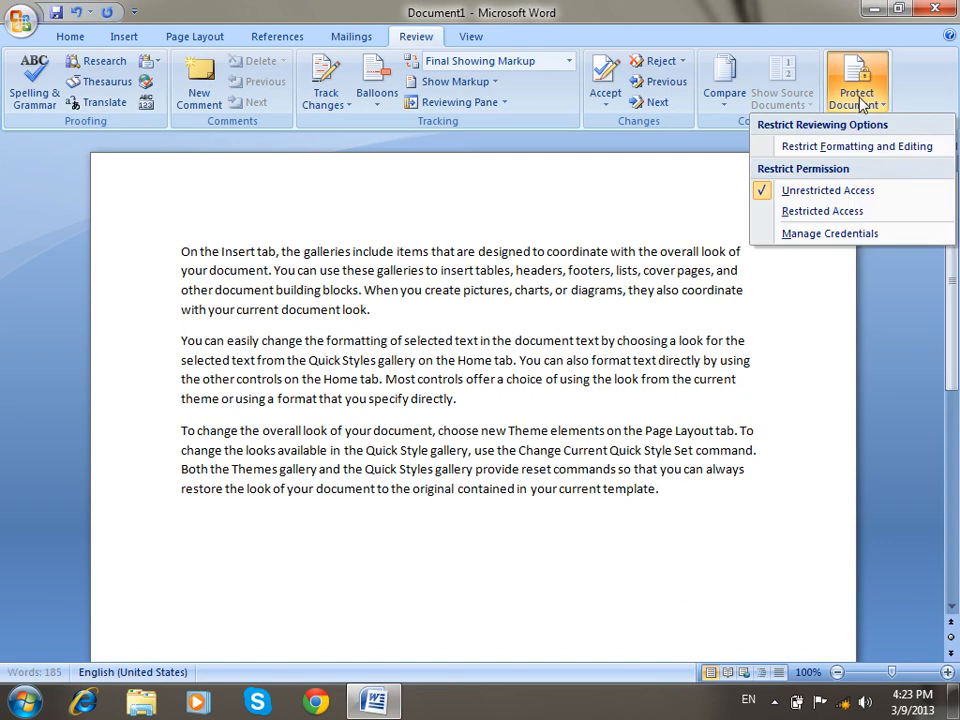
{"action": "left_click", "coordinate": [884, 152]}
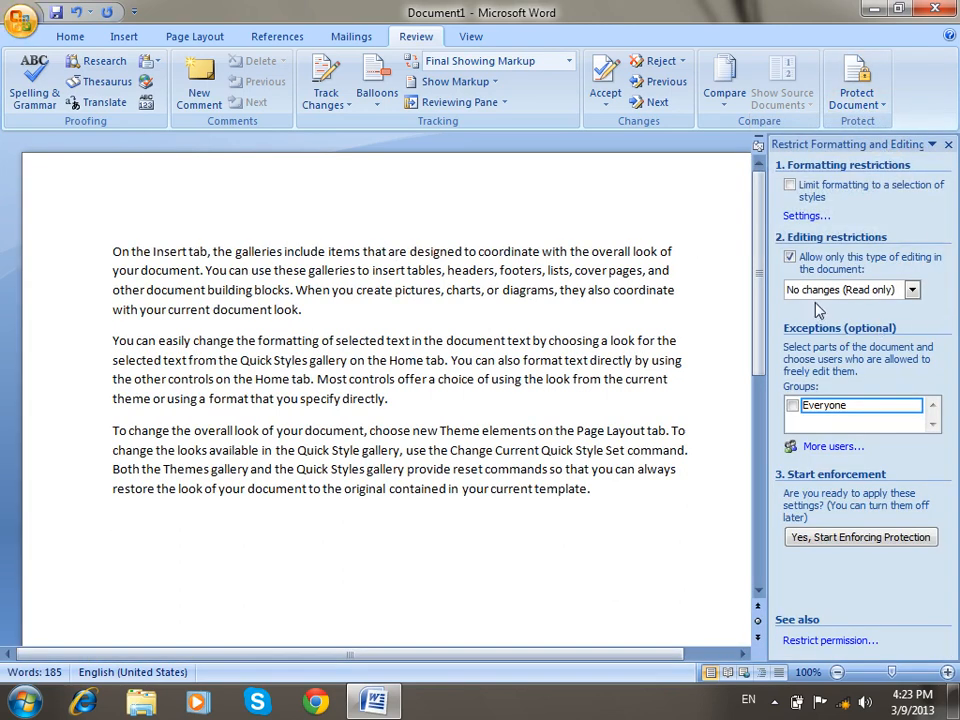
{"action": "left_click", "coordinate": [840, 290]}
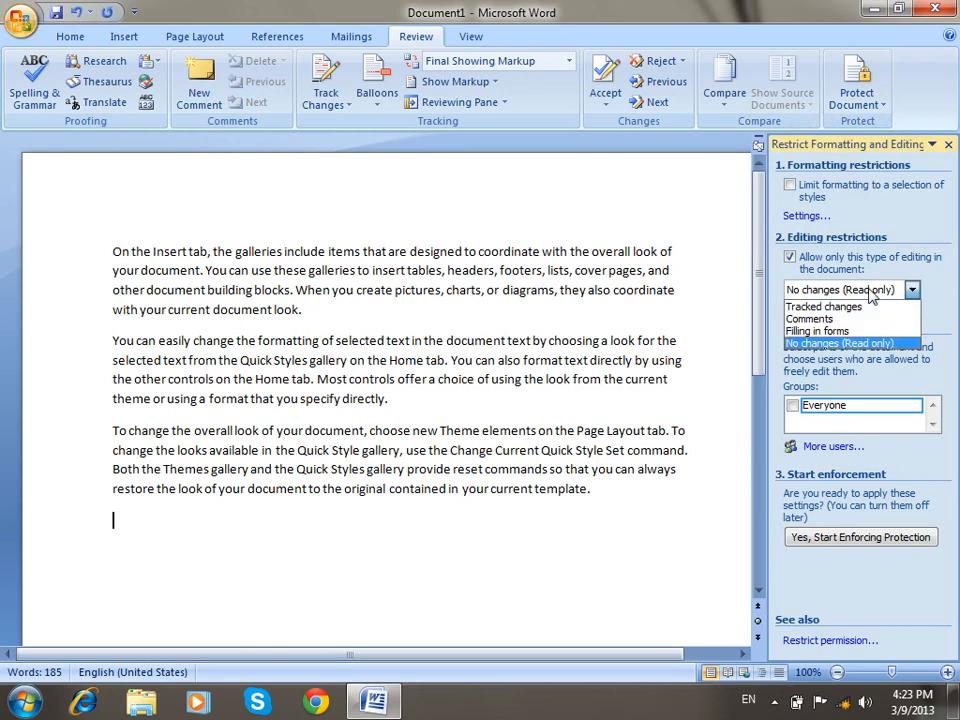
{"action": "left_click", "coordinate": [820, 318]}
Start enforcing protection with a password, entered and confirmed.
{"action": "left_click", "coordinate": [880, 540]}
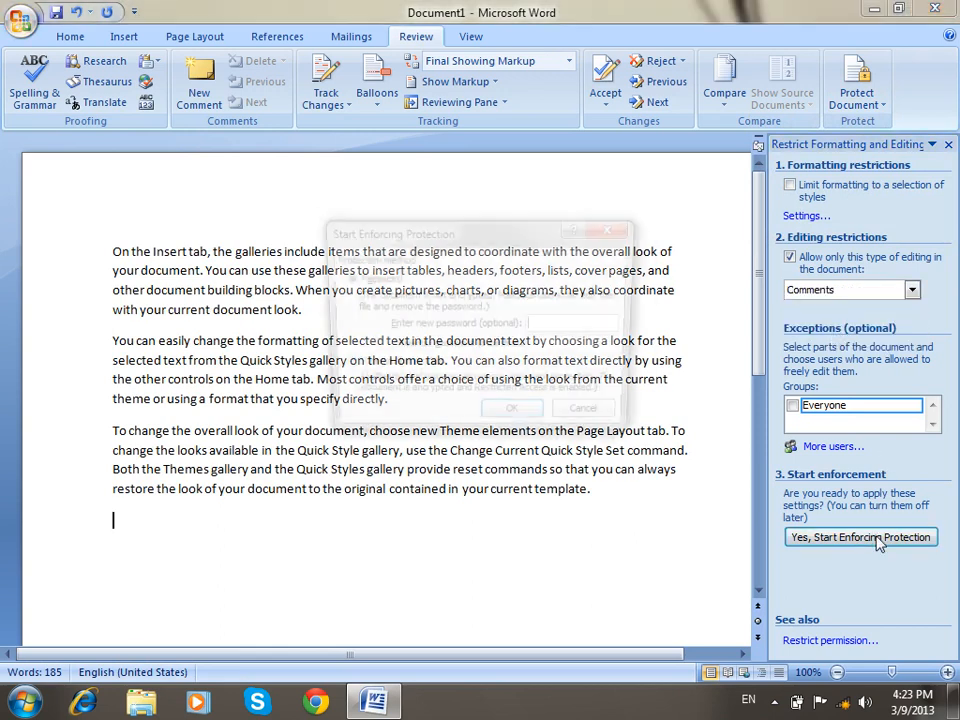
{"action": "type", "text": "••"}
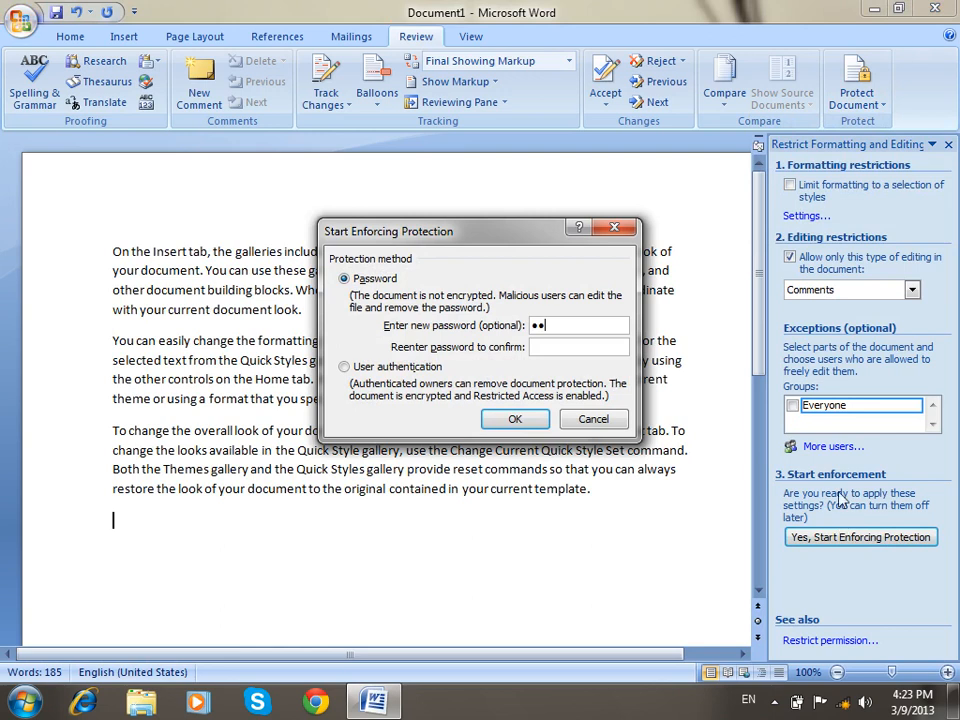
{"action": "left_click", "coordinate": [585, 347]}
{"action": "type", "text": "••"}
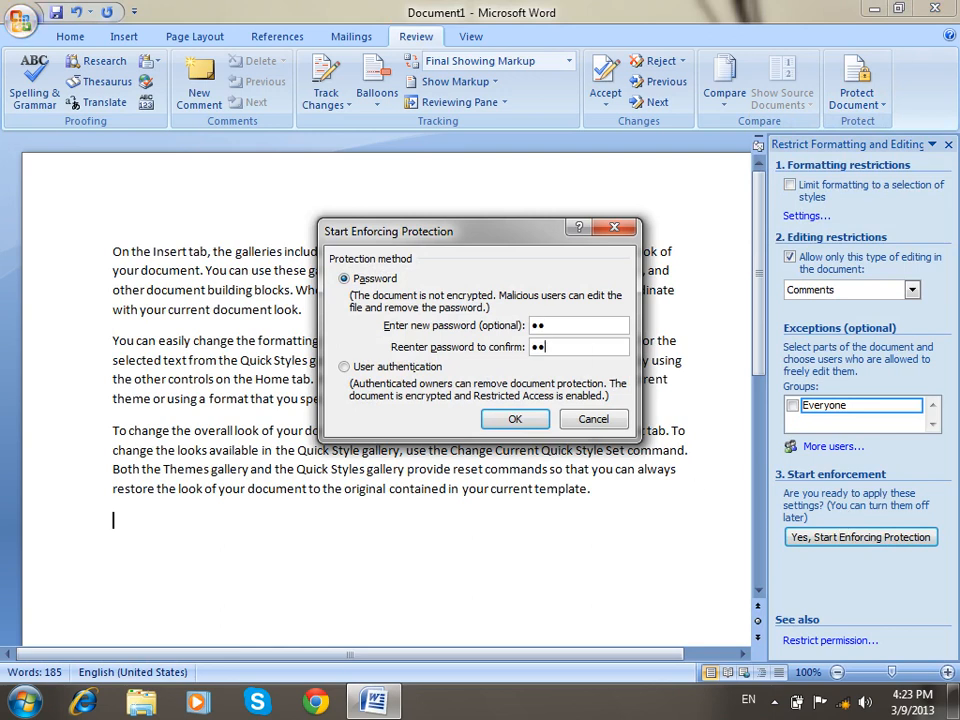
{"action": "left_click", "coordinate": [516, 420]}
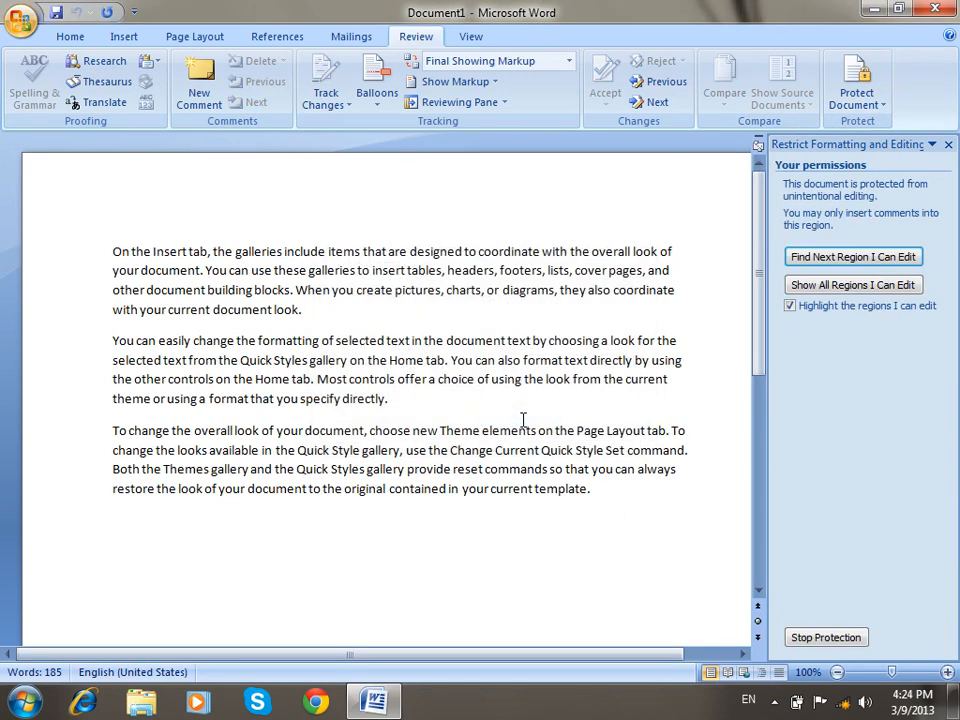
Attach a comment reading ASD, ASD, A, DSA, SD to the second paragraph's formatting phrase.
{"action": "left_click", "coordinate": [432, 411]}
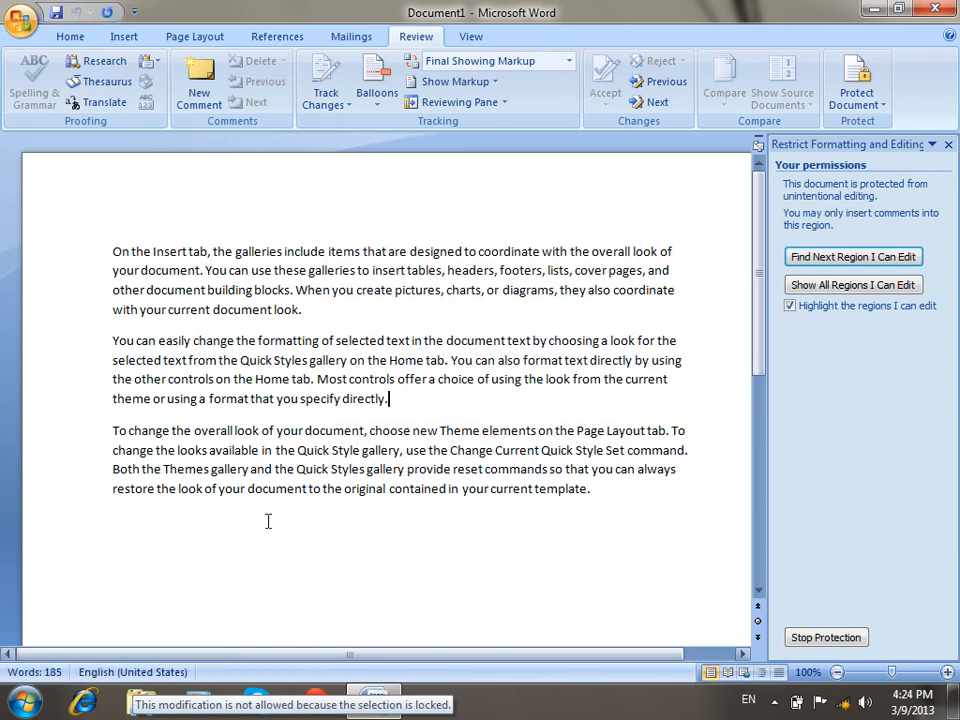
{"action": "left_click_drag", "start_coordinate": [333, 364], "coordinate": [193, 341]}
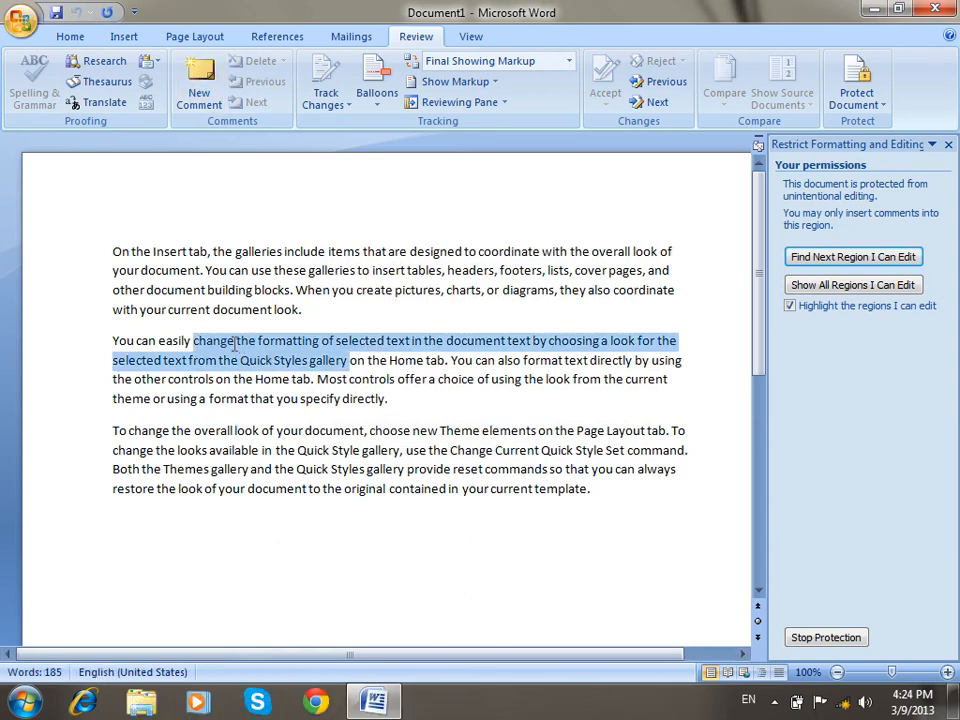
{"action": "left_click", "coordinate": [209, 92]}
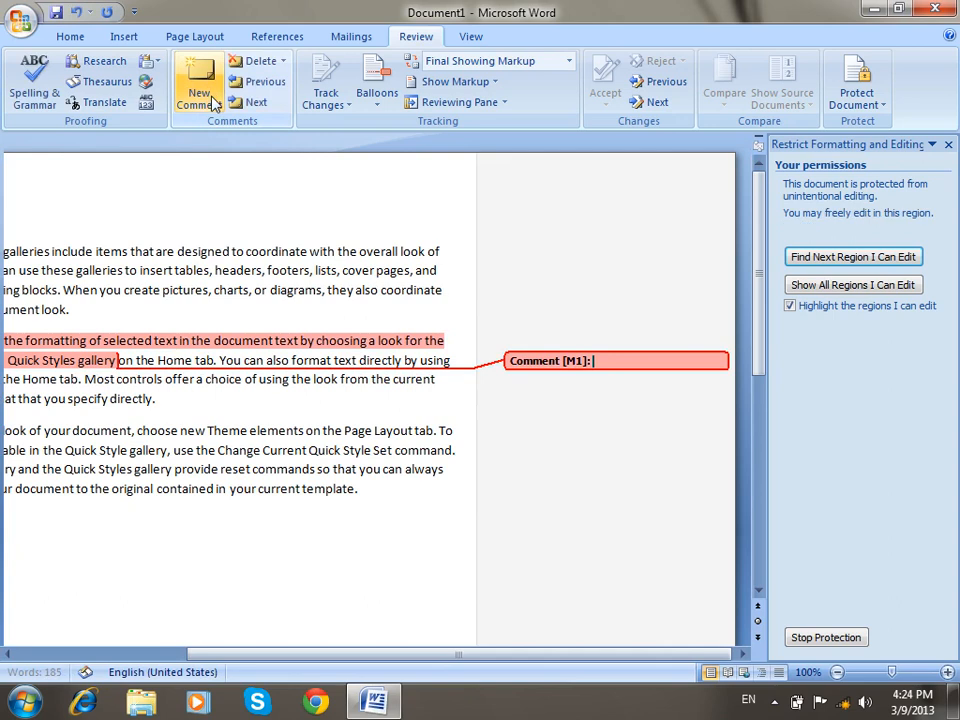
{"action": "type", "text": "ASD"}
{"action": "key", "text": "Return"}
{"action": "type", "text": "ASD"}
{"action": "key", "text": "Return"}
{"action": "type", "text": "A"}
{"action": "key", "text": "Return"}
{"action": "type", "text": "DSA"}
{"action": "key", "text": "Return"}
{"action": "type", "text": "SD"}
{"action": "key", "text": "Return"}
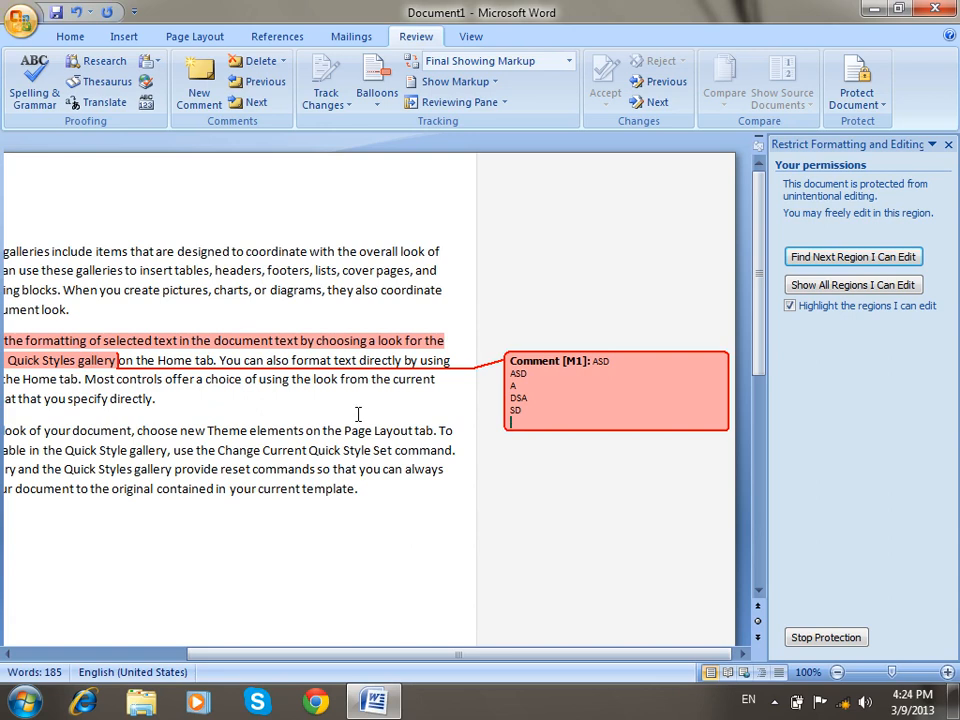
Stop protection by confirming the password, then select the last paragraph's text.
{"action": "left_click", "coordinate": [840, 643]}
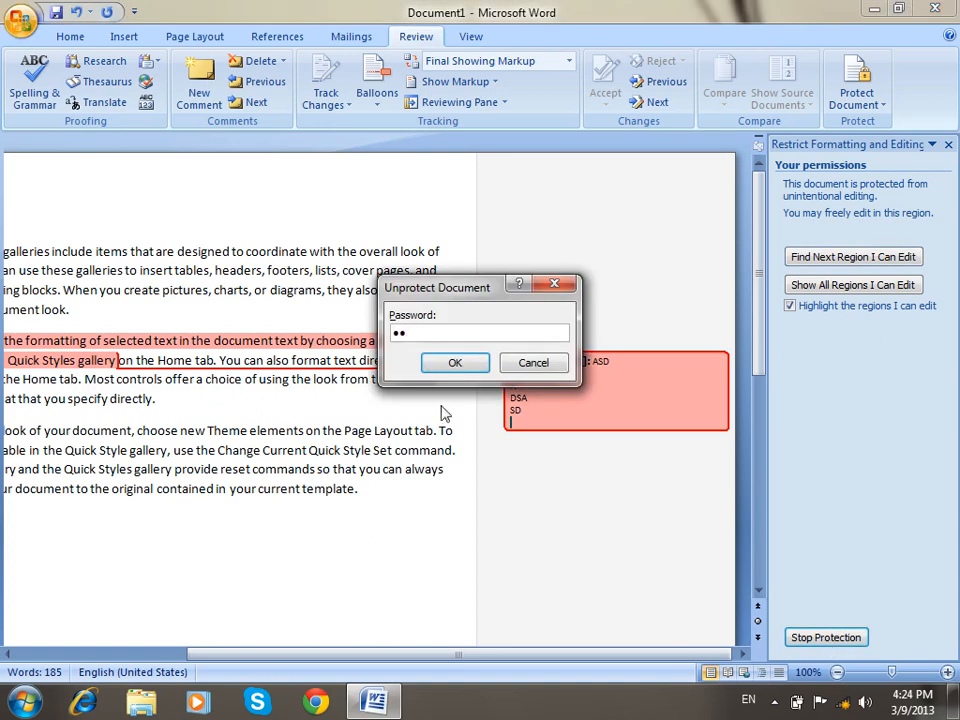
{"action": "left_click", "coordinate": [454, 362]}
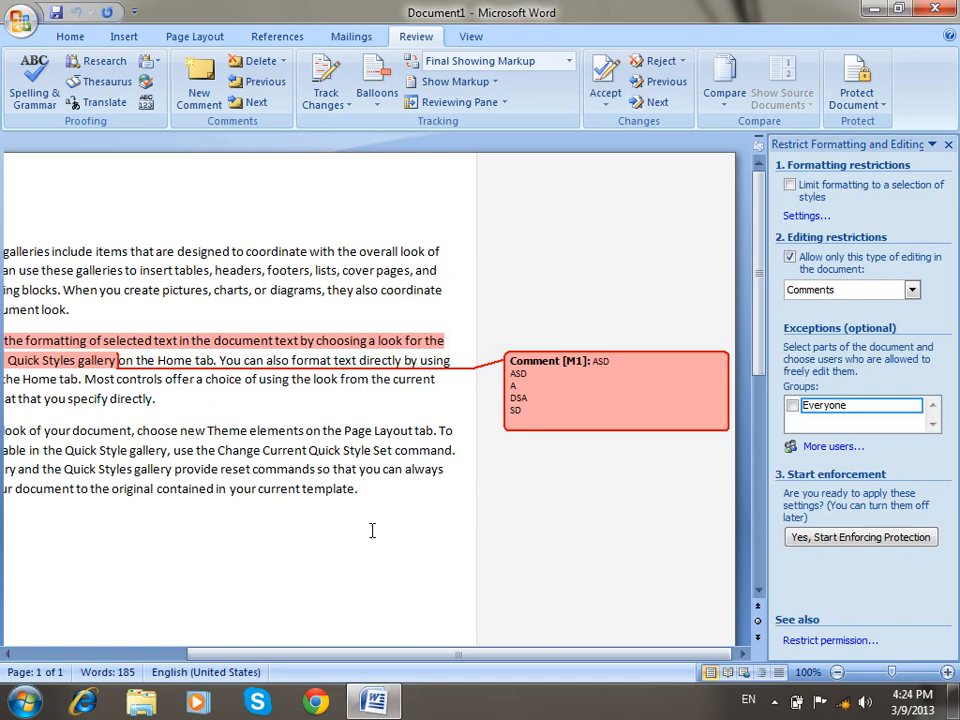
{"action": "left_click_drag", "start_coordinate": [371, 510], "coordinate": [180, 432]}
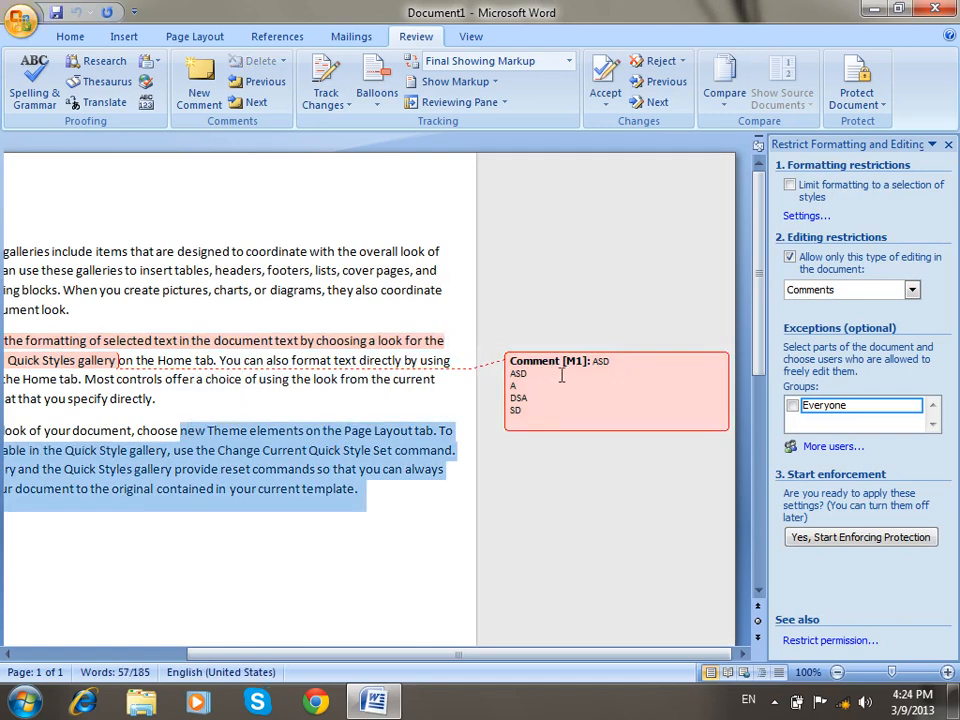
Change the editing restriction to Tracked changes without enforcing it.
{"action": "left_click", "coordinate": [822, 290]}
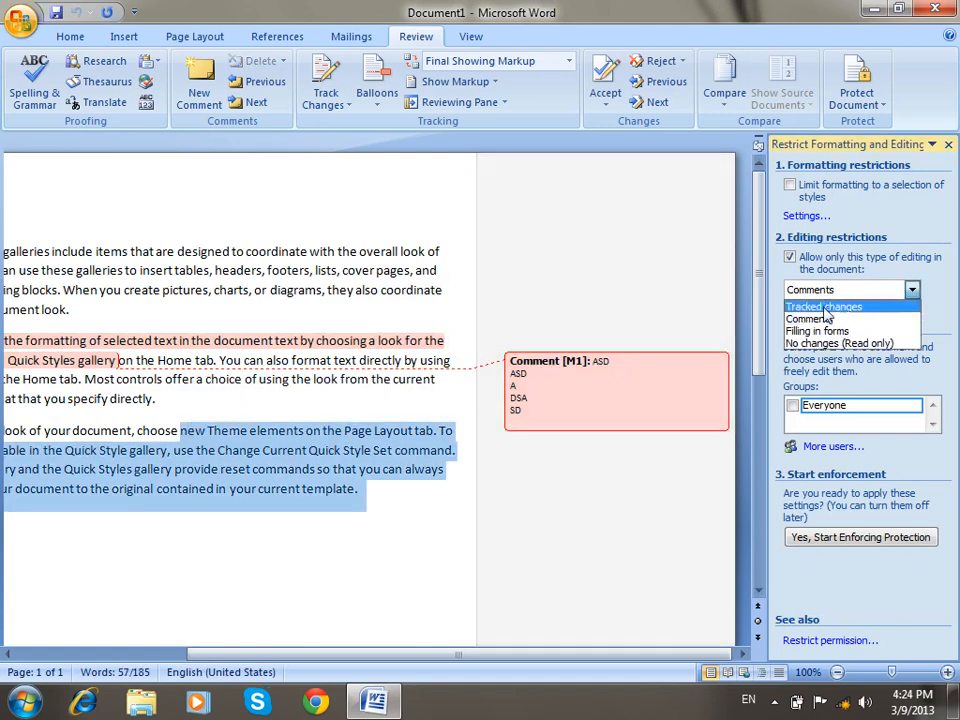
{"action": "left_click", "coordinate": [818, 307]}
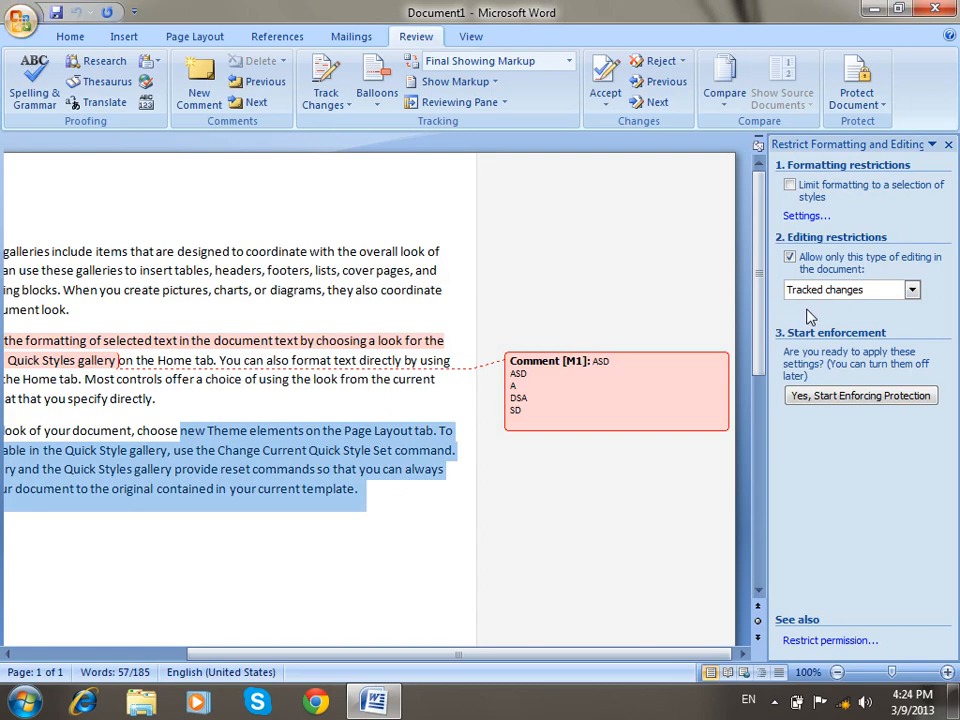
{"action": "left_click", "coordinate": [327, 104]}
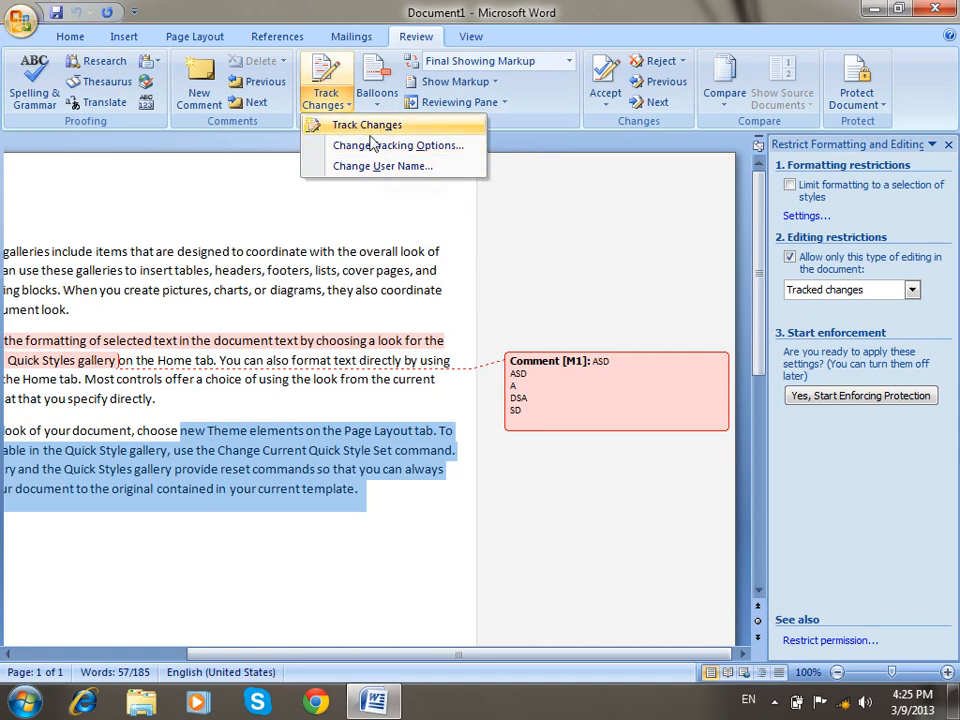
{"action": "left_click", "coordinate": [593, 289]}
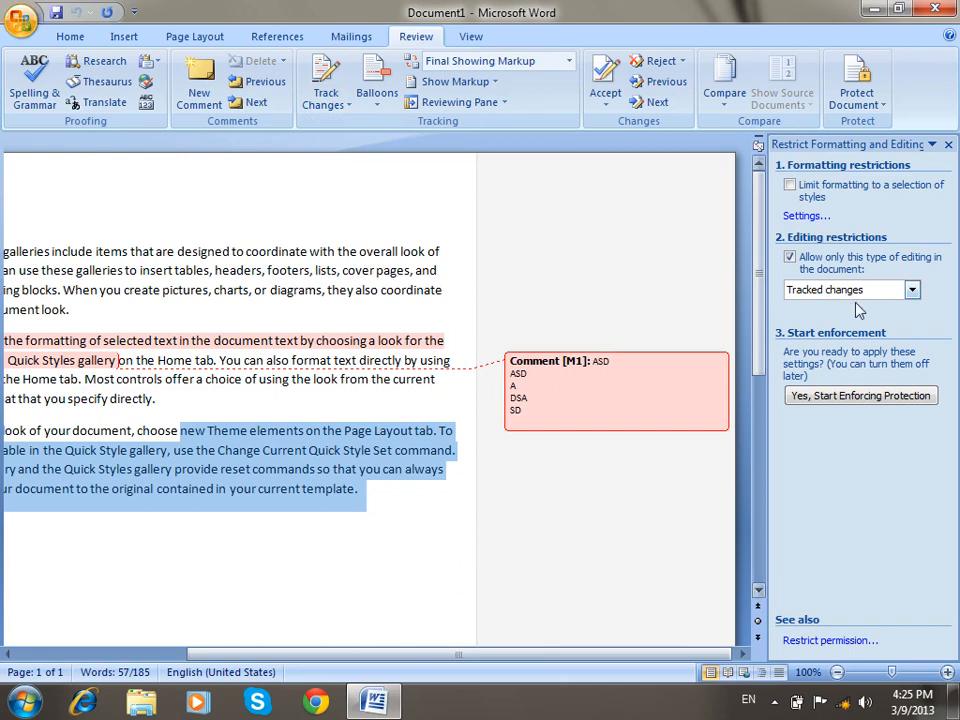
{"action": "left_click", "coordinate": [829, 289]}
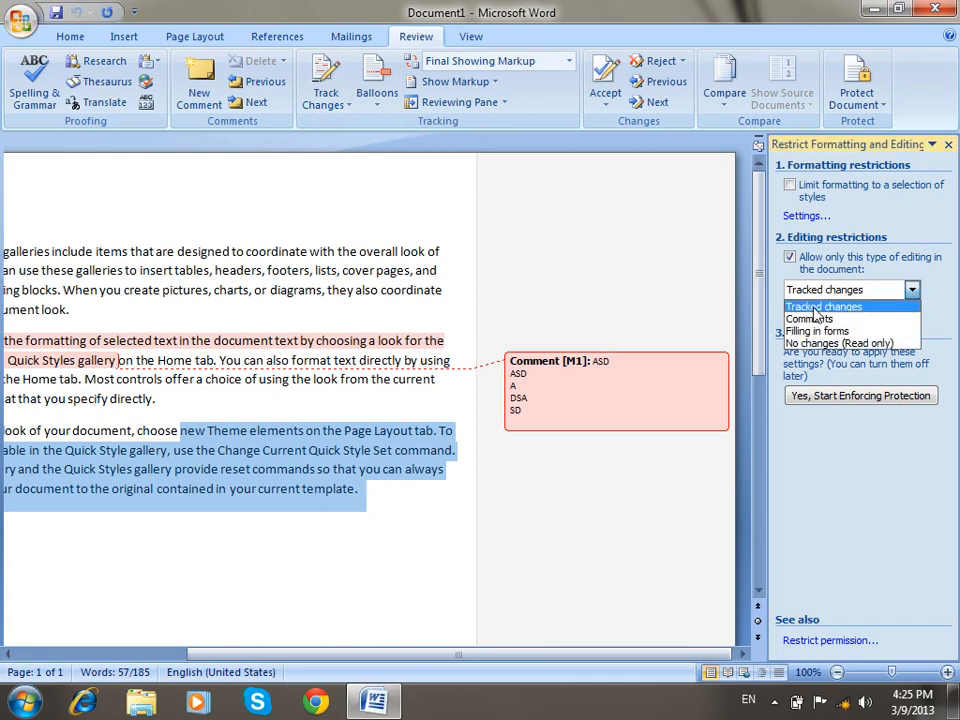
{"action": "left_click", "coordinate": [400, 270]}
{"action": "left_click_drag", "start_coordinate": [505, 656], "coordinate": [345, 670]}
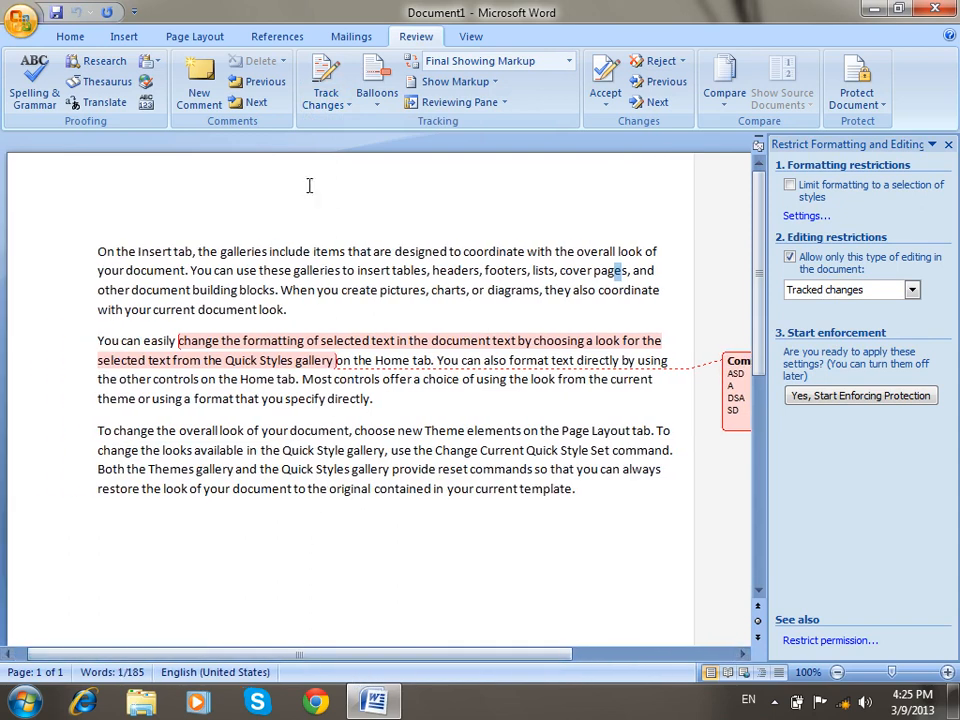
Enforce Tracked changes protection with a password, entered and confirmed.
{"action": "left_click", "coordinate": [328, 104]}
{"action": "key", "text": "Escape"}
{"action": "left_click", "coordinate": [911, 289]}
{"action": "left_click", "coordinate": [810, 308]}
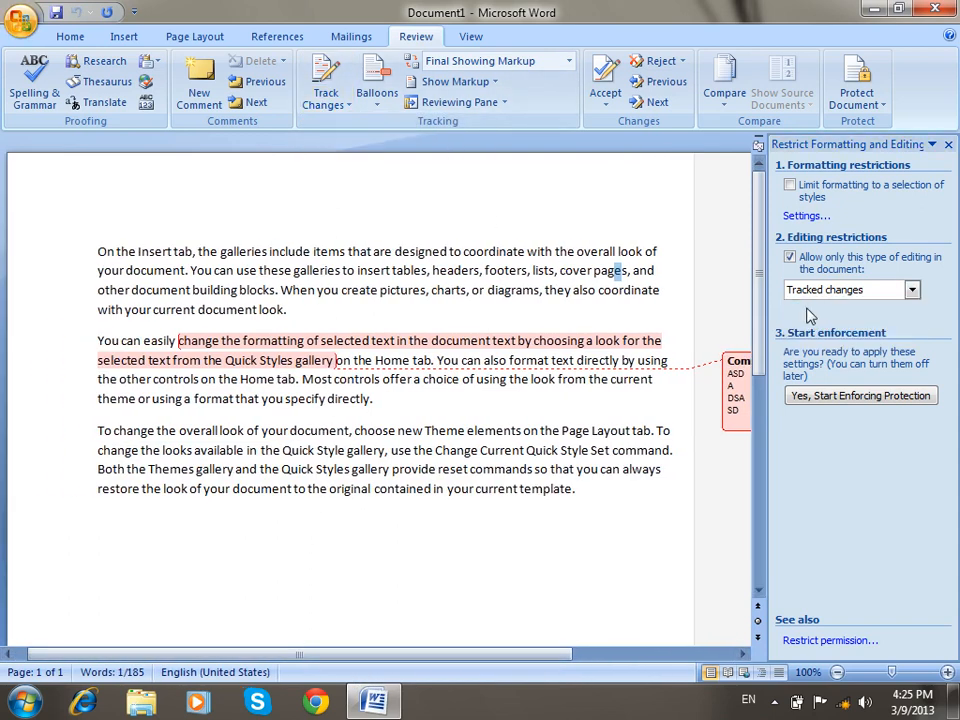
{"action": "left_click", "coordinate": [855, 397]}
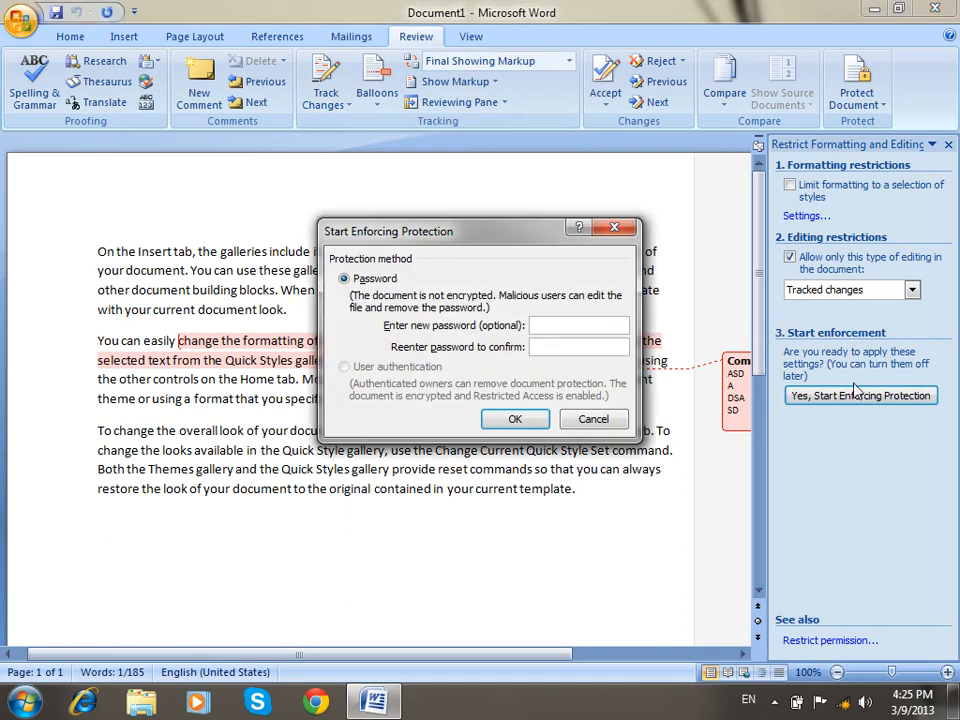
{"action": "type", "text": "12"}
{"action": "left_click", "coordinate": [563, 345]}
{"action": "type", "text": "12"}
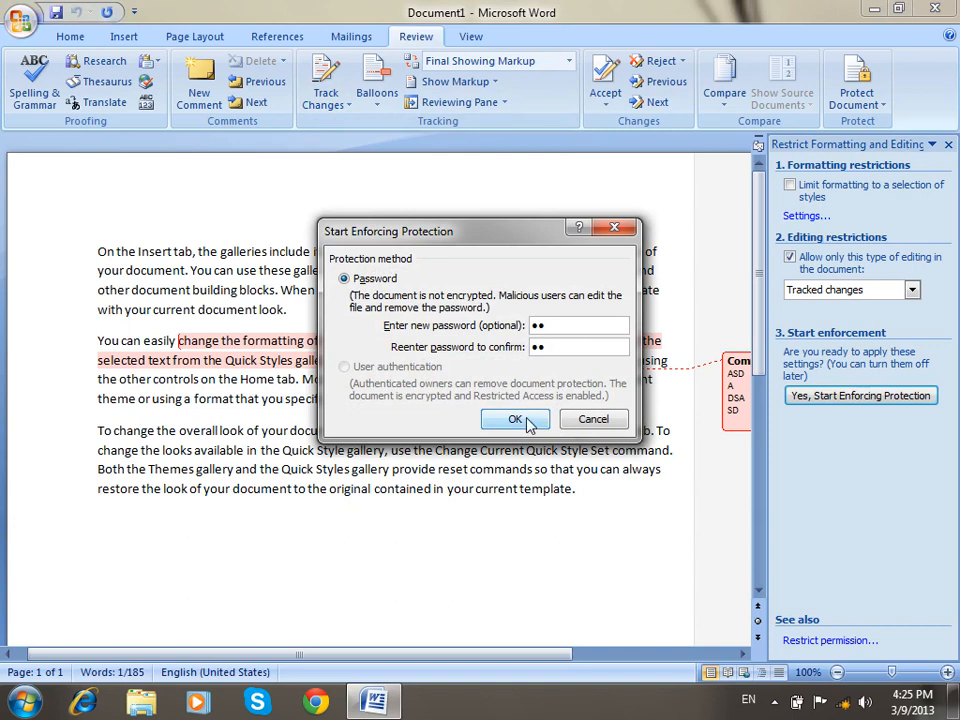
{"action": "left_click", "coordinate": [527, 421]}
Type ADASDDASDASDASD into the word 'pages' as a tracked change, then begin Stop Protection.
{"action": "left_click", "coordinate": [330, 103]}
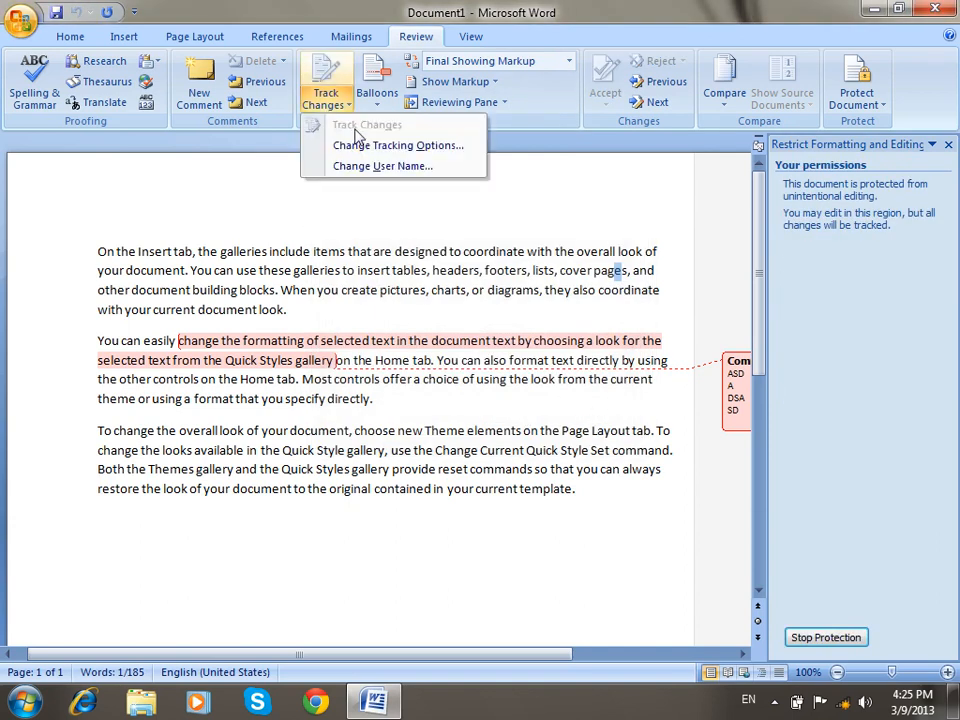
{"action": "left_click", "coordinate": [349, 359]}
{"action": "type", "text": "ADASDDASDASDASDs, and other document building blocks. When you create pictures, charts,"}
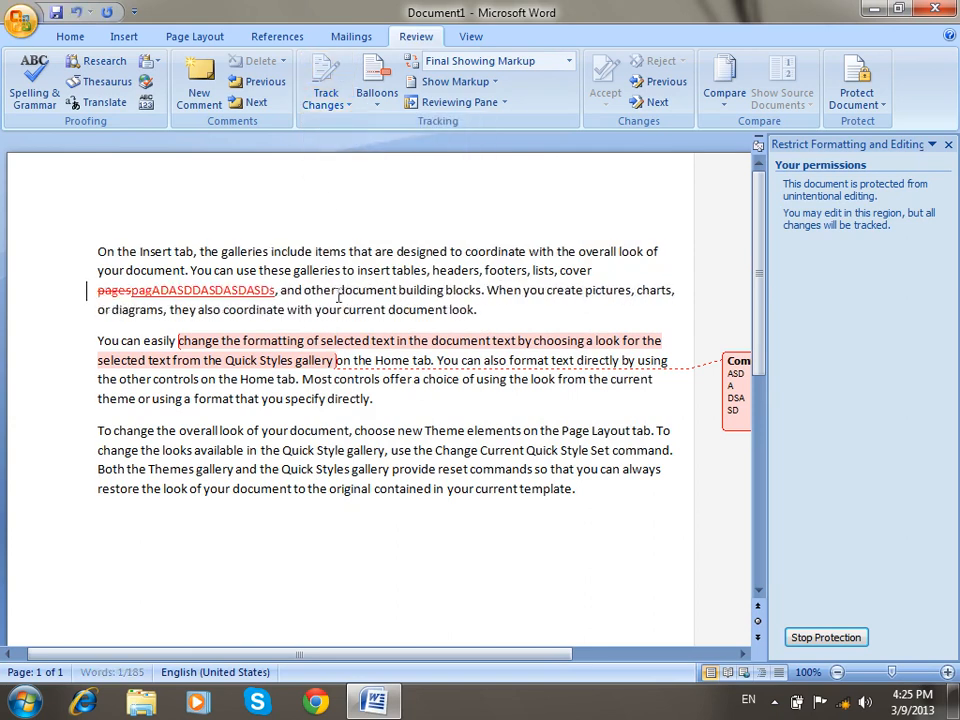
{"action": "left_click", "coordinate": [331, 104]}
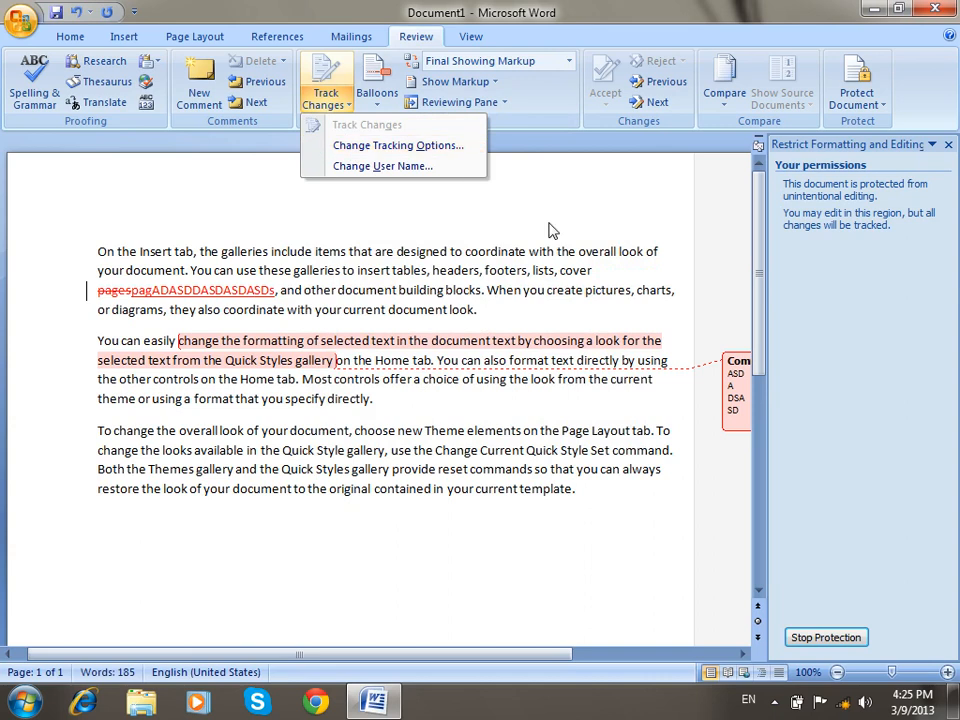
{"action": "left_click", "coordinate": [830, 640]}
{"action": "left_click", "coordinate": [845, 637]}
Unprotect the document with the password and insert DASDASD, ASD and SDASD into several words.
{"action": "type", "text": "12"}
{"action": "left_click", "coordinate": [457, 368]}
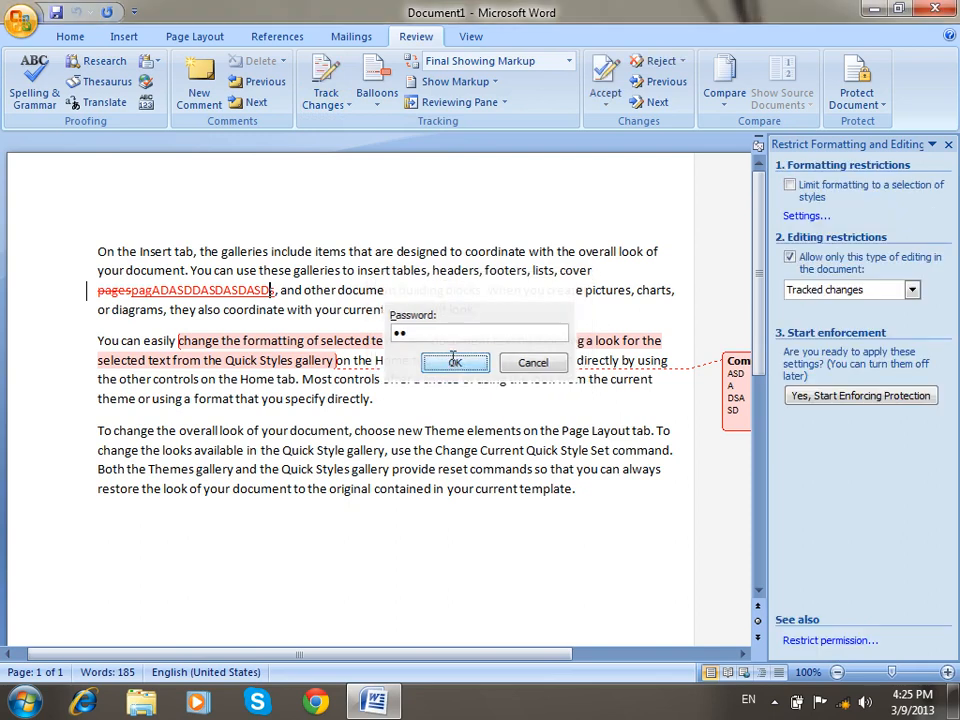
{"action": "type", "text": "DASDASD"}
{"action": "left_click", "coordinate": [520, 311]}
{"action": "type", "text": "ASD"}
{"action": "left_click", "coordinate": [528, 452]}
{"action": "type", "text": "SDASDASD"}
Select 'com' in commands, keep Tracked changes as the restriction, and close the restrictions pane.
{"action": "left_click_drag", "start_coordinate": [534, 470], "coordinate": [557, 471]}
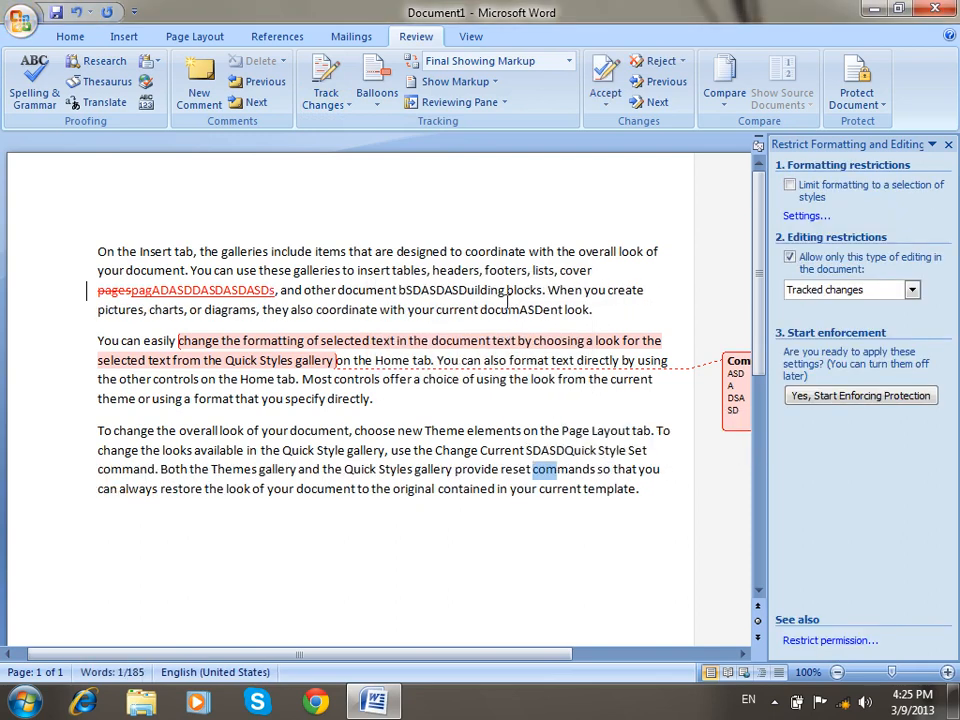
{"action": "left_click", "coordinate": [328, 102]}
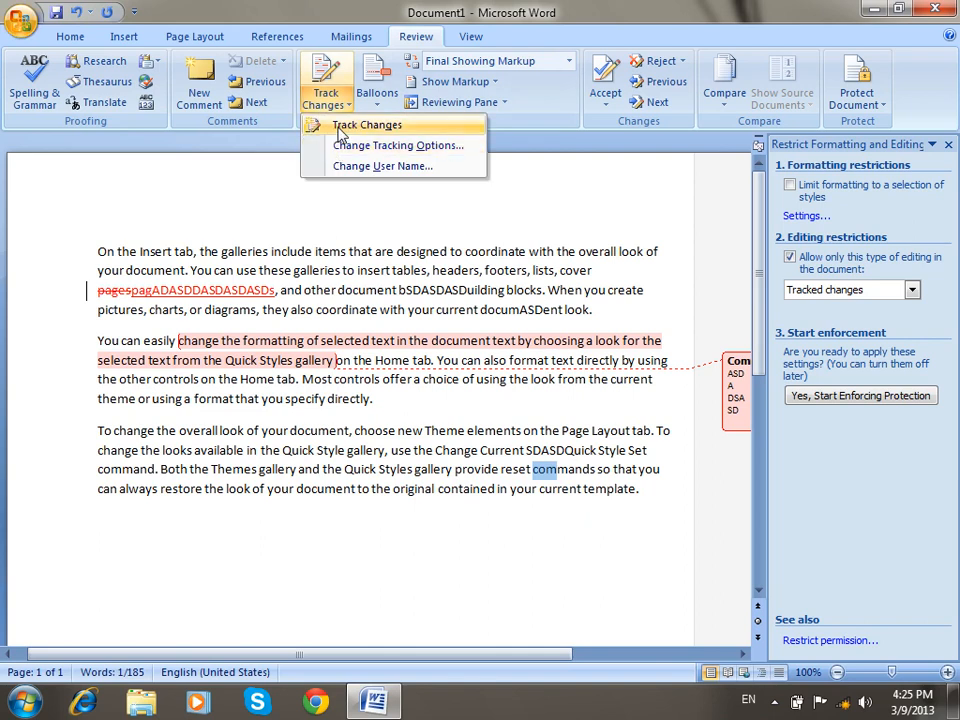
{"action": "left_click", "coordinate": [849, 290]}
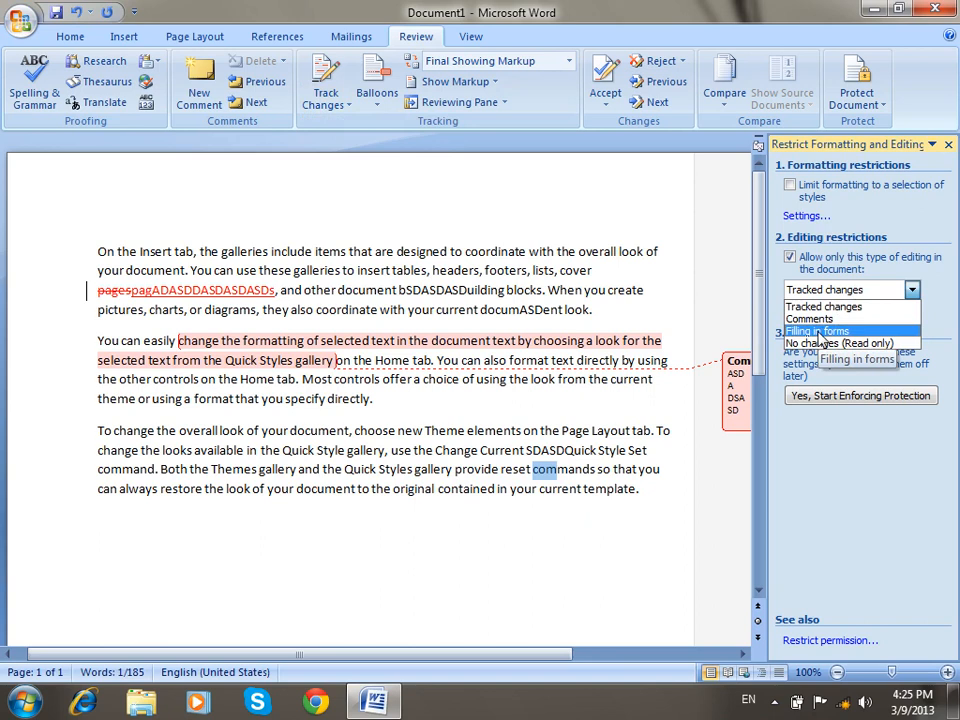
{"action": "left_click", "coordinate": [549, 309]}
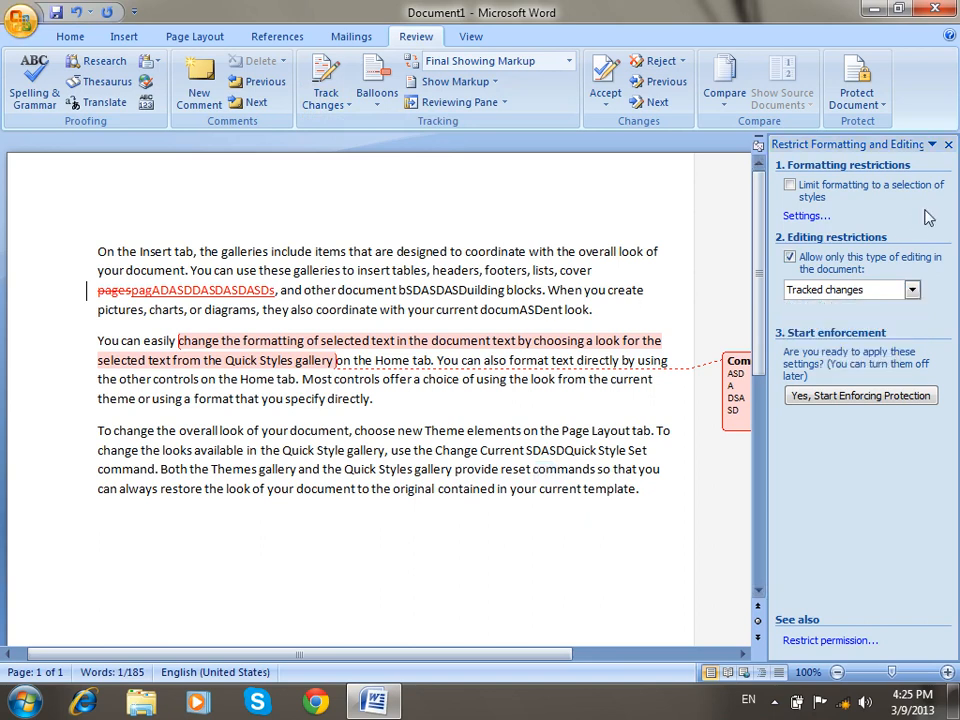
{"action": "left_click", "coordinate": [949, 146]}
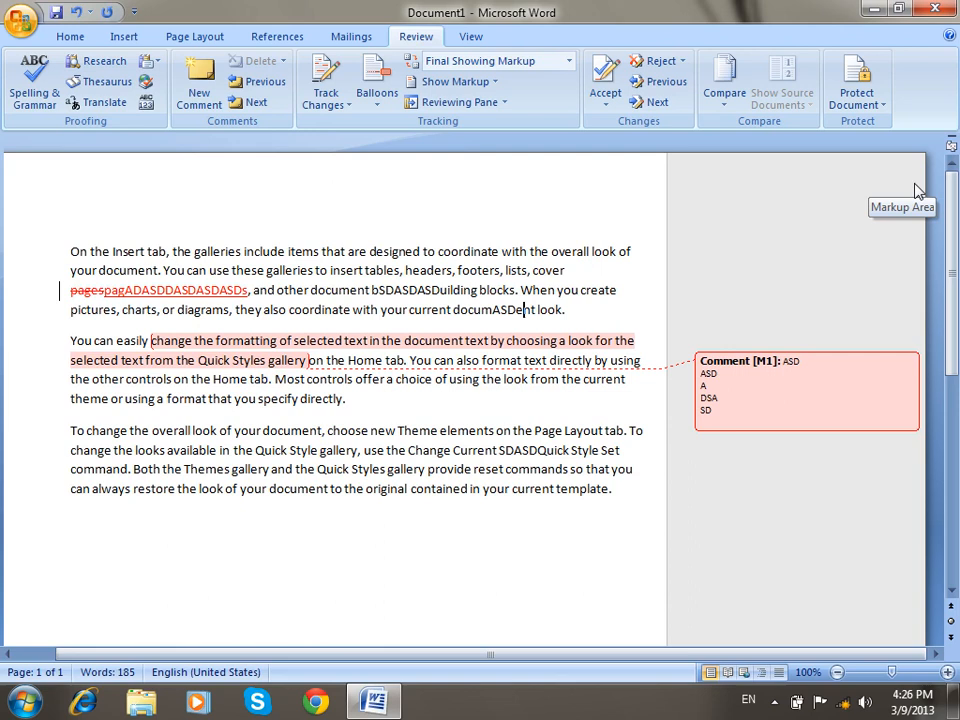
Add New to the Quick Access Toolbar and use it to open blank Document2.
{"action": "left_click", "coordinate": [134, 11]}
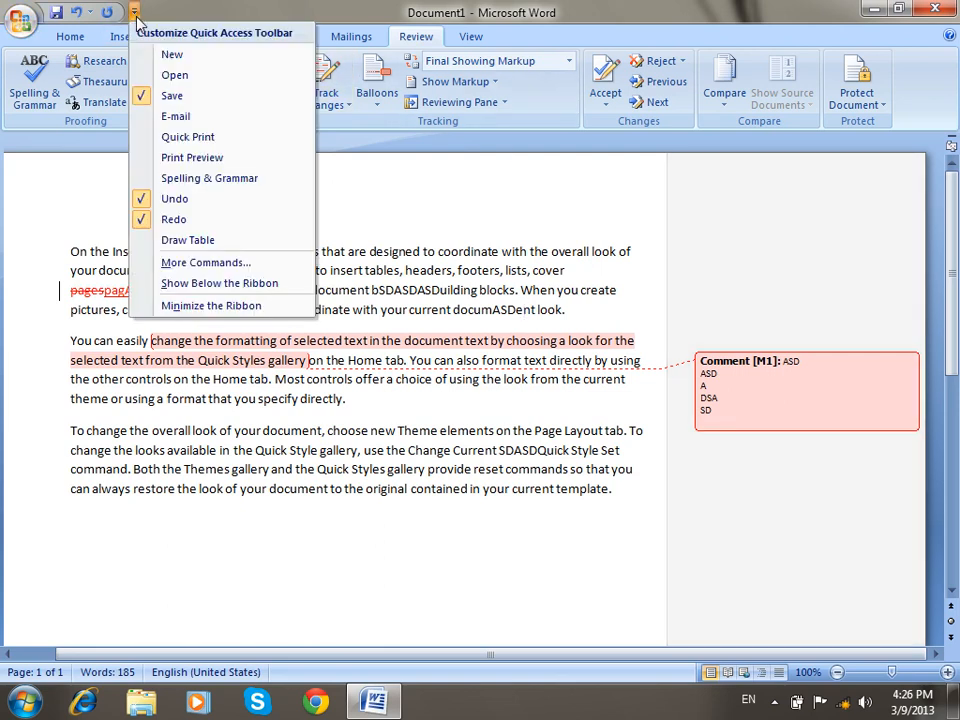
{"action": "left_click", "coordinate": [168, 55]}
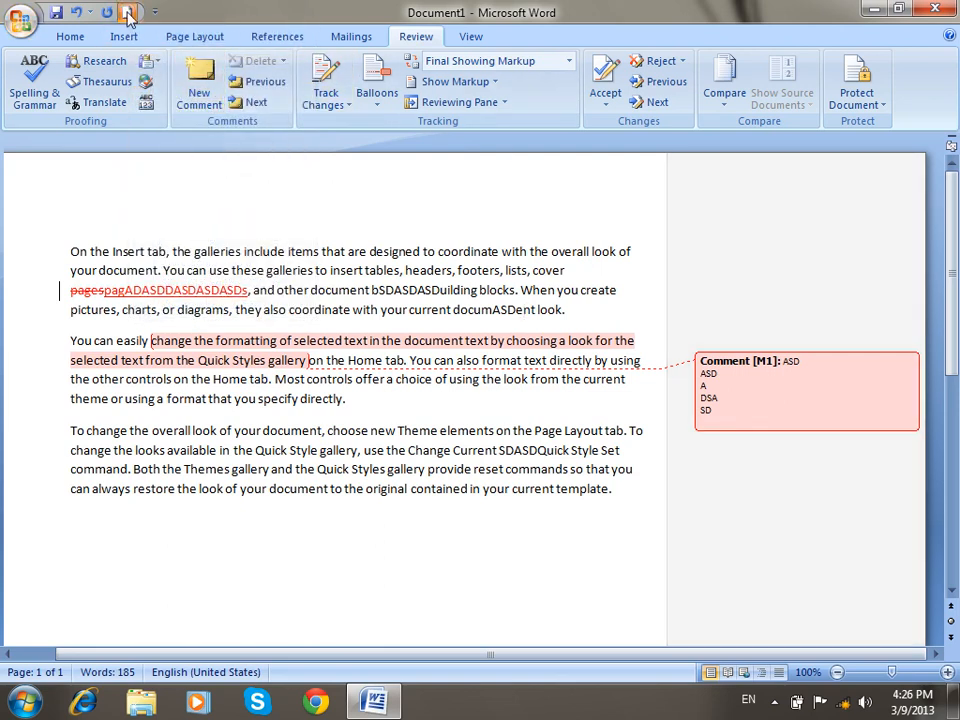
{"action": "left_click", "coordinate": [124, 13]}
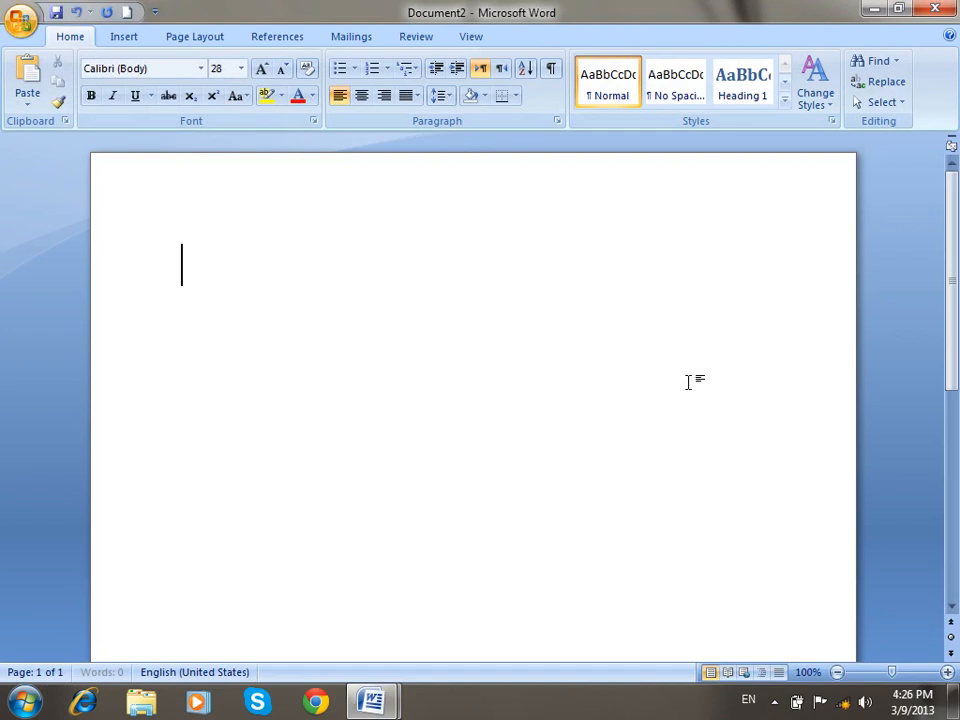
Type the Template definition and 'Example ZICS (Admission)', then select all and delete it.
{"action": "type", "text": "Template"}
{"action": "key", "text": "BackSpace"}
{"action": "type", "text": ": a page wh"}
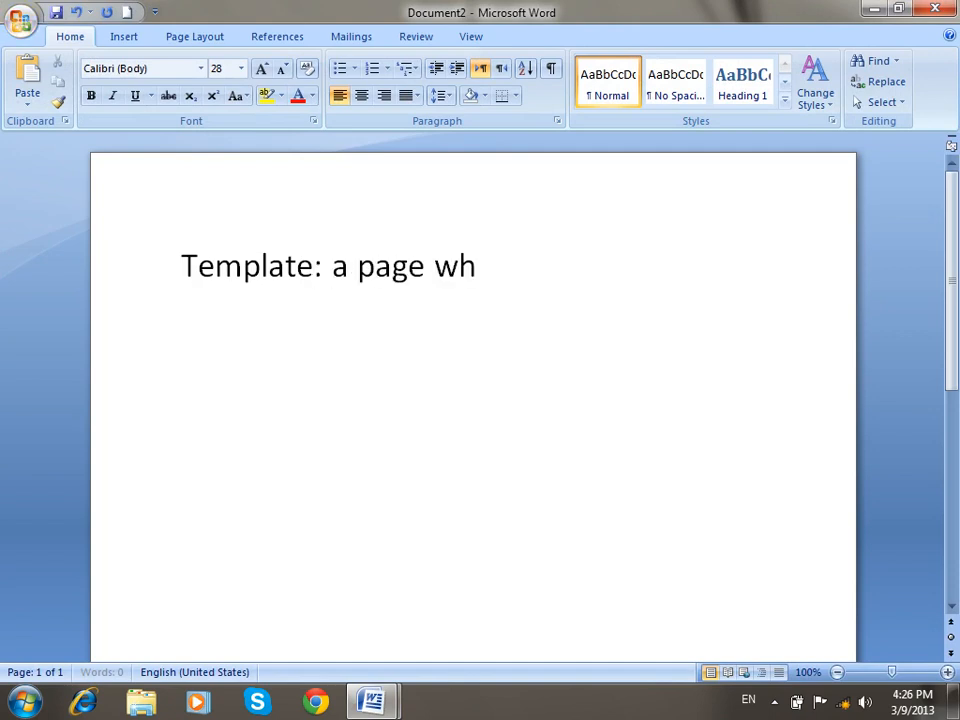
{"action": "type", "text": "ich we can usd"}
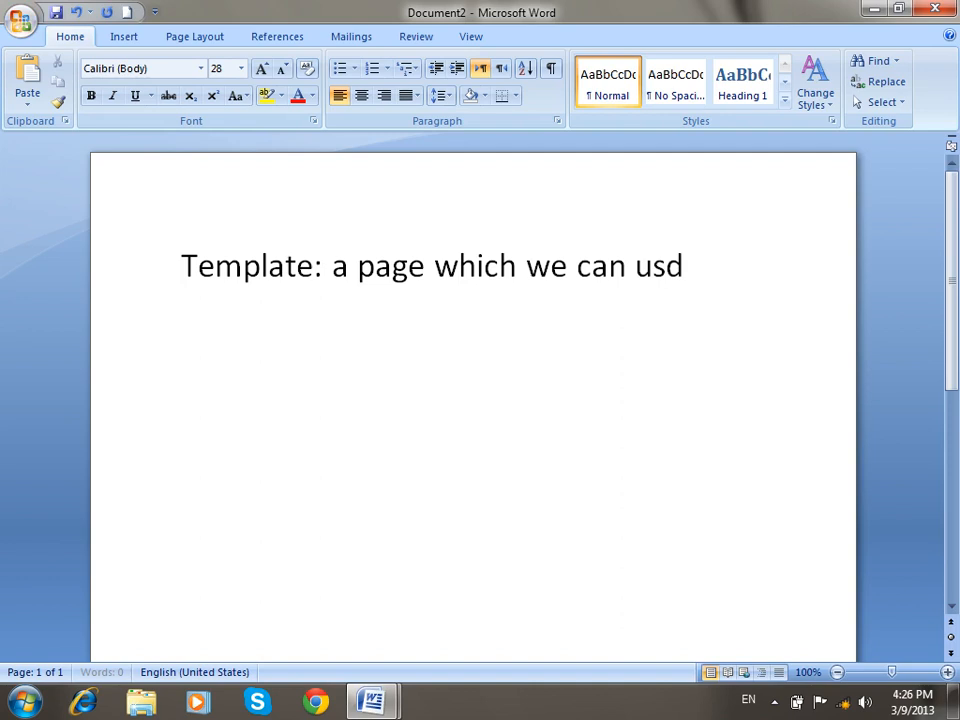
{"action": "key", "text": "BackSpace"}
{"action": "type", "text": "gain "}
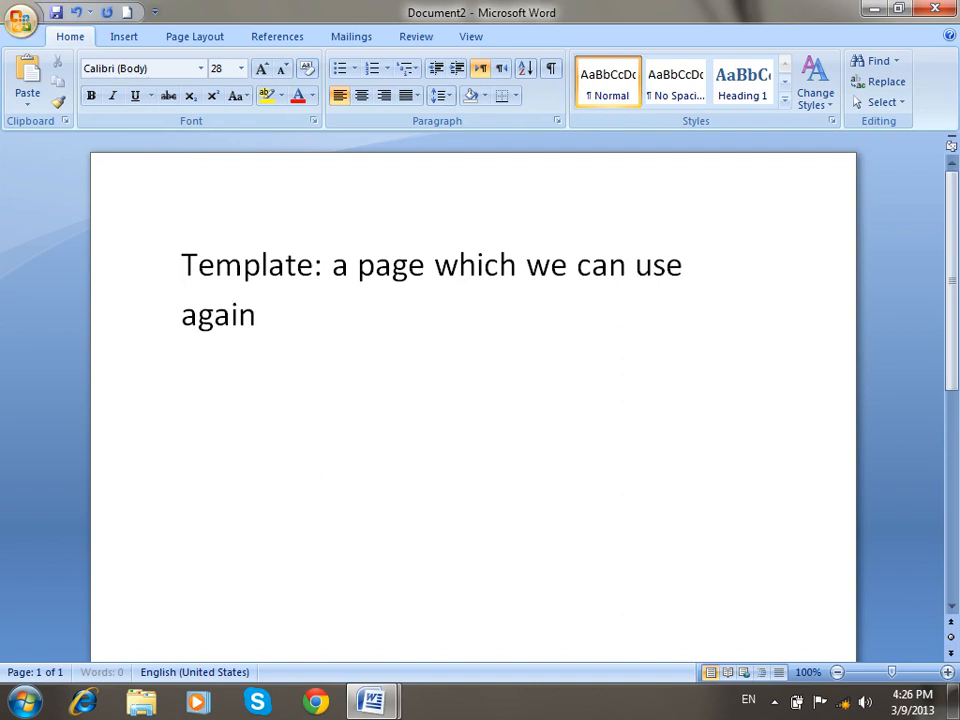
{"action": "type", "text": "and again."}
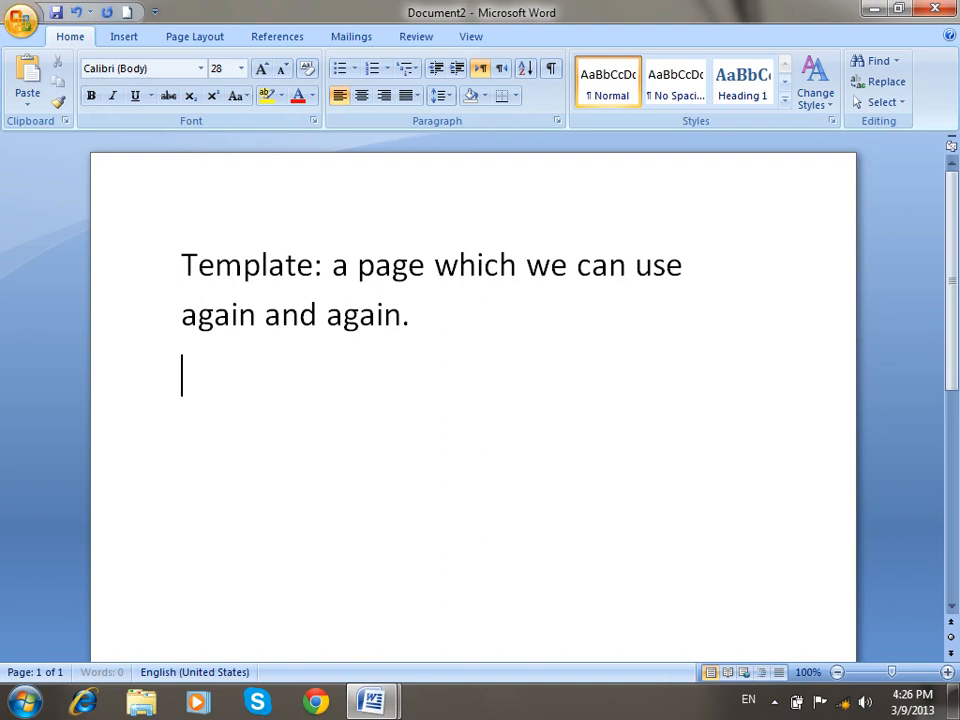
{"action": "type", "text": "Example "}
{"action": "type", "text": "ZICS ("}
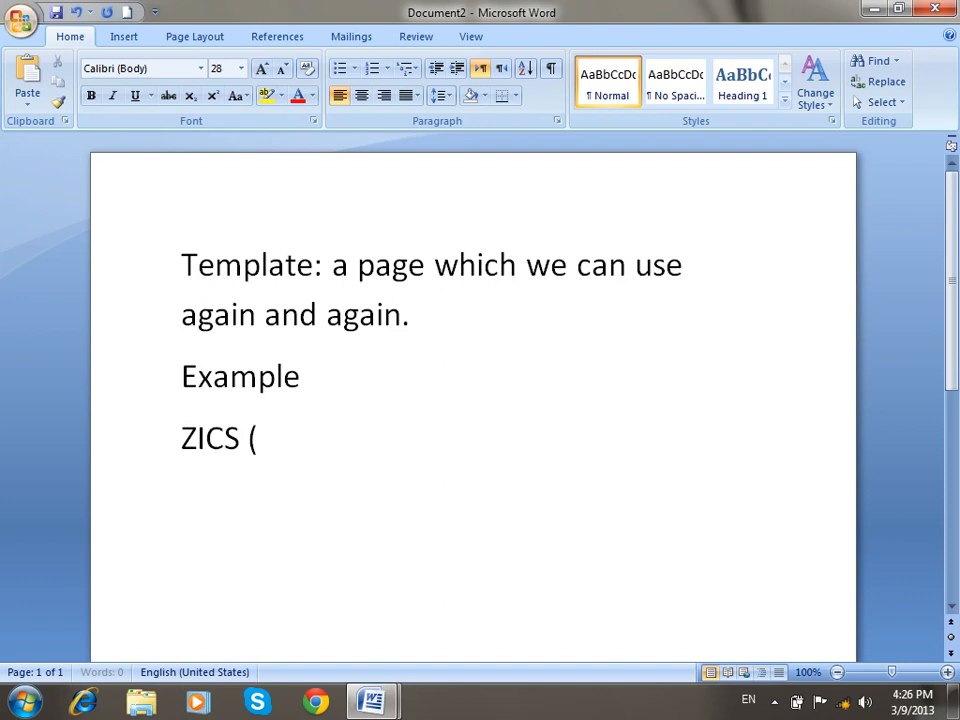
{"action": "type", "text": "Admission)"}
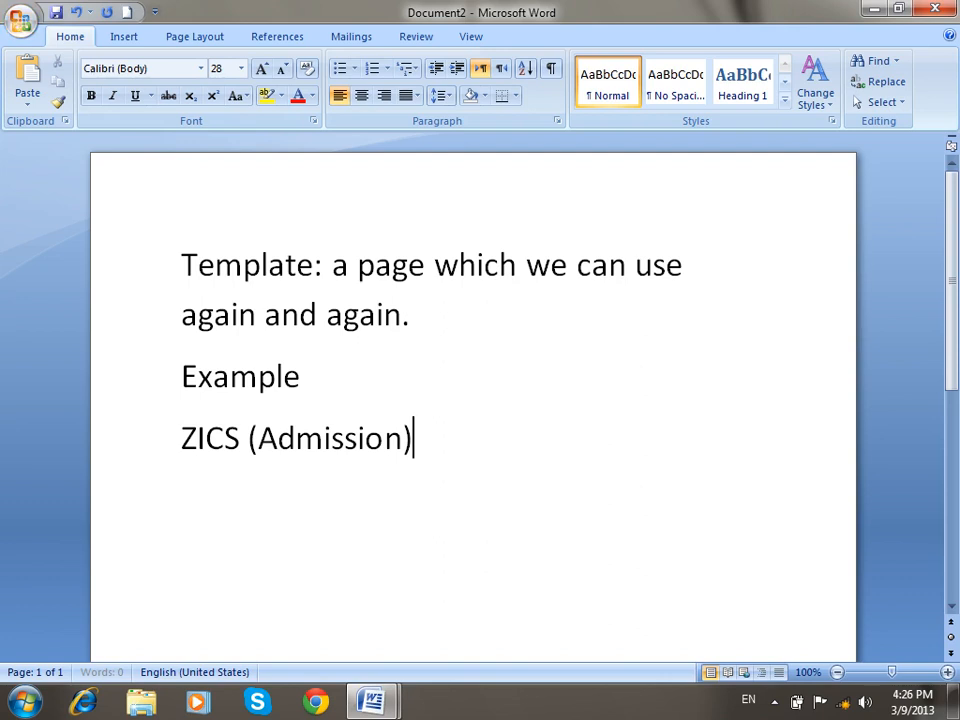
{"action": "key", "text": "ctrl+a"}
{"action": "key", "text": "Delete"}
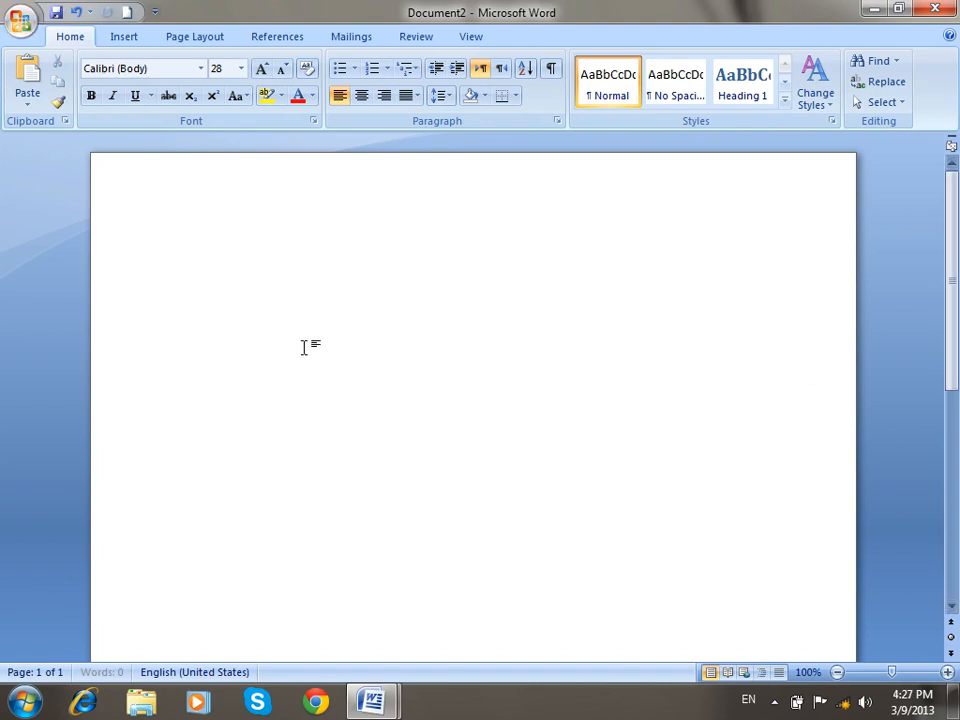
Turn on 'Show Developer tab in the Ribbon' in Word Options.
{"action": "left_click", "coordinate": [20, 20]}
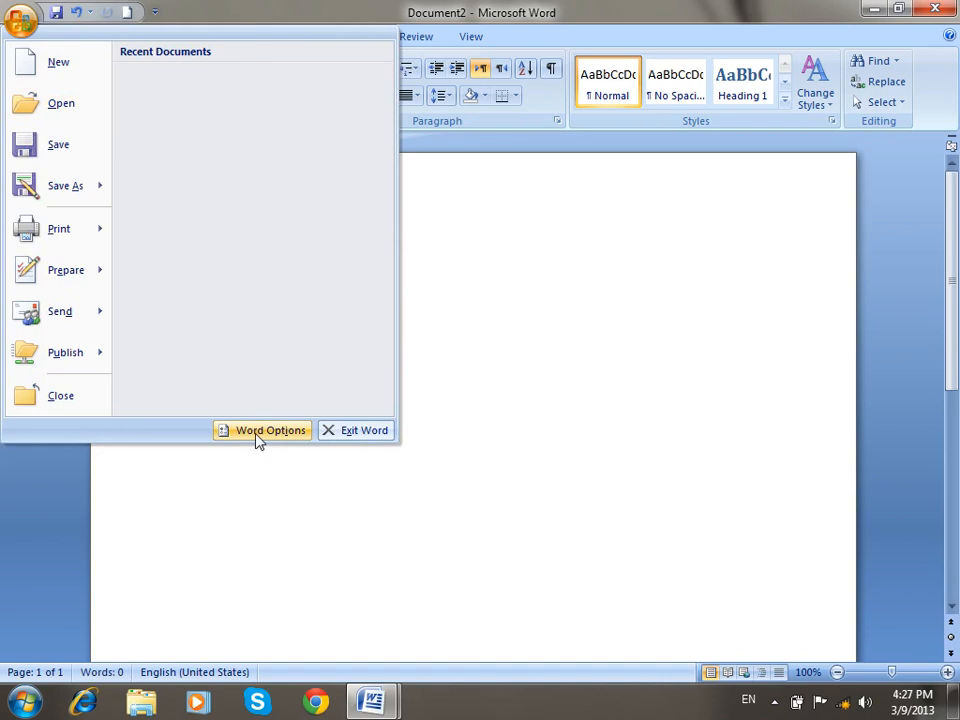
{"action": "left_click", "coordinate": [255, 433]}
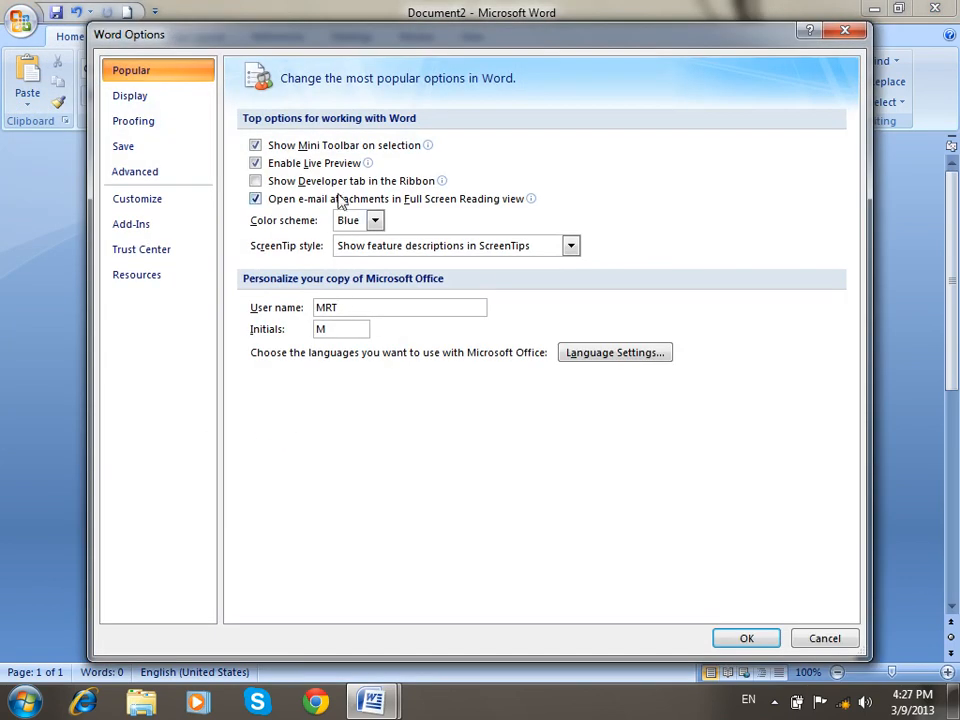
{"action": "left_click", "coordinate": [336, 184]}
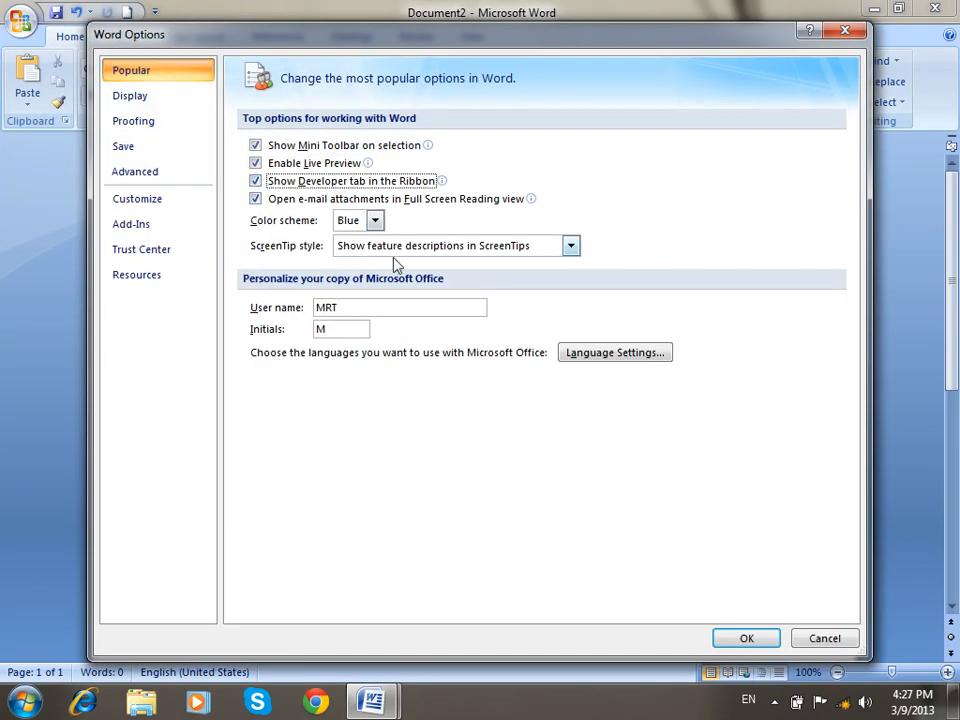
{"action": "left_click", "coordinate": [740, 638]}
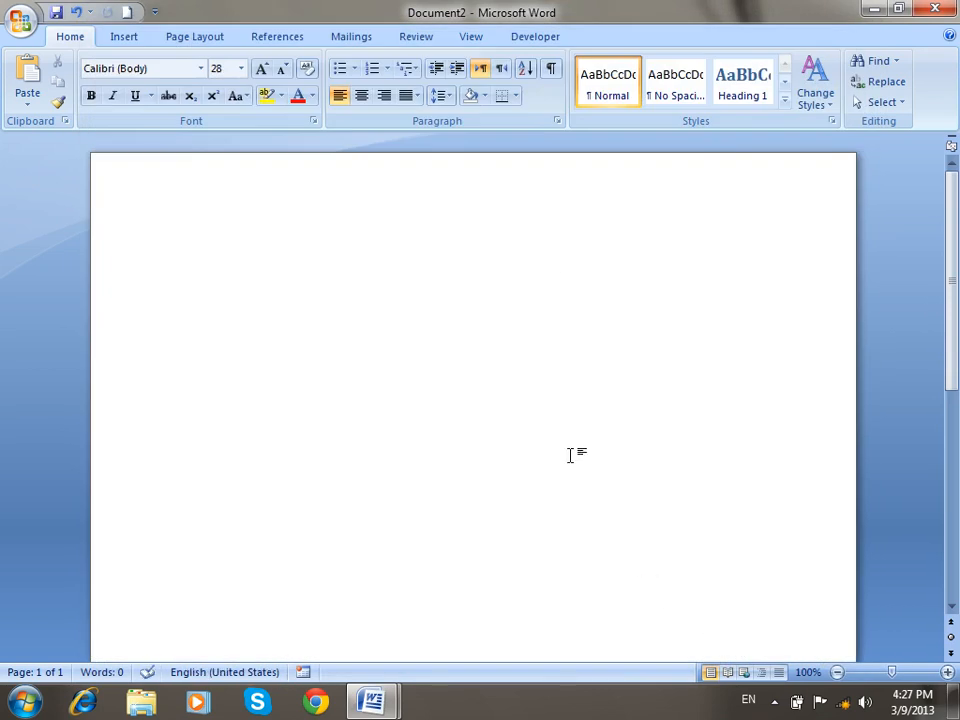
Open the Developer tab's Protect Document menu and close it without choosing anything.
{"action": "left_click", "coordinate": [535, 37]}
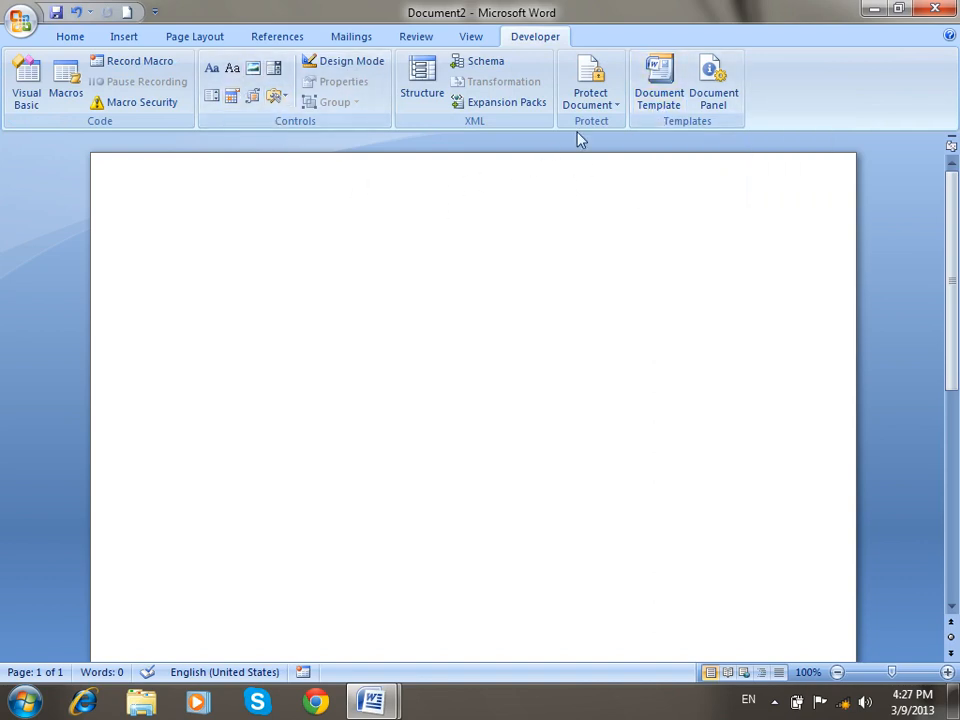
{"action": "left_click", "coordinate": [592, 98]}
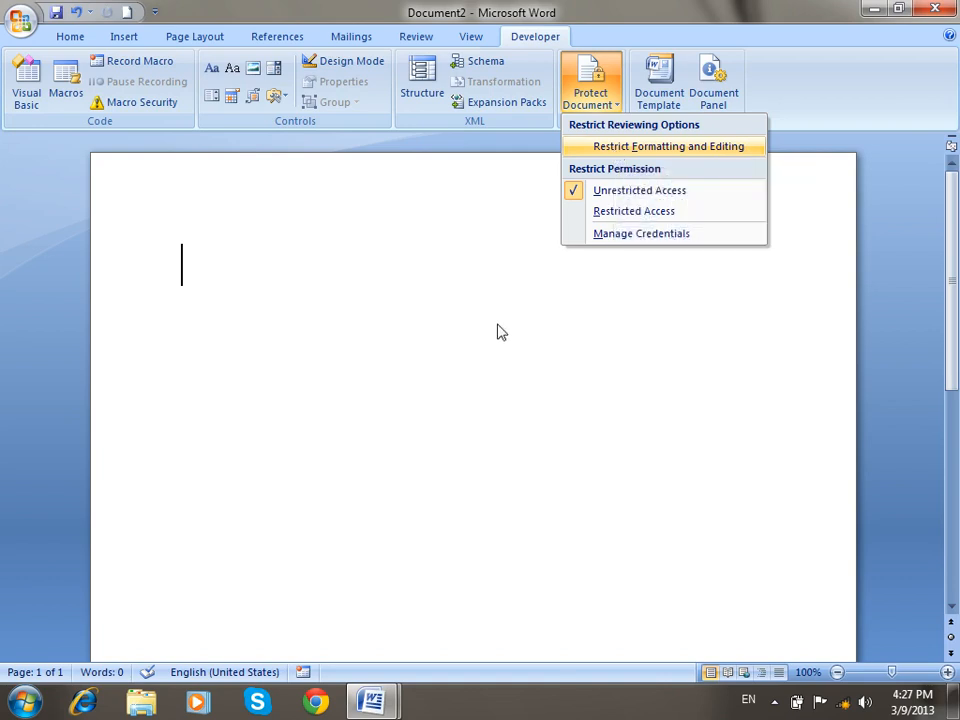
{"action": "left_click", "coordinate": [457, 349]}
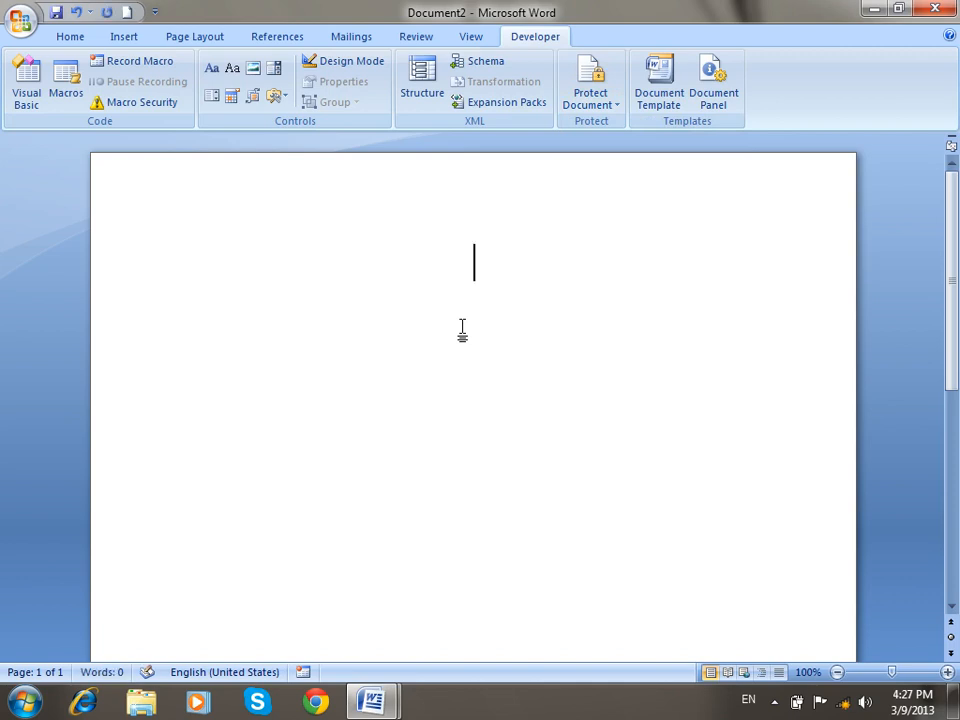
Type the 'Admission Form' title, start a new line and set a tab stop at 2 inches.
{"action": "type", "text": "Admission Form"}
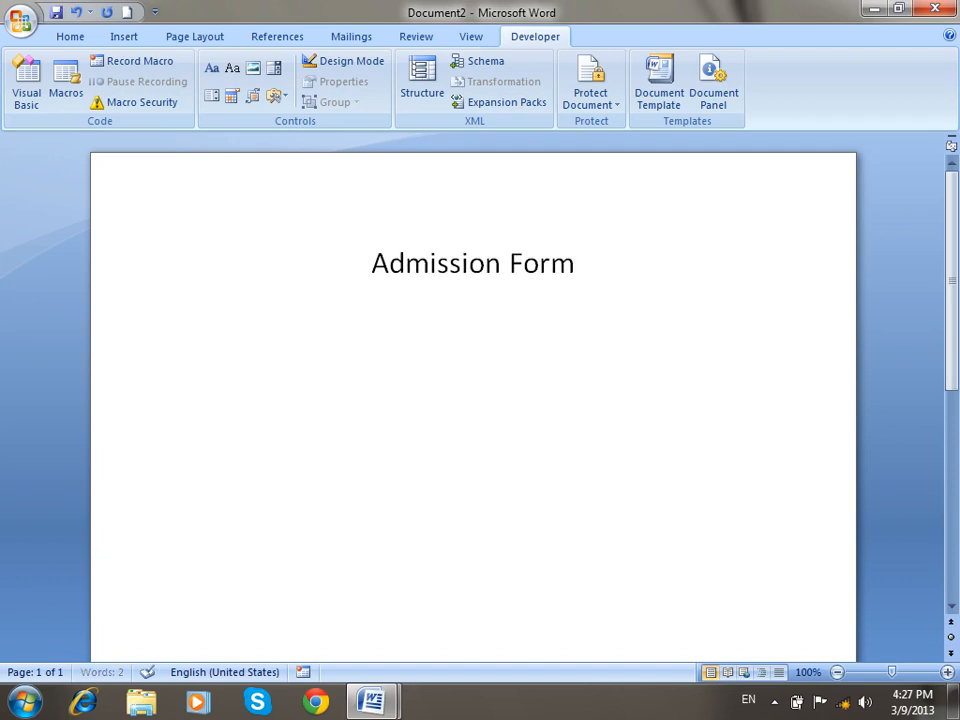
{"action": "key", "text": "Return"}
{"action": "left_click", "coordinate": [951, 145]}
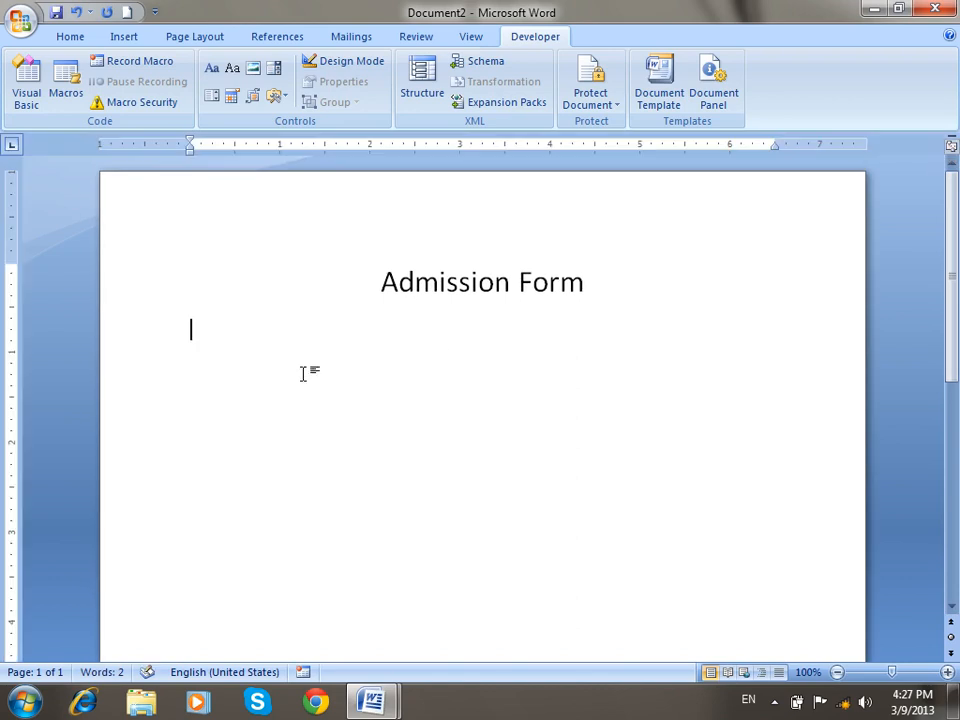
{"action": "left_click", "coordinate": [370, 149]}
Type the 'Student Name' label after undoing stray typing, then tab to the field position.
{"action": "type", "text": "Stud"}
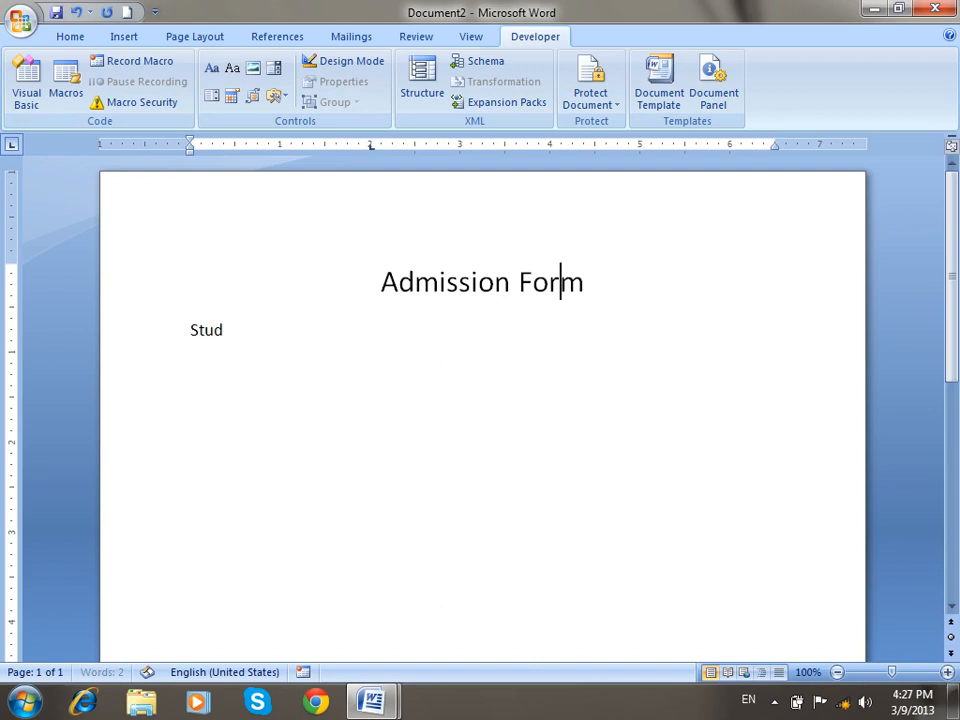
{"action": "double_click", "coordinate": [571, 245]}
{"action": "type", "text": "Nam"}
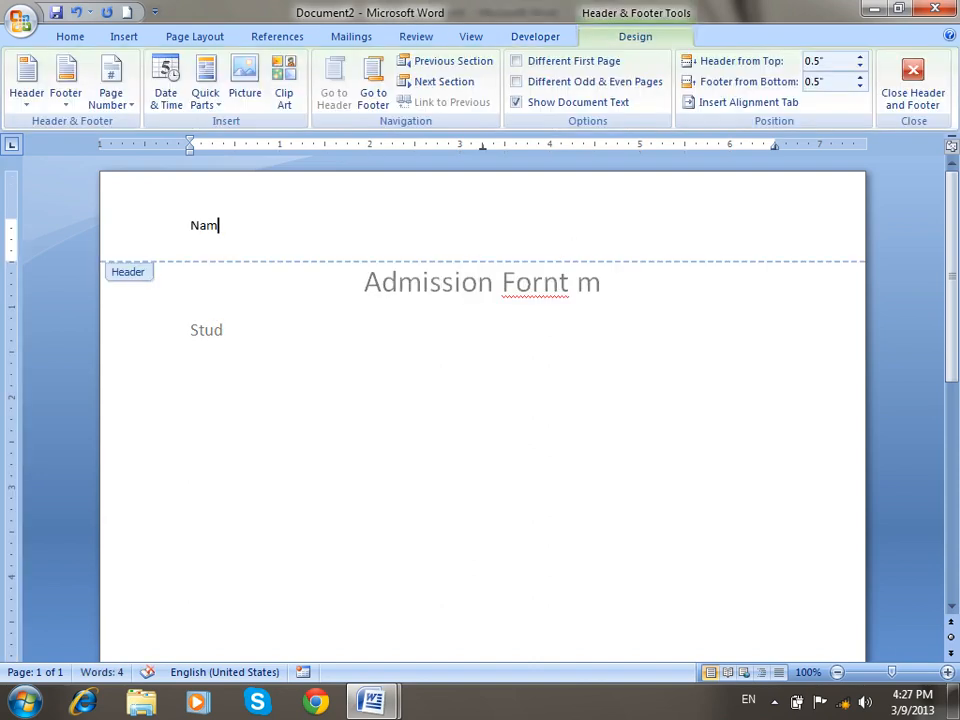
{"action": "left_click", "coordinate": [903, 90]}
{"action": "key", "text": "ctrl+z"}
{"action": "key", "text": "ctrl+z"}
{"action": "key", "text": "ctrl+z"}
{"action": "key", "text": "ctrl+z"}
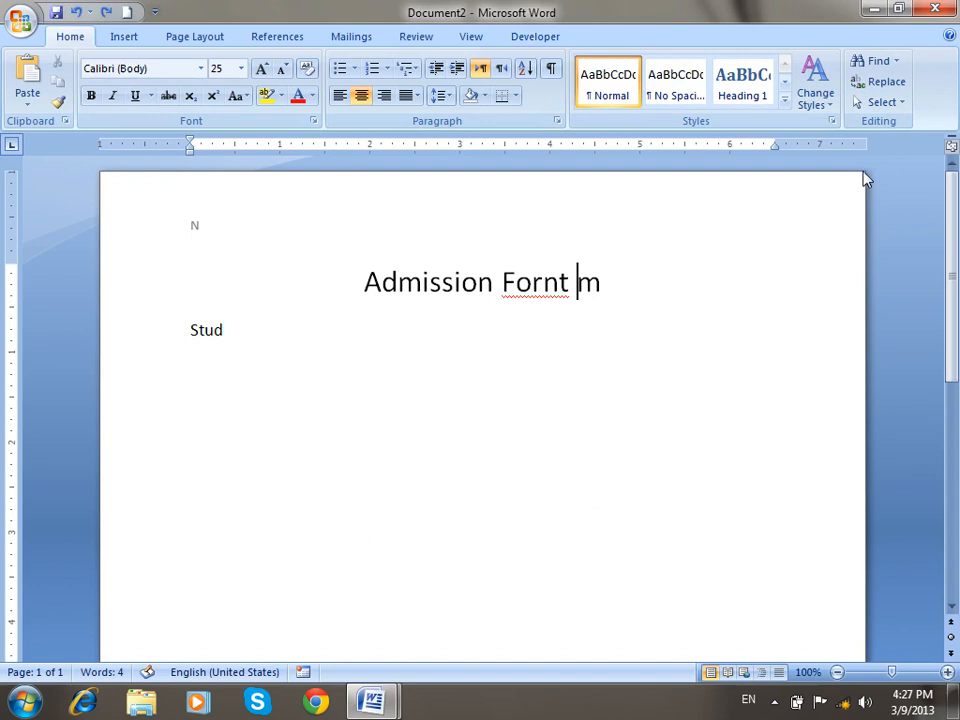
{"action": "left_click", "coordinate": [343, 327]}
{"action": "type", "text": "ent Name"}
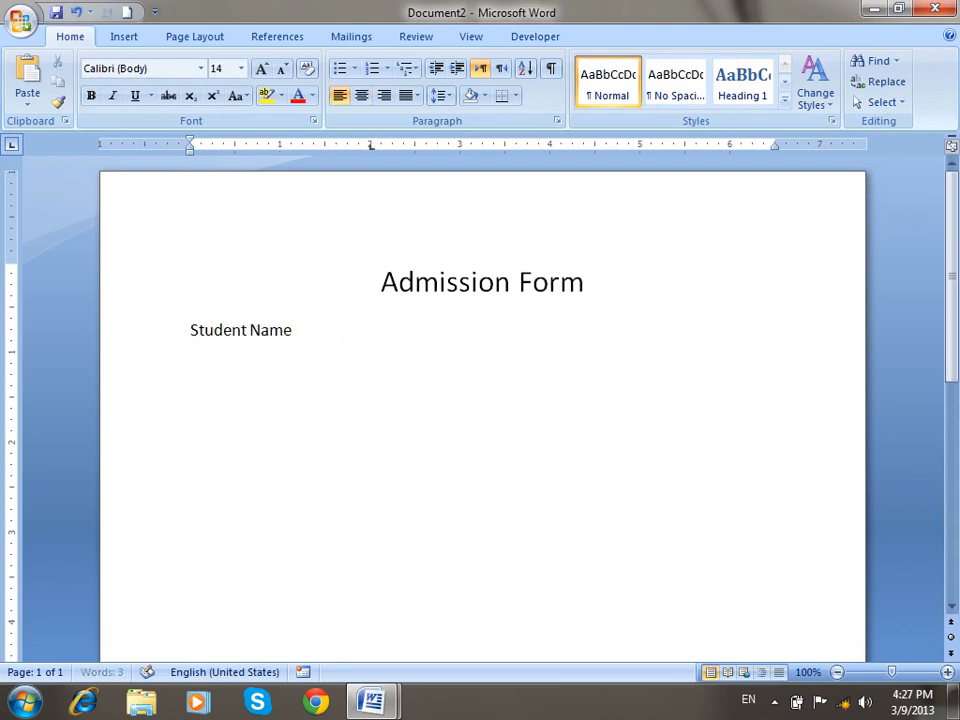
{"action": "key", "text": "Tab"}
{"action": "left_click", "coordinate": [535, 38]}
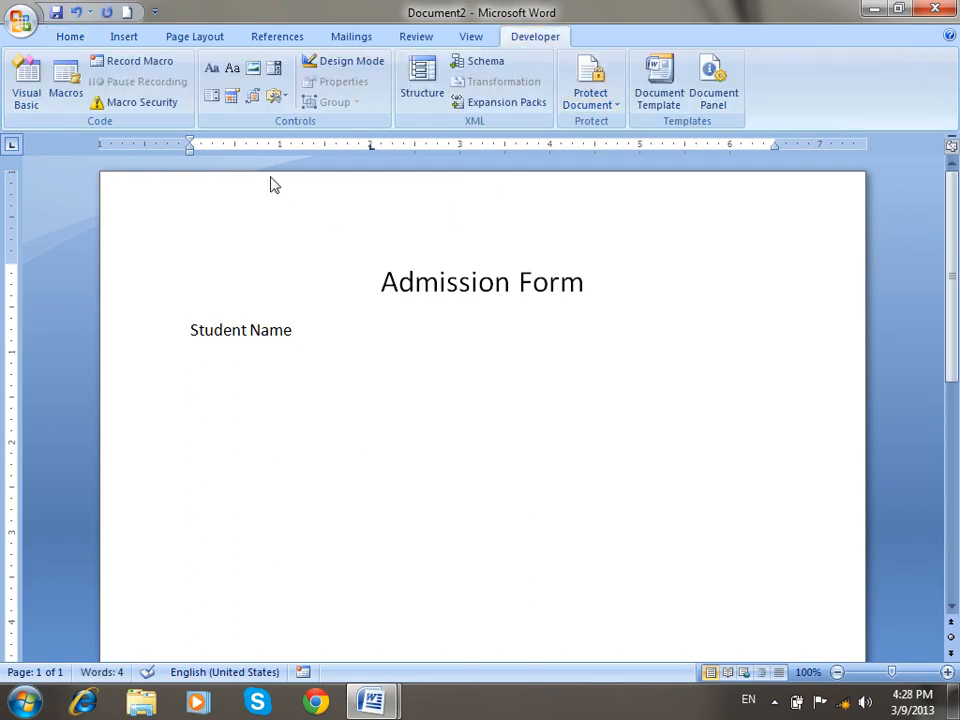
Insert a Rich Text field after Student Name and add a 'Father Name' line.
{"action": "left_click", "coordinate": [212, 69]}
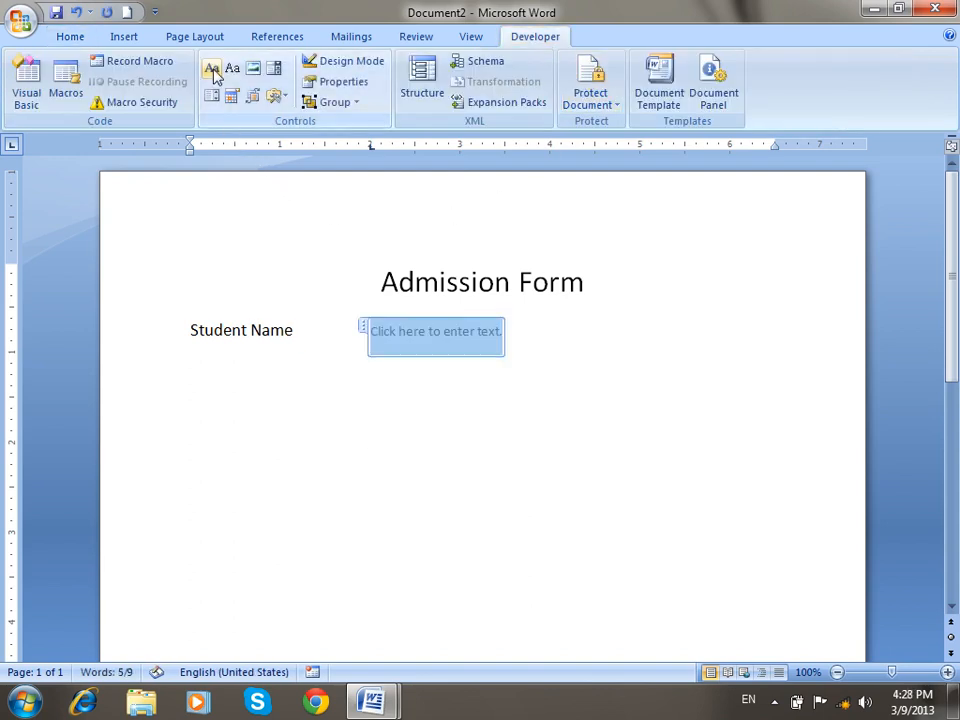
{"action": "left_click", "coordinate": [611, 343]}
{"action": "key", "text": "Return"}
{"action": "type", "text": "Father Name"}
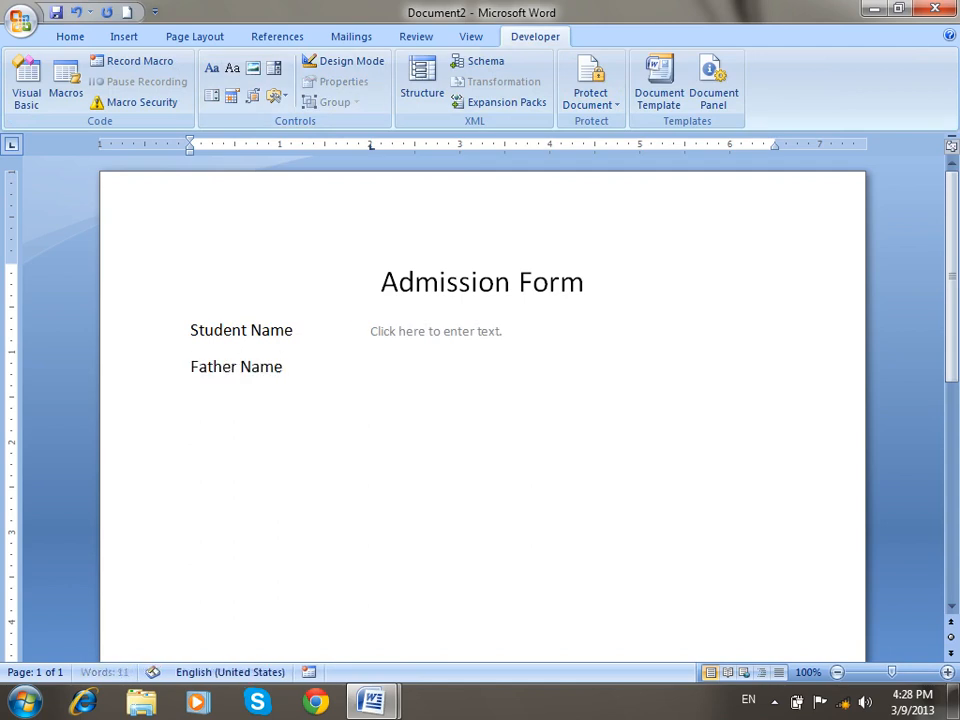
{"action": "key", "text": "Tab"}
Insert a Rich Text field after Father Name and type the 'Course Title' label.
{"action": "left_click", "coordinate": [211, 68]}
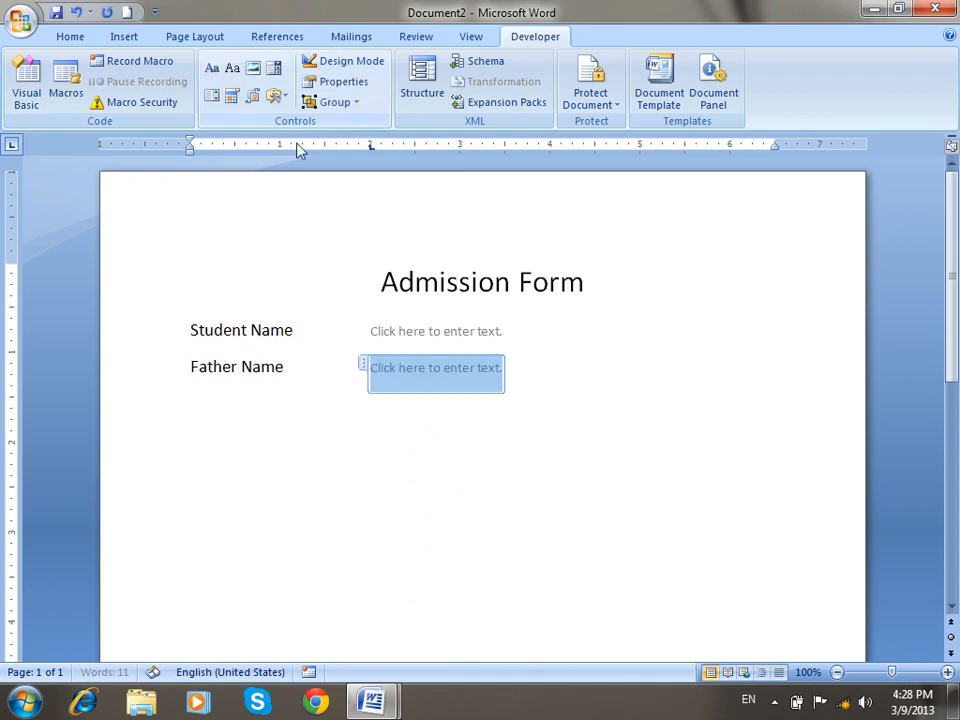
{"action": "left_click", "coordinate": [703, 446]}
{"action": "type", "text": "Course Title"}
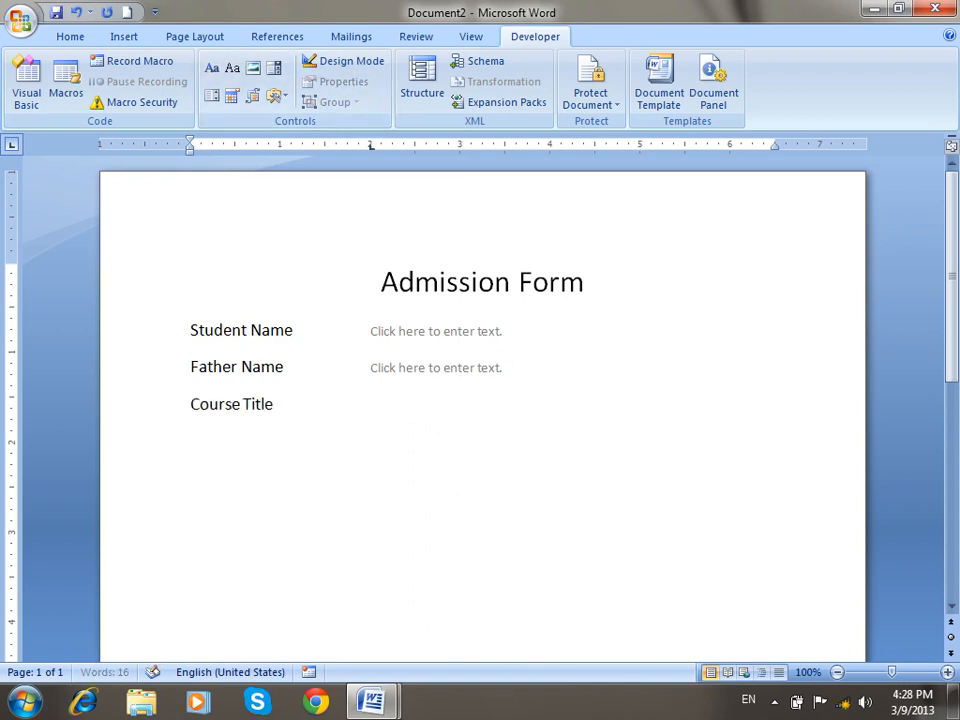
{"action": "key", "text": "Tab"}
Insert a Combo Box after Course Title and add DBA as its first choice.
{"action": "left_click", "coordinate": [273, 70]}
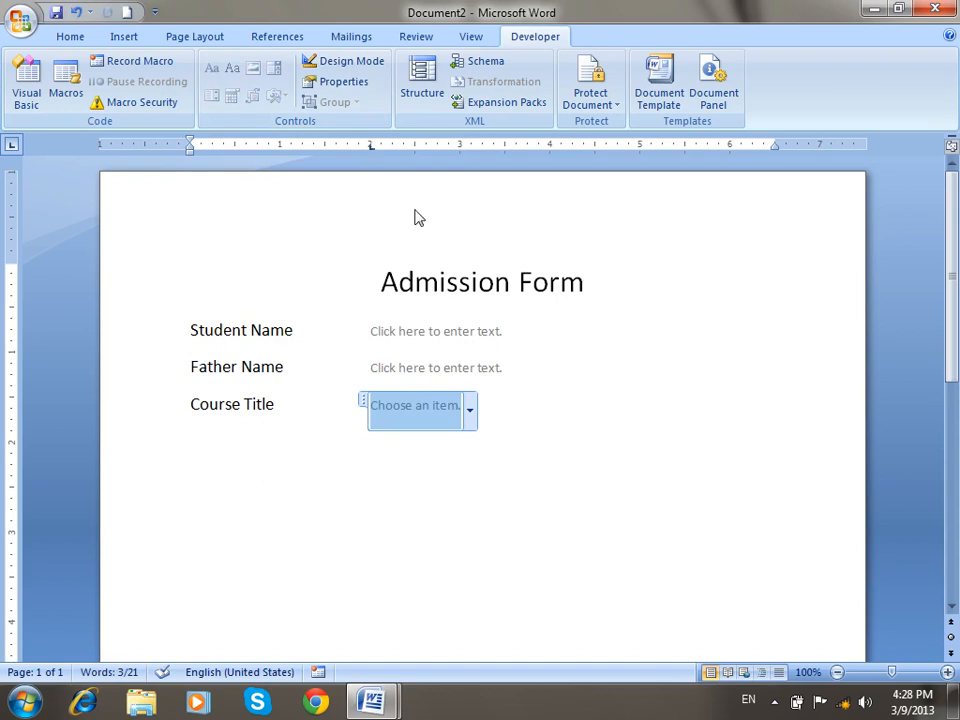
{"action": "left_click", "coordinate": [345, 82]}
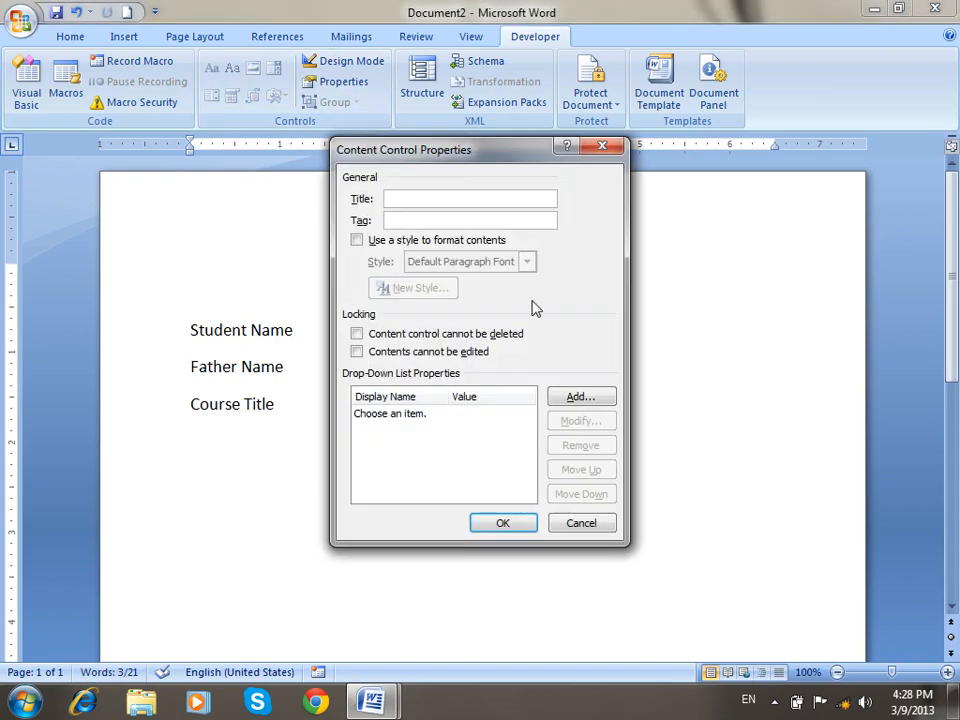
{"action": "left_click", "coordinate": [576, 397]}
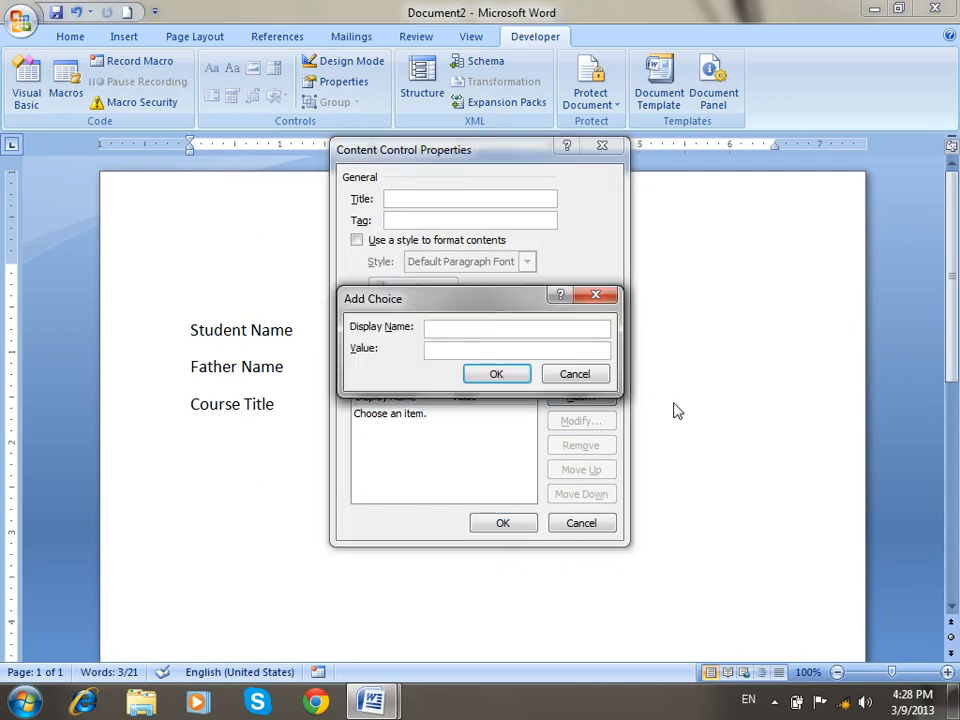
{"action": "type", "text": "DBA"}
{"action": "key", "text": "Return"}
Add DIT, MOS, Oracle and BCS as further course choices and apply them.
{"action": "key", "text": "Return"}
{"action": "type", "text": "DIT"}
{"action": "key", "text": "Return"}
{"action": "key", "text": "Return"}
{"action": "type", "text": "MO"}
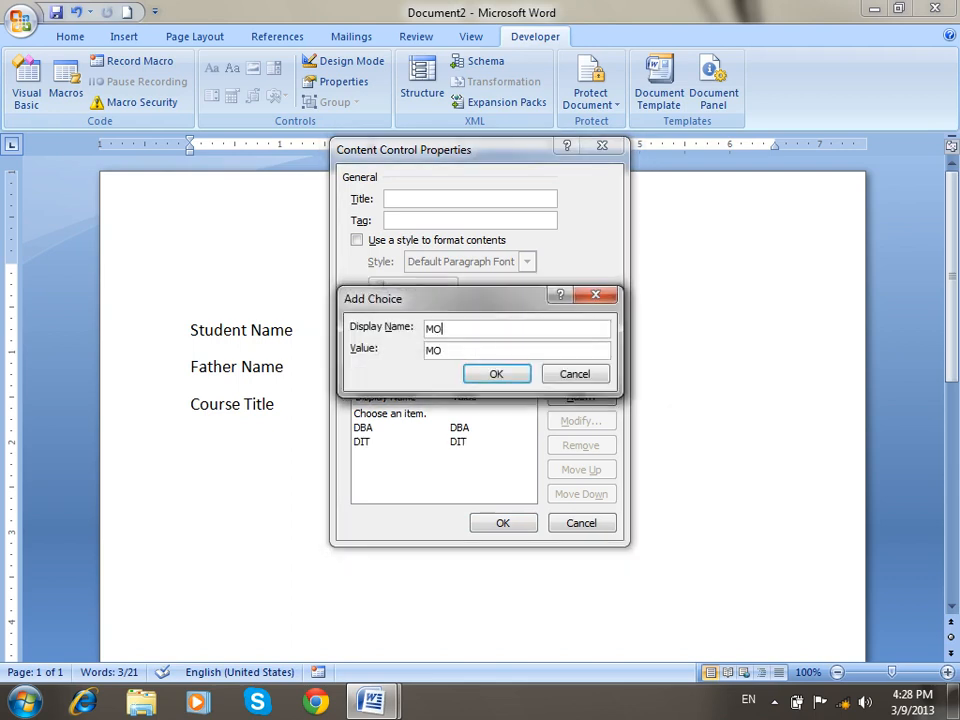
{"action": "type", "text": "S"}
{"action": "key", "text": "Return"}
{"action": "key", "text": "Return"}
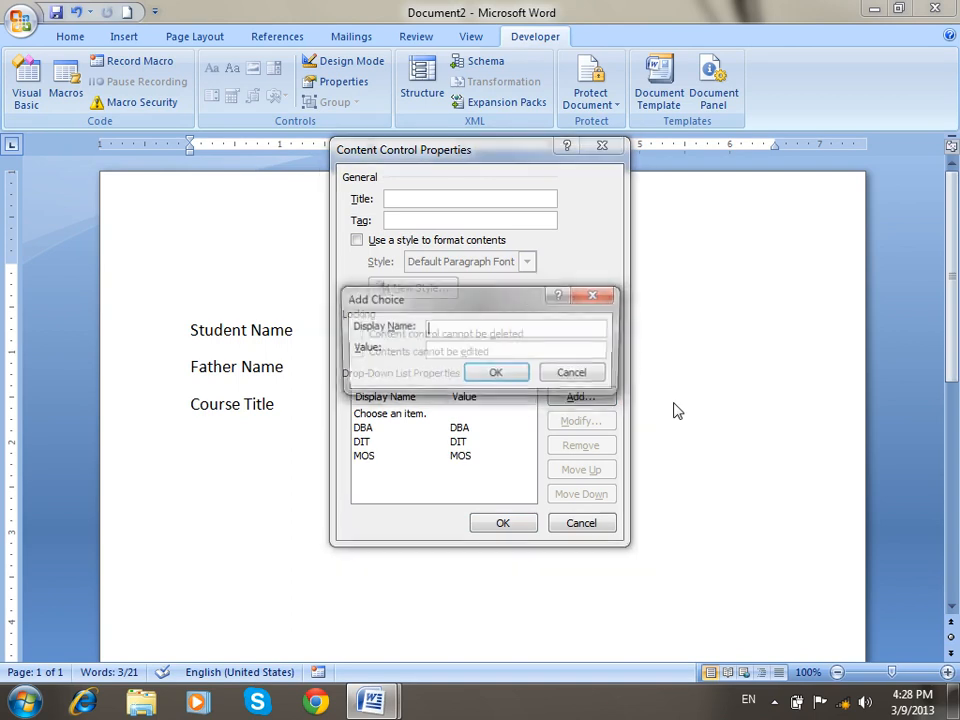
{"action": "type", "text": "Oracle"}
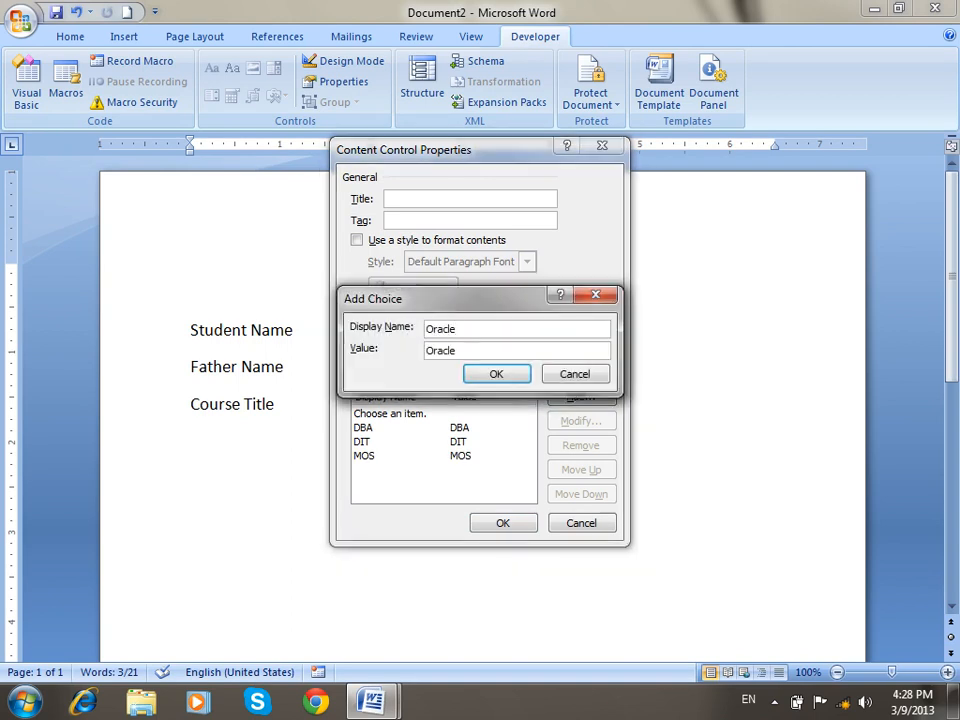
{"action": "key", "text": "Return"}
{"action": "key", "text": "Return"}
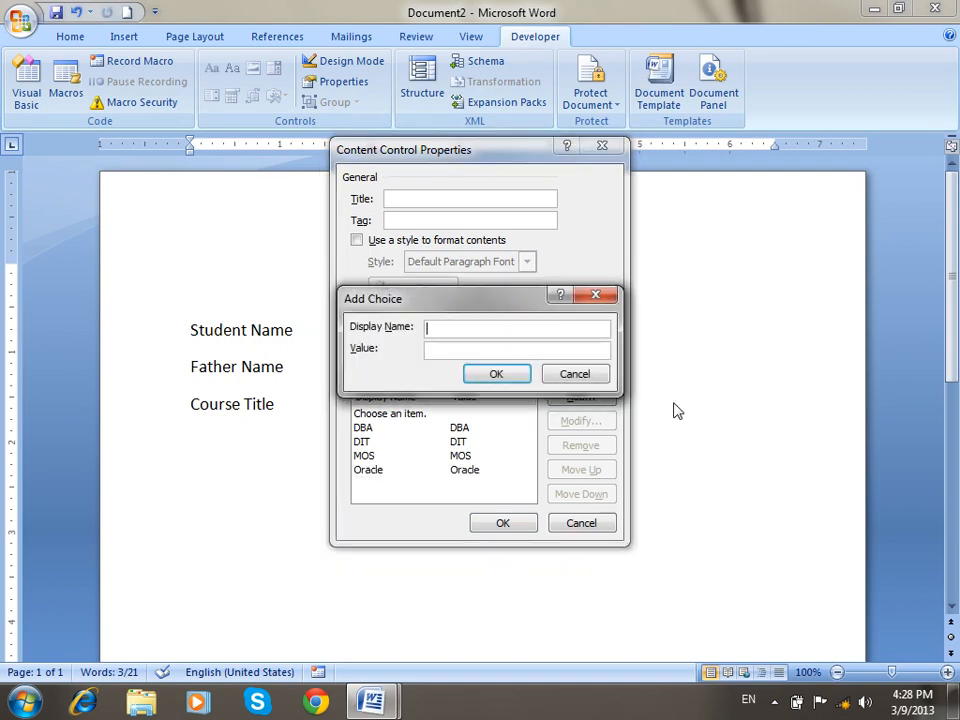
{"action": "type", "text": "BCS"}
{"action": "left_click", "coordinate": [483, 378]}
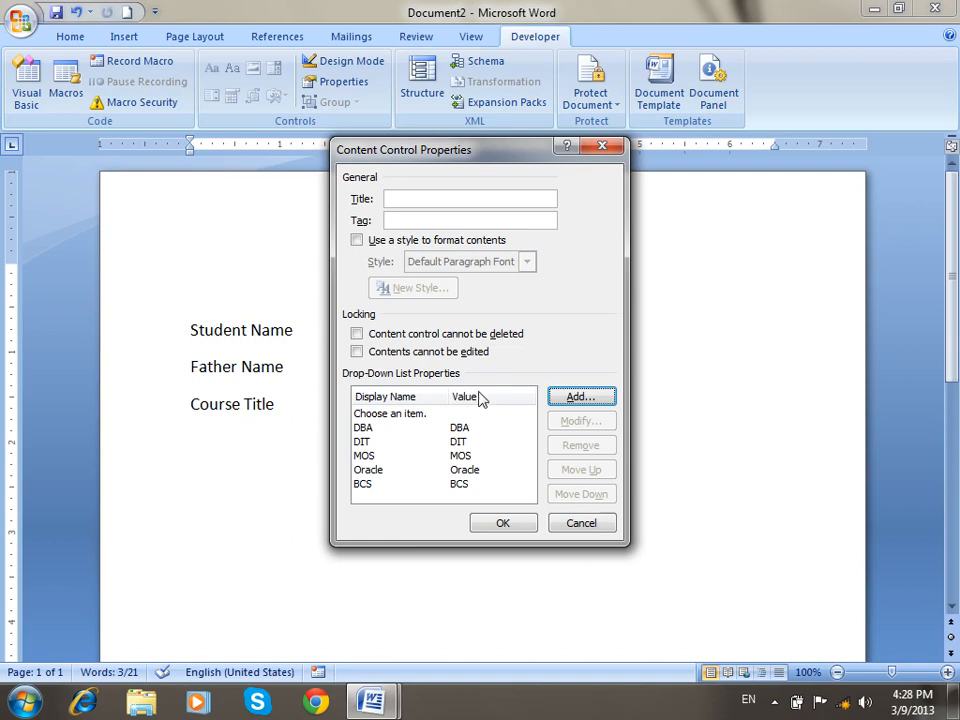
{"action": "left_click", "coordinate": [510, 523]}
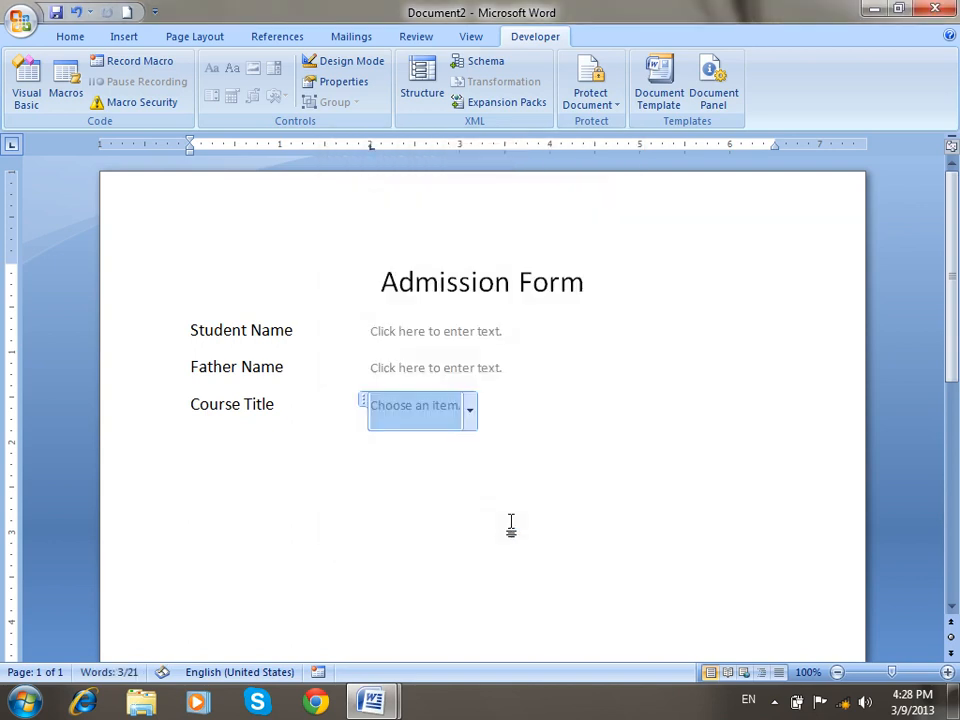
{"action": "left_click", "coordinate": [584, 419]}
Add a Country line with a drop-down field whose first choice is Afghanistan.
{"action": "key", "text": "Return"}
{"action": "type", "text": "Country"}
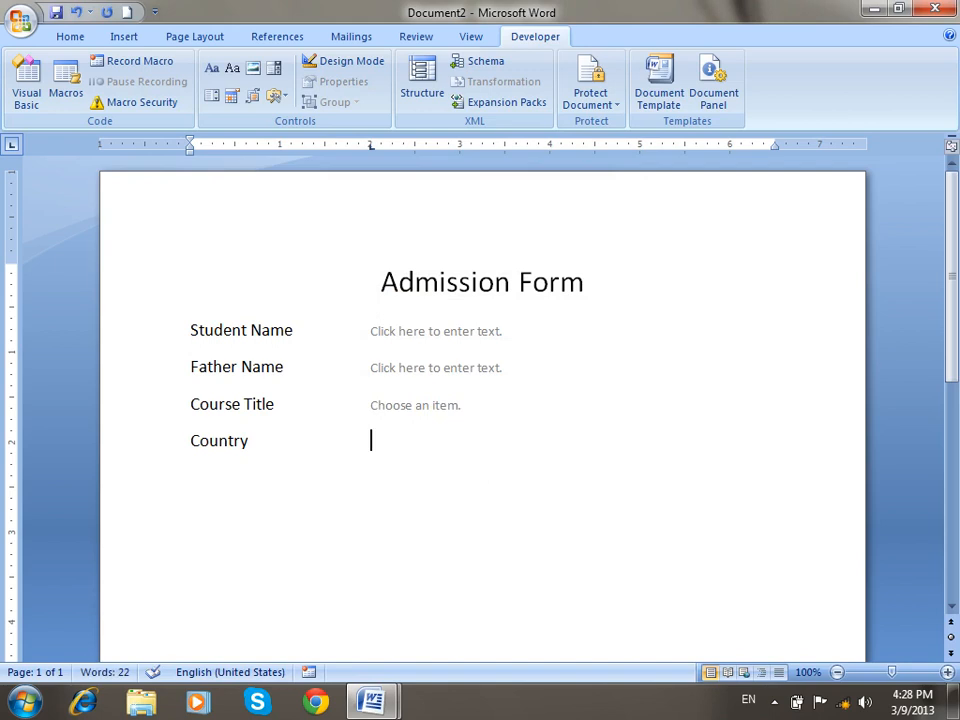
{"action": "key", "text": "Tab"}
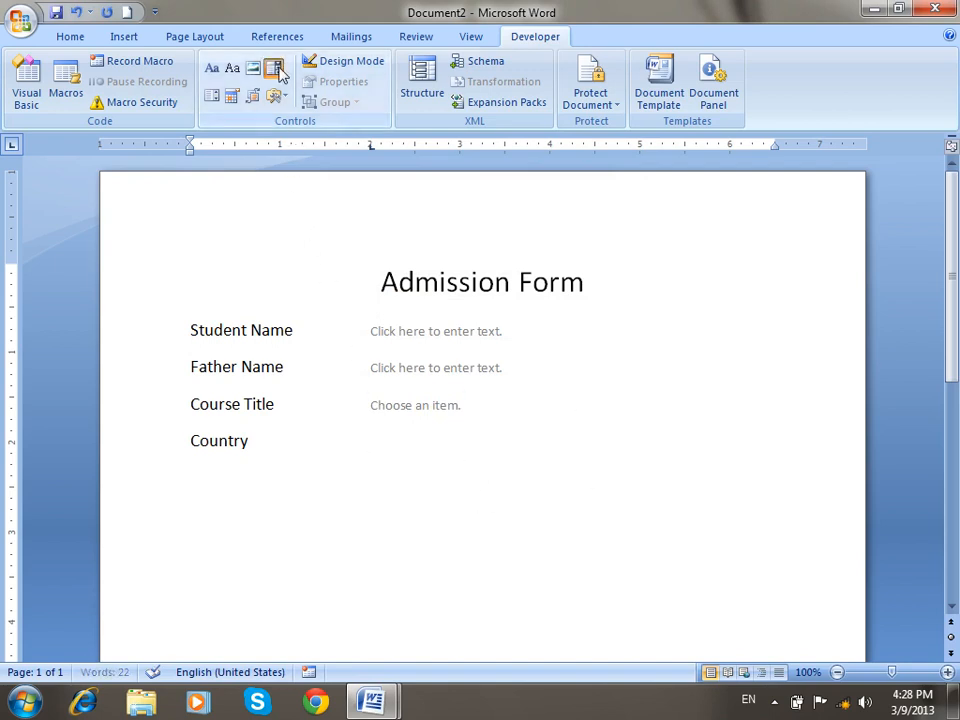
{"action": "left_click", "coordinate": [273, 67]}
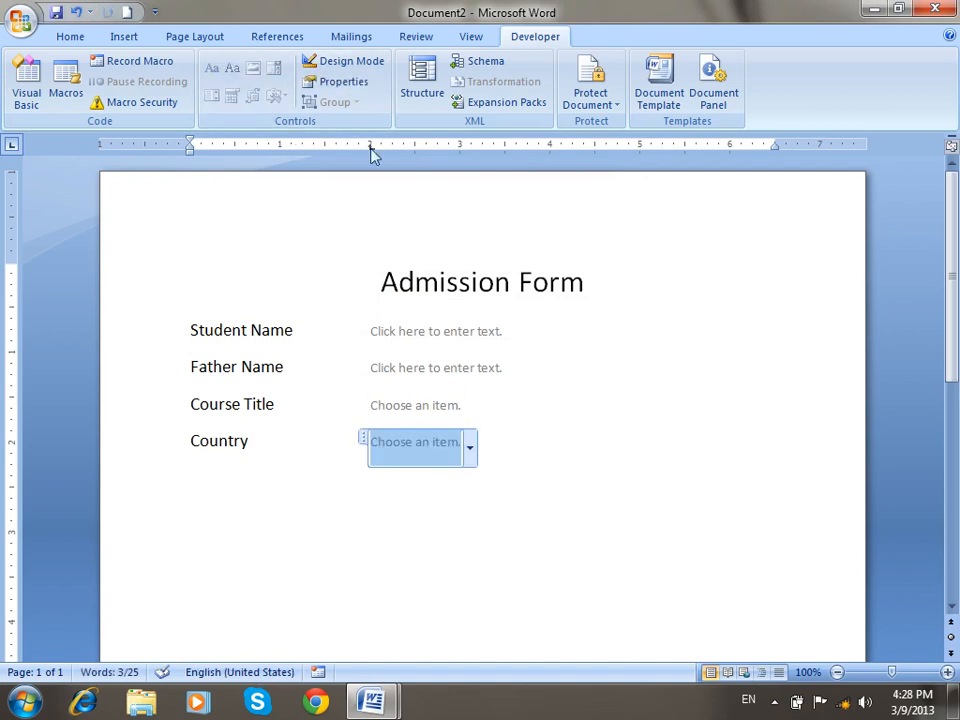
{"action": "left_click", "coordinate": [355, 83]}
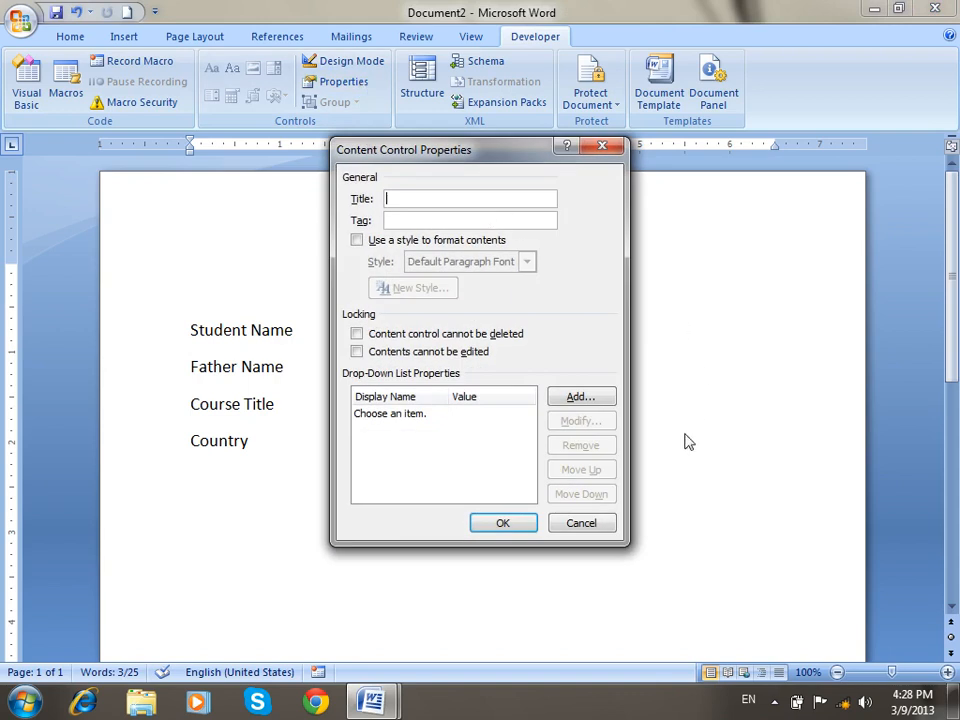
{"action": "left_click", "coordinate": [578, 397]}
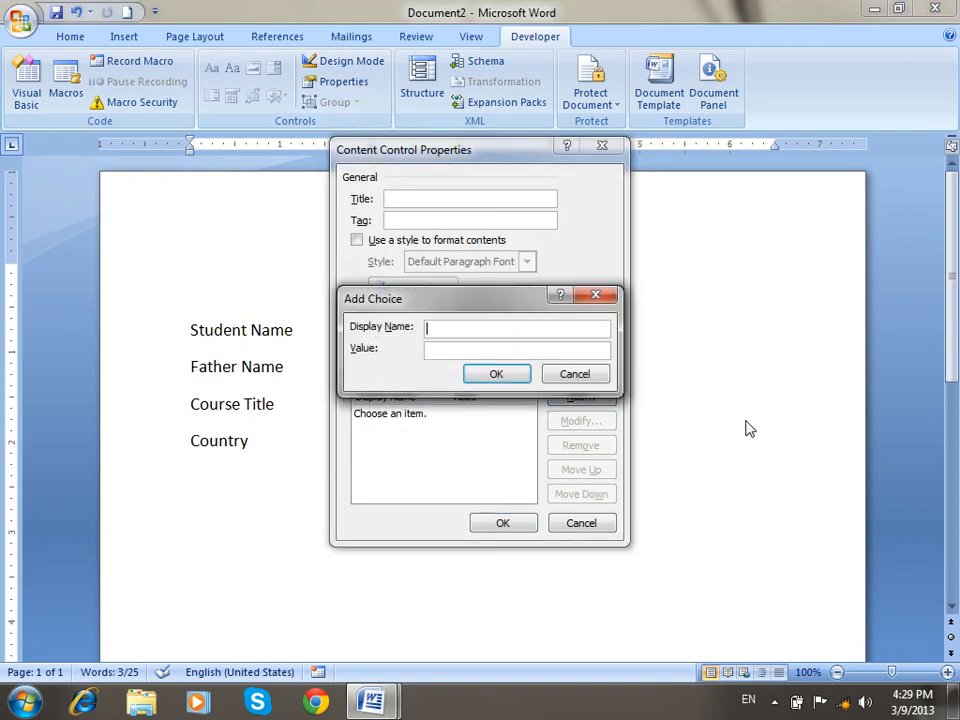
{"action": "type", "text": "Afghanista"}
{"action": "key", "text": "BackSpace"}
{"action": "key", "text": "BackSpace"}
{"action": "key", "text": "BackSpace"}
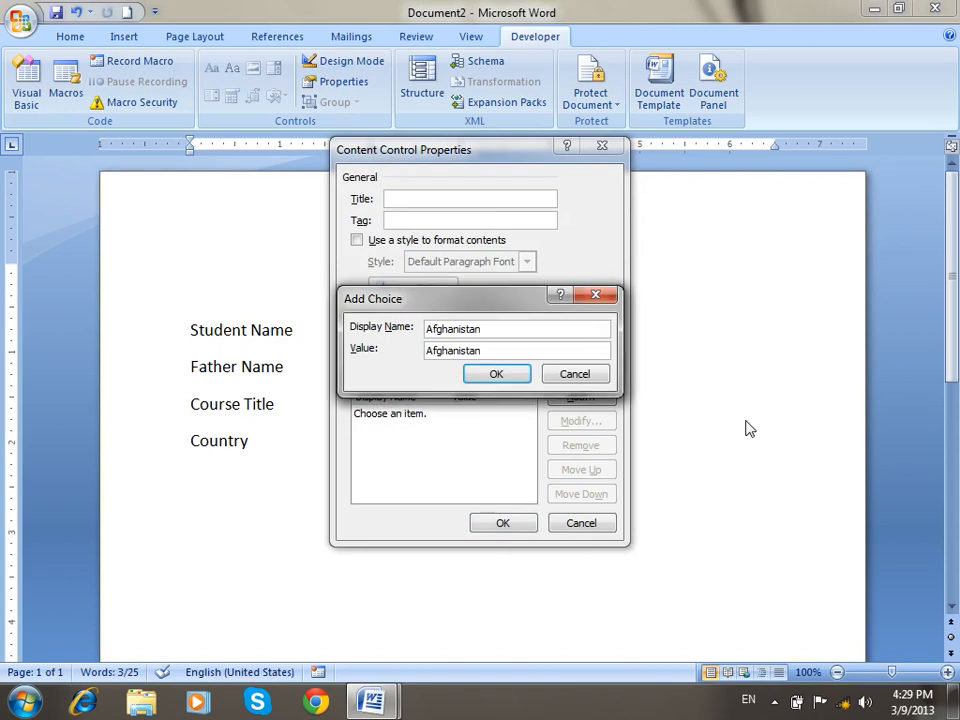
{"action": "left_click", "coordinate": [505, 376]}
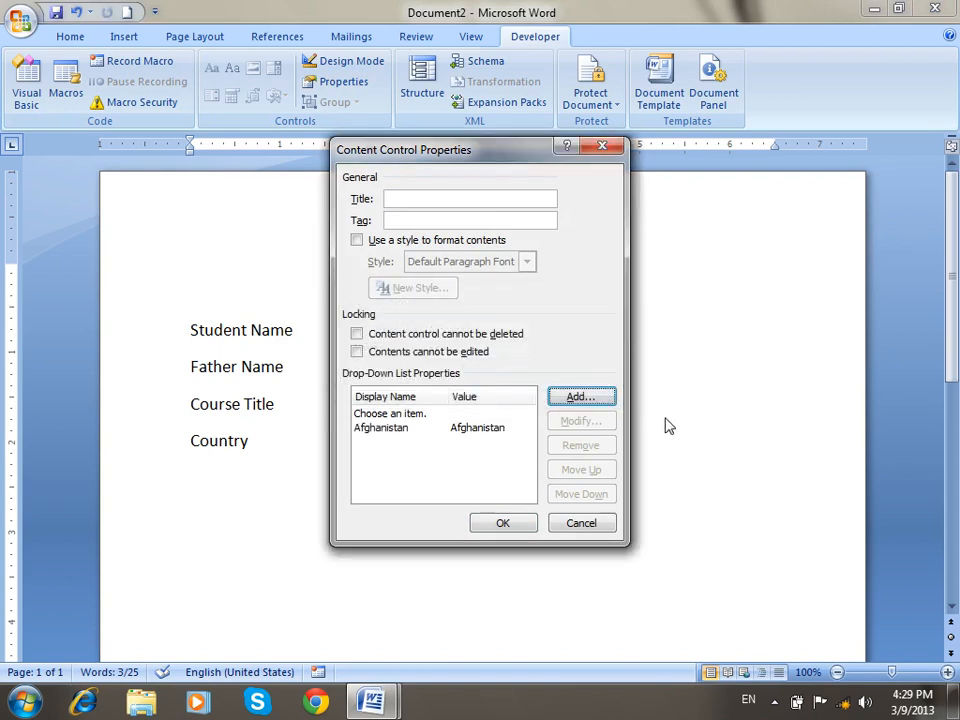
Add Pakistan and Other Countries to the country choices and apply them.
{"action": "left_click", "coordinate": [600, 401]}
{"action": "type", "text": "Pakis"}
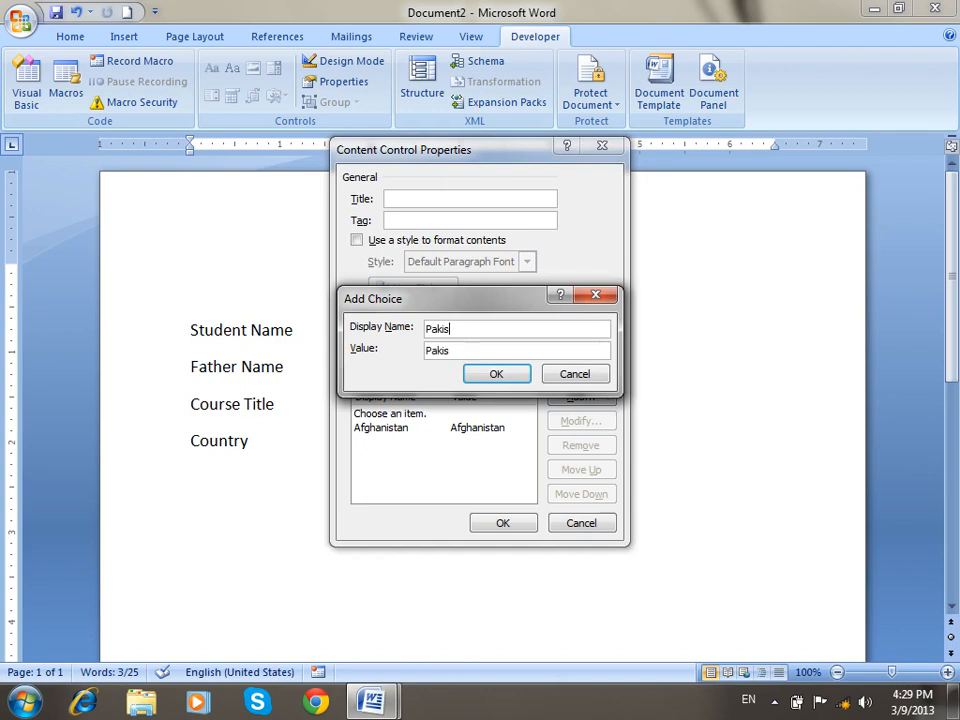
{"action": "type", "text": "tan"}
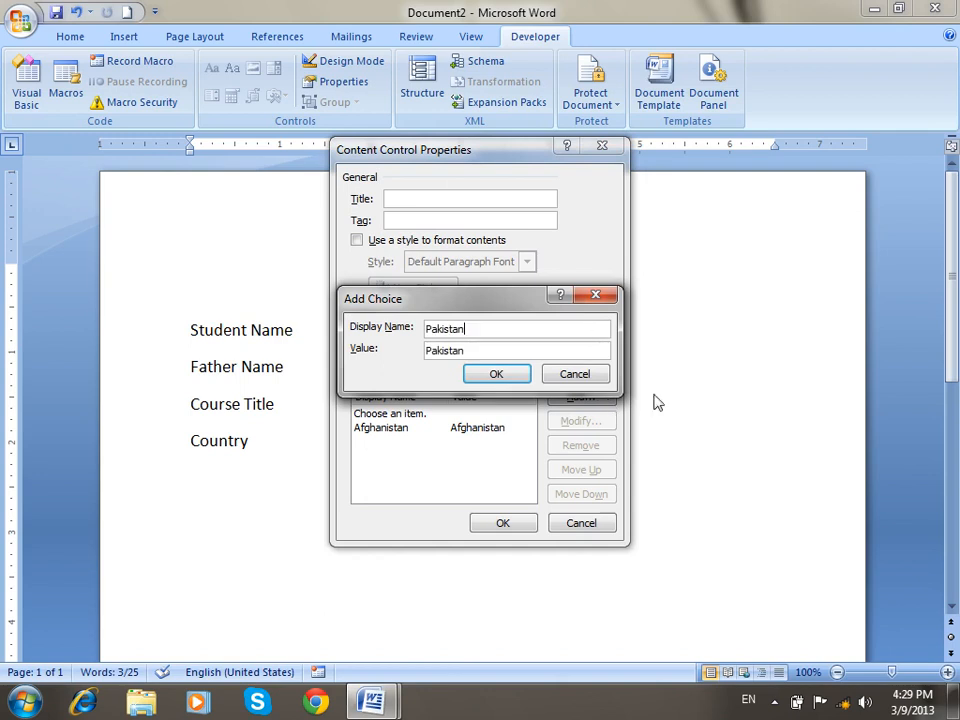
{"action": "left_click", "coordinate": [496, 375]}
{"action": "left_click", "coordinate": [578, 398]}
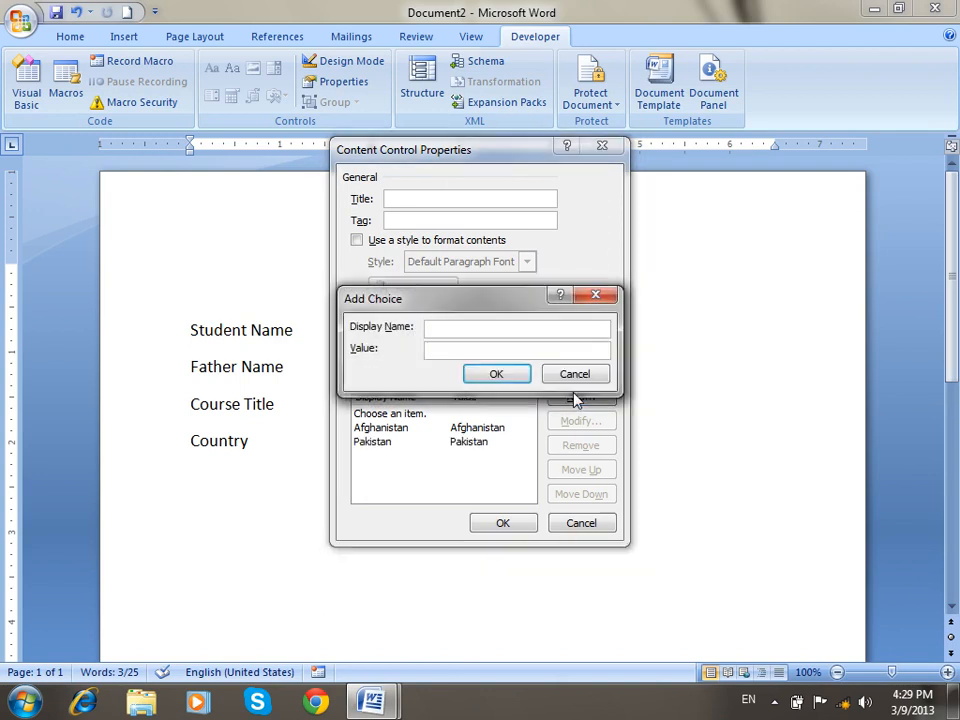
{"action": "type", "text": "Other Count"}
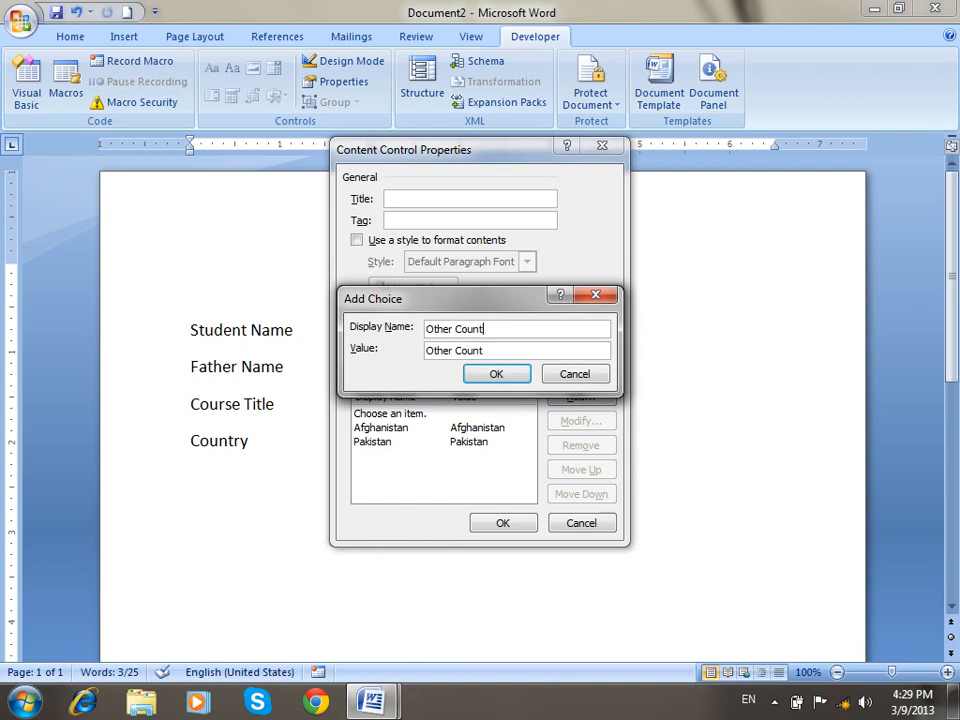
{"action": "left_click", "coordinate": [497, 374]}
{"action": "left_click", "coordinate": [493, 524]}
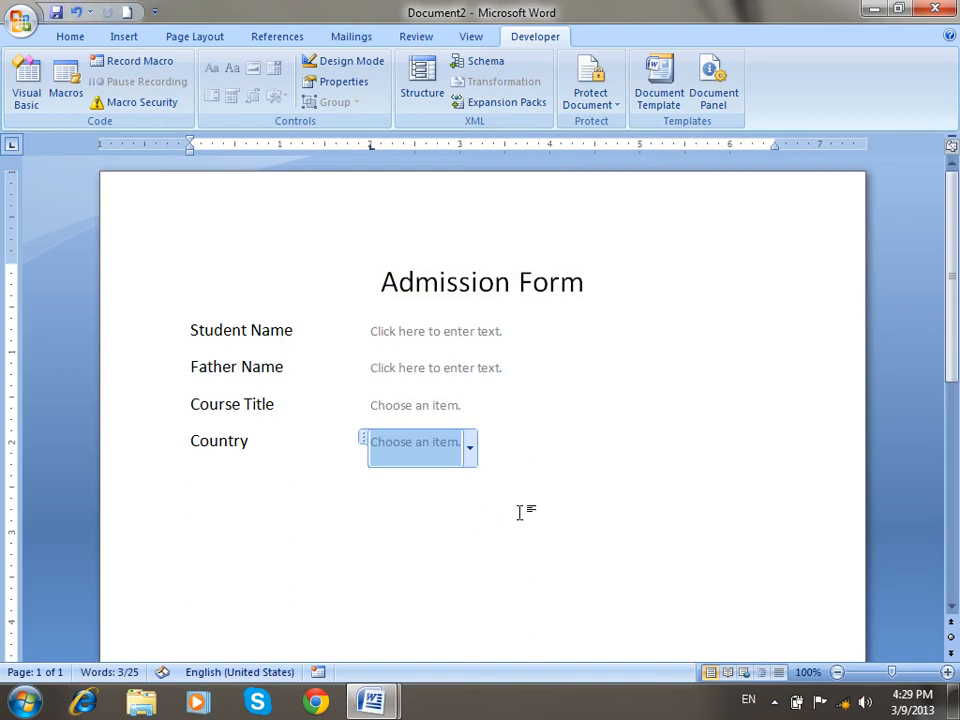
Add a 'Date of Admission' line with a Date Picker field.
{"action": "left_click", "coordinate": [583, 489]}
{"action": "key", "text": "Return"}
{"action": "type", "text": "Dte"}
{"action": "key", "text": "BackSpace"}
{"action": "type", "text": "e of a"}
{"action": "key", "text": "BackSpace"}
{"action": "type", "text": "Admission"}
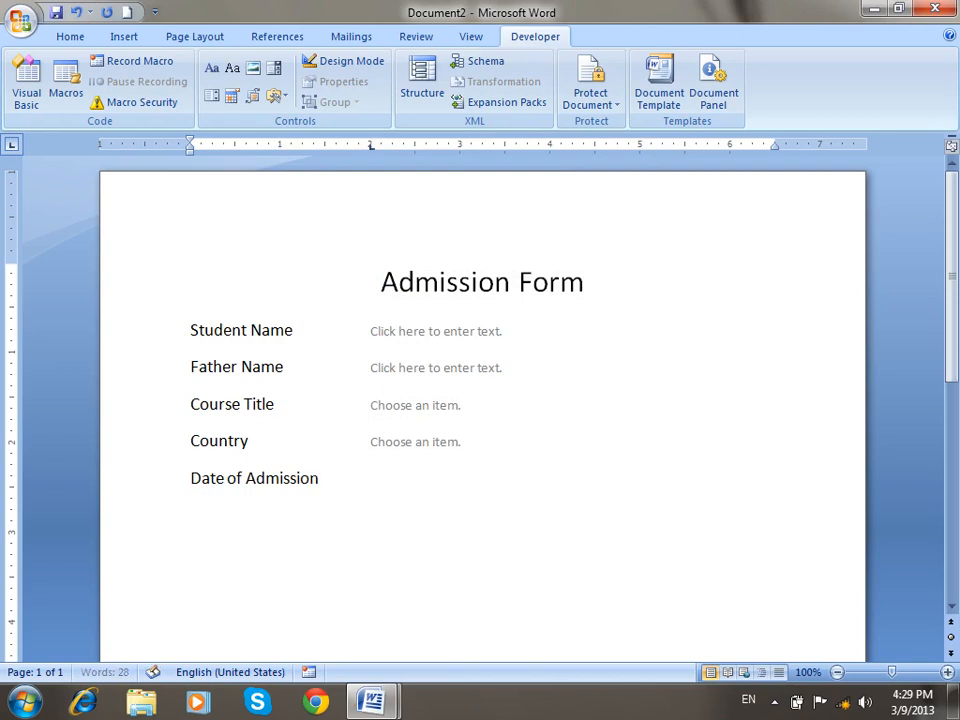
{"action": "key", "text": "Tab"}
{"action": "left_click", "coordinate": [235, 103]}
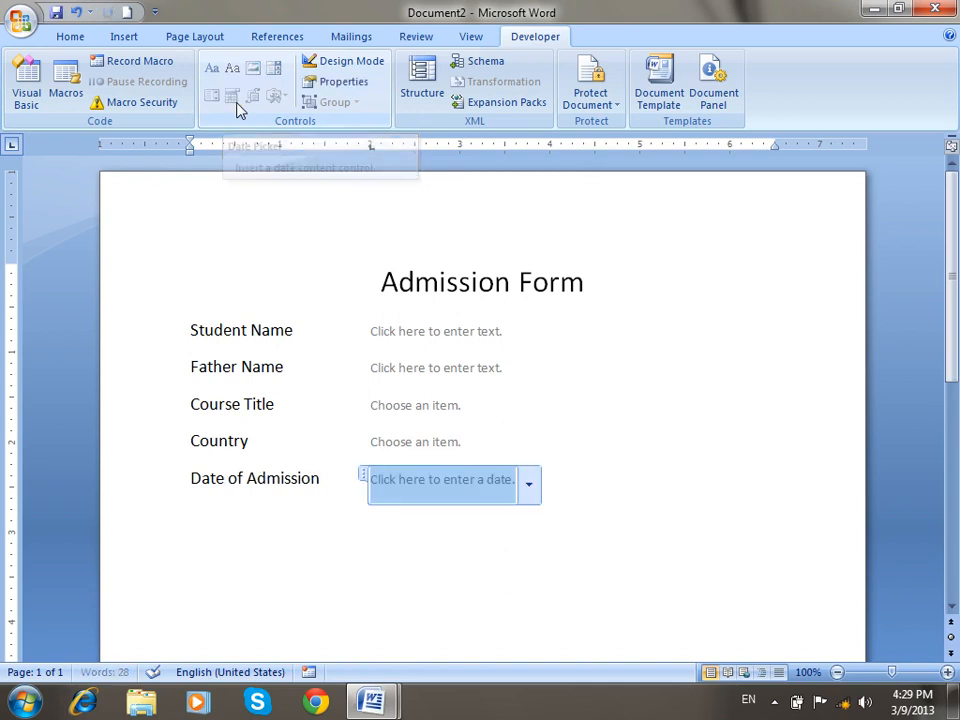
{"action": "key", "text": "End"}
Add a 'Picture' row with a Picture content control placeholder.
{"action": "key", "text": "Return"}
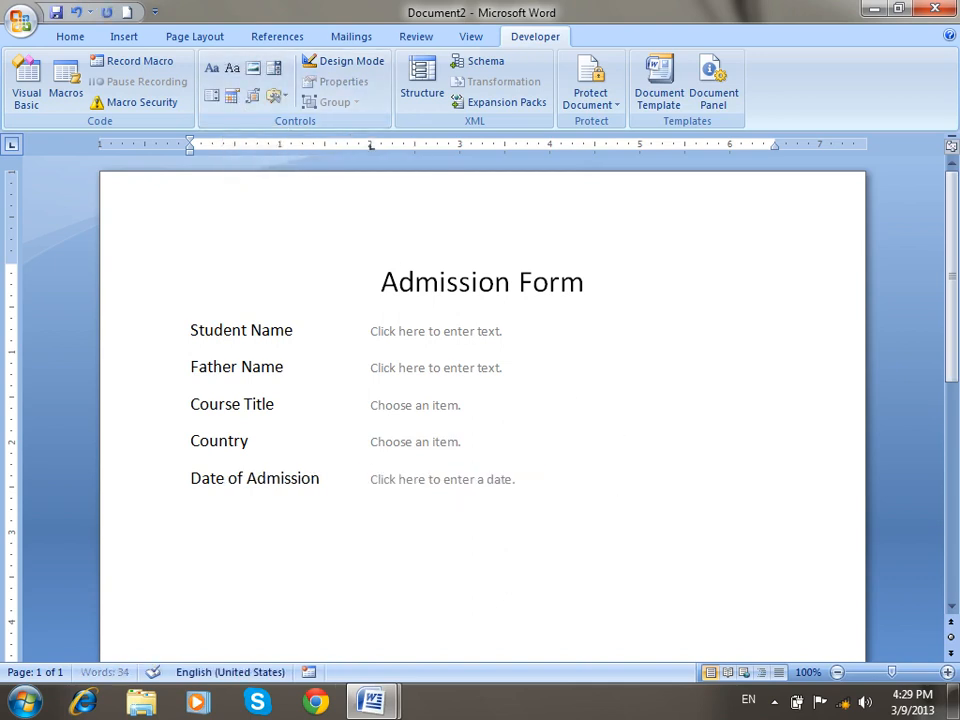
{"action": "type", "text": "Picture"}
{"action": "key", "text": "Tab"}
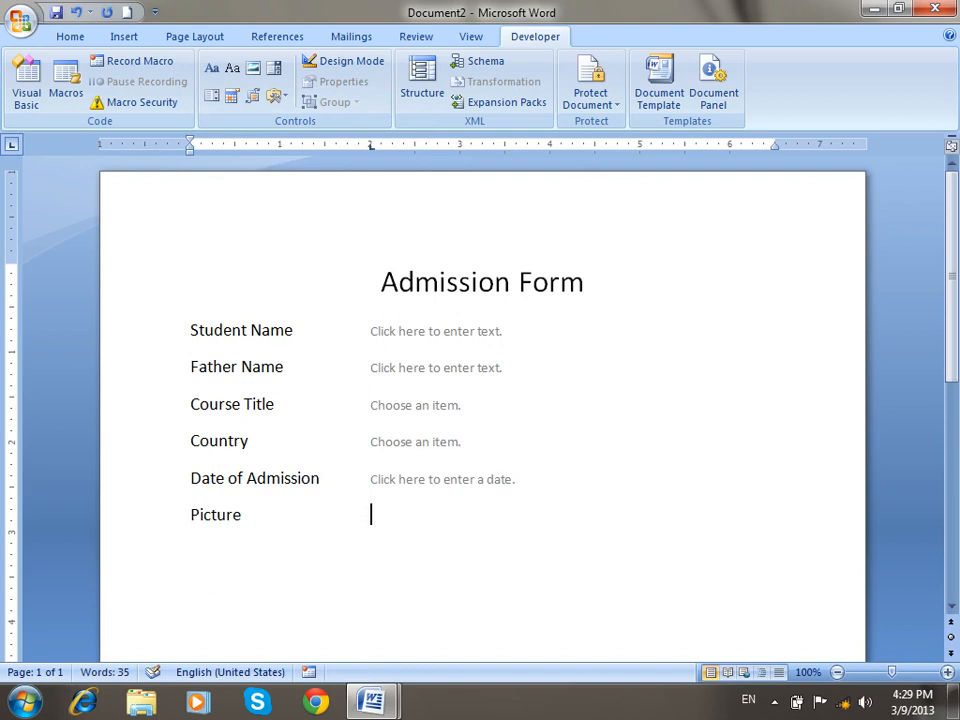
{"action": "left_click", "coordinate": [253, 68]}
{"action": "scroll", "coordinate": [754, 574], "scroll_direction": "down", "scroll_amount": 1}
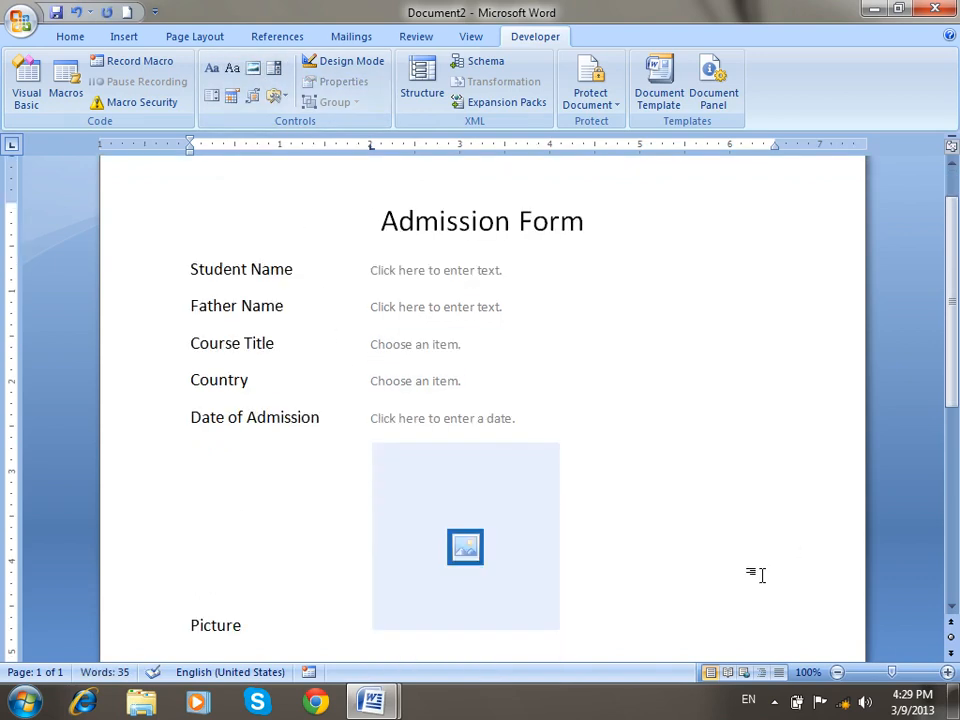
{"action": "left_click", "coordinate": [530, 569]}
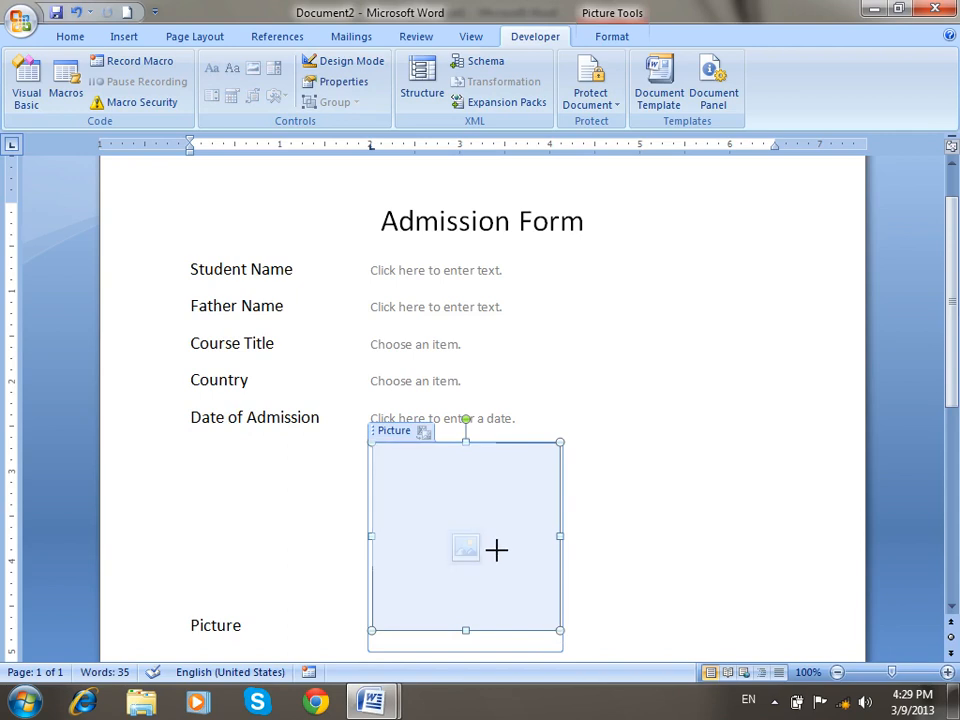
{"action": "left_click", "coordinate": [536, 583]}
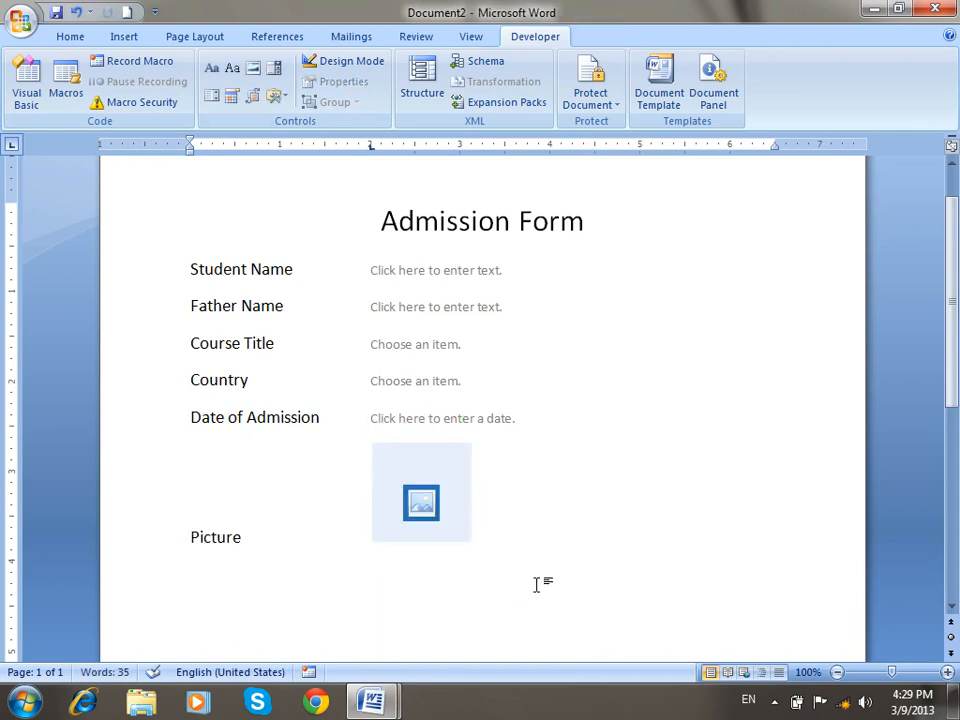
Type a row of equals signs to create a double rule below the Picture row.
{"action": "key", "text": "Return"}
{"action": "type", "text": "===================="}
{"action": "key", "text": "Return"}
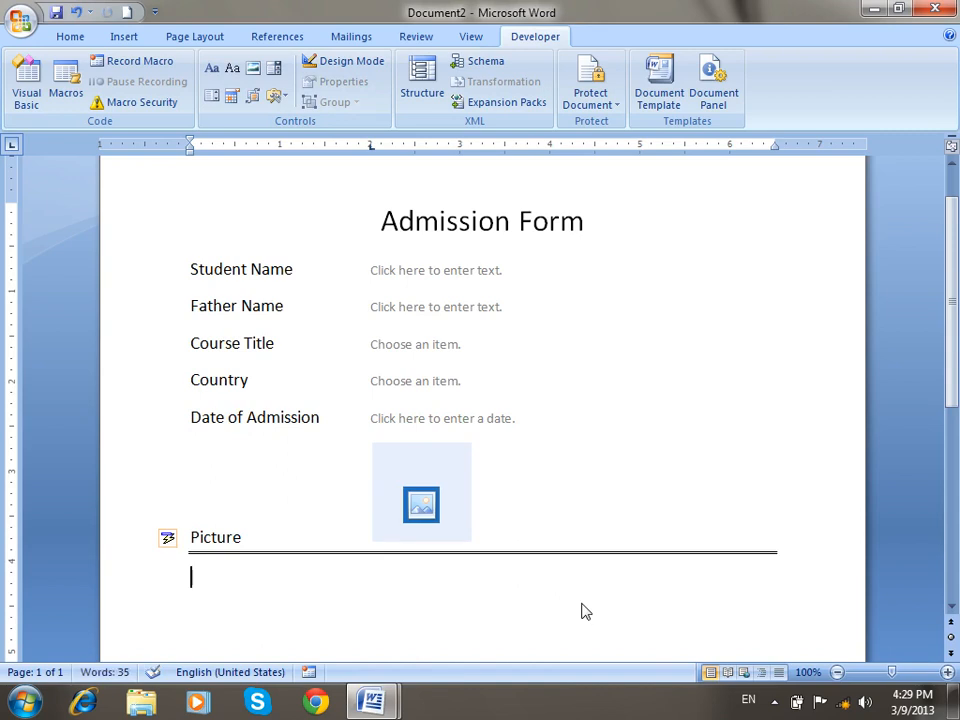
Type 'Director Signature' and 'Student Signature' on one line separated by a tab.
{"action": "type", "text": "Dire"}
{"action": "type", "text": "Sgi"}
{"action": "key", "text": "BackSpace"}
{"action": "key", "text": "BackSpace"}
{"action": "type", "text": "ignature"}
{"action": "key", "text": "Tab"}
{"action": "key", "text": "Tab"}
{"action": "key", "text": "Tab"}
{"action": "key", "text": "Tab"}
{"action": "key", "text": "Tab"}
{"action": "key", "text": "Tab"}
{"action": "type", "text": "Stuent"}
{"action": "key", "text": "BackSpace"}
{"action": "key", "text": "BackSpace"}
{"action": "key", "text": "BackSpace"}
{"action": "type", "text": "dent Signat"}
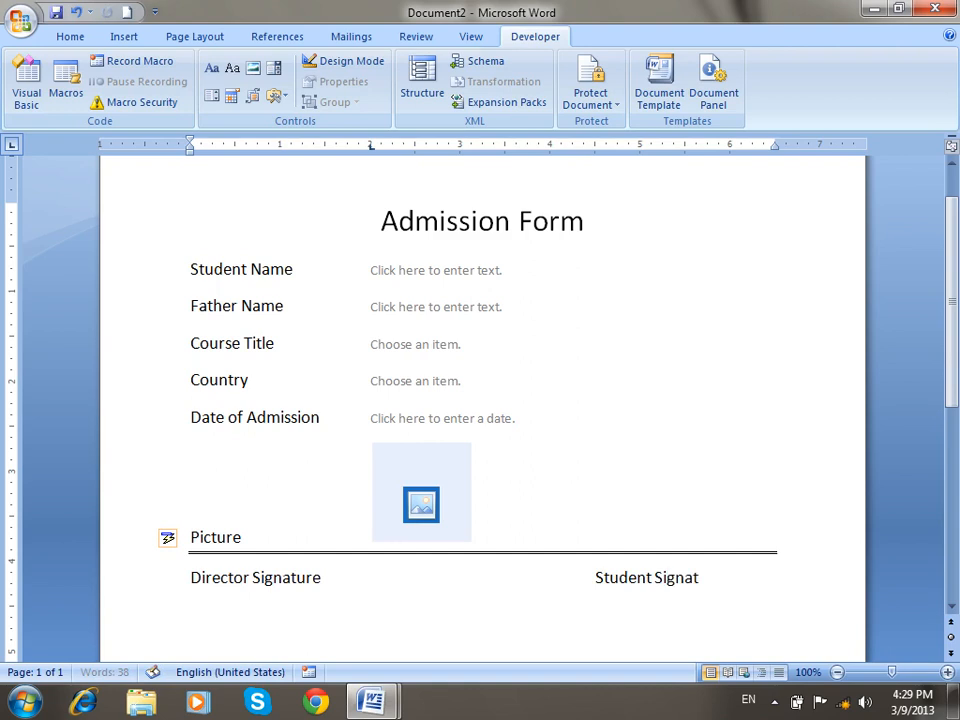
{"action": "type", "text": "ure"}
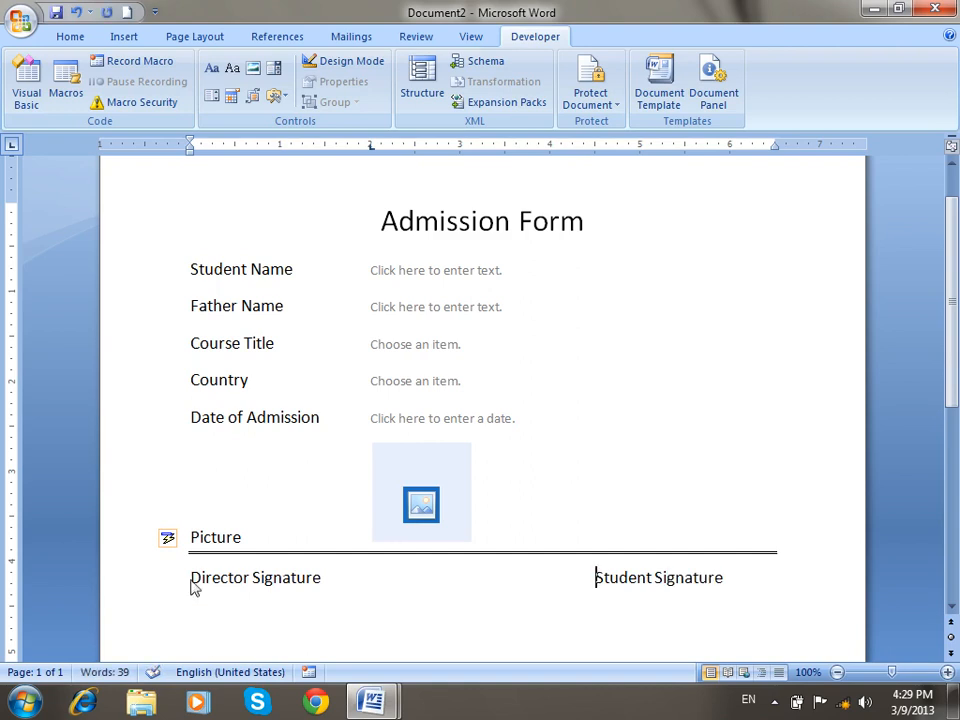
Add a blank line above the signatures, then delete the whole form and restore it with Ctrl+Z.
{"action": "left_click", "coordinate": [189, 577]}
{"action": "key", "text": "Return"}
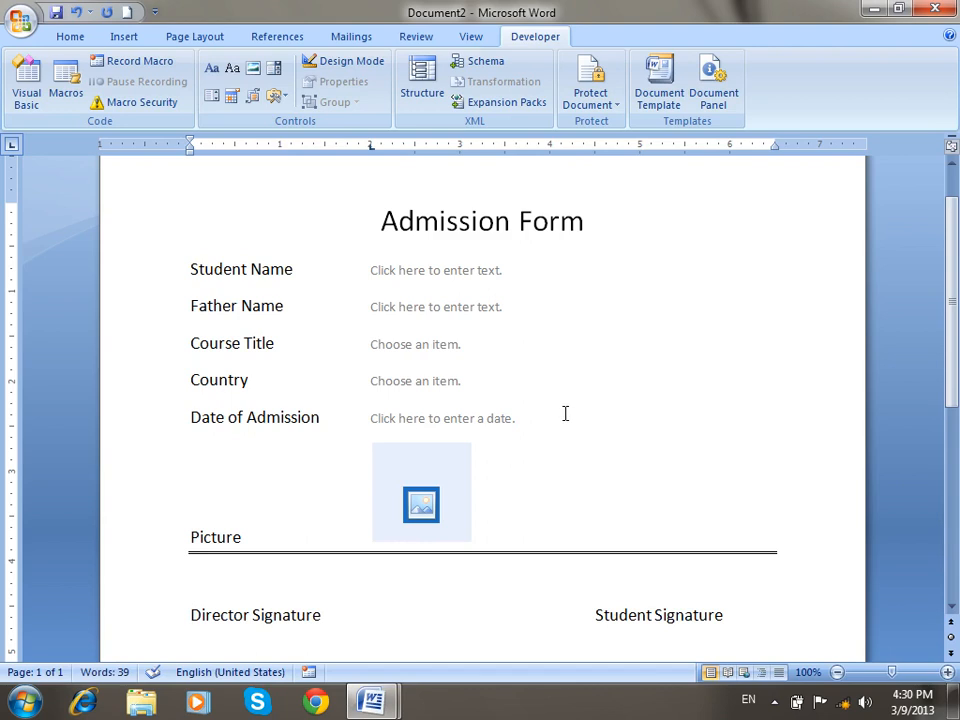
{"action": "key", "text": "ctrl+shift+Home"}
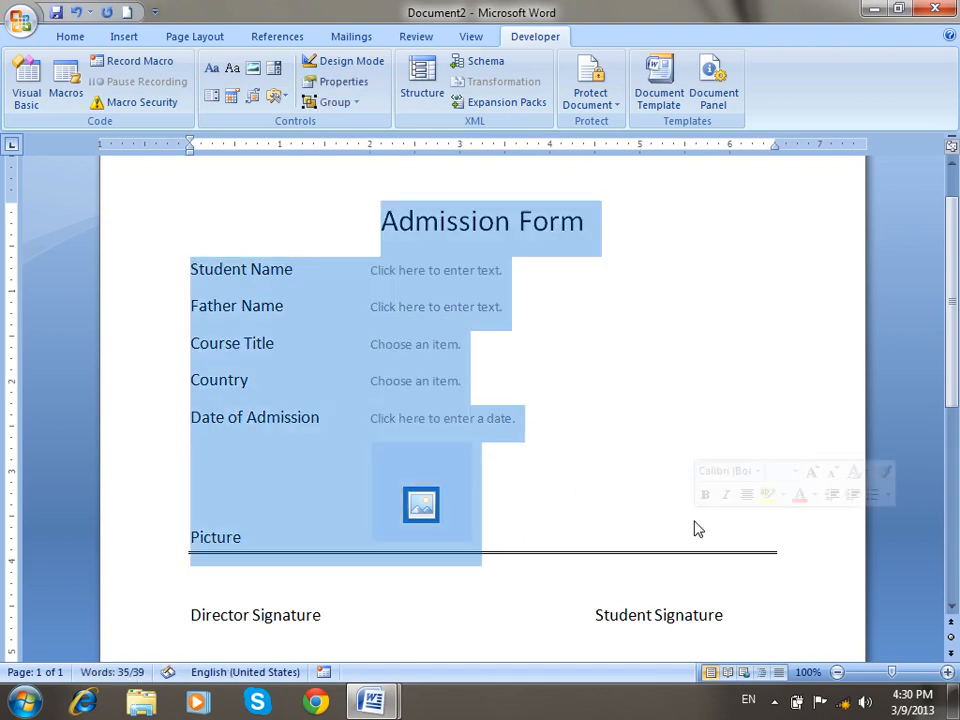
{"action": "key", "text": "Delete"}
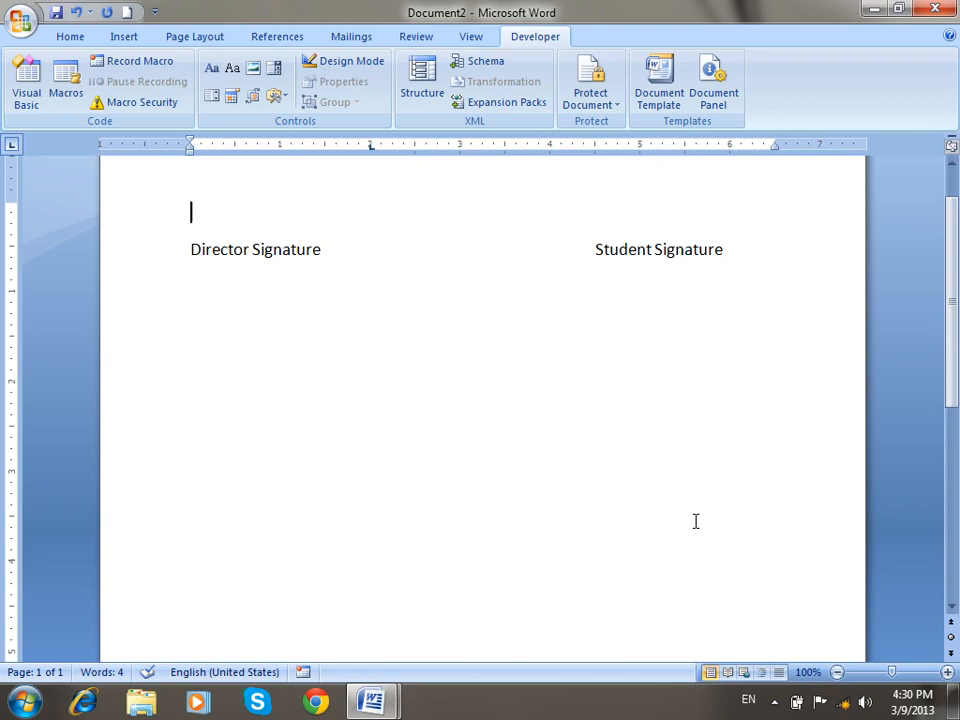
{"action": "key", "text": "ctrl+z"}
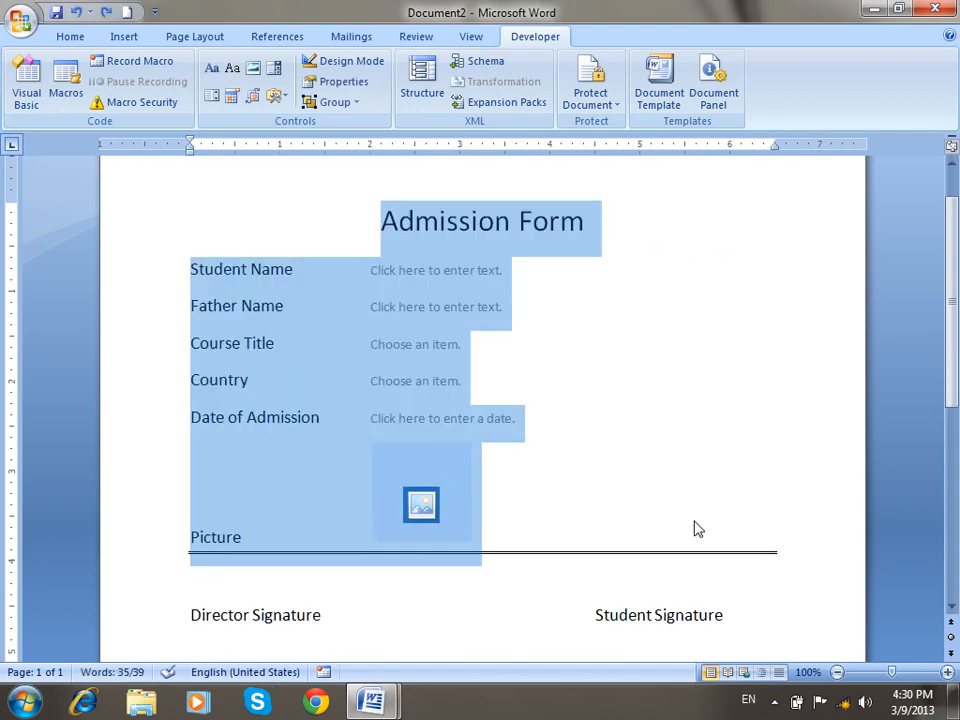
Restrict editing to 'Filling in forms' and enforce protection with a password.
{"action": "left_click", "coordinate": [651, 315]}
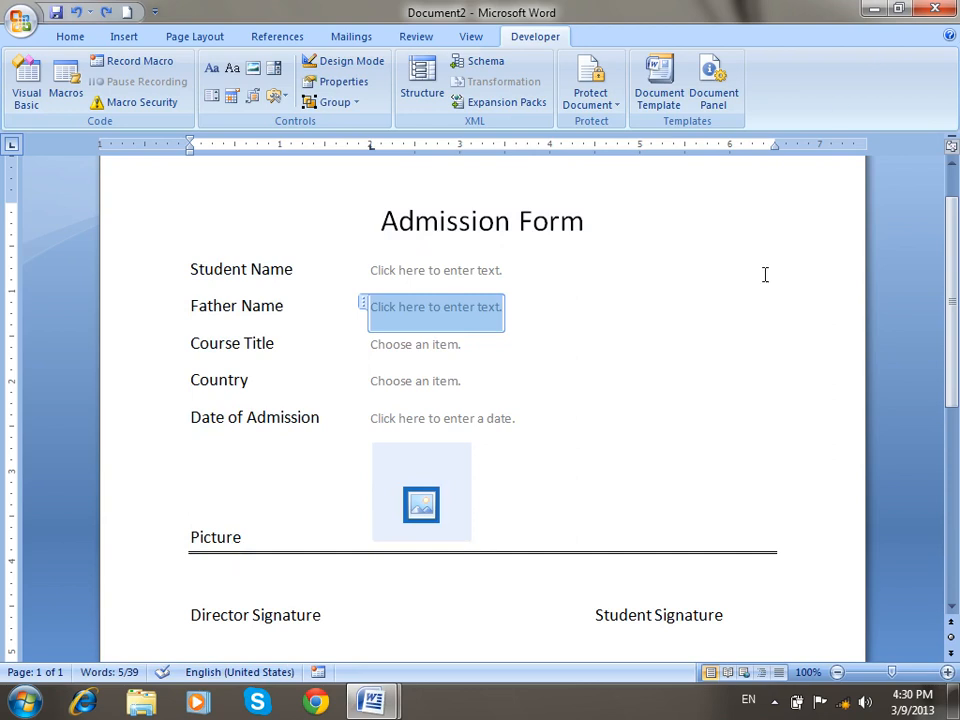
{"action": "left_click", "coordinate": [747, 338]}
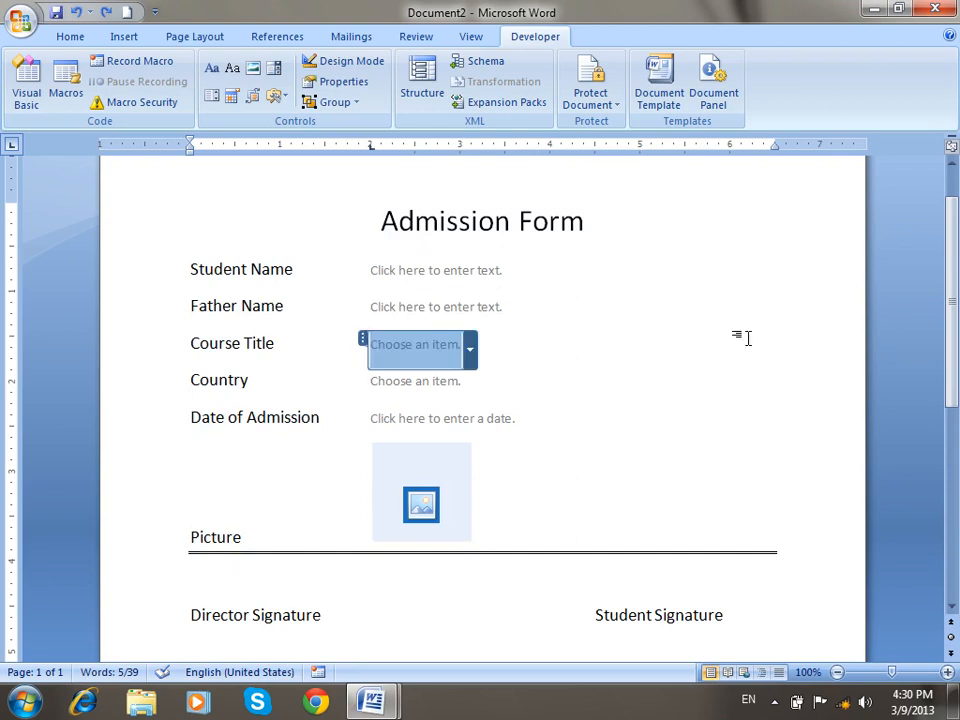
{"action": "left_click", "coordinate": [590, 106]}
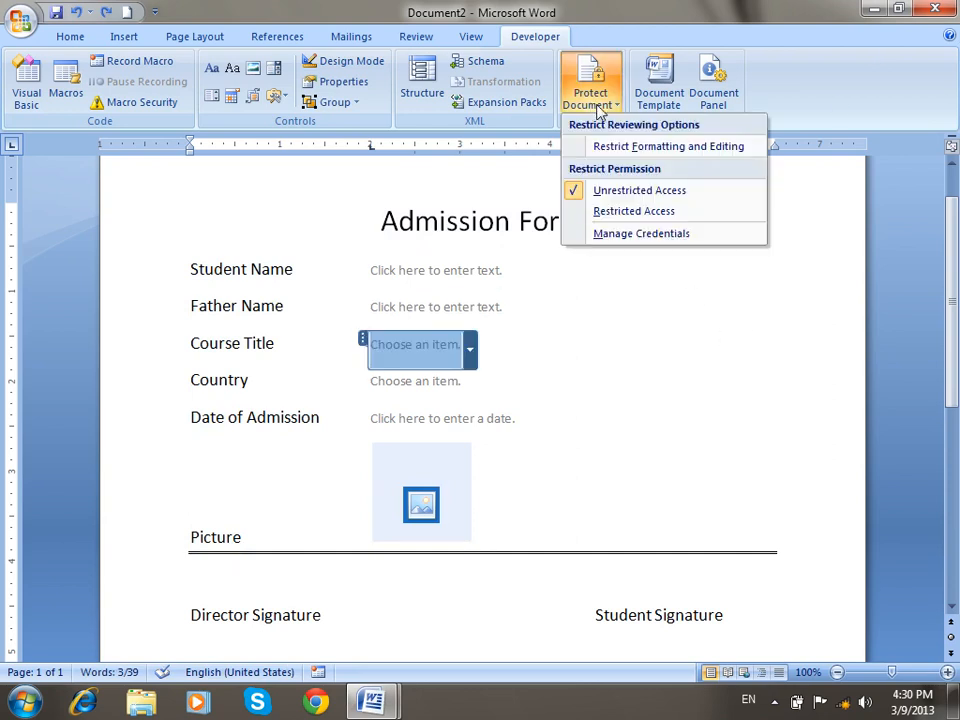
{"action": "left_click", "coordinate": [673, 161]}
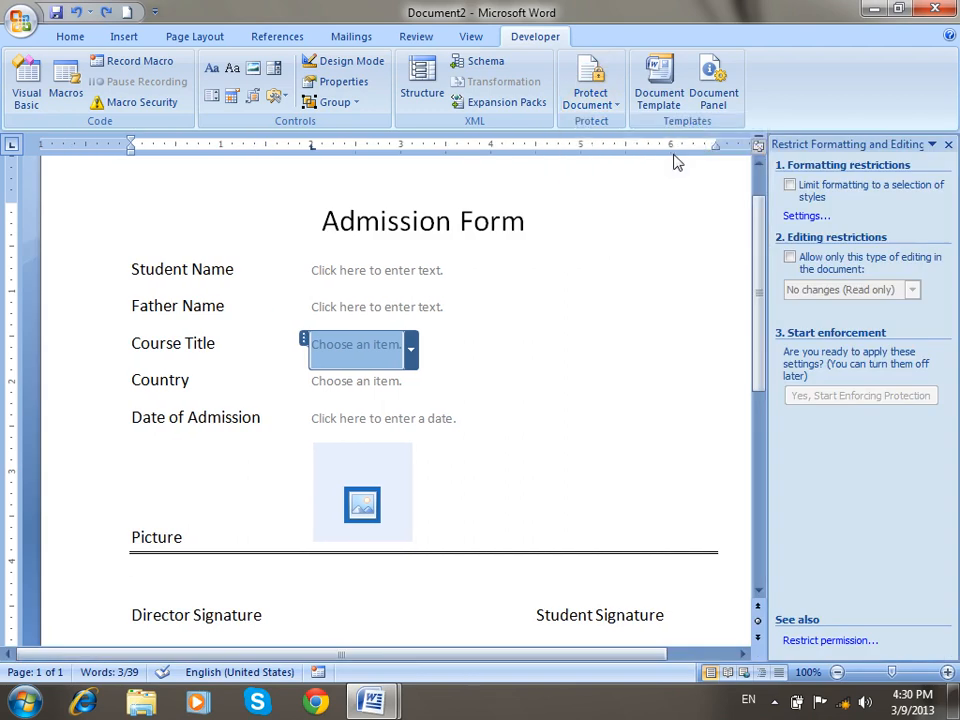
{"action": "left_click", "coordinate": [820, 268]}
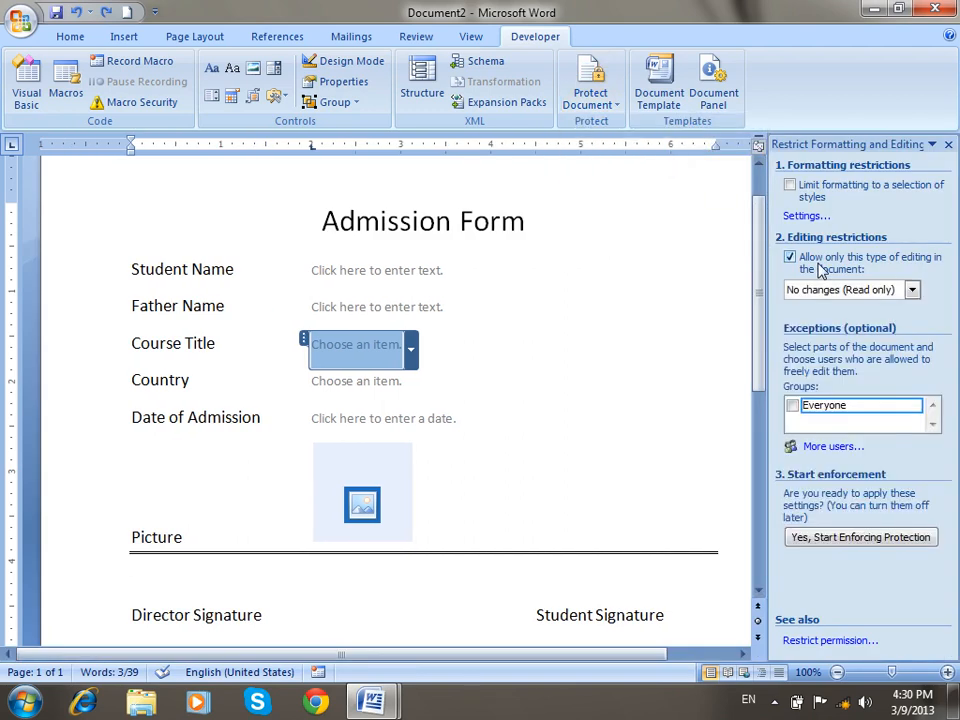
{"action": "left_click", "coordinate": [788, 288]}
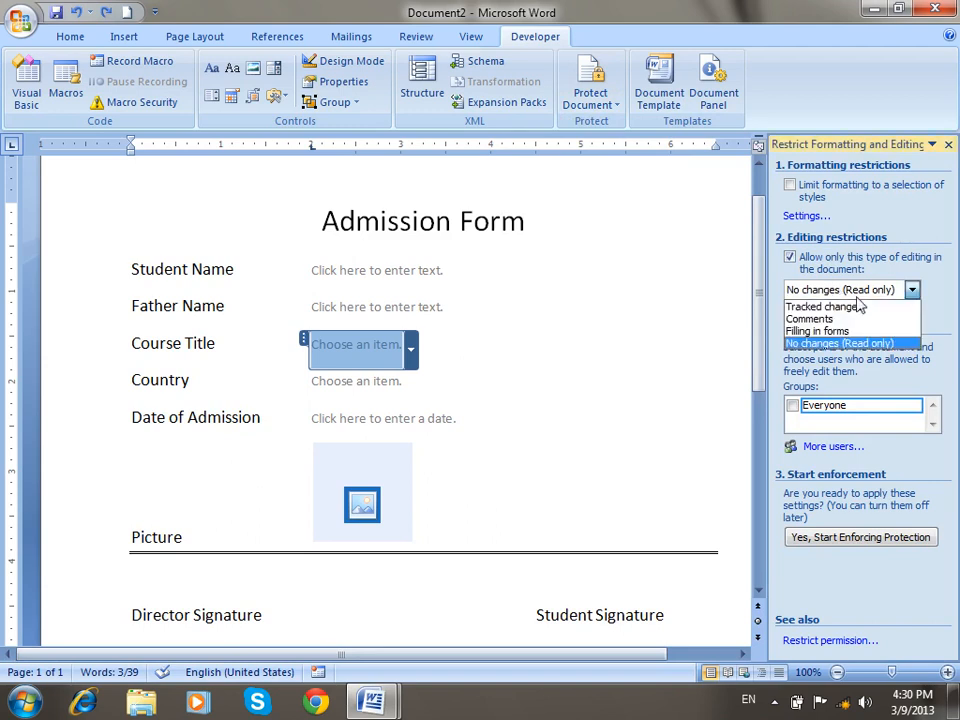
{"action": "left_click", "coordinate": [819, 332]}
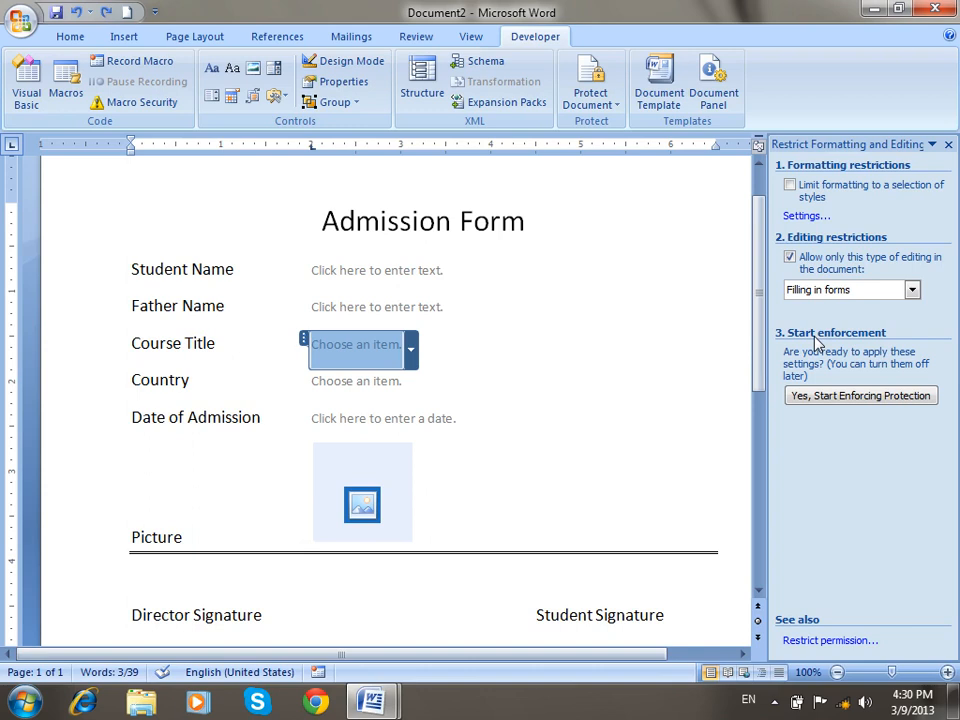
{"action": "left_click", "coordinate": [829, 398]}
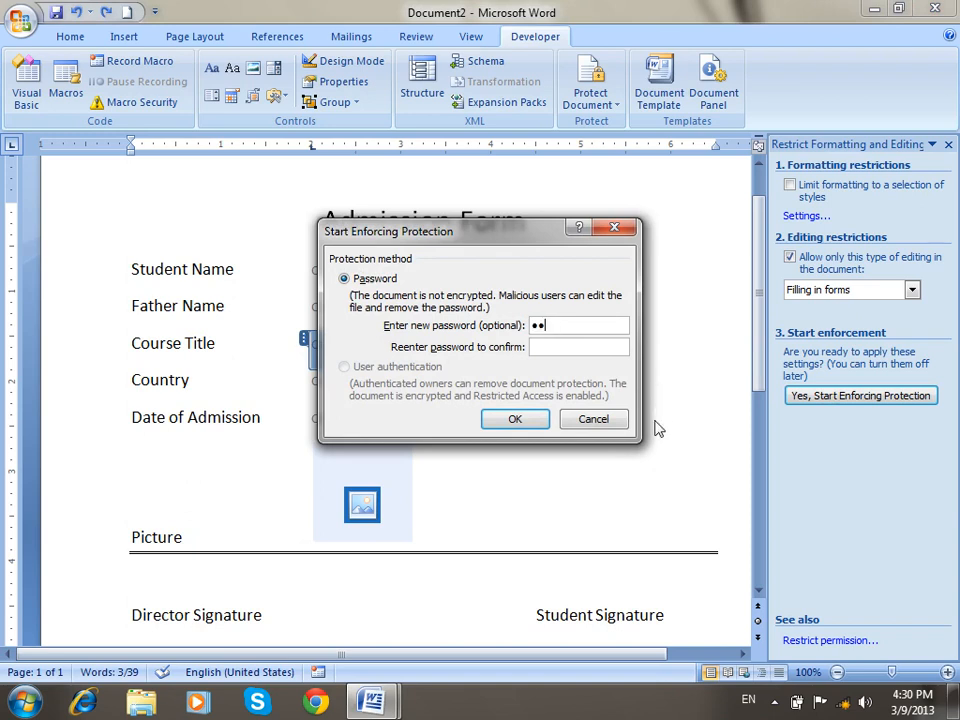
{"action": "type", "text": "1"}
{"action": "left_click", "coordinate": [514, 419]}
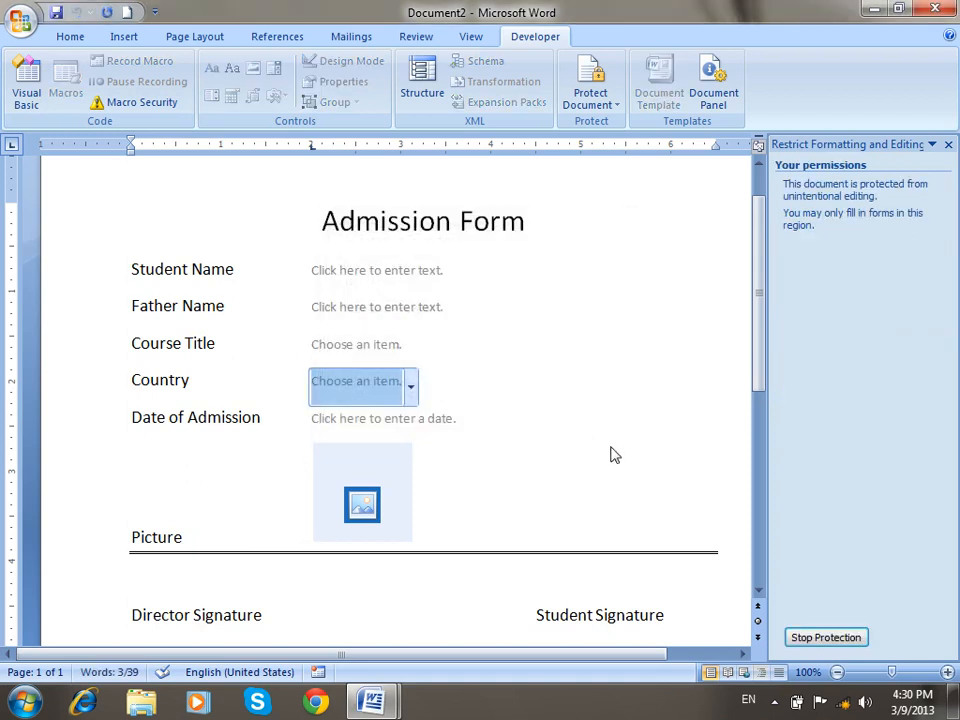
Close the restrictions pane and test which parts of the protected form accept clicks.
{"action": "left_click", "coordinate": [948, 145]}
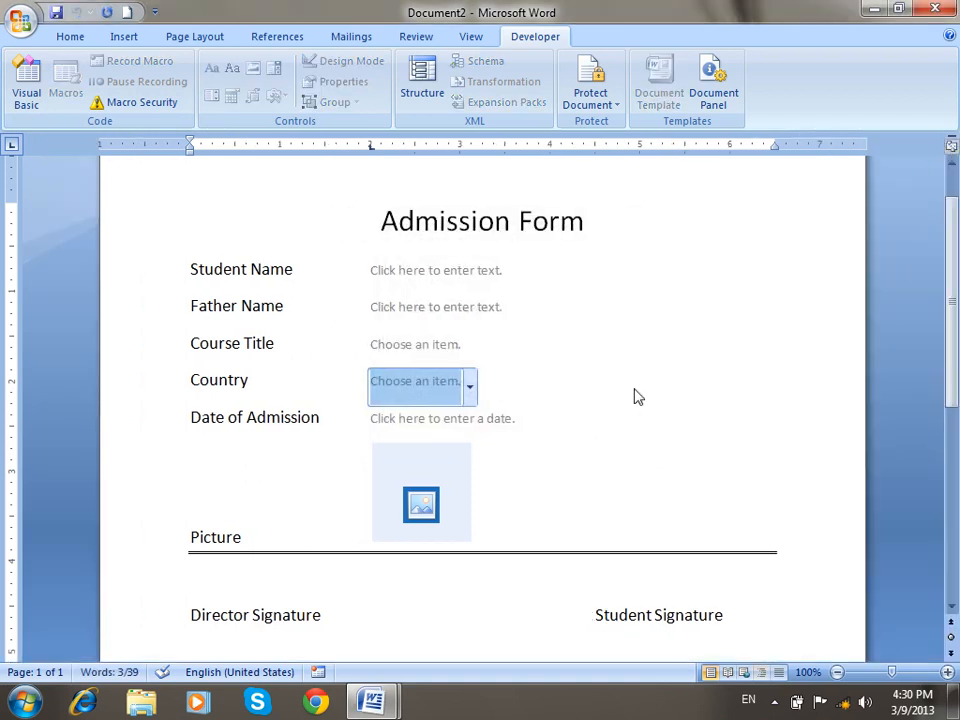
{"action": "left_click", "coordinate": [418, 288]}
{"action": "left_click", "coordinate": [364, 335]}
{"action": "left_click", "coordinate": [215, 301]}
{"action": "left_click", "coordinate": [255, 302]}
{"action": "left_click", "coordinate": [257, 342]}
{"action": "left_click", "coordinate": [175, 459]}
{"action": "left_click", "coordinate": [246, 214]}
{"action": "left_click", "coordinate": [233, 394]}
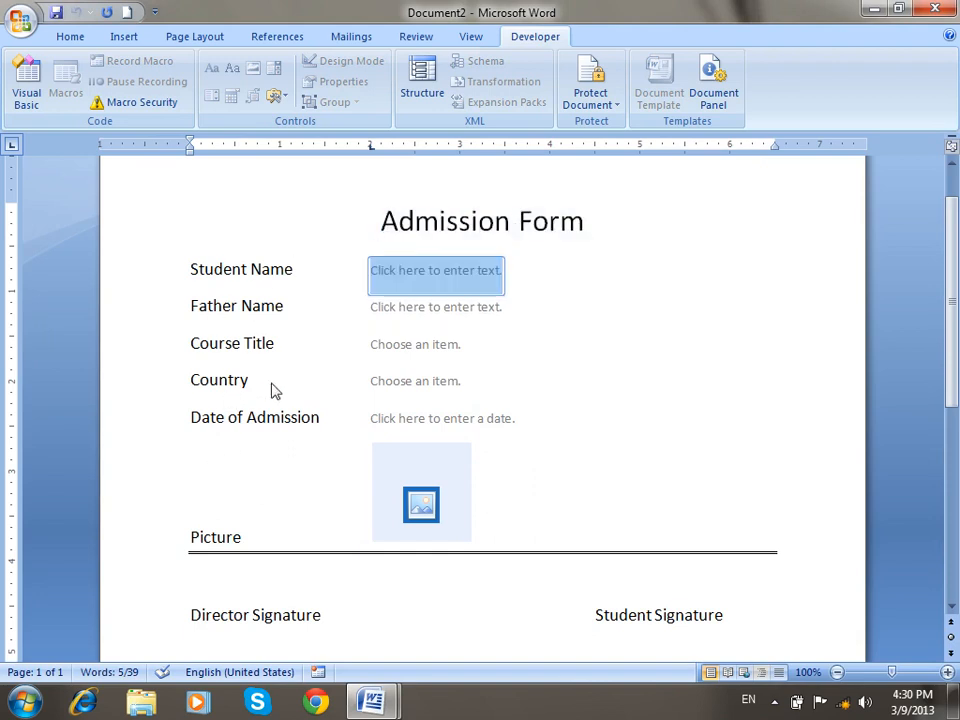
{"action": "left_click", "coordinate": [453, 308]}
{"action": "left_click", "coordinate": [437, 347]}
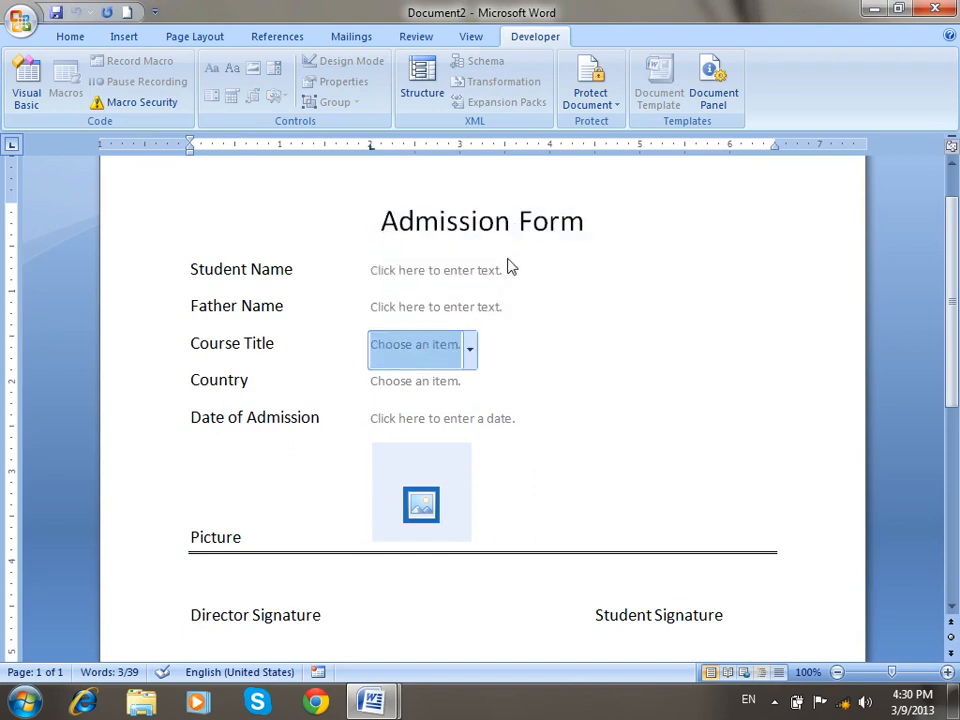
{"action": "left_click", "coordinate": [424, 210]}
Enter the student's name and the father's name in the text fields.
{"action": "left_click", "coordinate": [436, 270]}
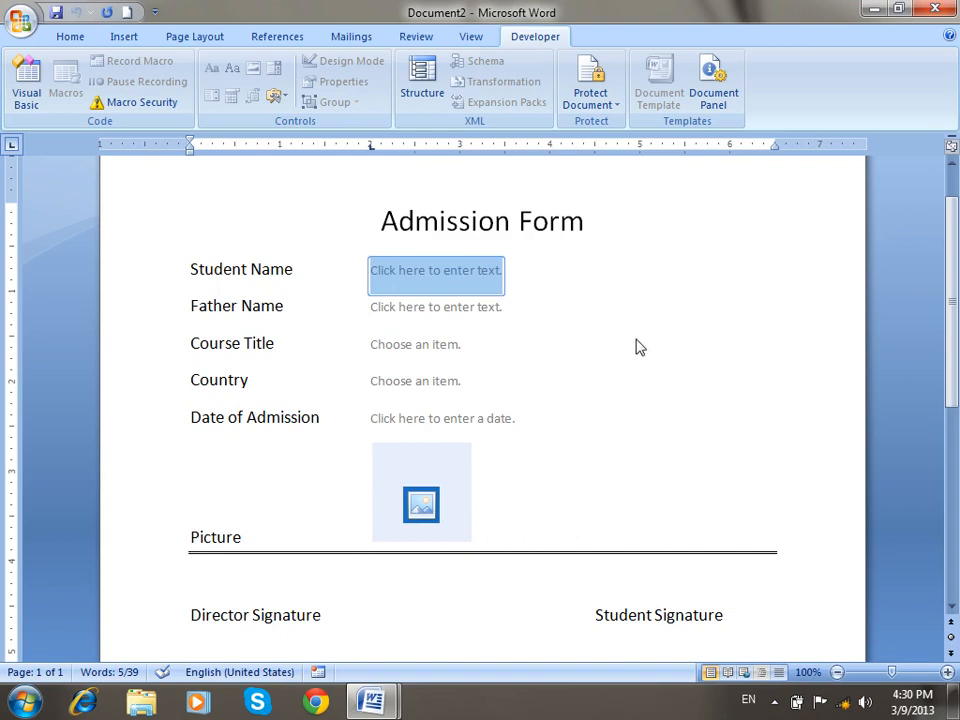
{"action": "type", "text": "h"}
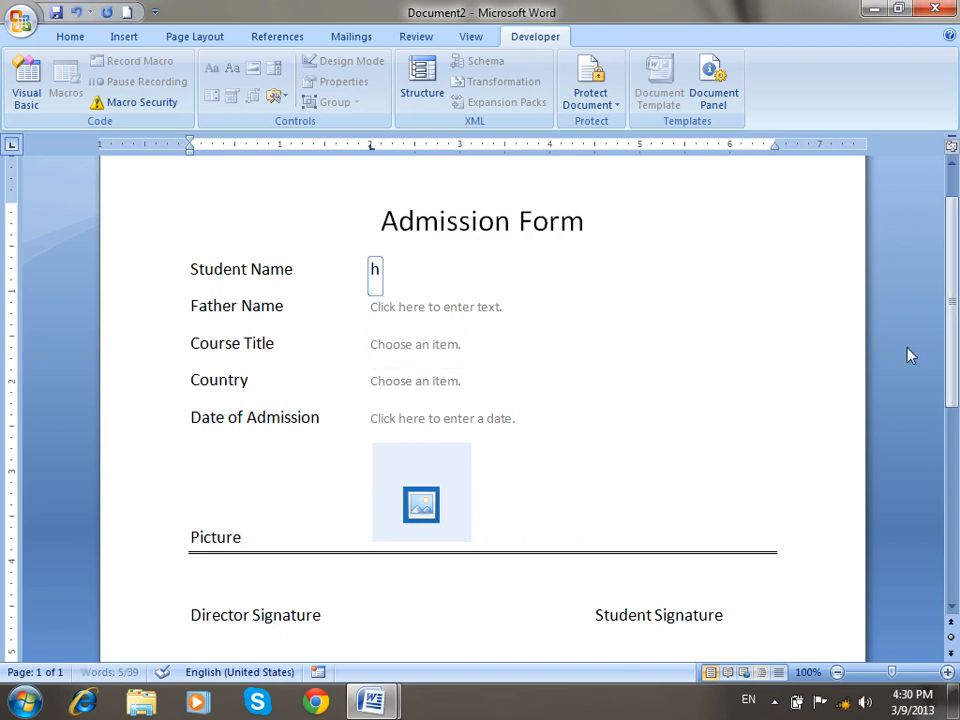
{"action": "key", "text": "BackSpace"}
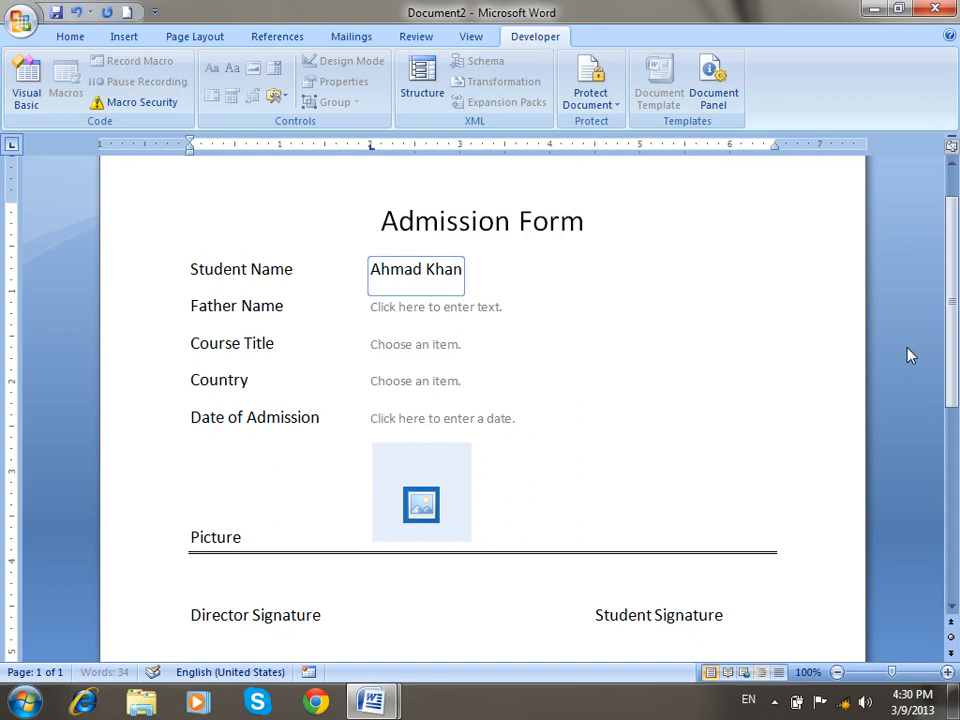
{"action": "left_click", "coordinate": [439, 317]}
{"action": "type", "text": "s"}
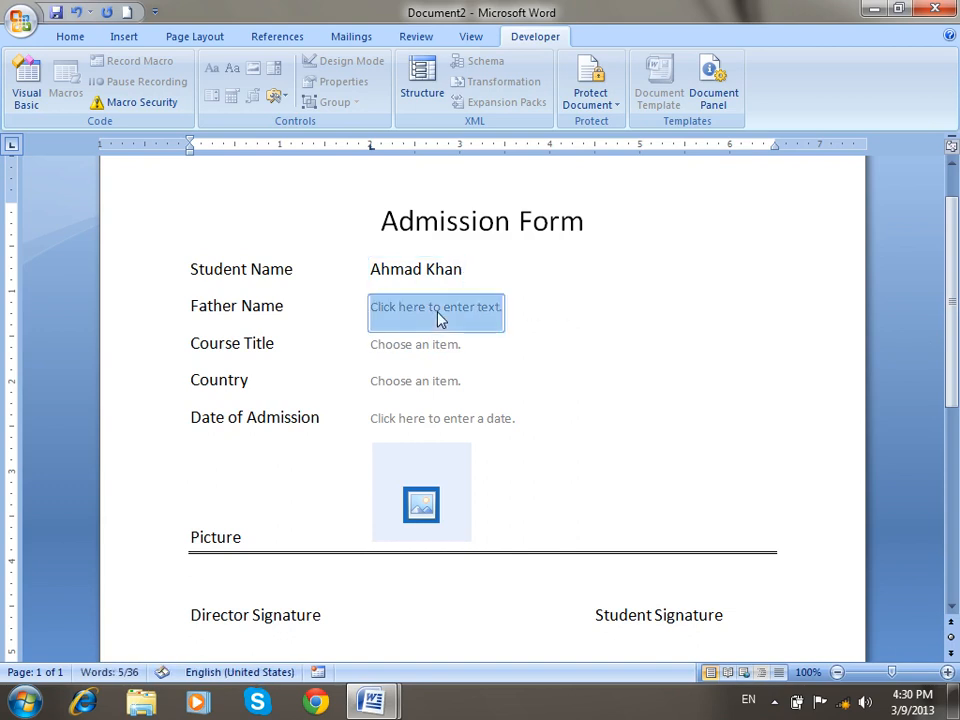
{"action": "type", "text": "ajjad"}
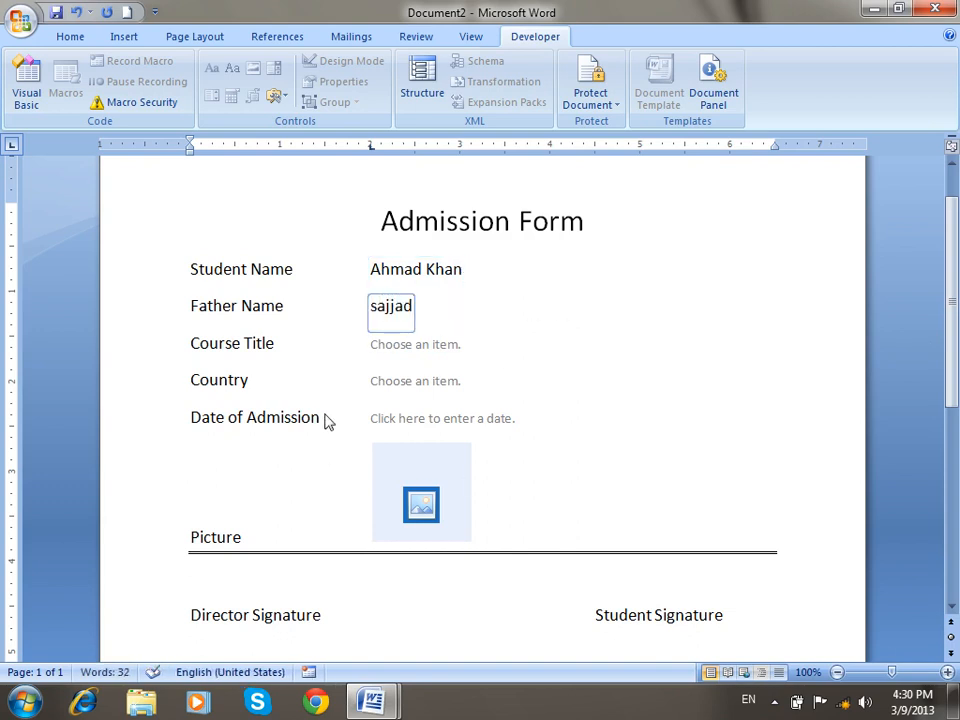
Choose MOS as course, Afghanistan as country and today's date, 3/9/2013.
{"action": "left_click", "coordinate": [420, 345]}
{"action": "left_click", "coordinate": [469, 349]}
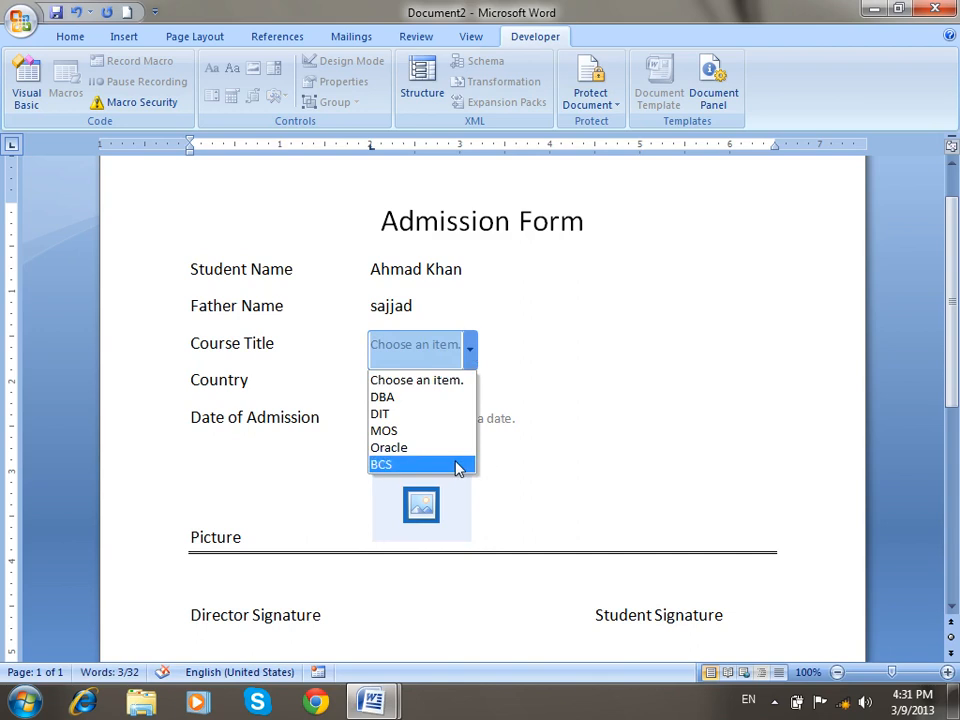
{"action": "left_click", "coordinate": [416, 435]}
{"action": "left_click", "coordinate": [446, 396]}
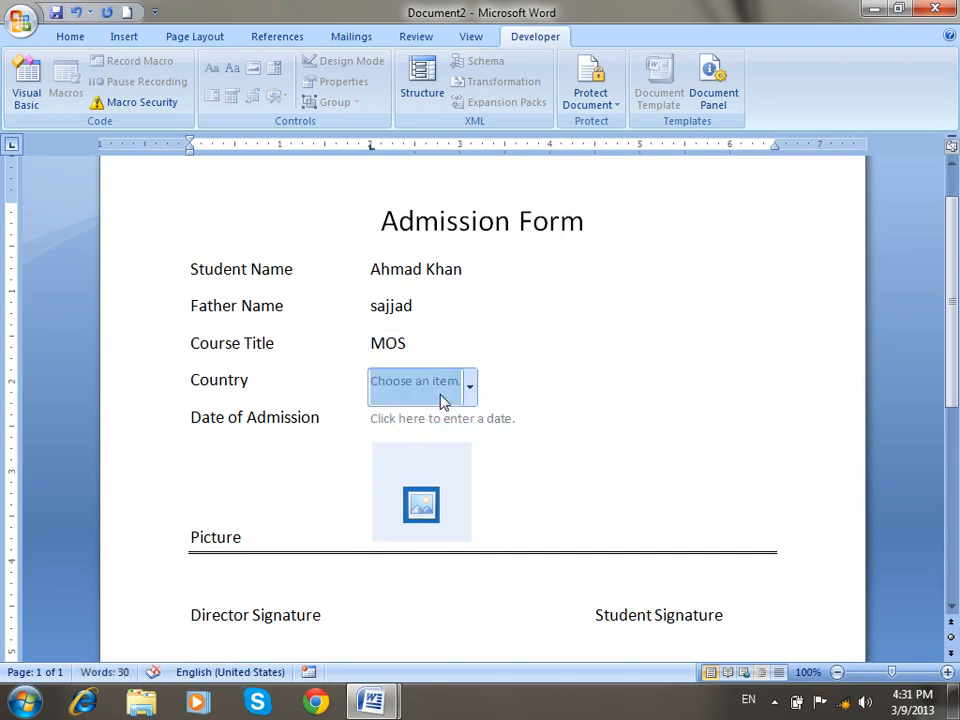
{"action": "left_click", "coordinate": [470, 390]}
{"action": "left_click", "coordinate": [444, 433]}
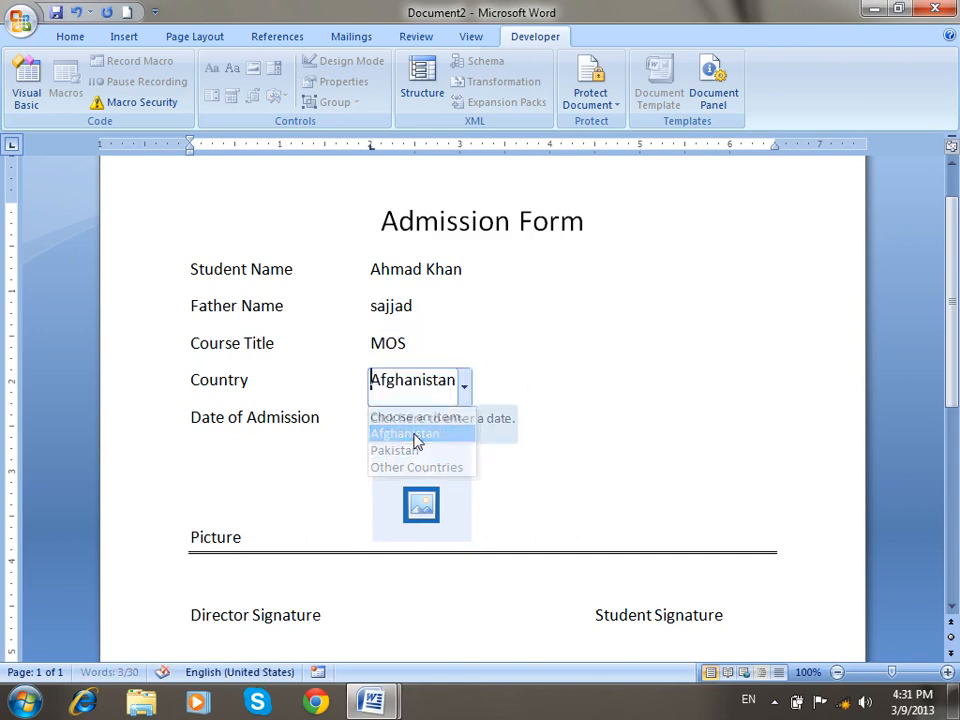
{"action": "left_click", "coordinate": [491, 428]}
{"action": "left_click", "coordinate": [538, 436]}
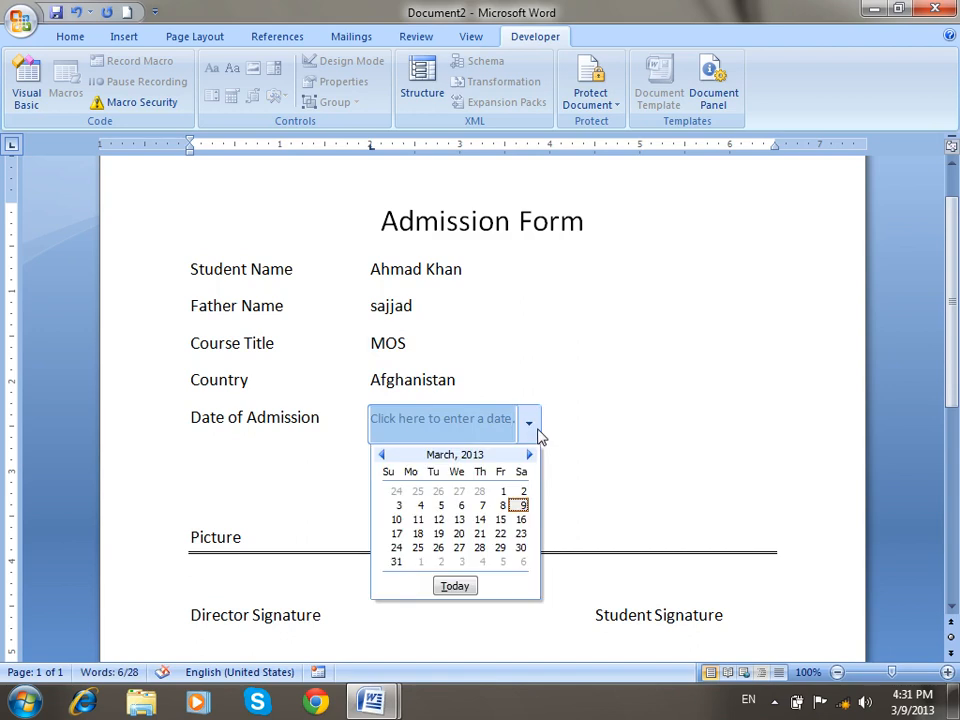
{"action": "left_click", "coordinate": [455, 585]}
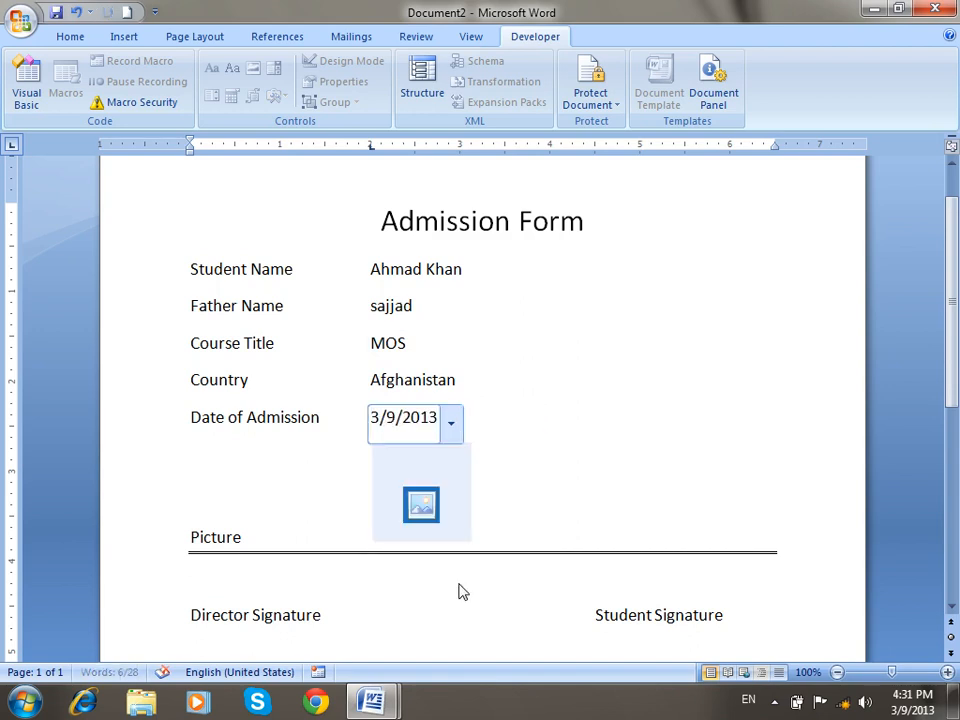
Insert the Desert photo from Sample Pictures into the Picture field.
{"action": "left_click", "coordinate": [420, 508]}
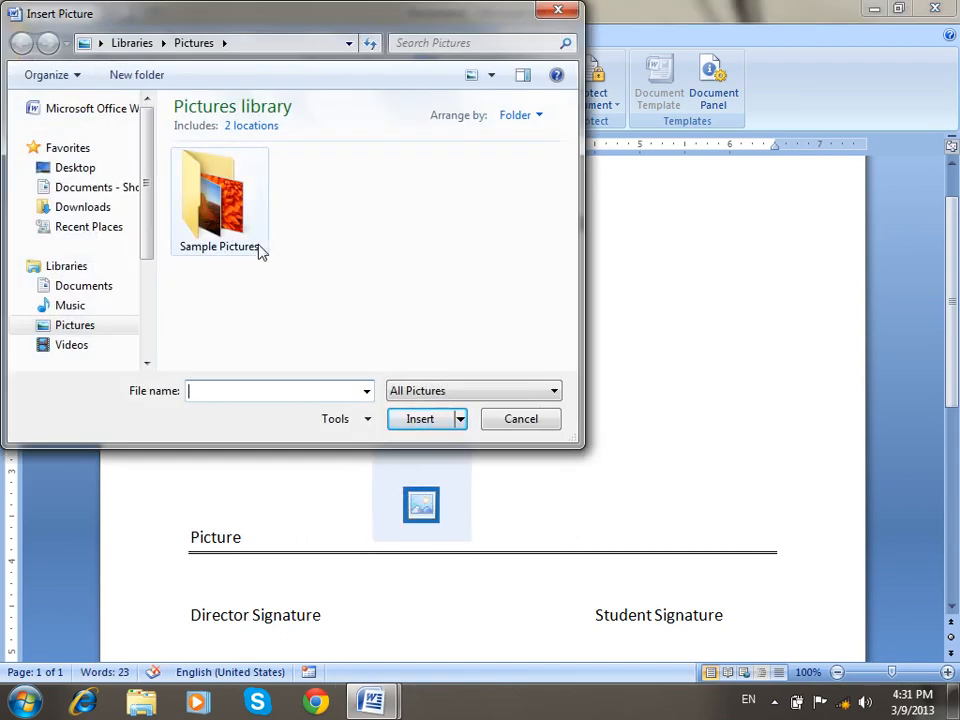
{"action": "double_click", "coordinate": [250, 245]}
{"action": "double_click", "coordinate": [345, 205]}
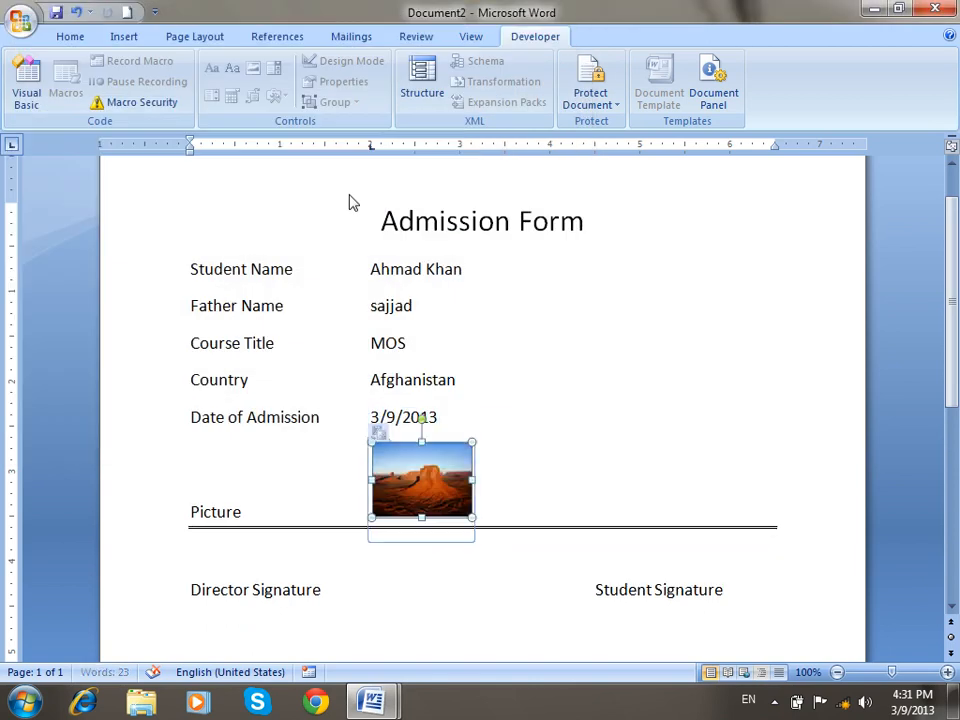
{"action": "left_click", "coordinate": [597, 391]}
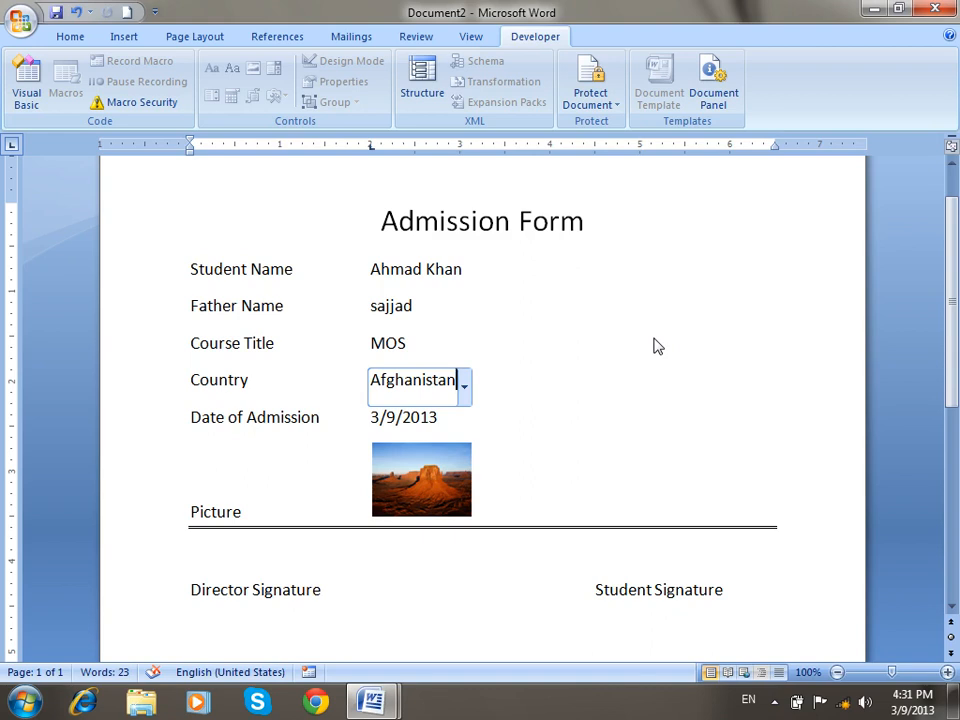
Recheck the Country drop-down, keeping Afghanistan selected.
{"action": "left_click", "coordinate": [613, 415]}
{"action": "left_click", "coordinate": [439, 380]}
{"action": "left_click", "coordinate": [464, 397]}
{"action": "left_click", "coordinate": [510, 330]}
{"action": "scroll", "coordinate": [512, 330], "scroll_direction": "down", "scroll_amount": 4}
{"action": "scroll", "coordinate": [512, 330], "scroll_direction": "up", "scroll_amount": 3}
{"action": "left_click", "coordinate": [655, 560]}
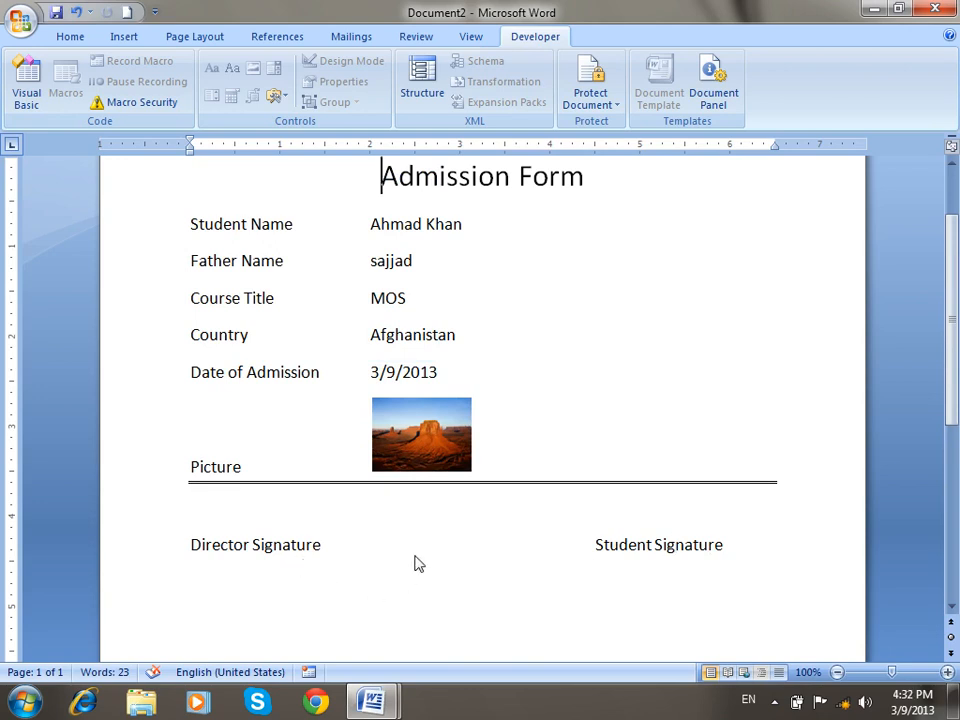
{"action": "left_click", "coordinate": [404, 224]}
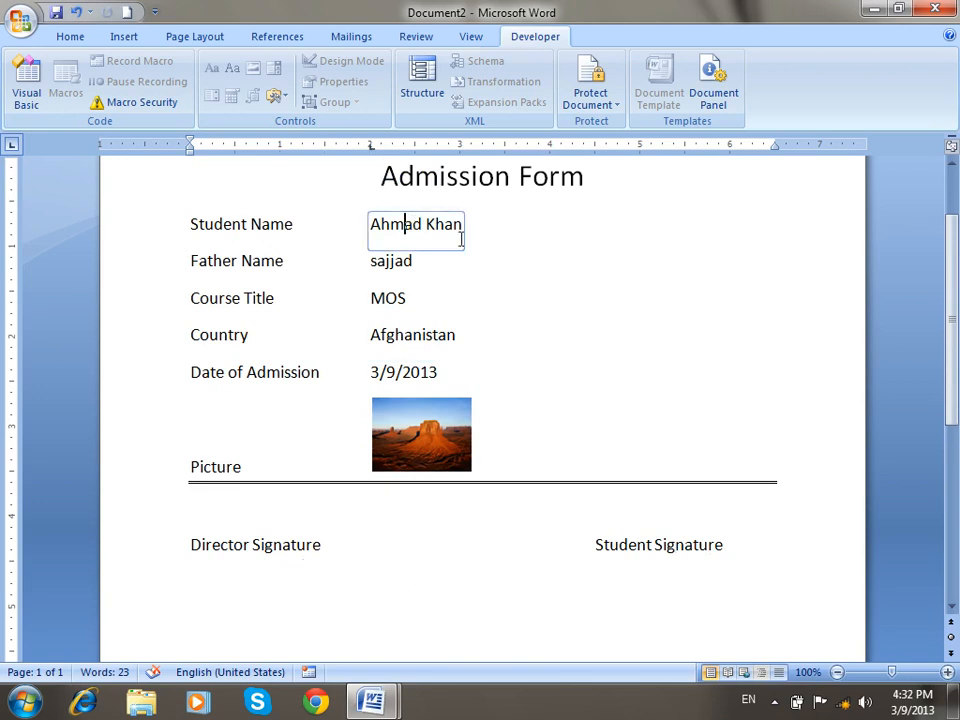
{"action": "left_click_drag", "start_coordinate": [383, 229], "coordinate": [484, 225]}
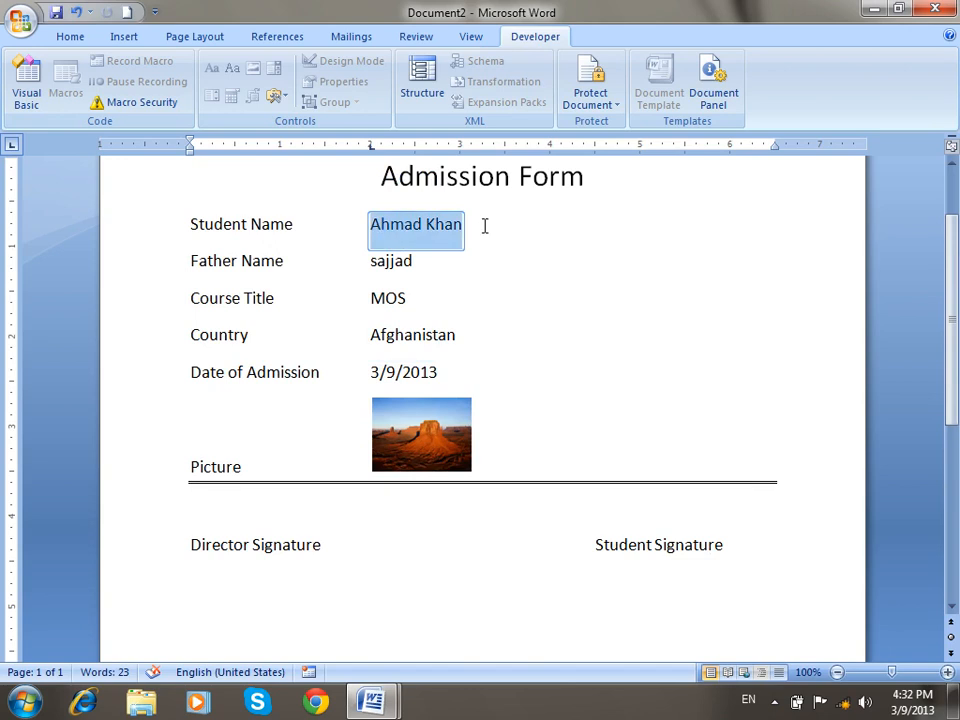
{"action": "left_click", "coordinate": [221, 251]}
{"action": "left_click", "coordinate": [221, 343]}
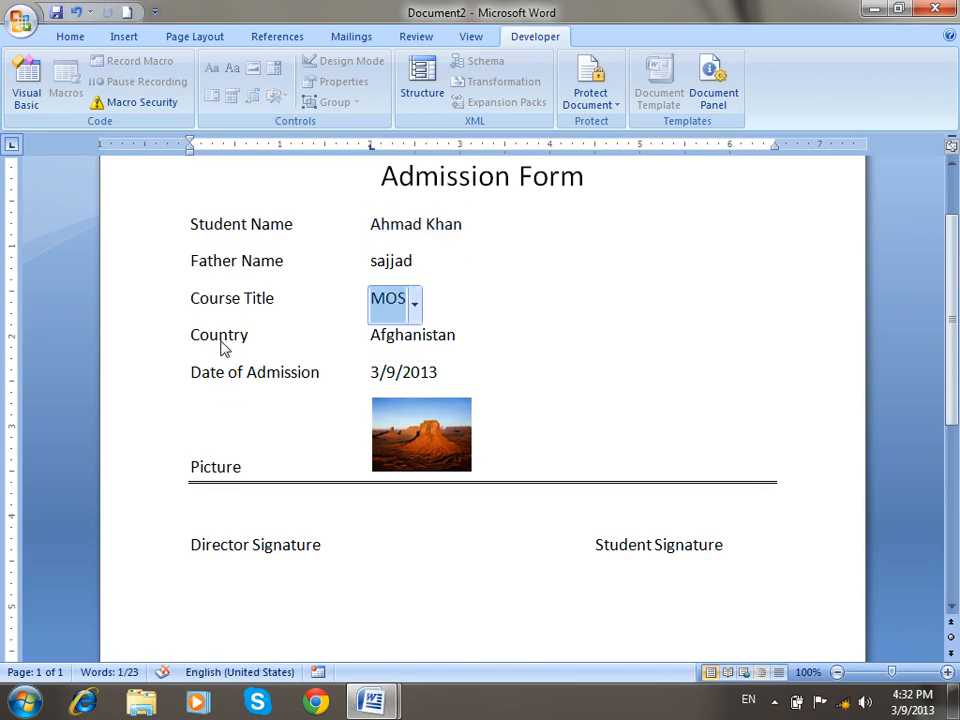
{"action": "left_click", "coordinate": [205, 250]}
{"action": "left_click", "coordinate": [205, 251]}
{"action": "left_click", "coordinate": [229, 373]}
{"action": "scroll", "coordinate": [229, 373], "scroll_direction": "up", "scroll_amount": 2}
{"action": "left_click_drag", "start_coordinate": [382, 263], "coordinate": [442, 289]}
{"action": "scroll", "coordinate": [478, 343], "scroll_direction": "down", "scroll_amount": 7}
{"action": "left_click", "coordinate": [278, 328]}
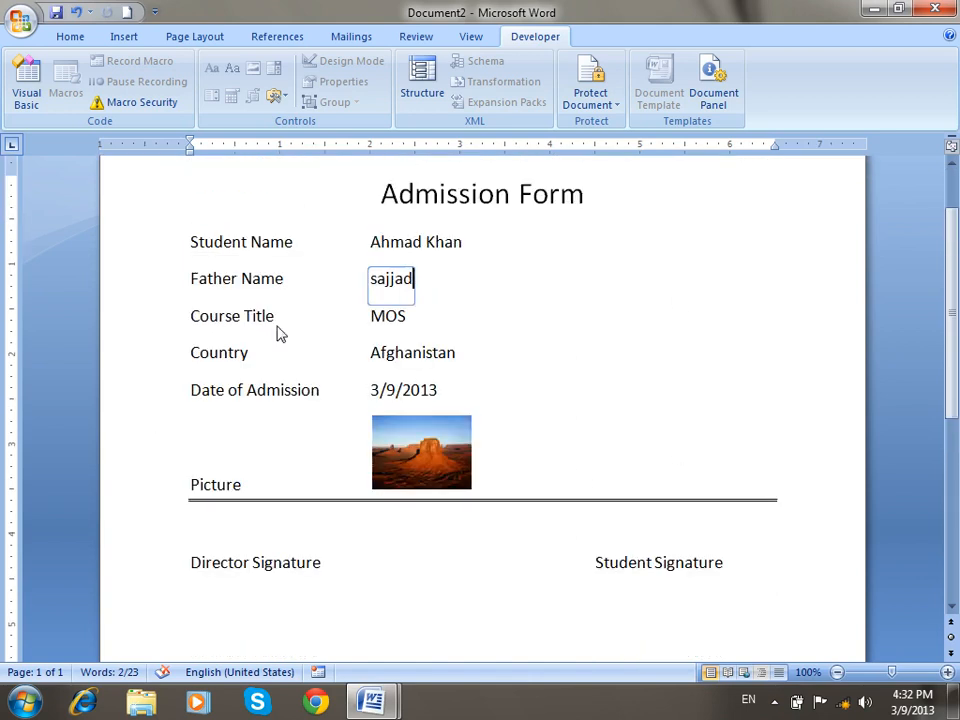
{"action": "left_click", "coordinate": [428, 470]}
{"action": "left_click", "coordinate": [407, 380]}
{"action": "left_click", "coordinate": [402, 354]}
{"action": "left_click", "coordinate": [384, 252]}
{"action": "left_click", "coordinate": [377, 277]}
{"action": "left_click", "coordinate": [388, 362]}
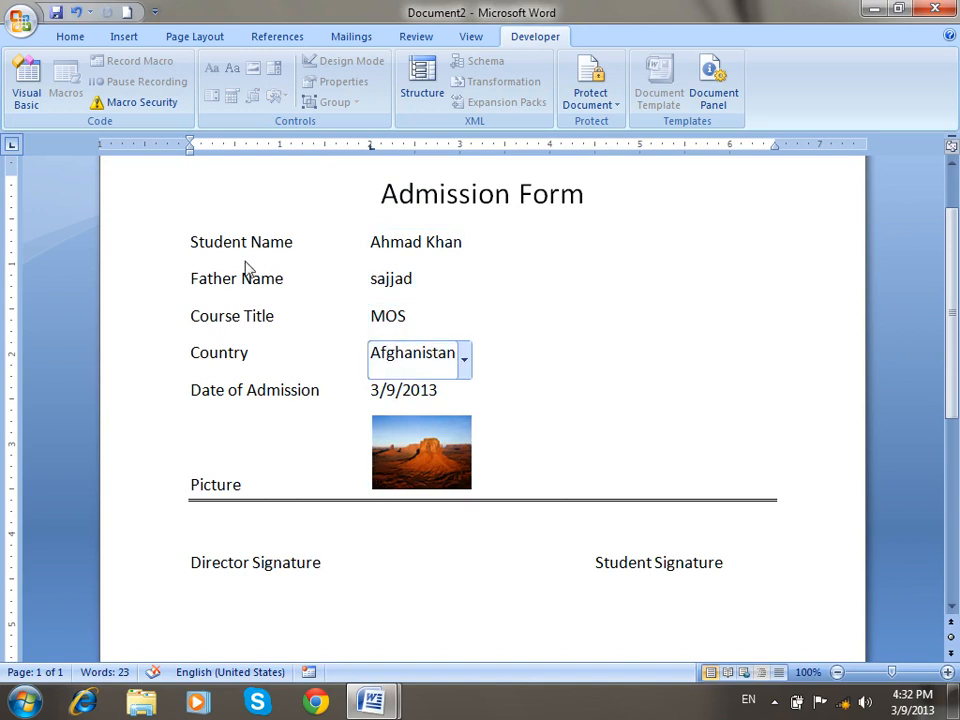
{"action": "left_click", "coordinate": [440, 199]}
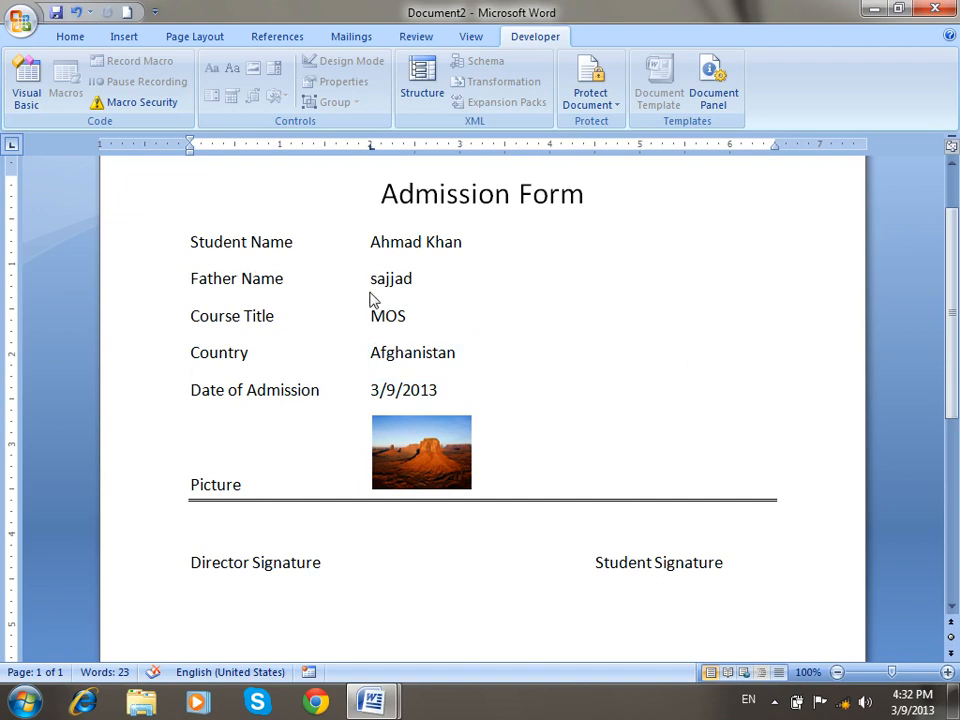
{"action": "key", "text": "Tab"}
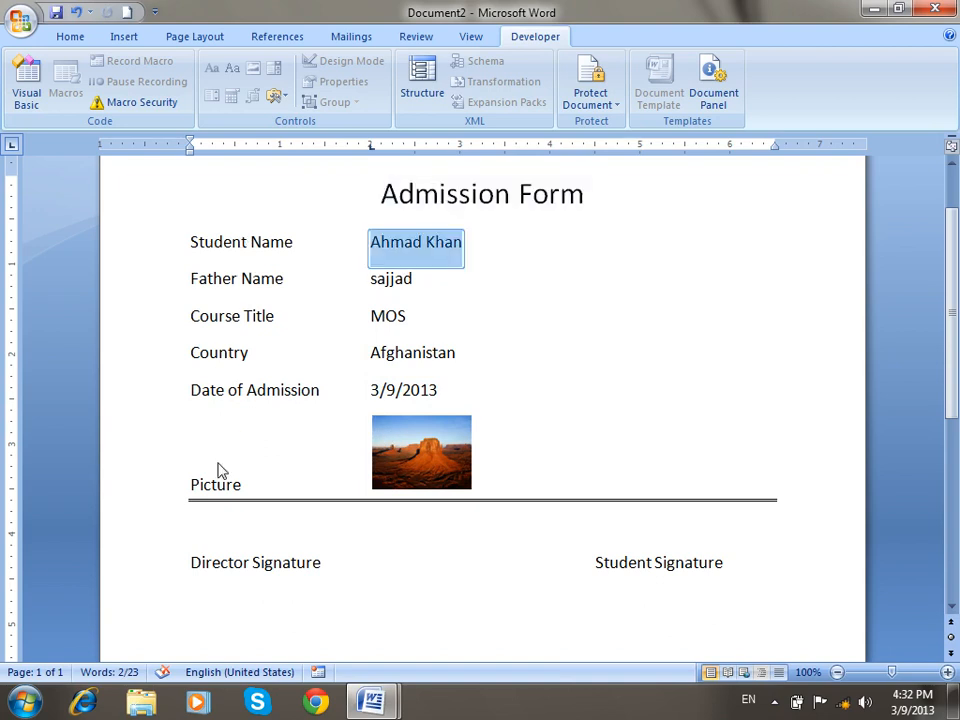
{"action": "scroll", "coordinate": [225, 470], "scroll_direction": "up", "scroll_amount": 2}
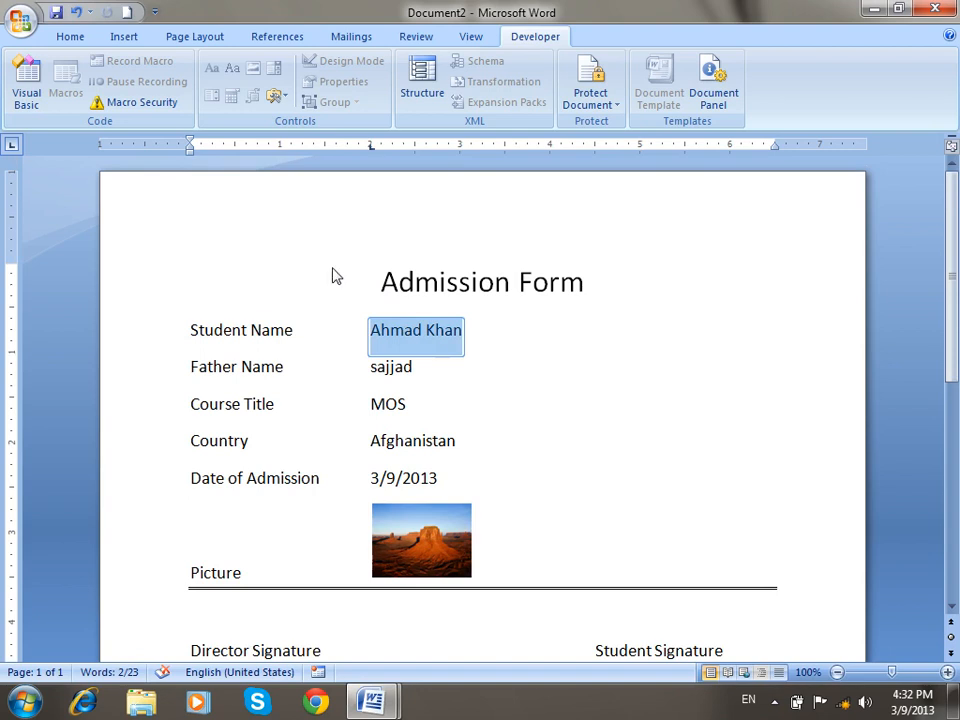
{"action": "left_click", "coordinate": [407, 367]}
{"action": "left_click", "coordinate": [395, 406]}
{"action": "left_click", "coordinate": [392, 445]}
{"action": "left_click", "coordinate": [392, 485]}
{"action": "left_click", "coordinate": [388, 342]}
{"action": "scroll", "coordinate": [395, 488], "scroll_direction": "down", "scroll_amount": 3}
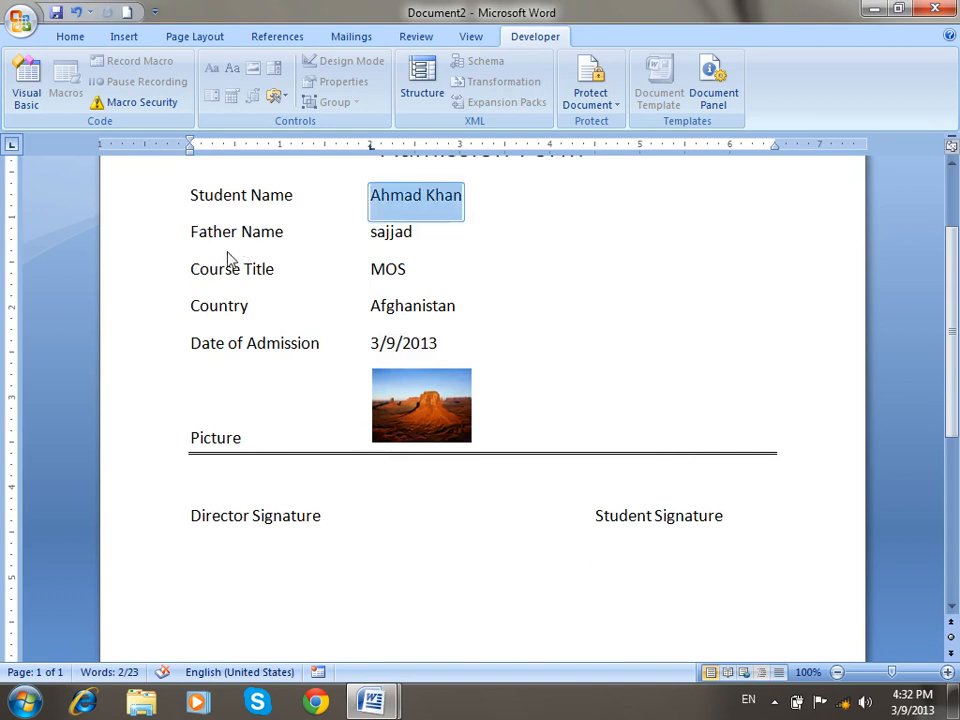
{"action": "left_click", "coordinate": [410, 343]}
Open the editing restrictions pane and test the admission date and Country form fields.
{"action": "left_click", "coordinate": [588, 100]}
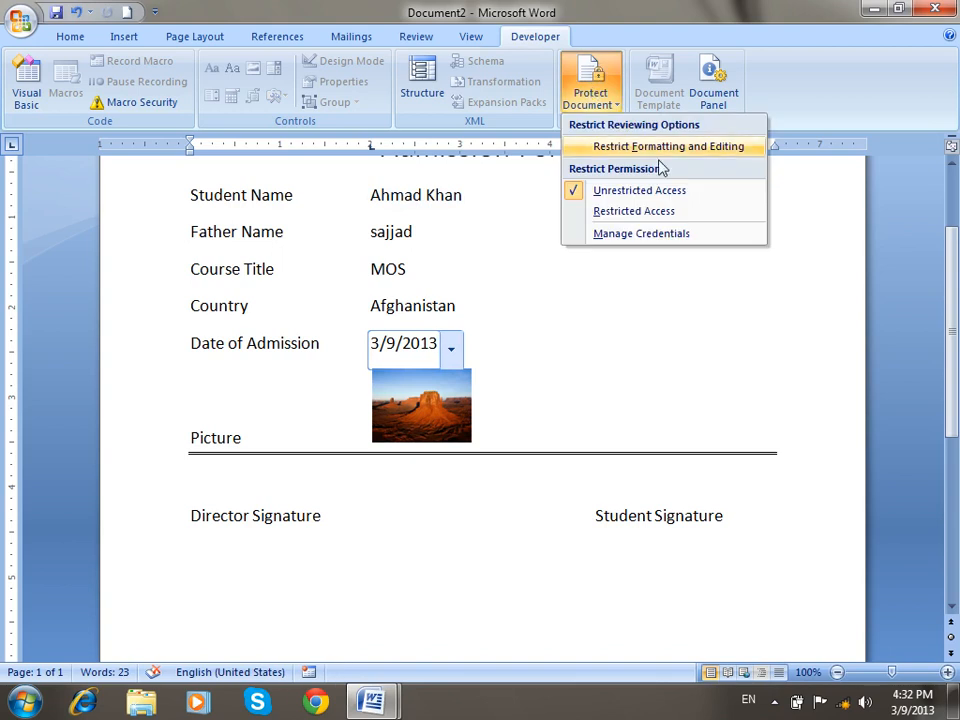
{"action": "left_click", "coordinate": [619, 148]}
{"action": "left_click", "coordinate": [351, 343]}
{"action": "type", "text": "xx"}
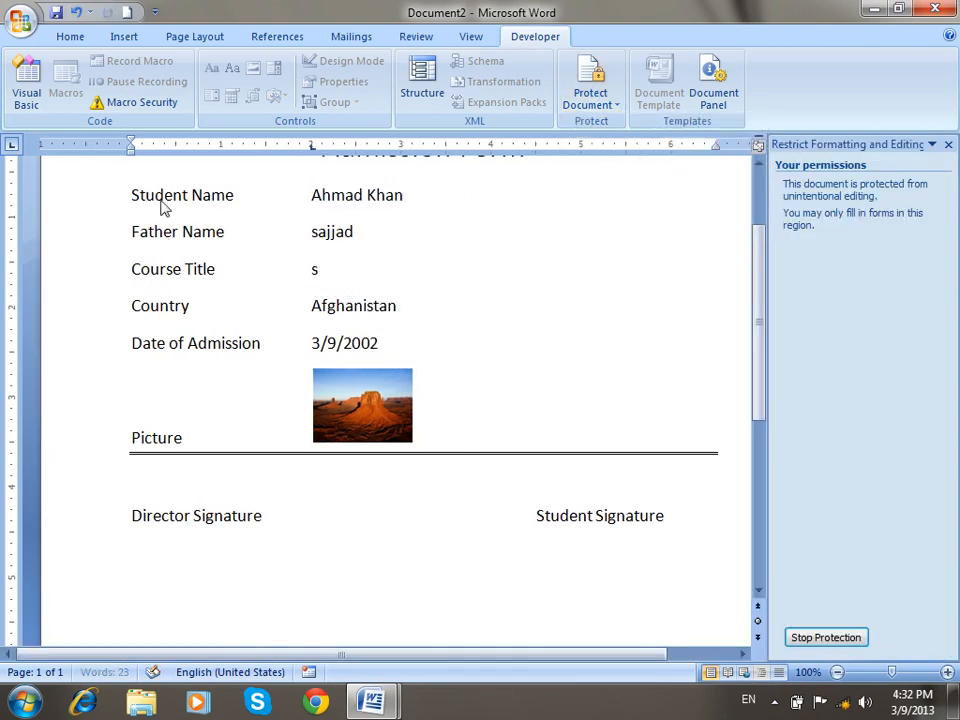
{"action": "key", "text": "Tab"}
{"action": "key", "text": "Tab"}
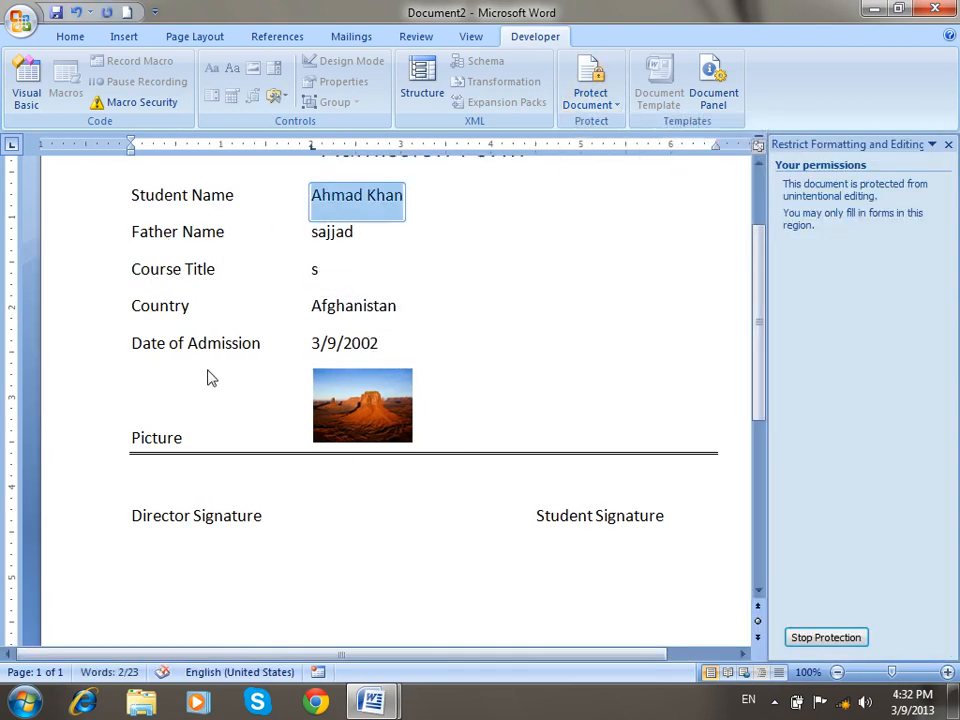
{"action": "scroll", "coordinate": [210, 378], "scroll_direction": "up", "scroll_amount": 3}
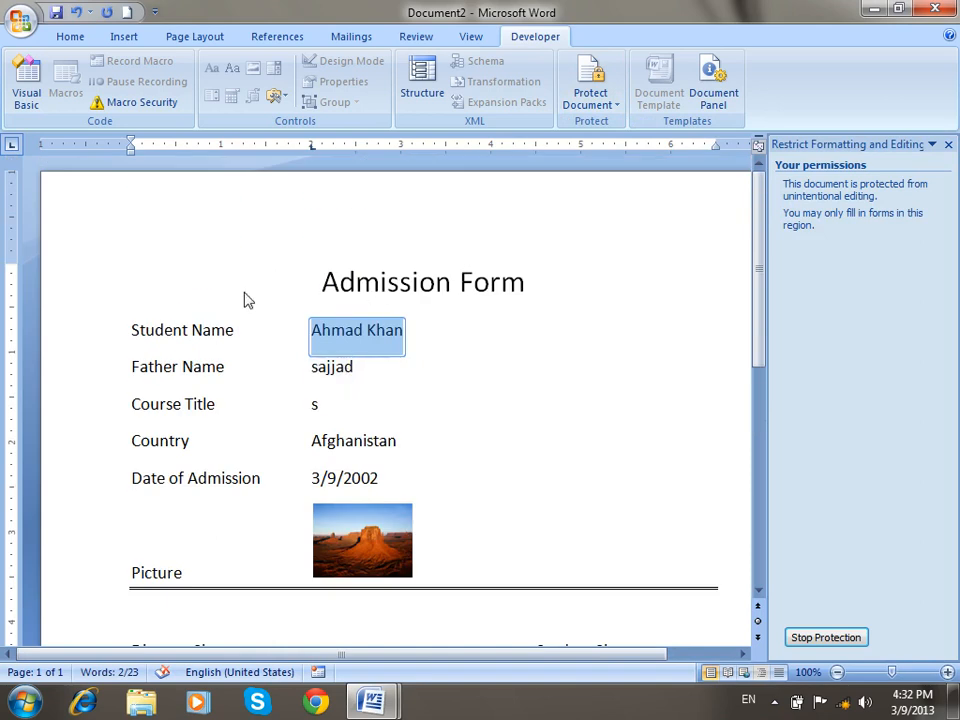
{"action": "left_click", "coordinate": [313, 450]}
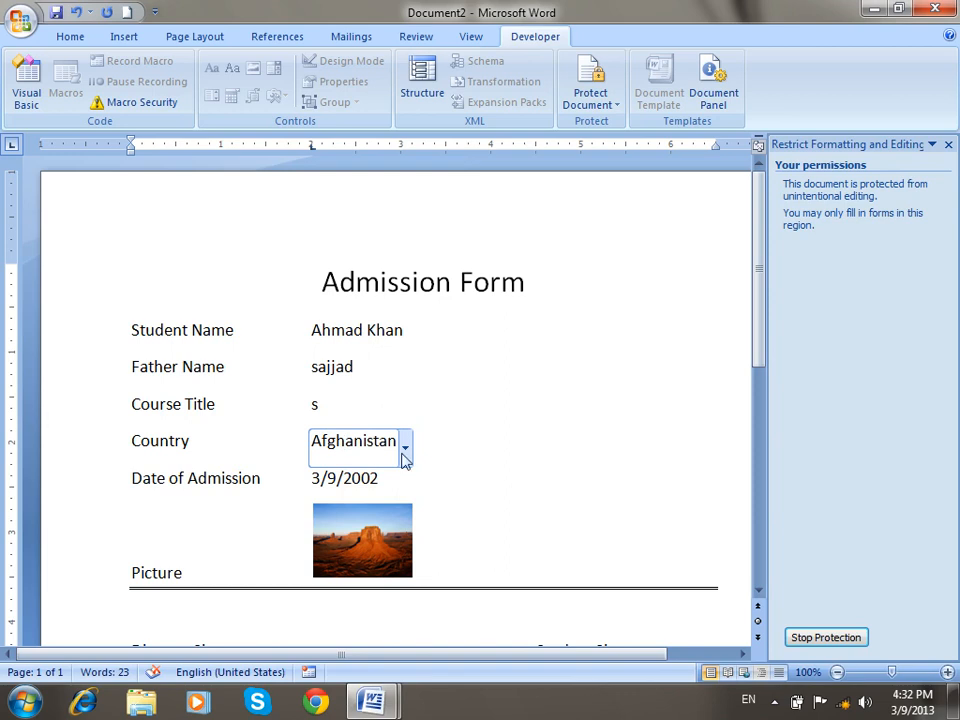
Stop protection with the password, then delete rows Student Name to Picture and undo.
{"action": "left_click", "coordinate": [820, 637]}
{"action": "type", "text": "12"}
{"action": "left_click", "coordinate": [453, 364]}
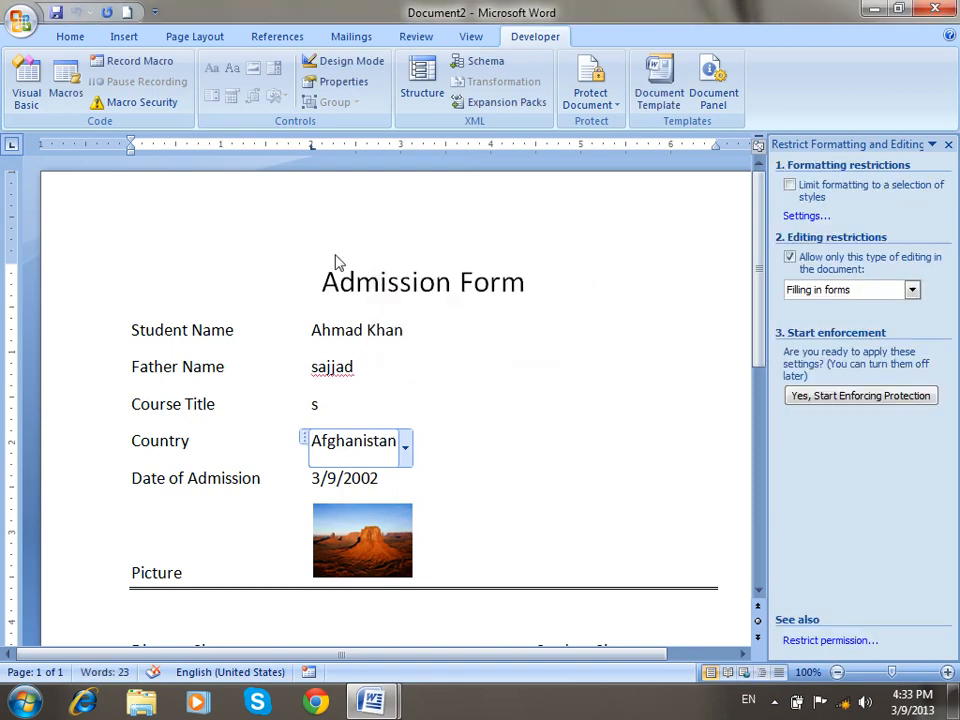
{"action": "left_click_drag", "start_coordinate": [110, 334], "coordinate": [328, 587]}
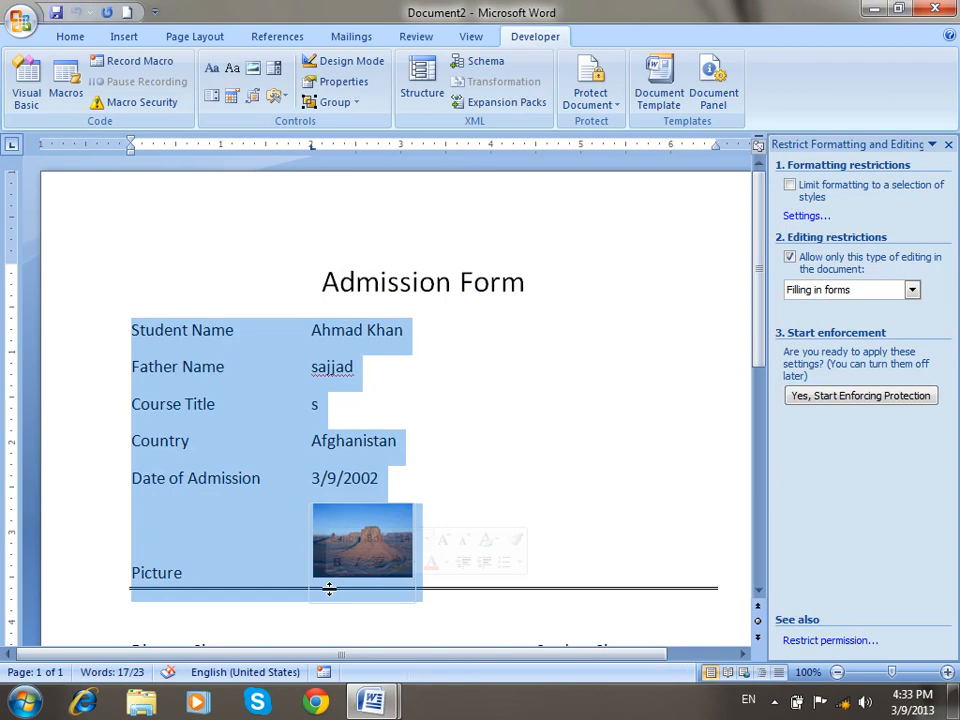
{"action": "key", "text": "BackSpace"}
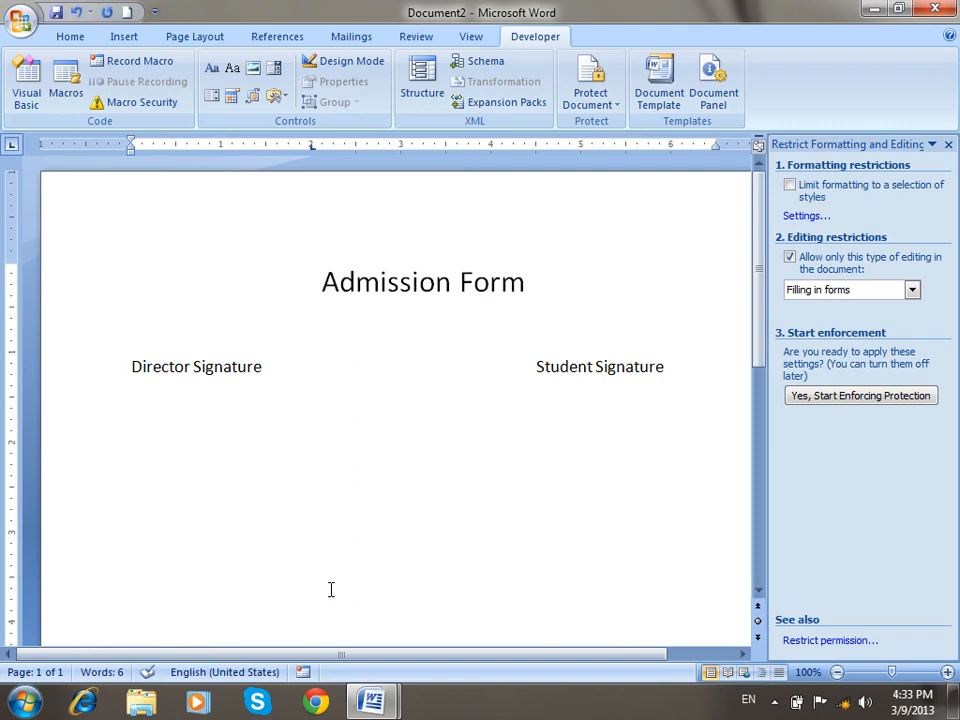
{"action": "key", "text": "ctrl+z"}
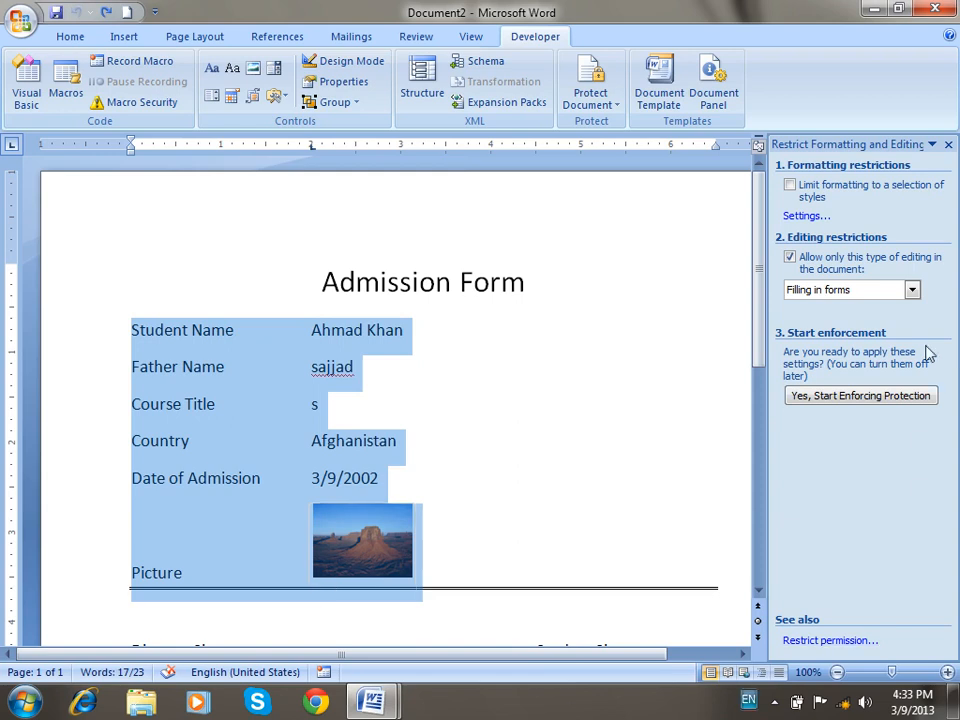
Recheck that the editing restriction stays Filling in forms, close the pane, and start a new document.
{"action": "left_click", "coordinate": [948, 145]}
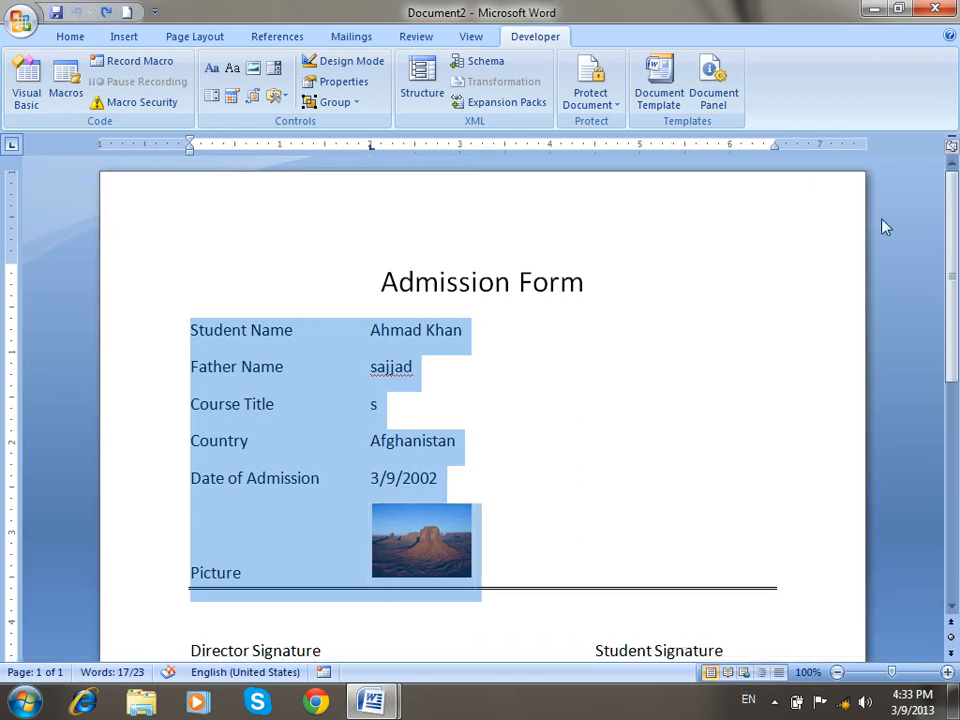
{"action": "left_click", "coordinate": [590, 97]}
{"action": "left_click", "coordinate": [637, 148]}
{"action": "left_click", "coordinate": [812, 289]}
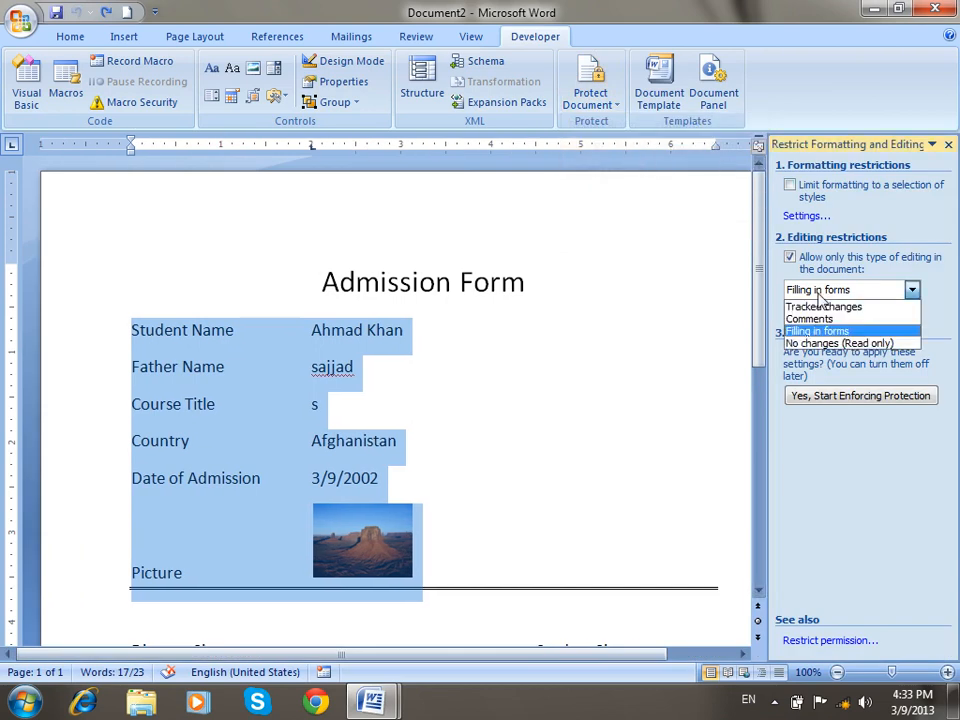
{"action": "left_click", "coordinate": [615, 377]}
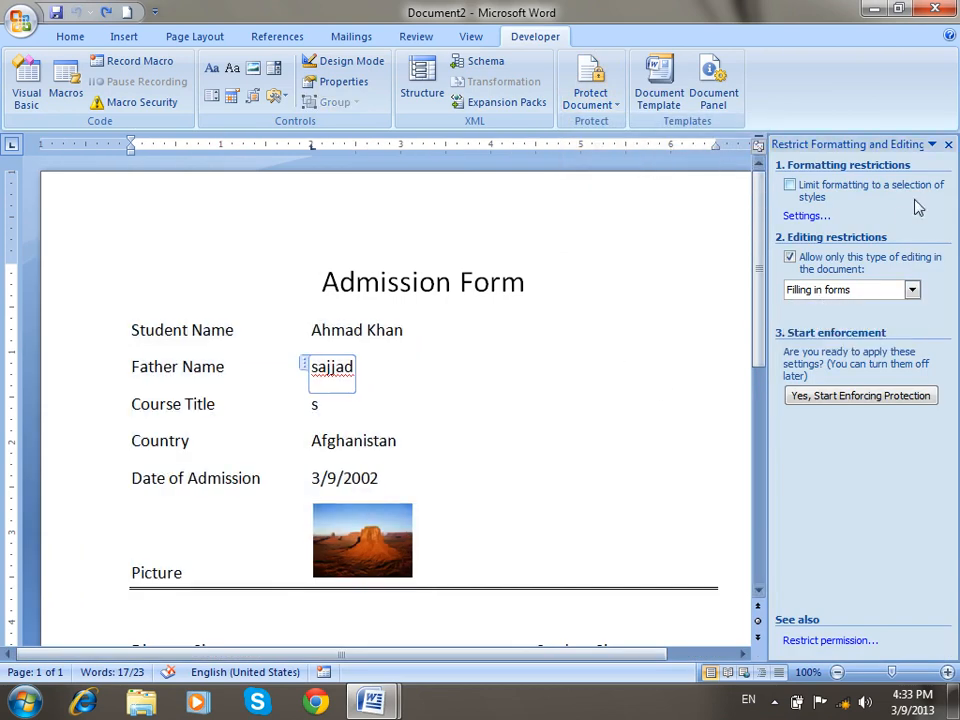
{"action": "left_click", "coordinate": [948, 145]}
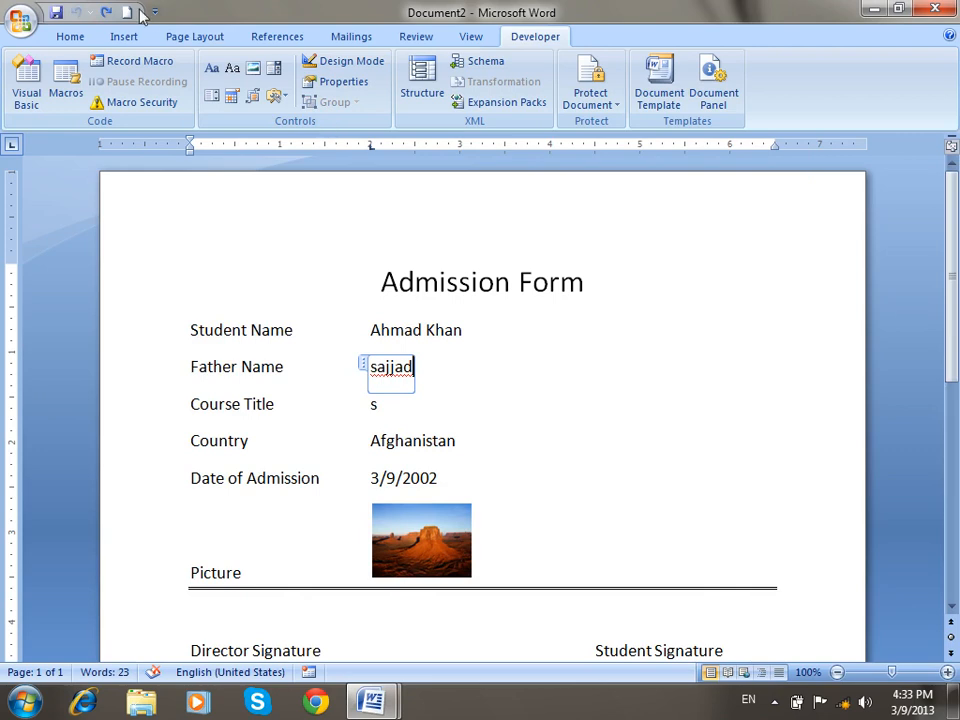
{"action": "key", "text": "ctrl+n"}
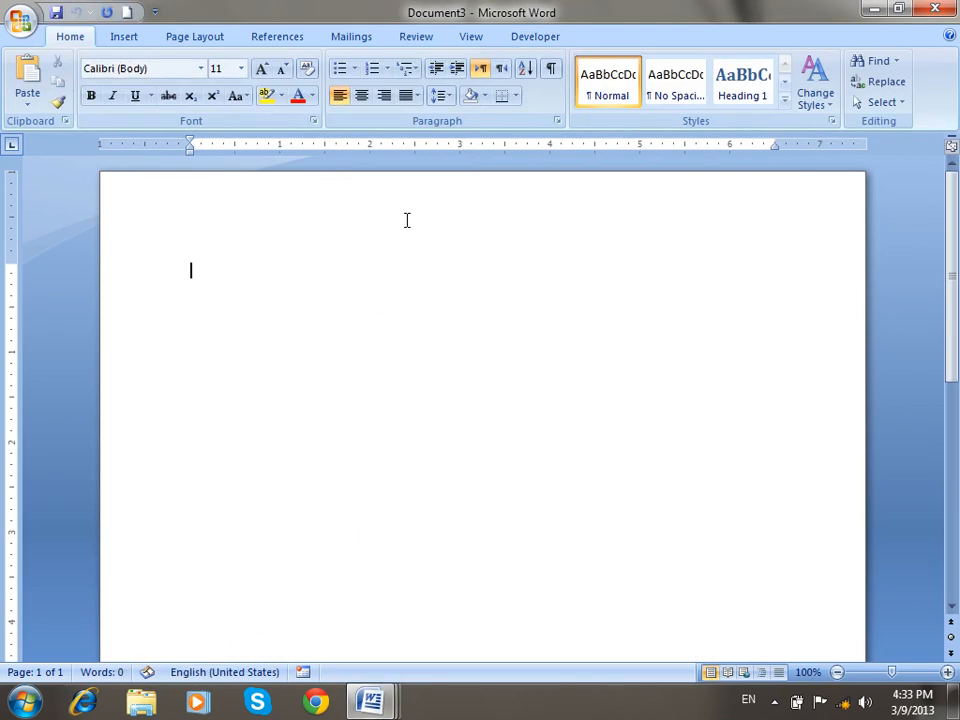
Hide the Developer tab by unchecking Show Developer tab in Word Options.
{"action": "left_click", "coordinate": [531, 37]}
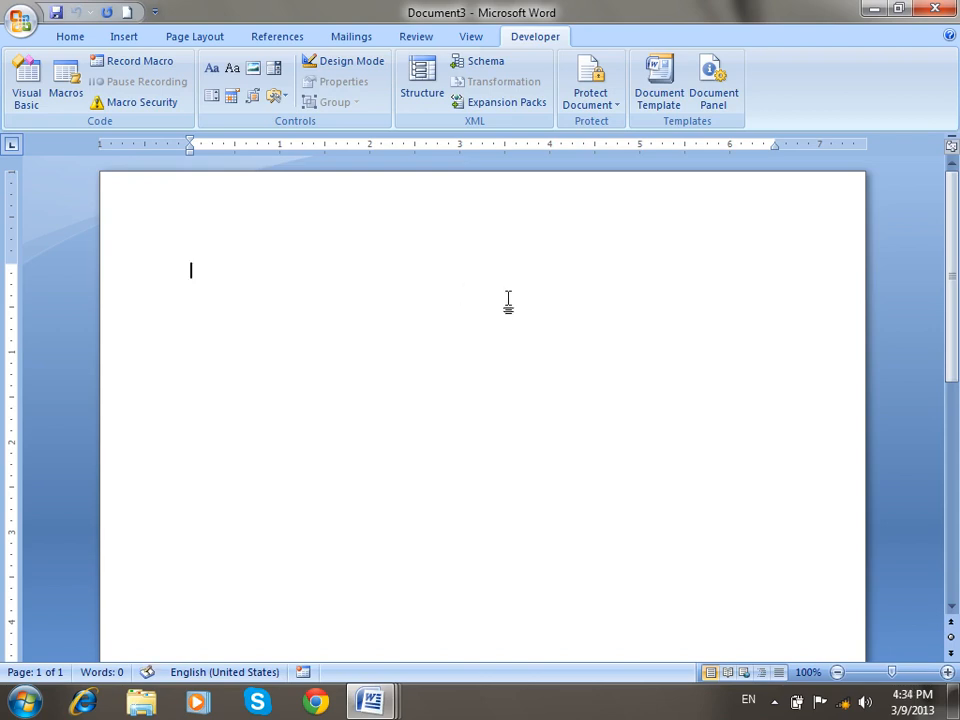
{"action": "left_click", "coordinate": [22, 24]}
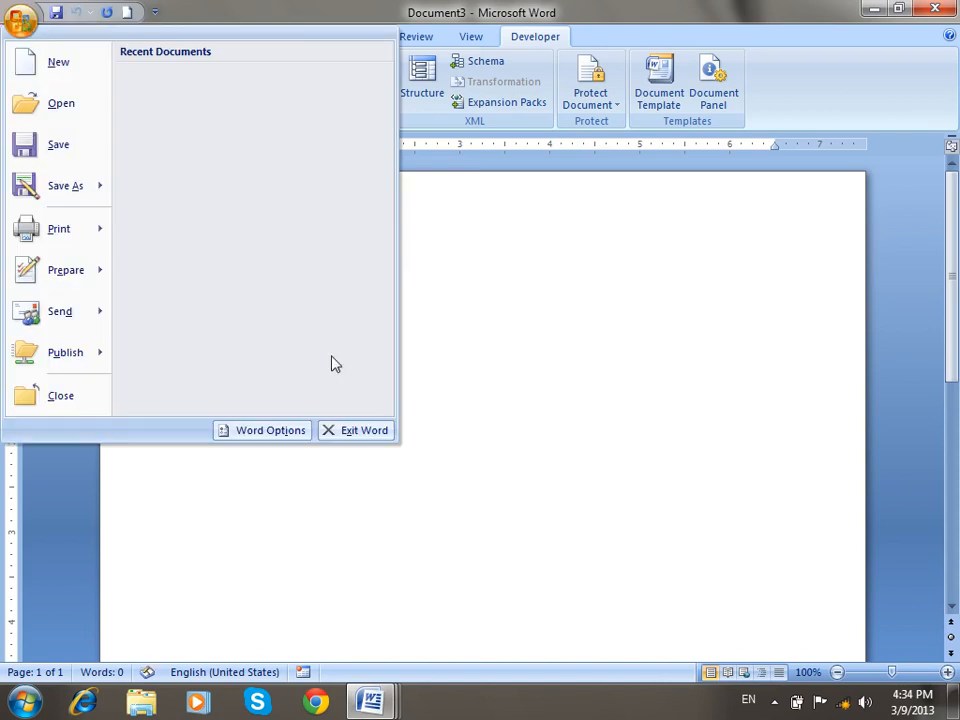
{"action": "left_click", "coordinate": [262, 430]}
{"action": "left_click", "coordinate": [297, 182]}
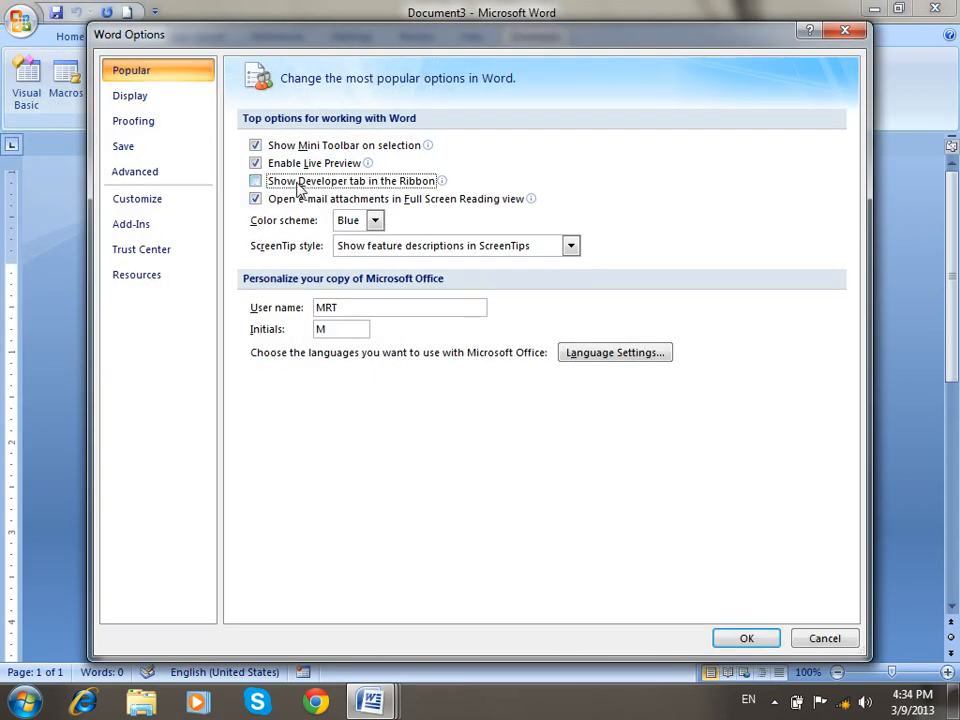
{"action": "left_click", "coordinate": [747, 640]}
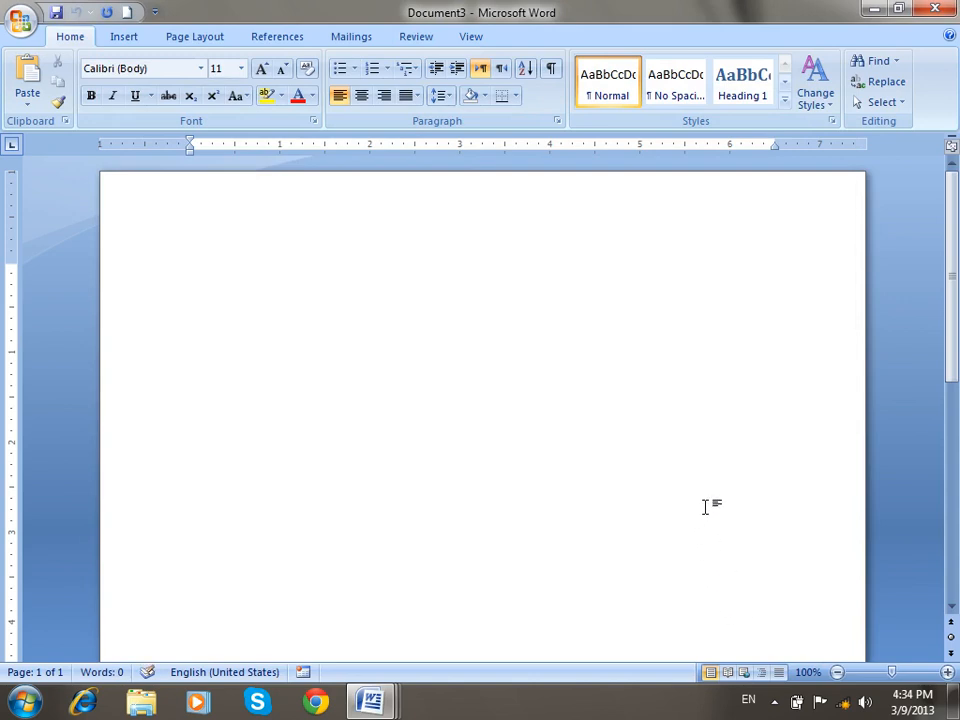
Turn on Show text boundaries in Word Options' Advanced settings.
{"action": "left_click", "coordinate": [21, 30]}
{"action": "left_click", "coordinate": [268, 432]}
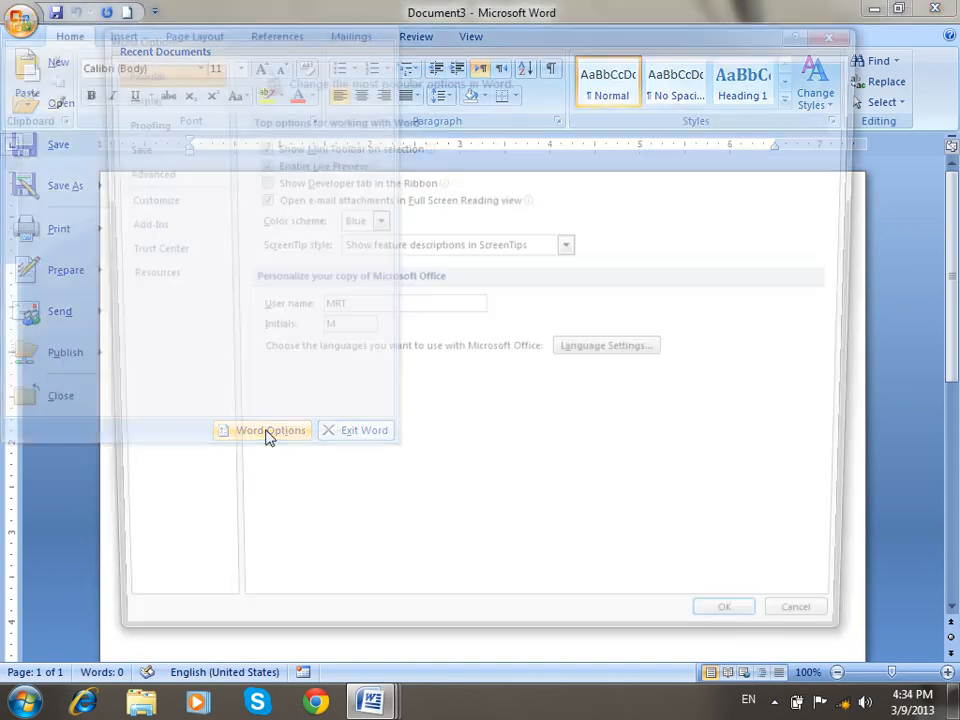
{"action": "left_click", "coordinate": [135, 175]}
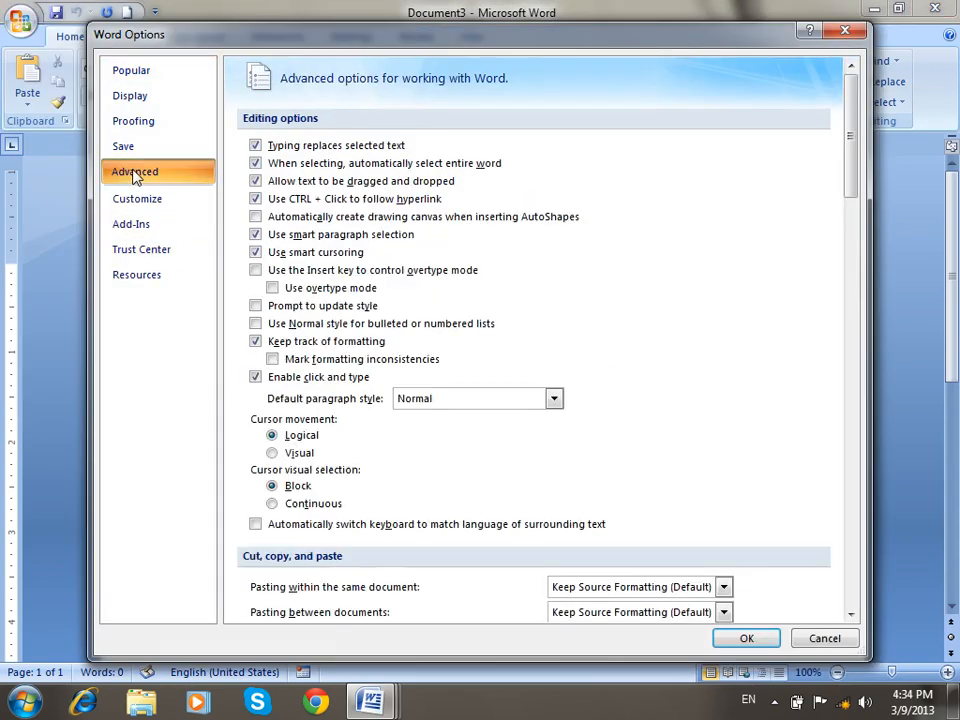
{"action": "scroll", "coordinate": [504, 369], "scroll_direction": "down", "scroll_amount": 10}
{"action": "left_click", "coordinate": [318, 406]}
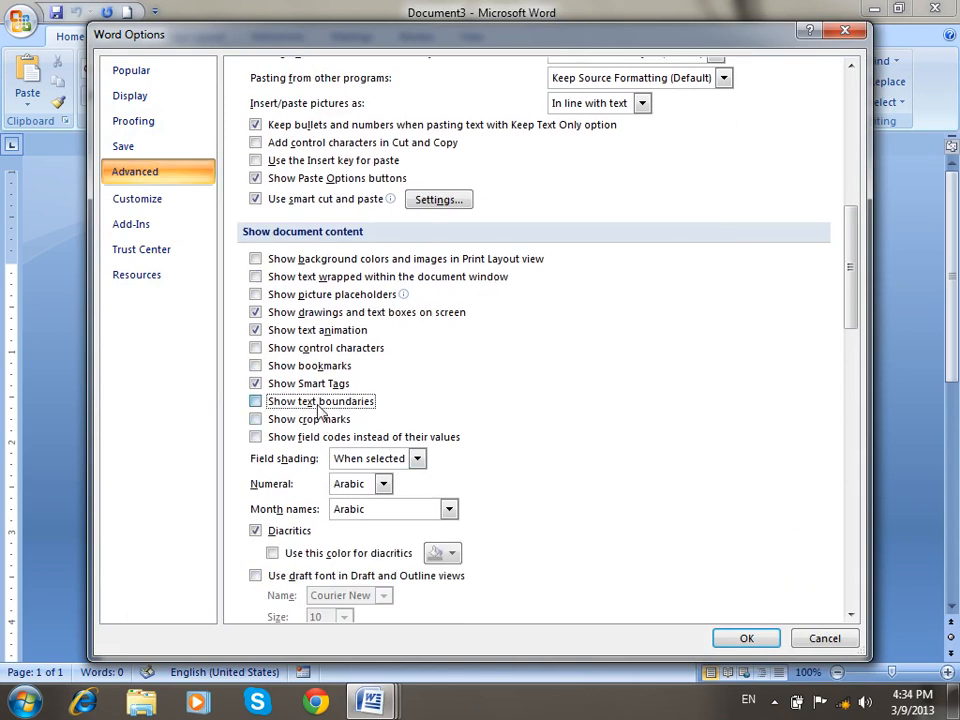
{"action": "left_click", "coordinate": [745, 639]}
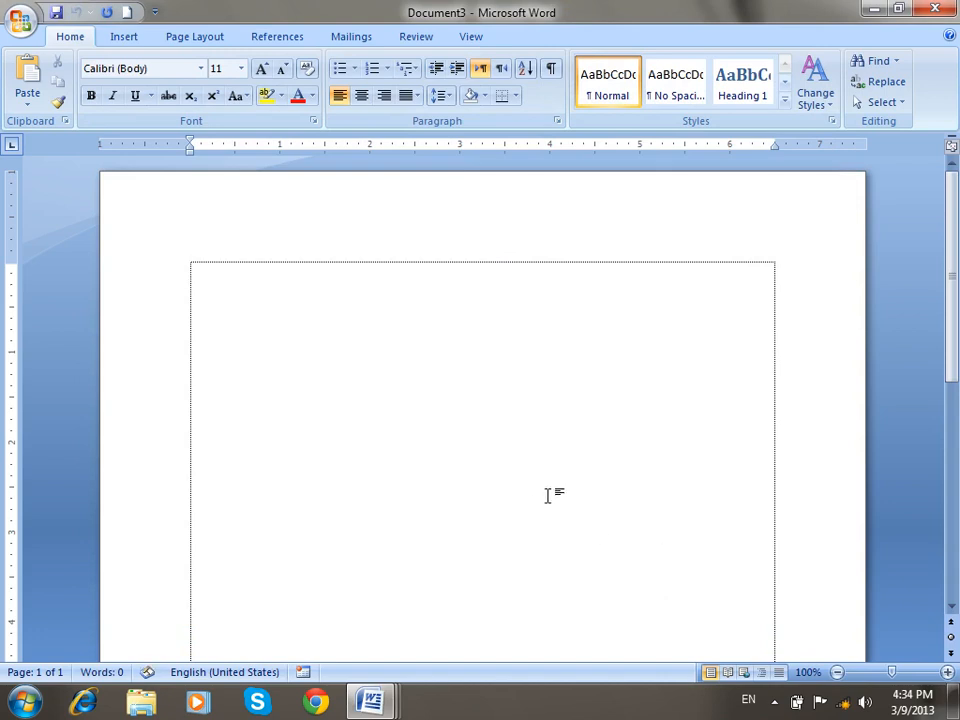
Generate three paragraphs of sample text with =rand().
{"action": "type", "text": "=rand()"}
{"action": "key", "text": "Return"}
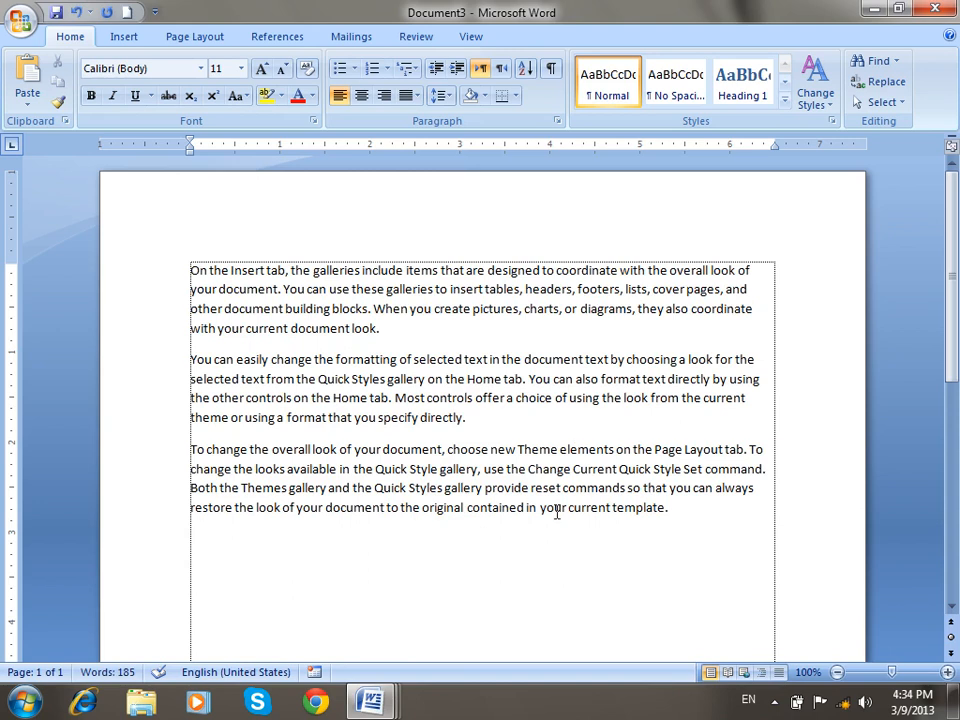
{"action": "left_click_drag", "start_coordinate": [722, 544], "coordinate": [144, 236]}
{"action": "left_click", "coordinate": [465, 560]}
Insert a continuous section break below the sample text.
{"action": "left_click", "coordinate": [208, 42]}
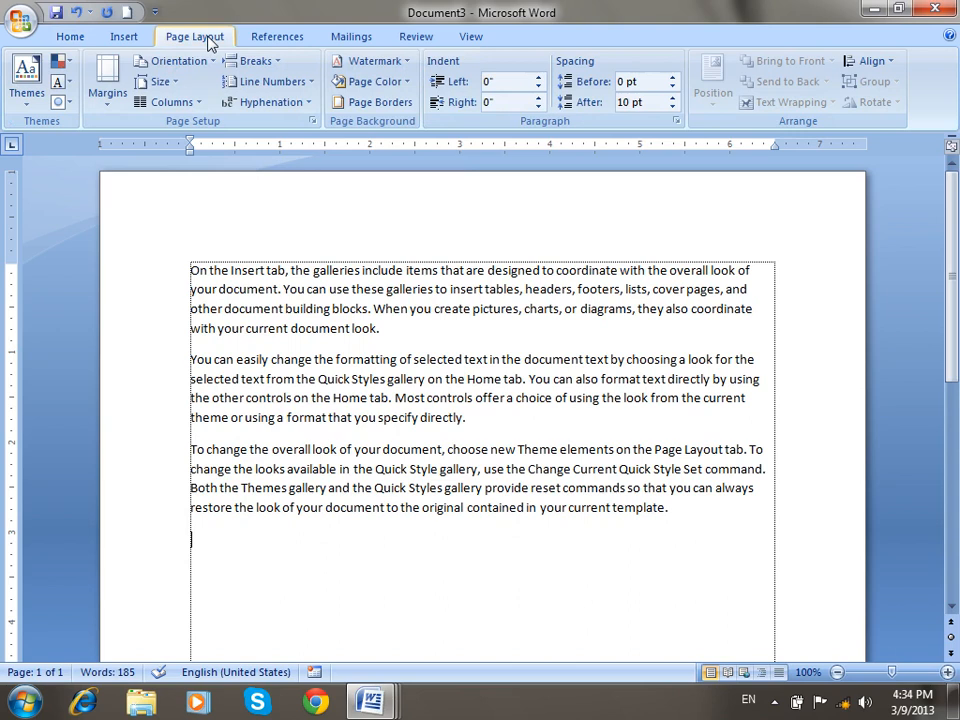
{"action": "left_click", "coordinate": [243, 63]}
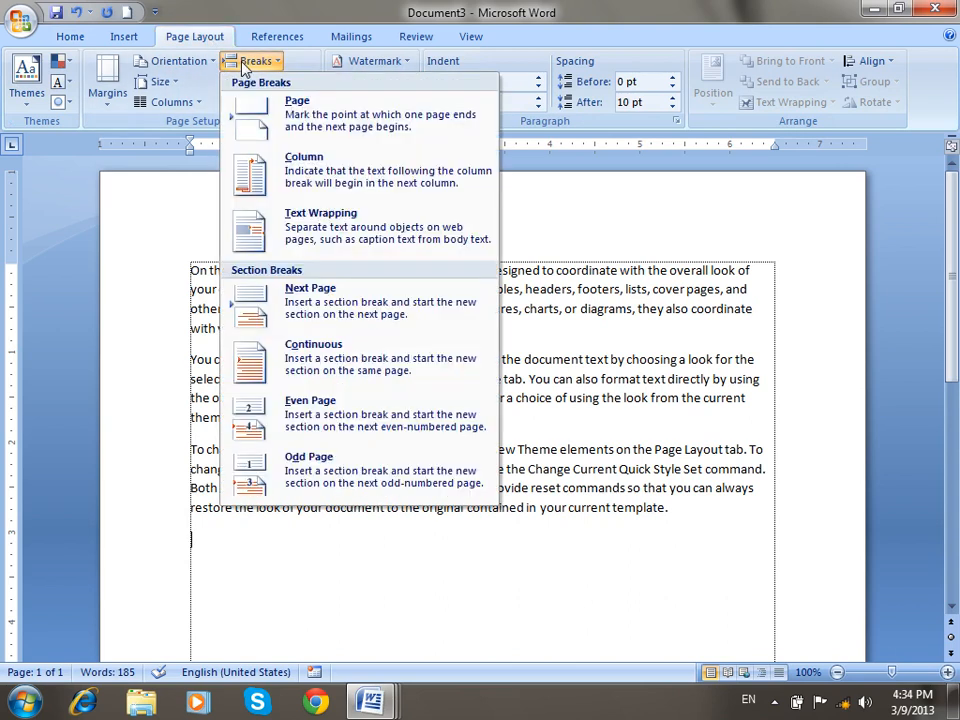
{"action": "left_click", "coordinate": [344, 372]}
{"action": "left_click_drag", "start_coordinate": [728, 516], "coordinate": [195, 236]}
{"action": "left_click", "coordinate": [374, 572]}
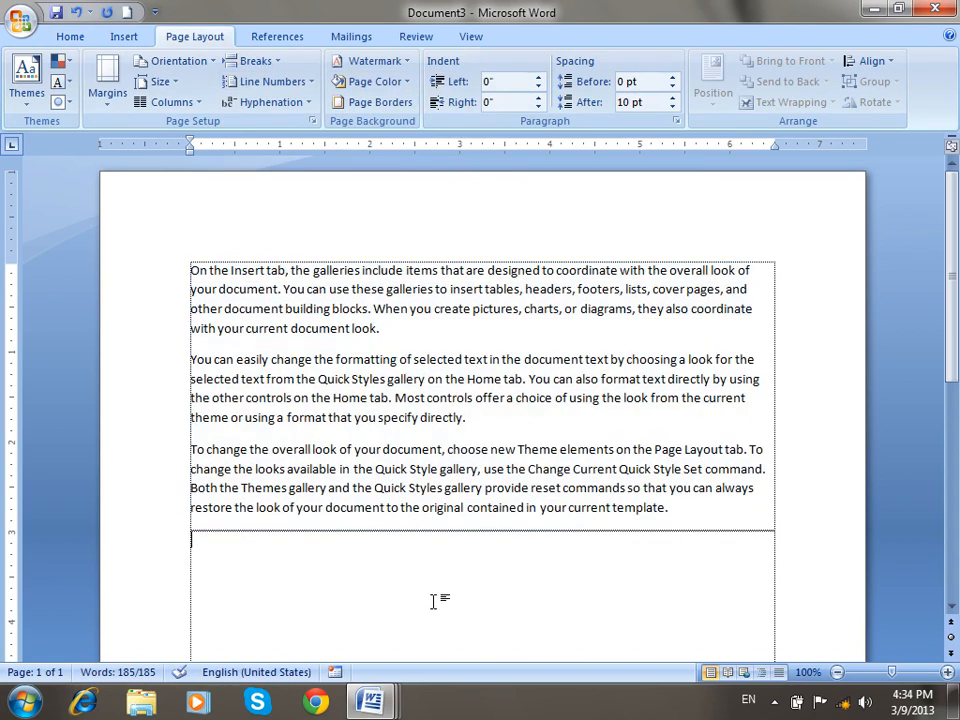
{"action": "left_click_drag", "start_coordinate": [680, 512], "coordinate": [174, 281]}
{"action": "left_click", "coordinate": [336, 578]}
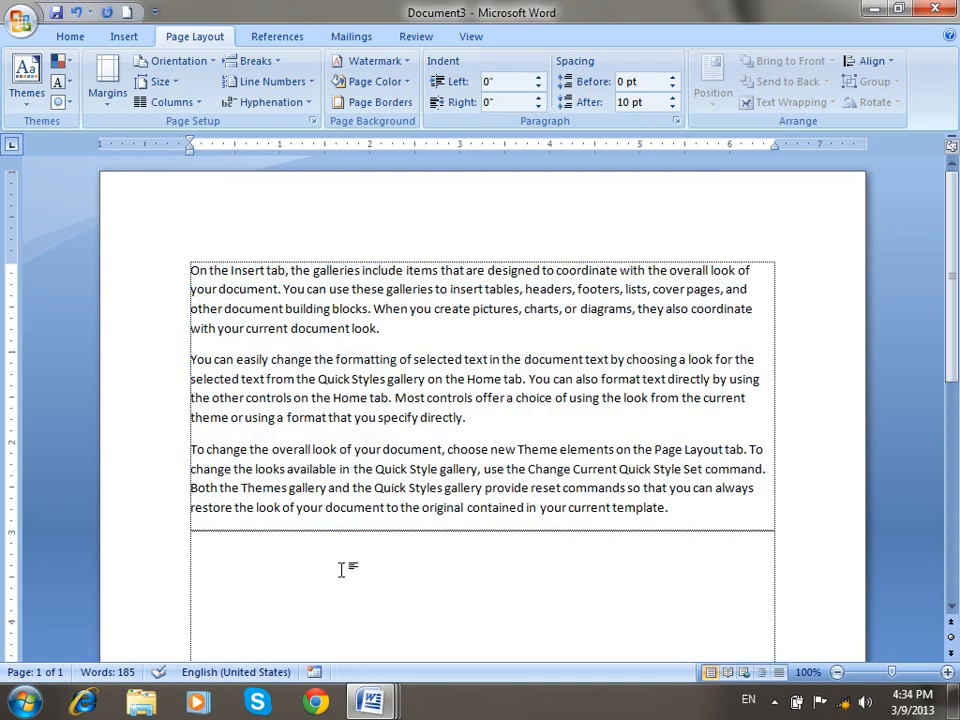
Restrict editing to Filling in forms in the Restrict Formatting and Editing pane.
{"action": "left_click", "coordinate": [416, 37]}
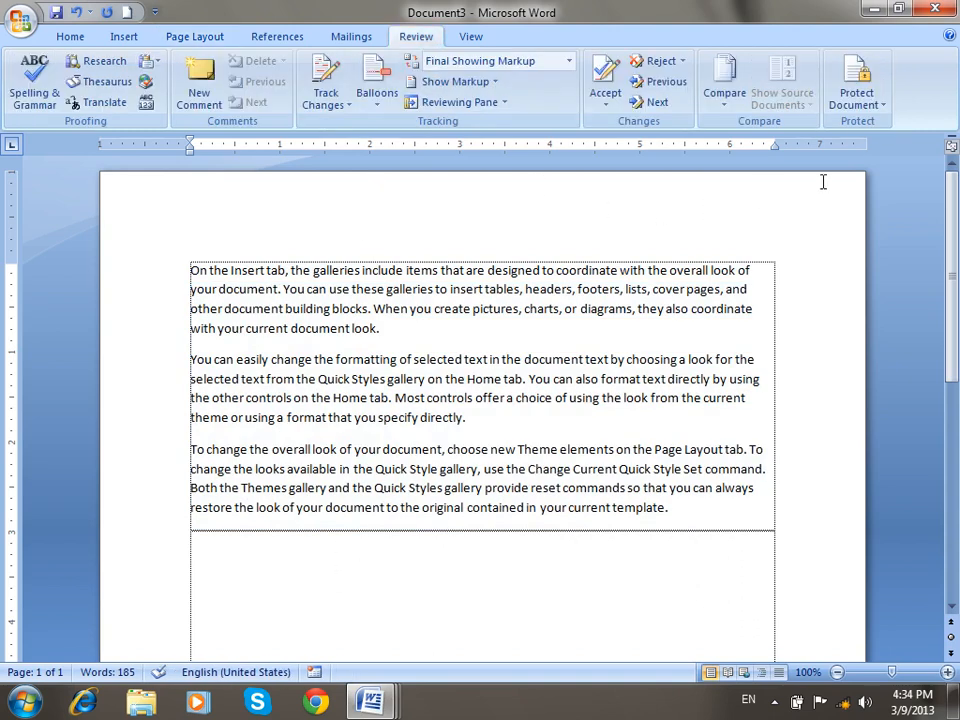
{"action": "left_click", "coordinate": [858, 100]}
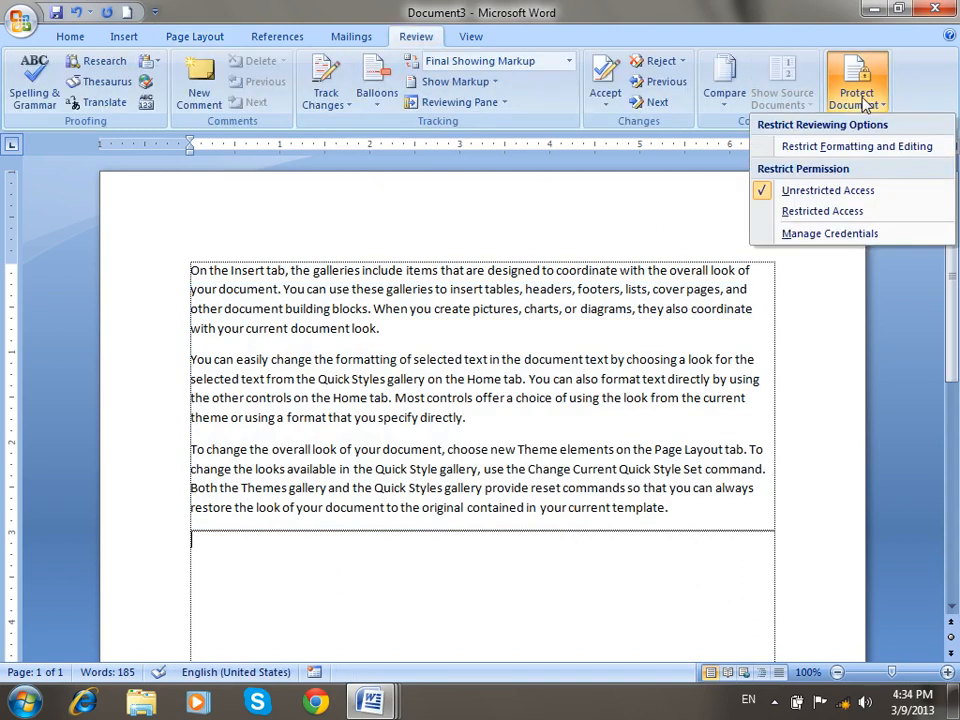
{"action": "left_click", "coordinate": [790, 148]}
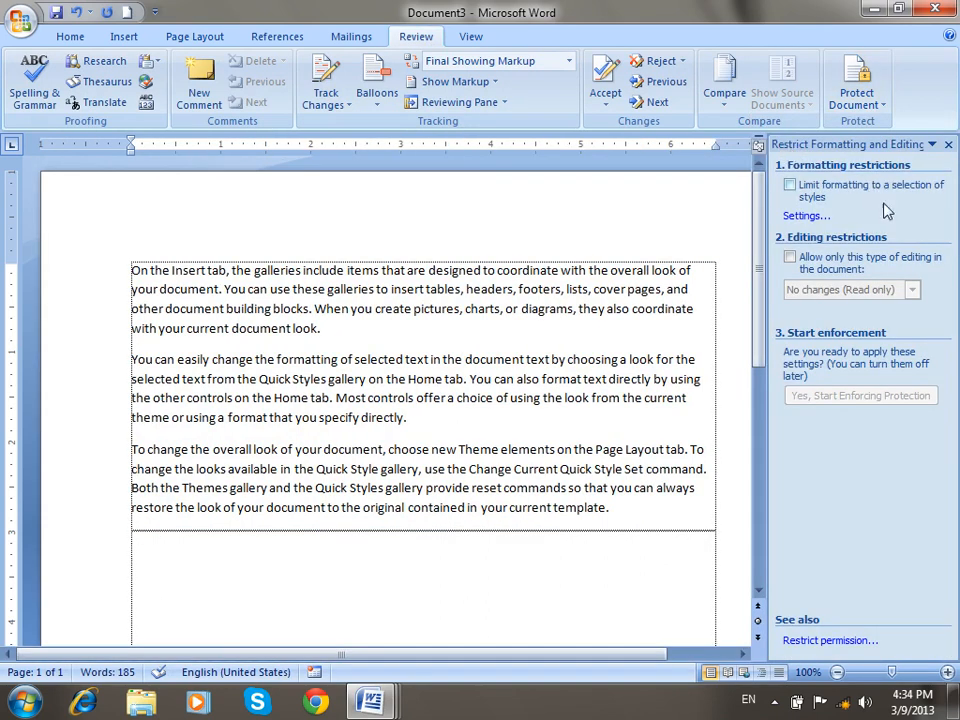
{"action": "left_click", "coordinate": [830, 262]}
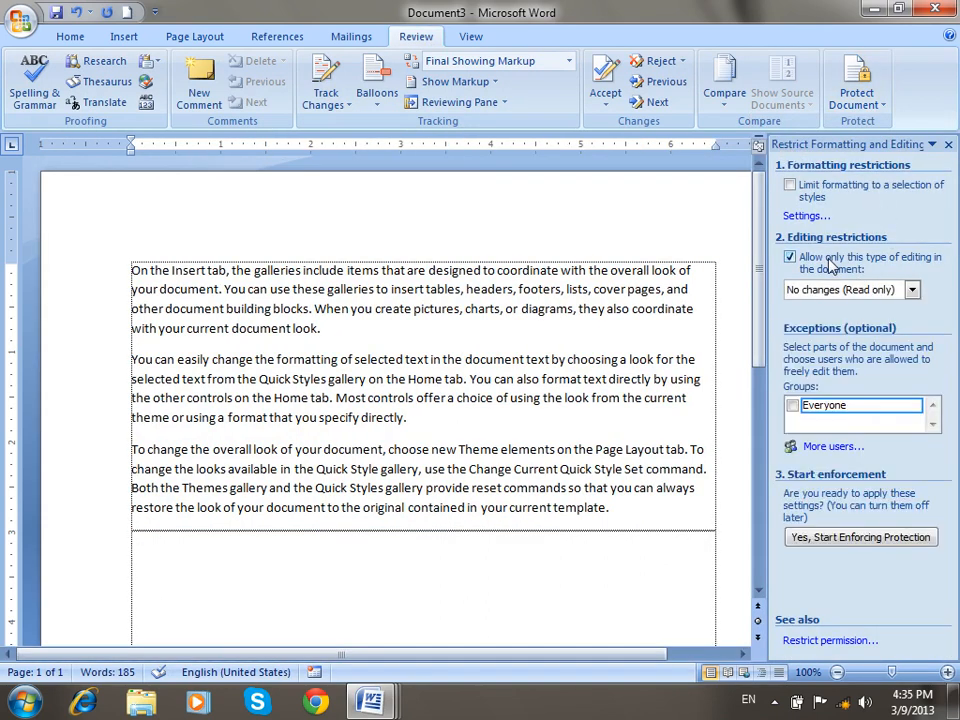
{"action": "left_click", "coordinate": [830, 290]}
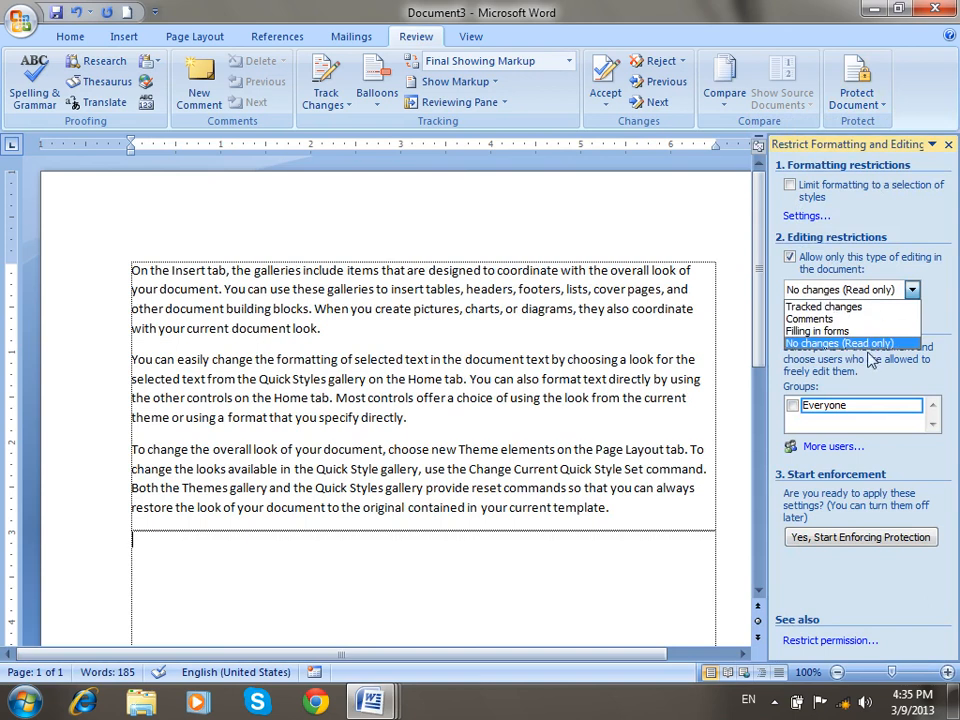
{"action": "left_click", "coordinate": [860, 330]}
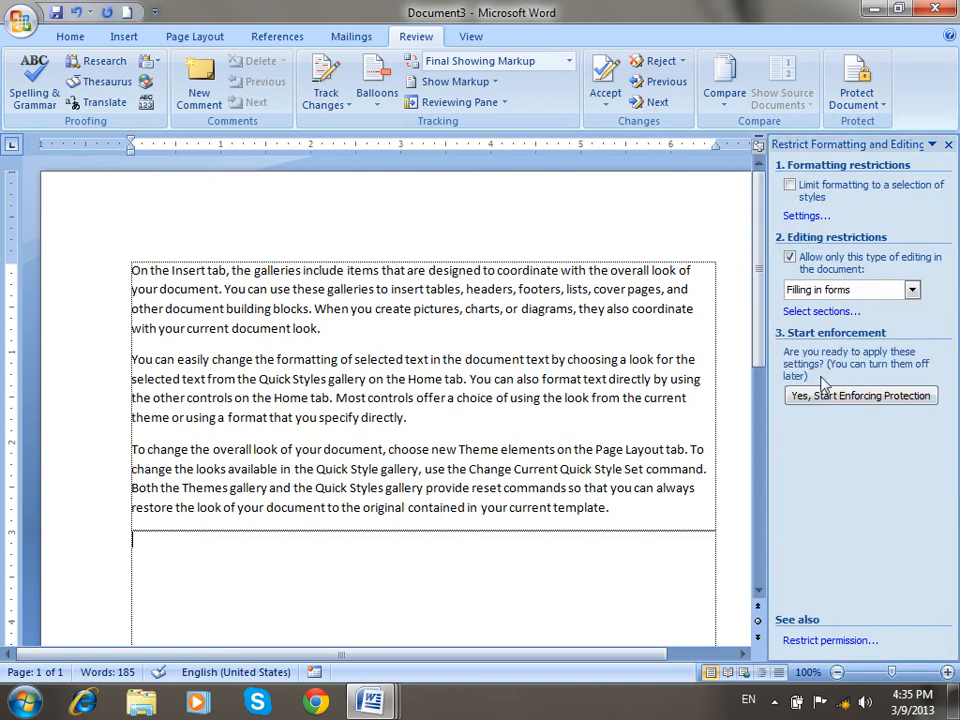
Leave Section 2 unprotected and start enforcing protection with a password.
{"action": "left_click", "coordinate": [790, 313]}
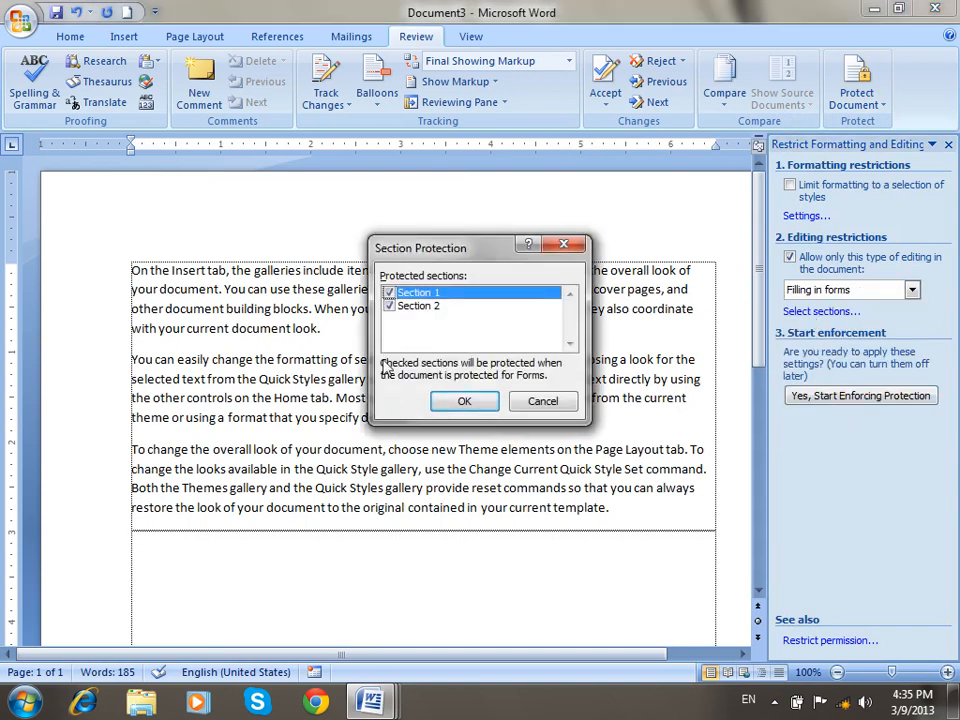
{"action": "left_click", "coordinate": [389, 306]}
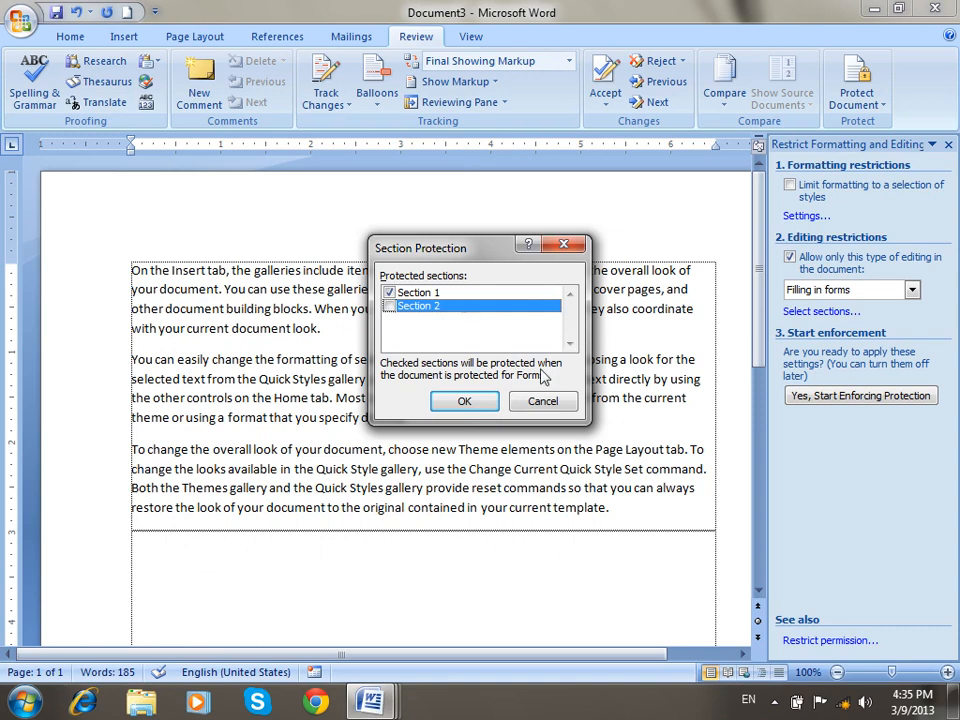
{"action": "left_click", "coordinate": [464, 401]}
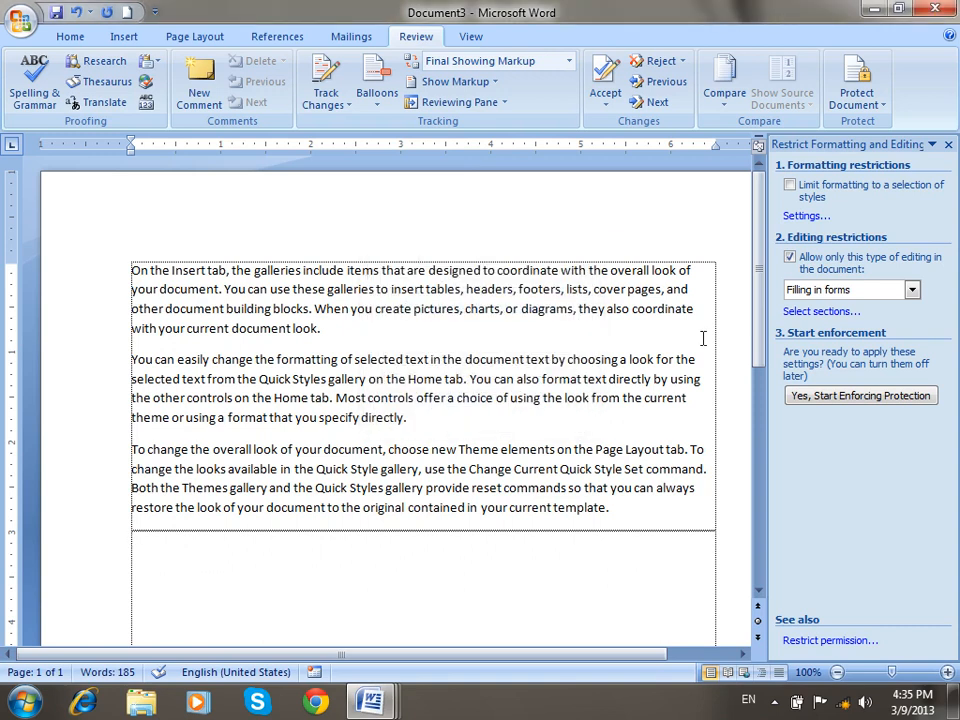
{"action": "left_click", "coordinate": [850, 396]}
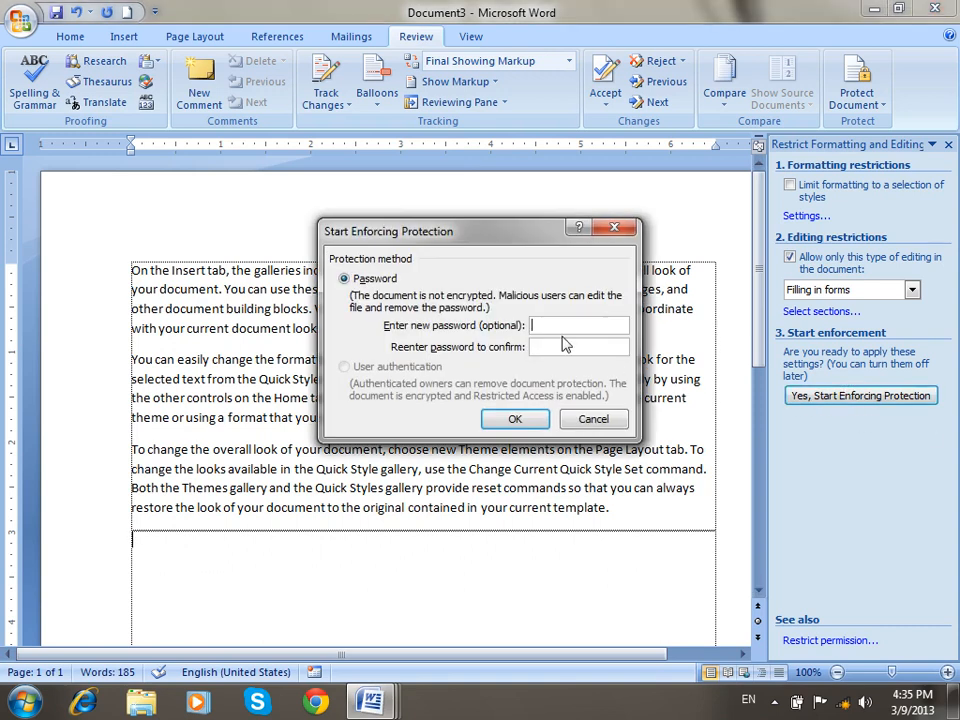
{"action": "type", "text": "●●"}
{"action": "left_click", "coordinate": [531, 418]}
Test clicking in the locked first section and the editable second section.
{"action": "left_click", "coordinate": [621, 504]}
{"action": "left_click", "coordinate": [340, 560]}
{"action": "left_click", "coordinate": [388, 290]}
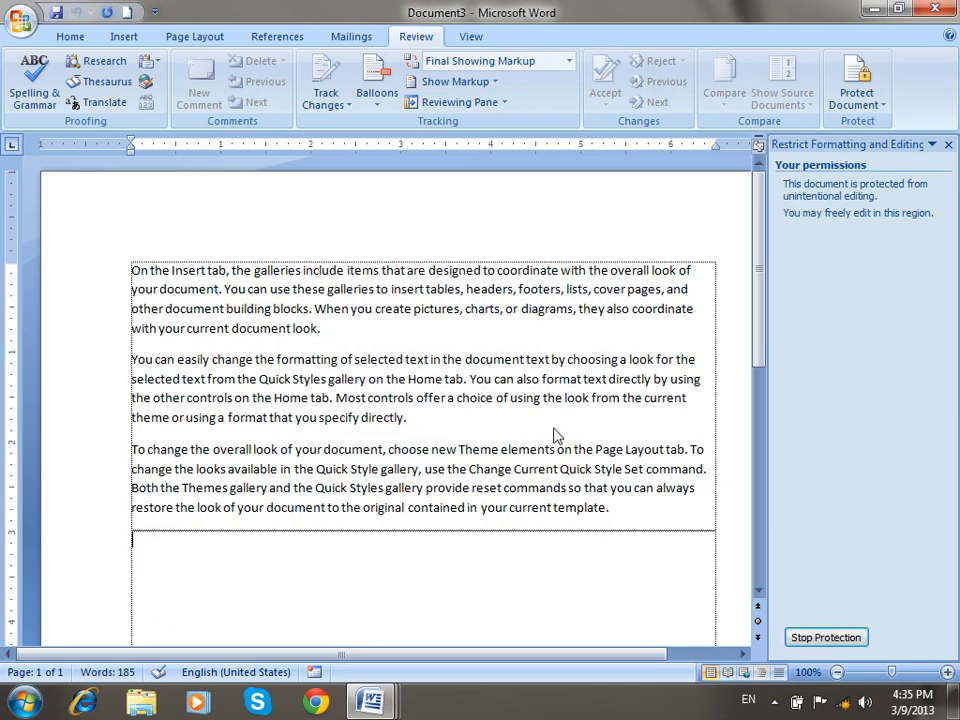
Type test text 'zasdd asd as das da sd' in the editable second section.
{"action": "right_click", "coordinate": [410, 362]}
{"action": "left_click", "coordinate": [594, 565]}
{"action": "type", "text": "zasdd asd as das da sd"}
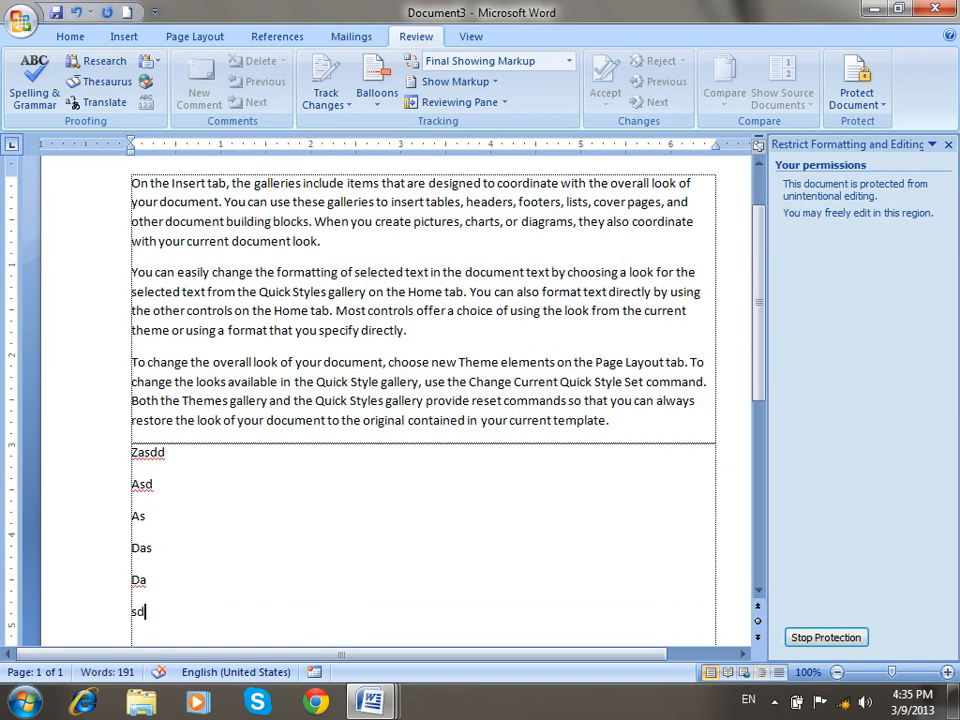
{"action": "mouse_move", "coordinate": [370, 702]}
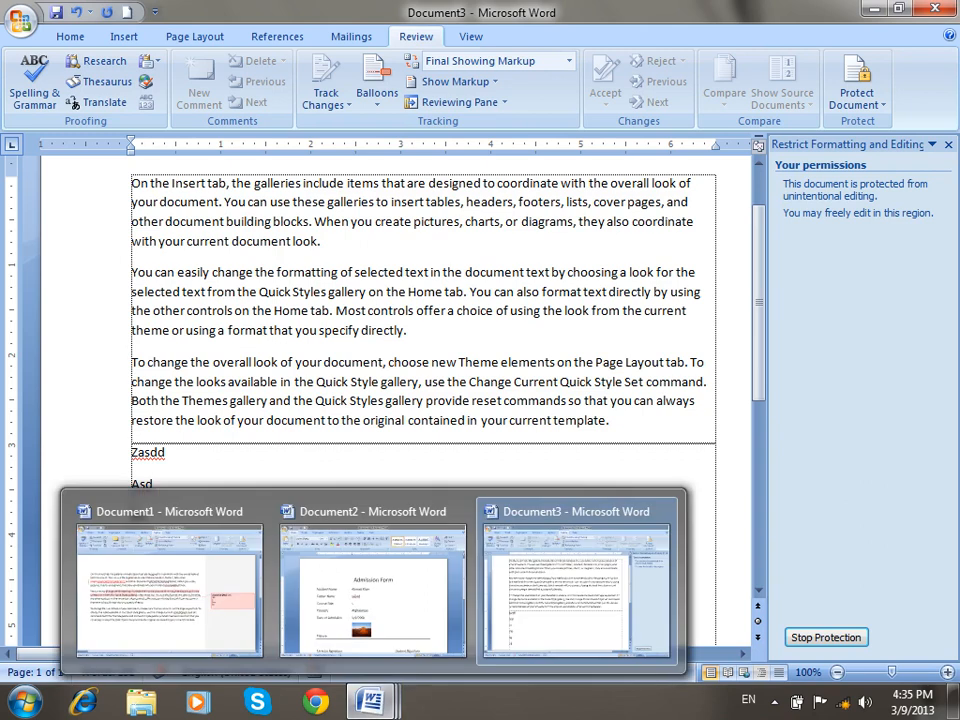
Stop protection with the password, type test text in the first section, and create a new document.
{"action": "left_click", "coordinate": [838, 639]}
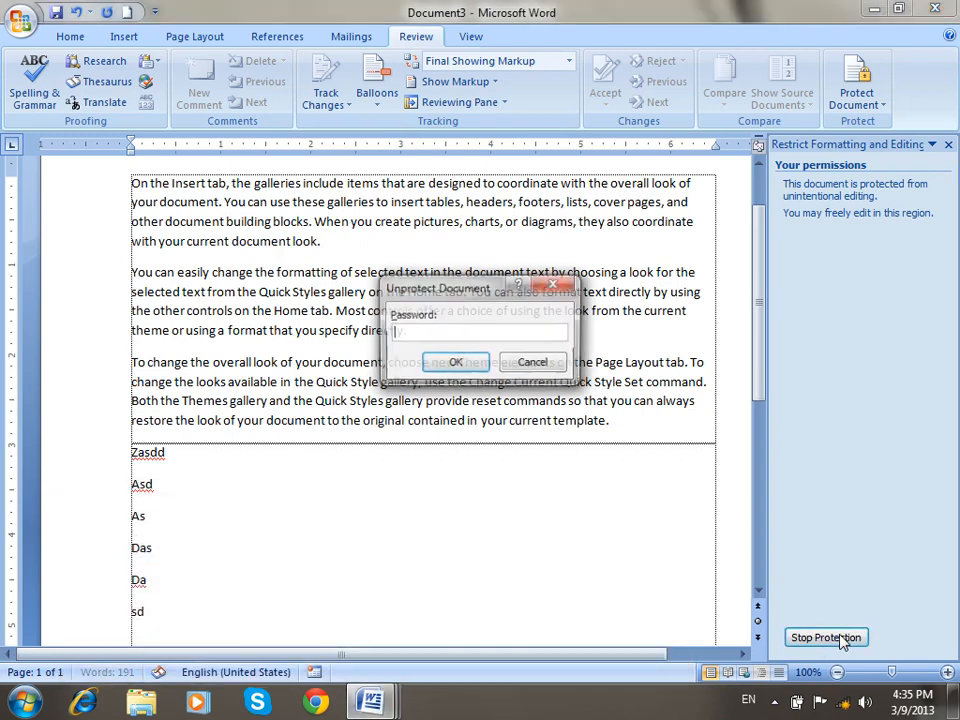
{"action": "type", "text": "••"}
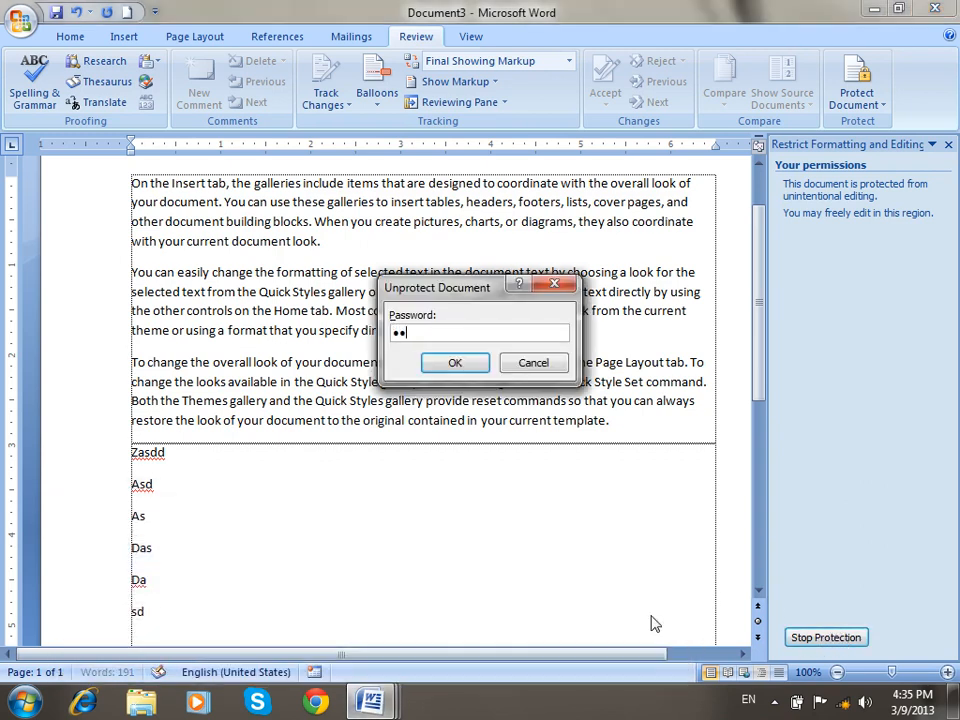
{"action": "left_click", "coordinate": [455, 363]}
{"action": "left_click", "coordinate": [373, 364]}
{"action": "type", "text": "asdasdasdasd"}
{"action": "left_click_drag", "start_coordinate": [537, 363], "coordinate": [250, 238]}
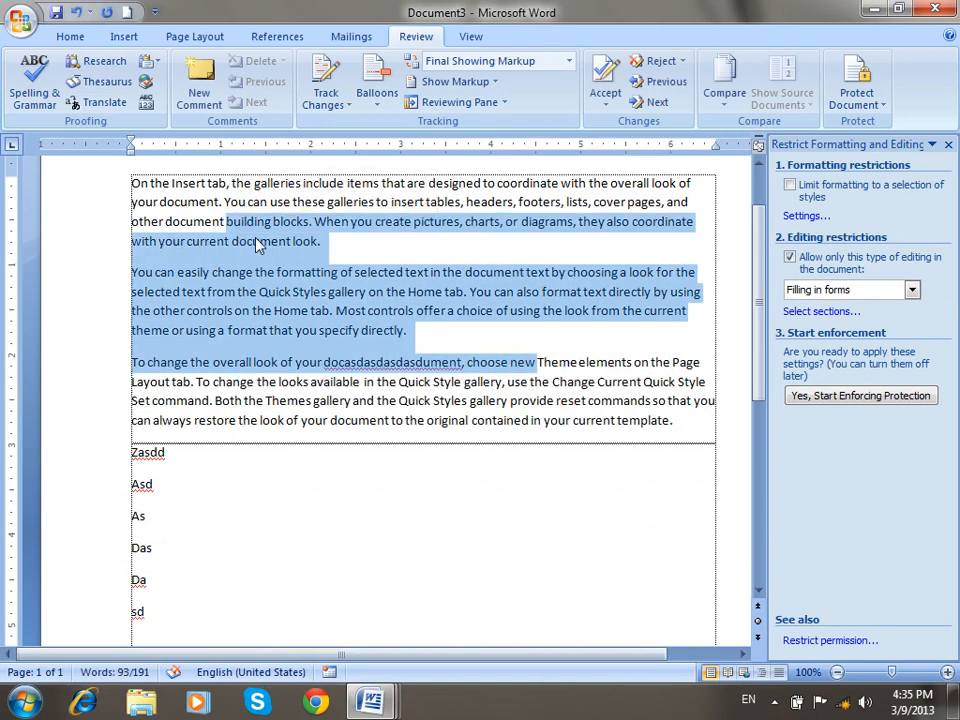
{"action": "left_click", "coordinate": [387, 520]}
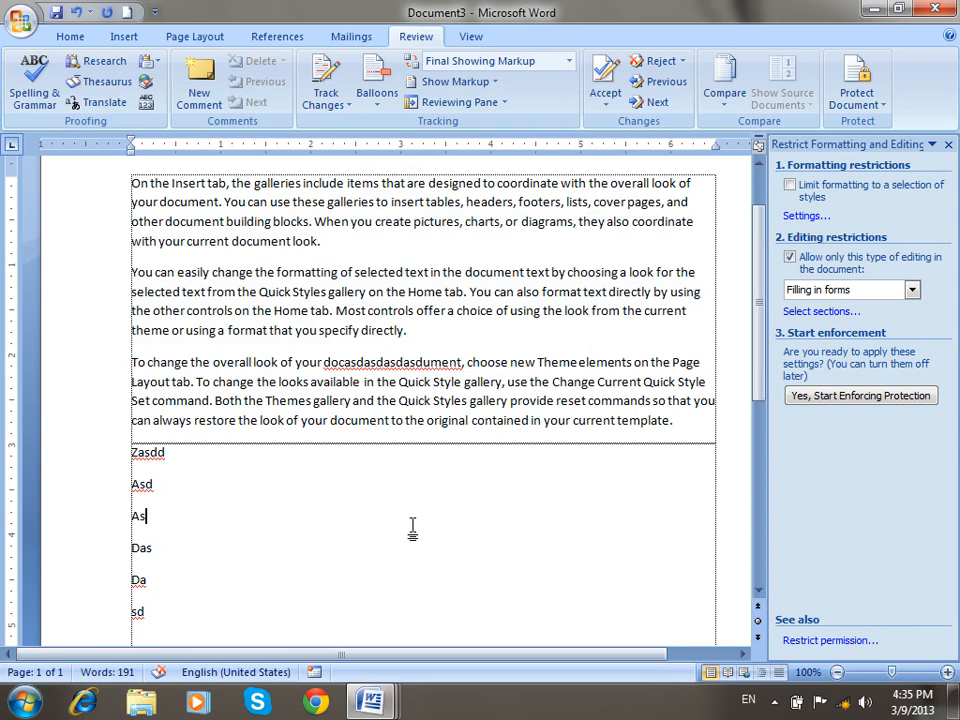
{"action": "left_click", "coordinate": [128, 14]}
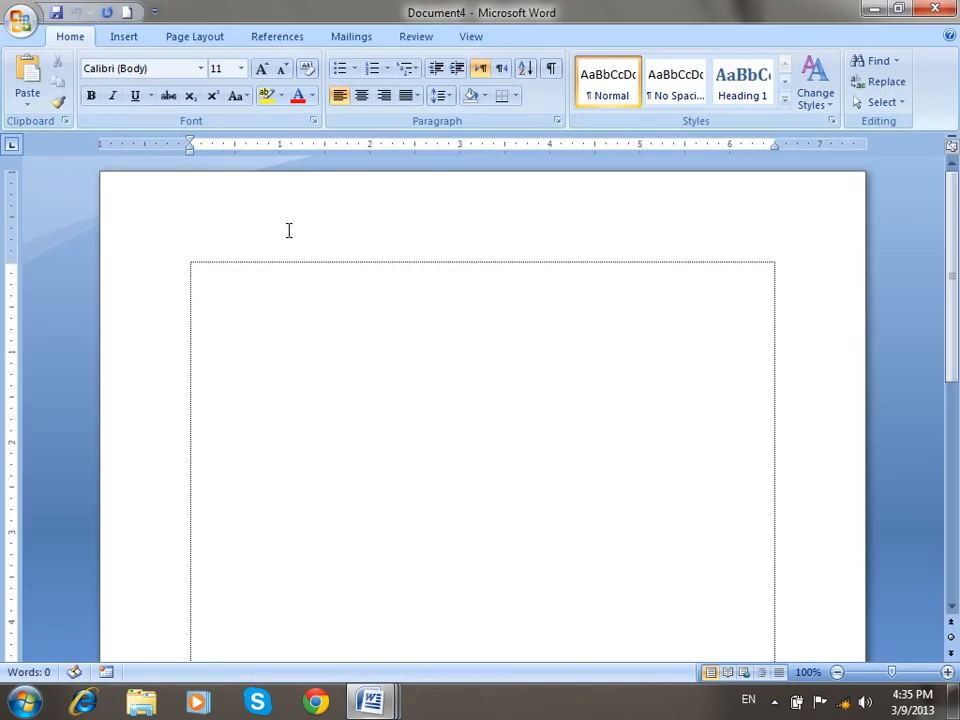
Uncheck Show text boundaries in Word Options' Advanced settings and confirm.
{"action": "left_click", "coordinate": [470, 37]}
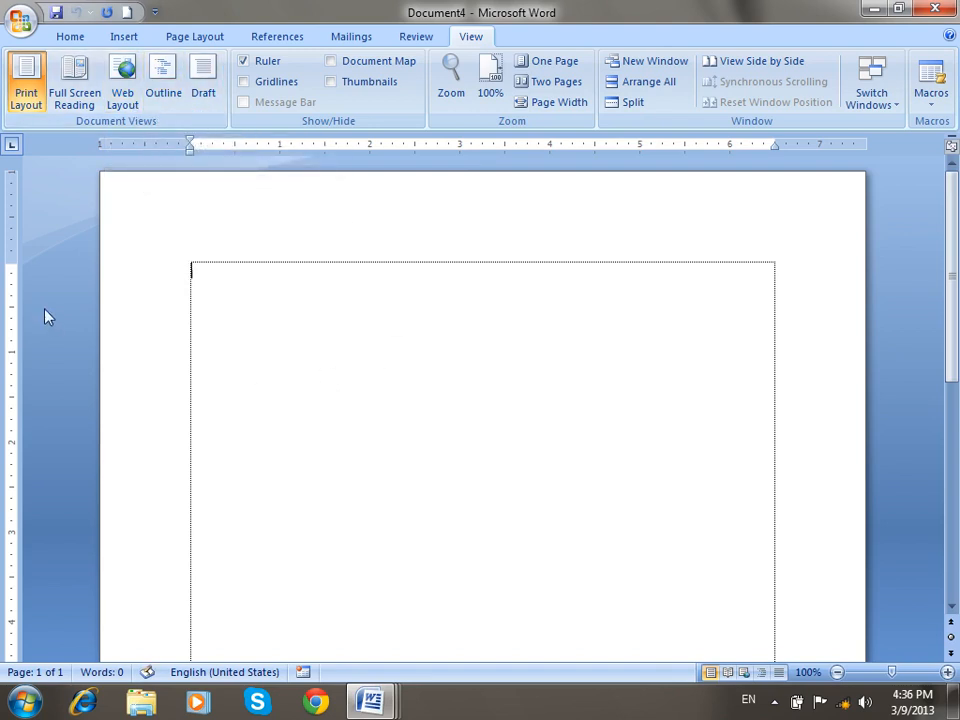
{"action": "left_click", "coordinate": [21, 22]}
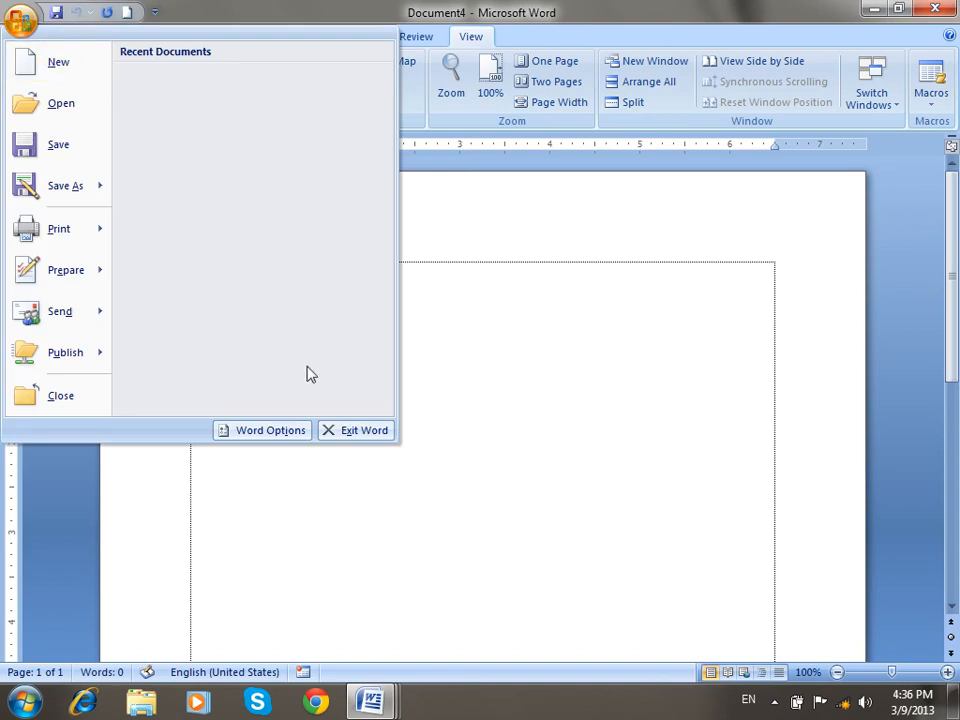
{"action": "left_click", "coordinate": [248, 430]}
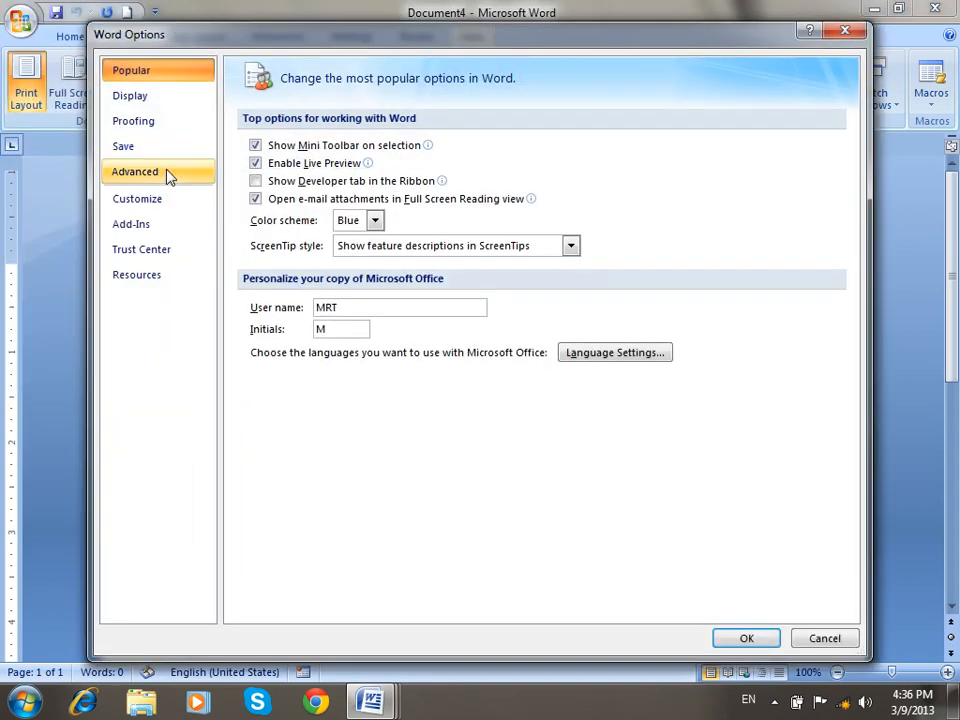
{"action": "left_click", "coordinate": [168, 176]}
{"action": "left_click_drag", "start_coordinate": [851, 180], "coordinate": [869, 462]}
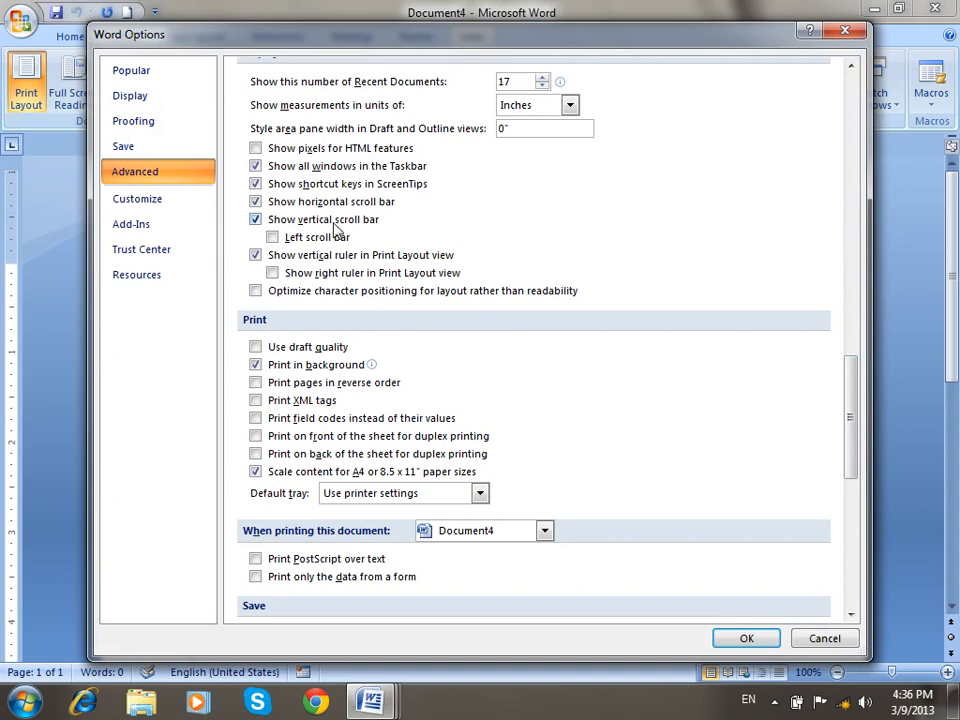
{"action": "scroll", "coordinate": [360, 252], "scroll_direction": "up", "scroll_amount": 12}
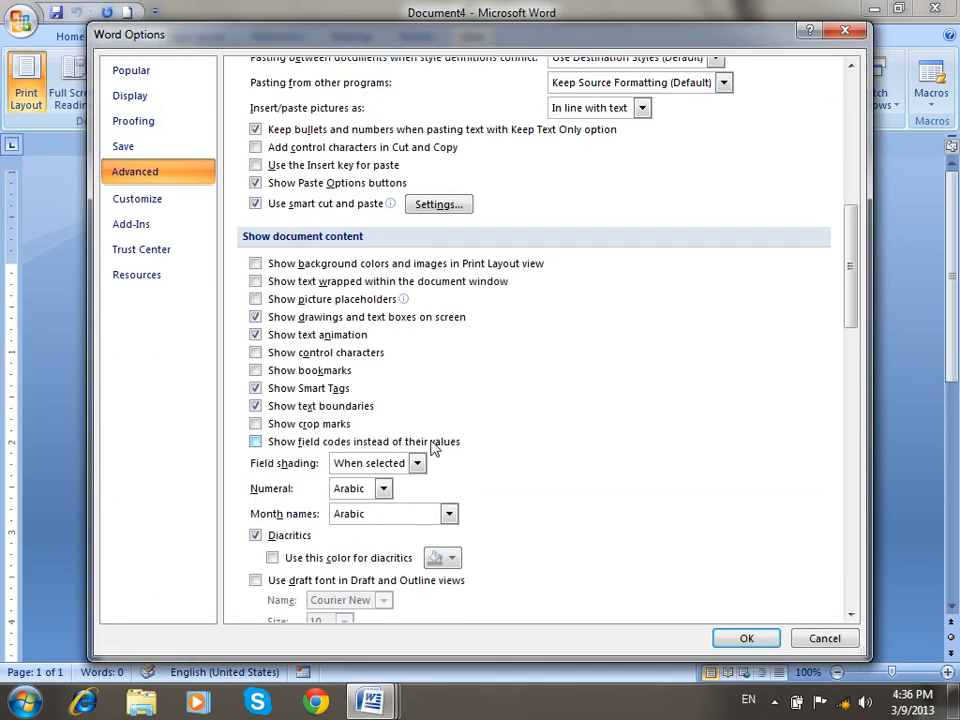
{"action": "left_click", "coordinate": [312, 407]}
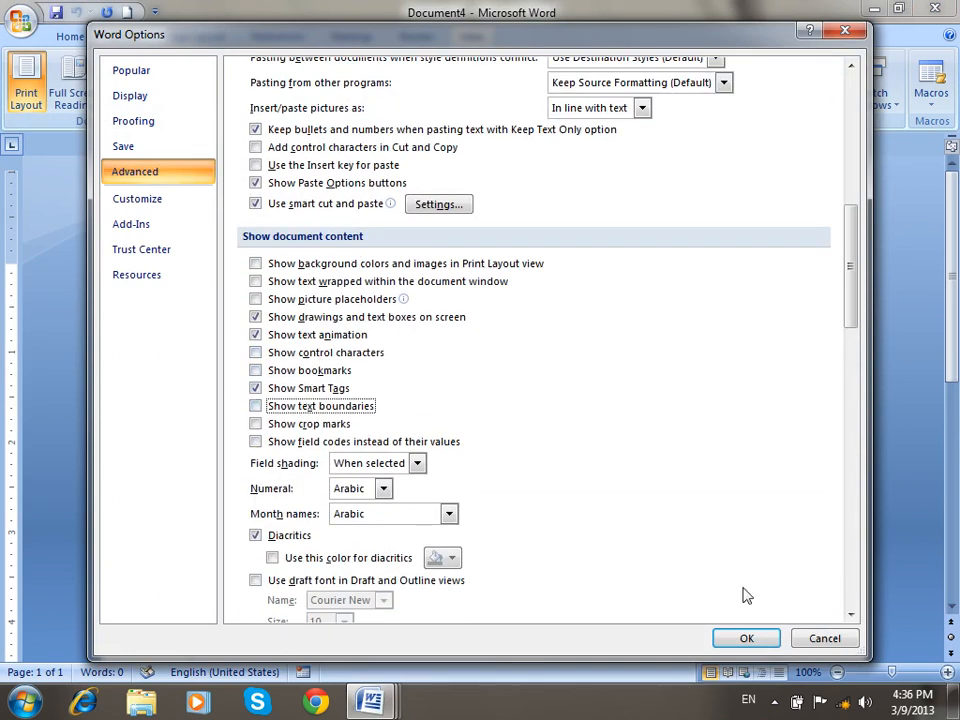
{"action": "left_click", "coordinate": [746, 638]}
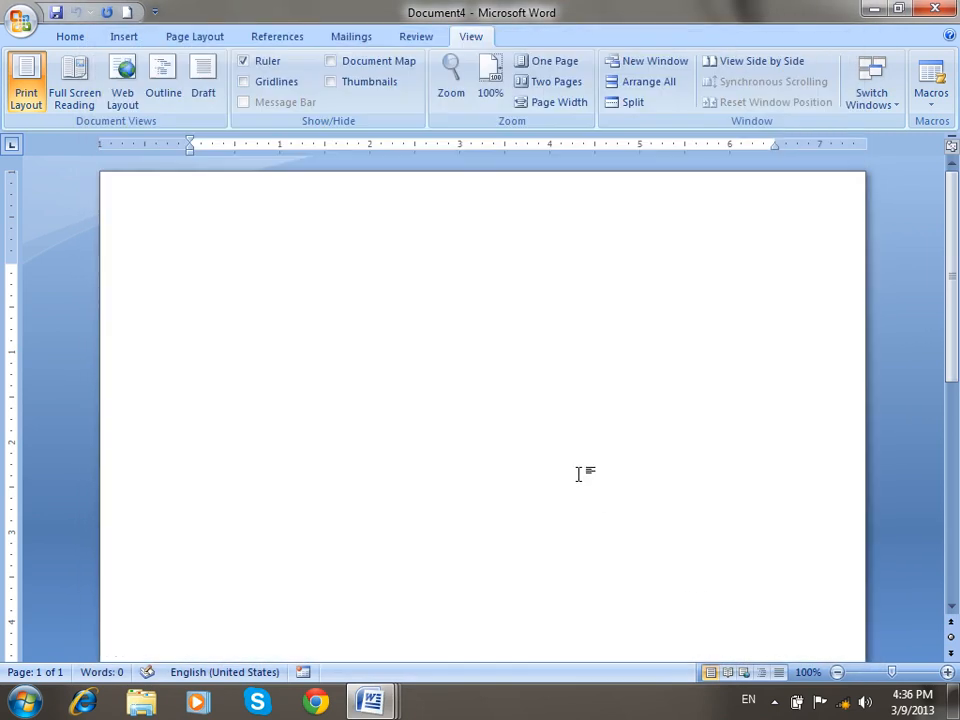
Type the title 'Personal Document' and generate sample paragraphs with =rand().
{"action": "type", "text": "Personal Document"}
{"action": "key", "text": "Return"}
{"action": "type", "text": "=rand()"}
{"action": "key", "text": "Return"}
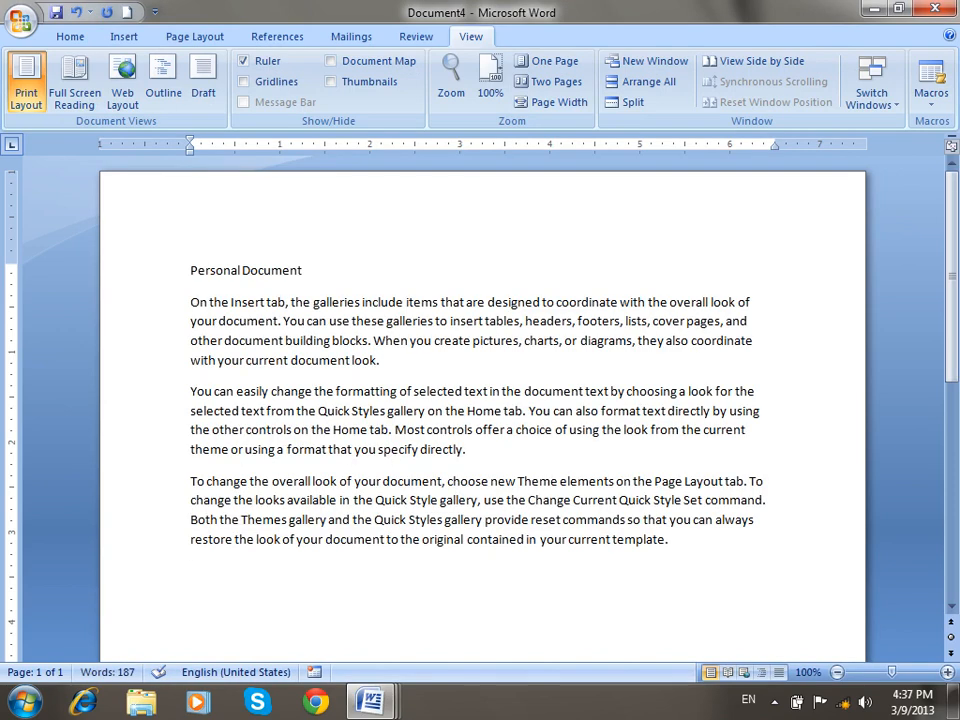
Copy the sample paragraphs and paste them repeatedly to fill six pages.
{"action": "left_click_drag", "start_coordinate": [625, 562], "coordinate": [113, 311]}
{"action": "key", "text": "ctrl+c"}
{"action": "key", "text": "ctrl+v"}
{"action": "key", "text": "ctrl+v"}
{"action": "key", "text": "ctrl+v"}
{"action": "key", "text": "ctrl+v"}
{"action": "key", "text": "ctrl+v"}
{"action": "key", "text": "ctrl+v"}
{"action": "key", "text": "ctrl+v"}
{"action": "key", "text": "ctrl+v"}
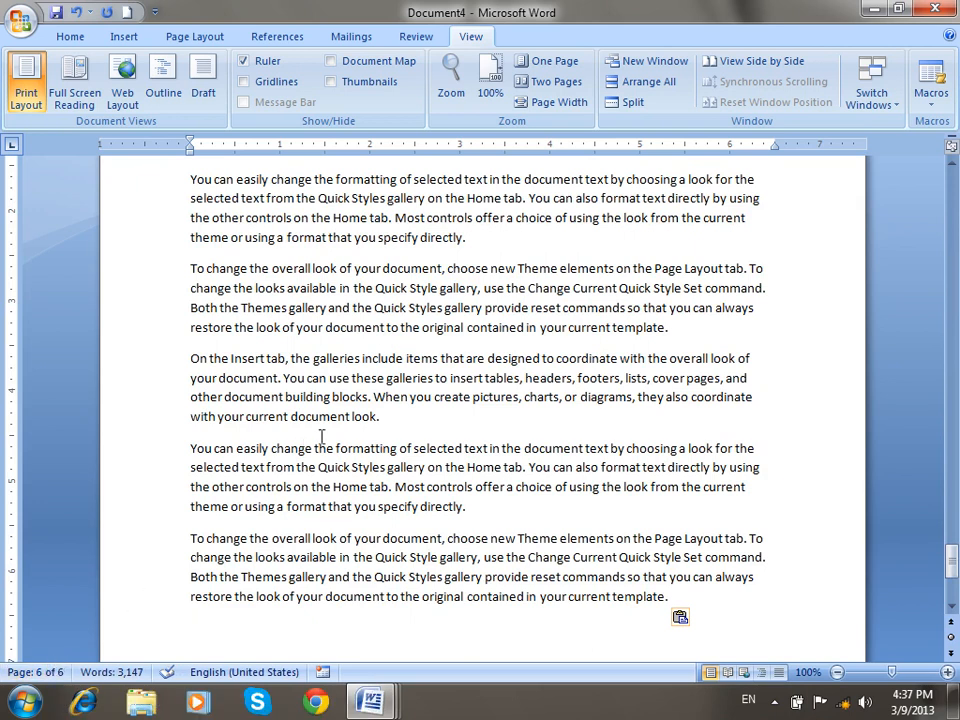
{"action": "scroll", "coordinate": [565, 428], "scroll_direction": "up", "scroll_amount": 1}
{"action": "scroll", "coordinate": [568, 426], "scroll_direction": "down", "scroll_amount": 3}
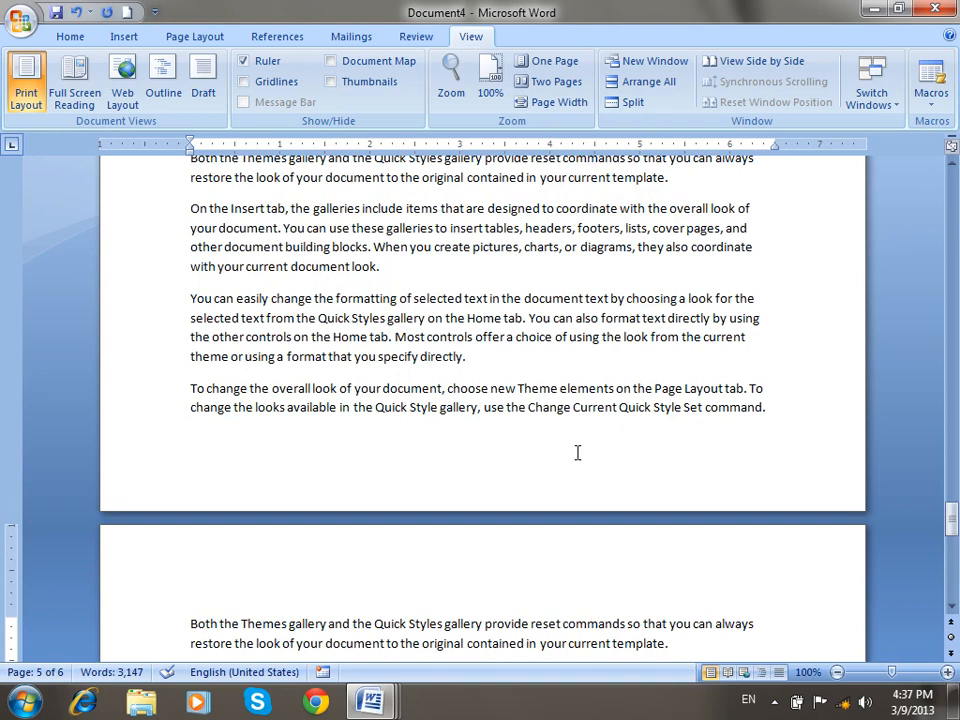
Page back through the document in Full Screen Reading, close it, and create a new document.
{"action": "left_click", "coordinate": [79, 76]}
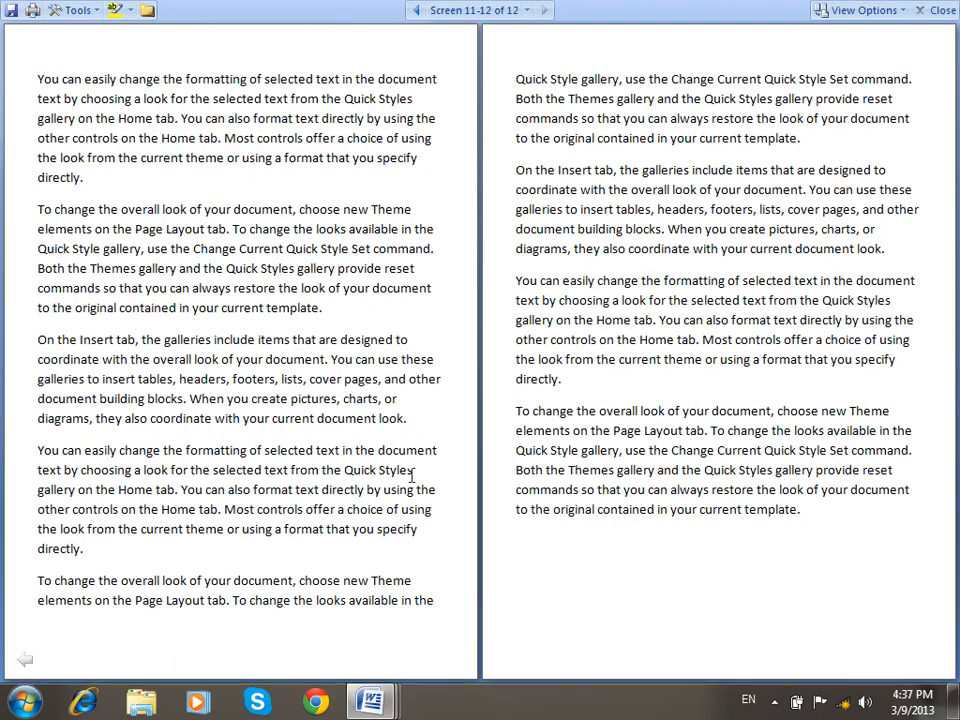
{"action": "left_click", "coordinate": [22, 659]}
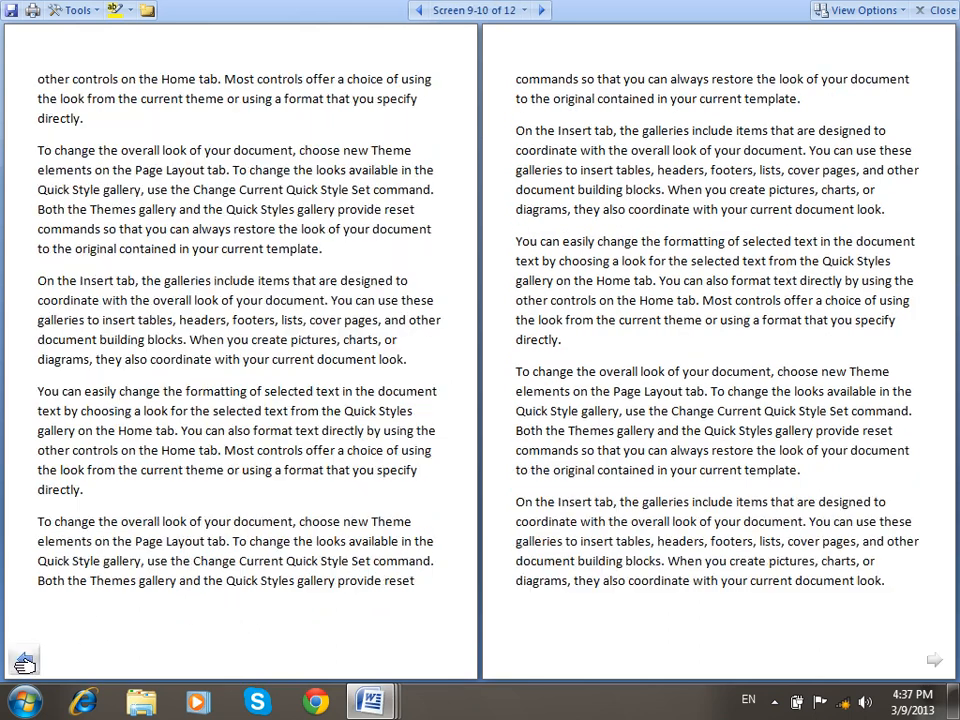
{"action": "left_click", "coordinate": [18, 659]}
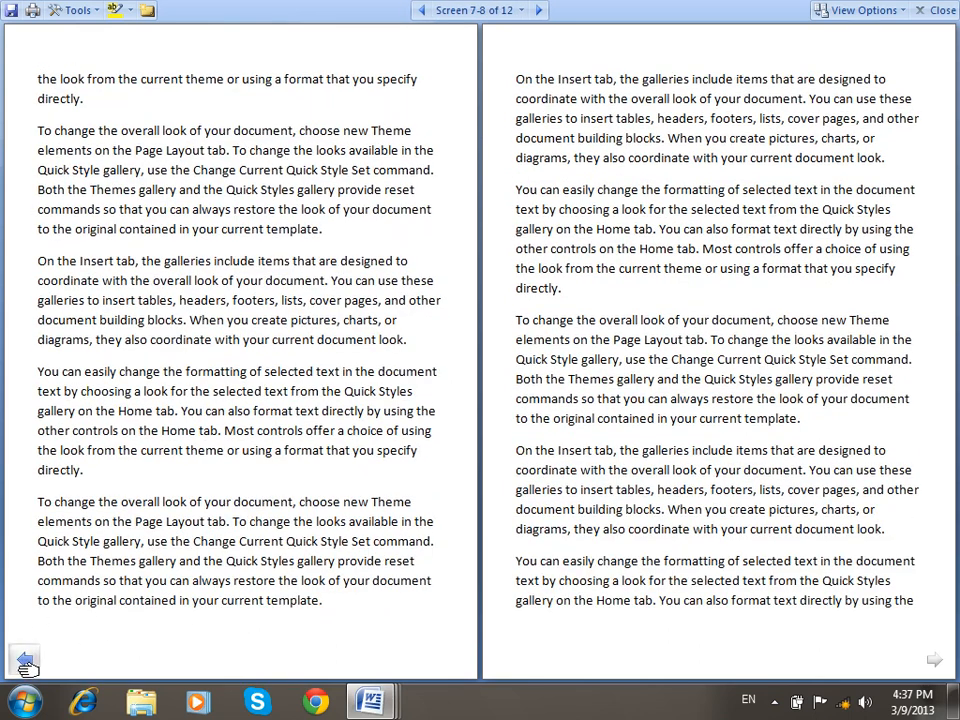
{"action": "left_click", "coordinate": [24, 659]}
{"action": "left_click", "coordinate": [25, 659]}
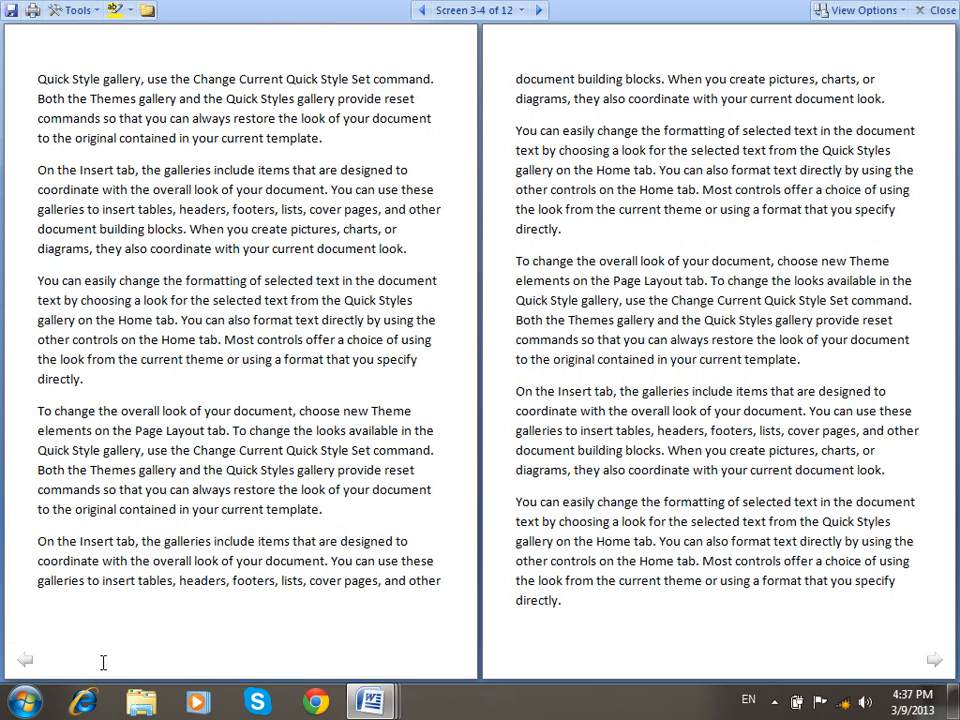
{"action": "left_click", "coordinate": [940, 10]}
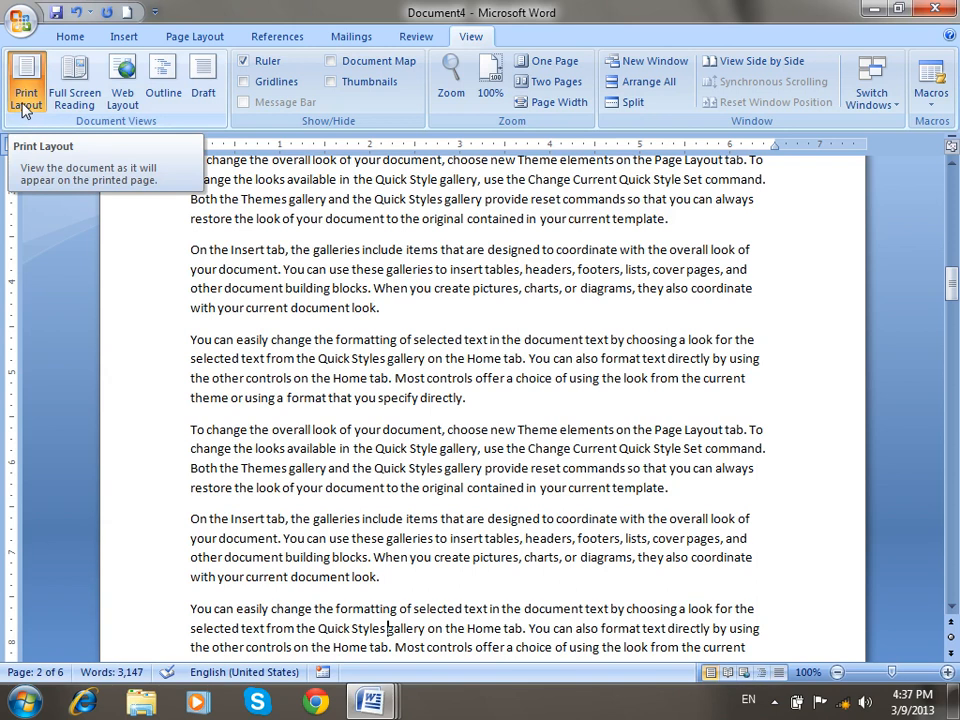
{"action": "left_click_drag", "start_coordinate": [954, 284], "coordinate": [955, 188]}
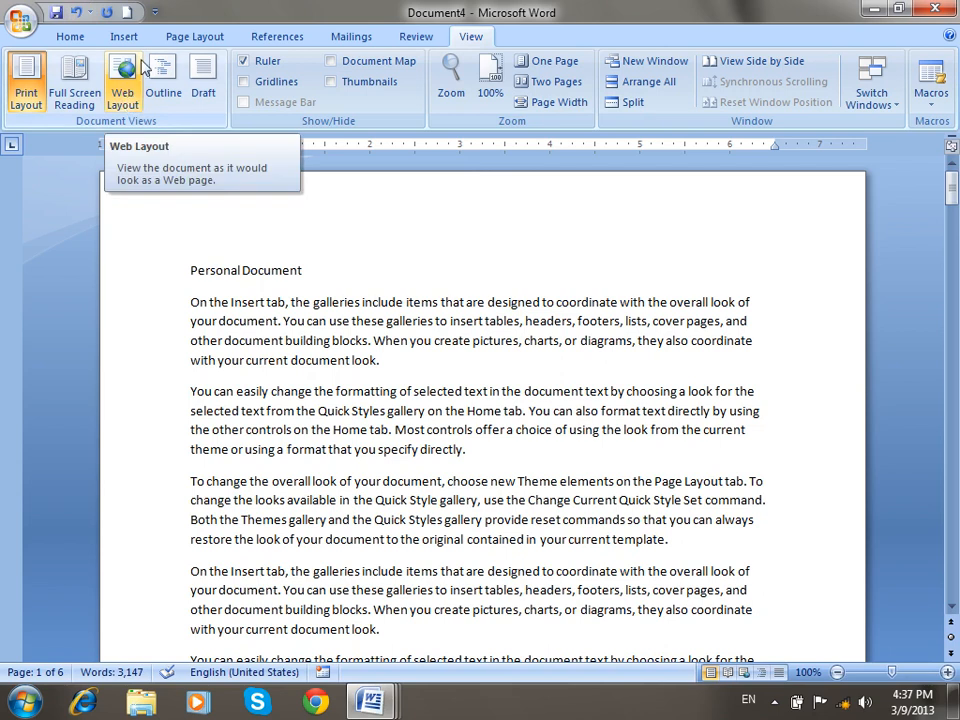
{"action": "left_click", "coordinate": [127, 12]}
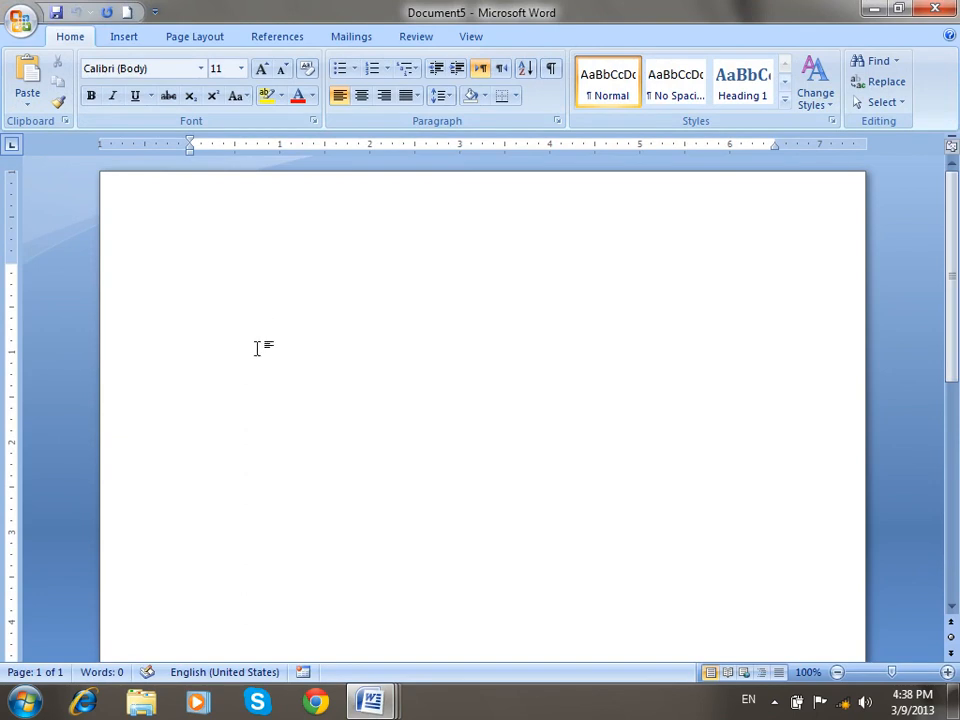
Type the heading 'English Grammar Notes' and start a new line below it.
{"action": "left_click", "coordinate": [418, 37]}
{"action": "left_click", "coordinate": [470, 36]}
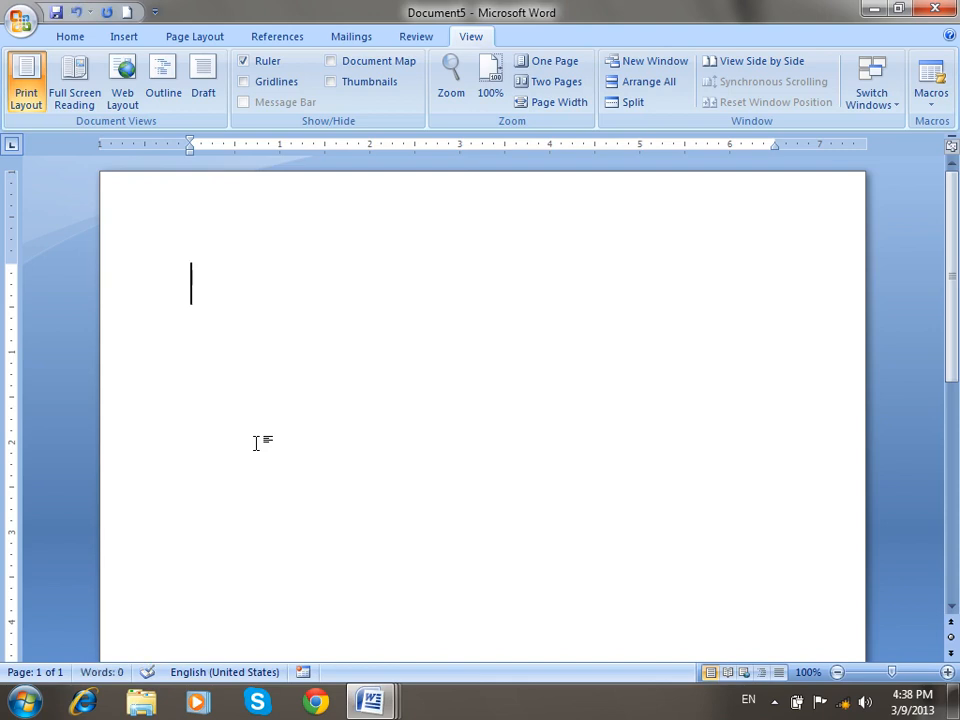
{"action": "type", "text": "Engli sh"}
{"action": "type", "text": "  Grammar Notes"}
{"action": "left_click", "coordinate": [256, 285]}
{"action": "key", "text": "Return"}
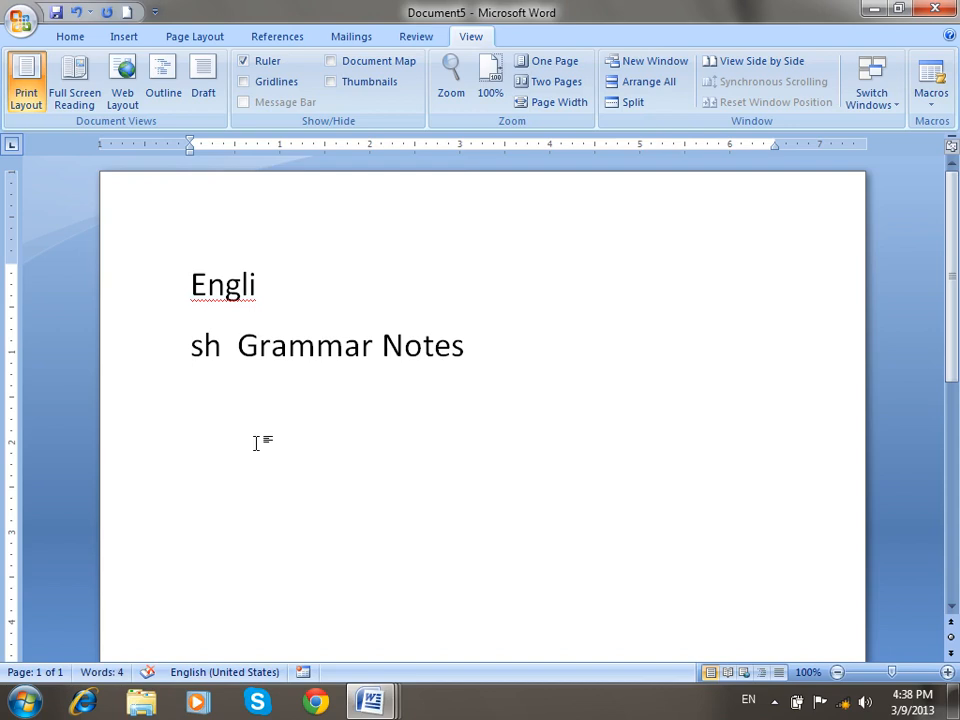
{"action": "key", "text": "BackSpace"}
{"action": "left_click", "coordinate": [629, 291]}
{"action": "key", "text": "Return"}
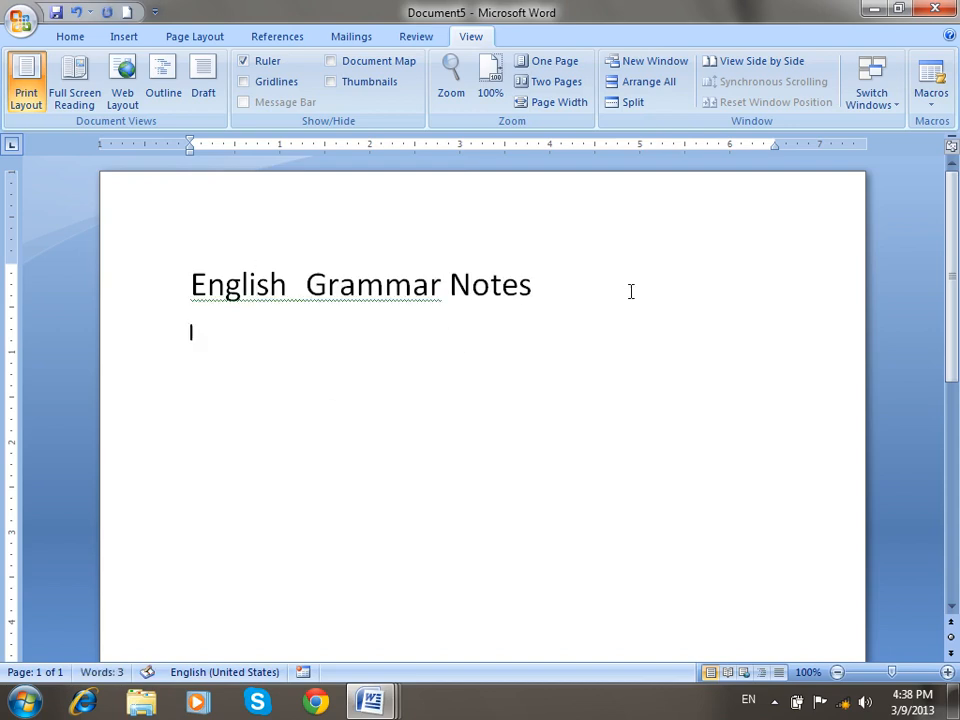
Add one sample paragraph with =rand(1) and insert a page break.
{"action": "type", "text": "=rand(1)"}
{"action": "key", "text": "Return"}
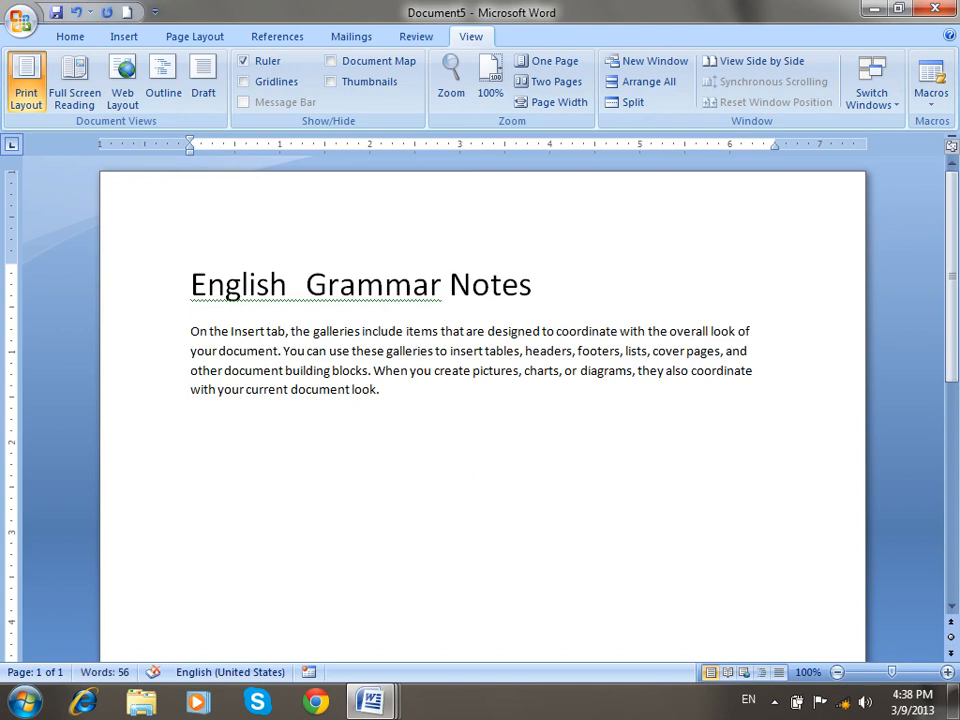
{"action": "key", "text": "ctrl+Return"}
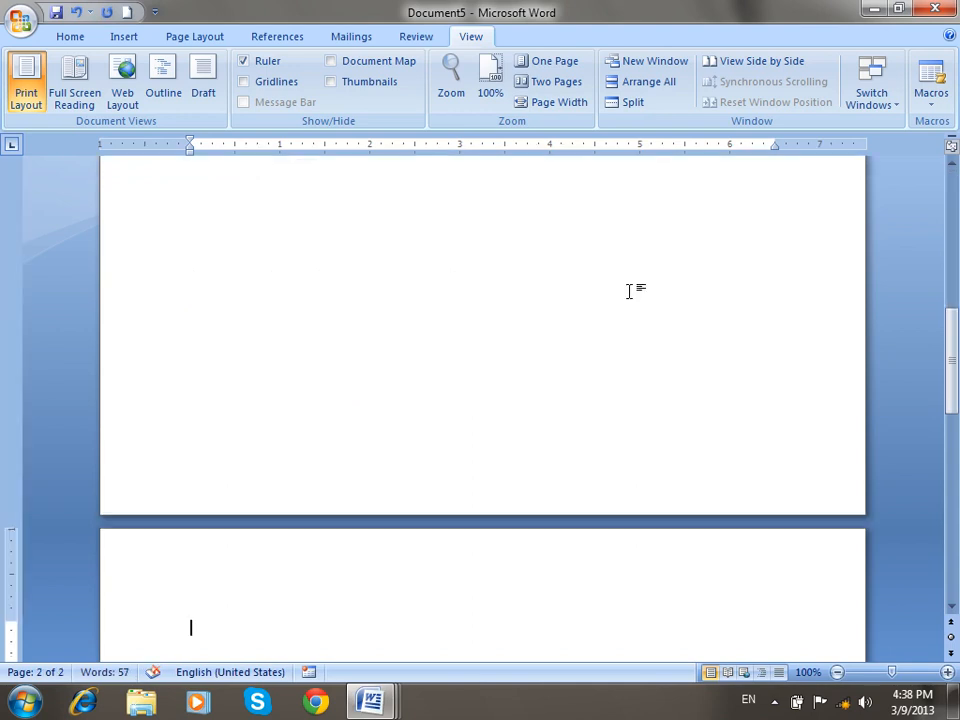
Type the heading 'Computer Graphics' followed by three sample paragraphs.
{"action": "type", "text": "Coputer Gra"}
{"action": "key", "text": "BackSpace"}
{"action": "key", "text": "BackSpace"}
{"action": "key", "text": "BackSpace"}
{"action": "key", "text": "BackSpace"}
{"action": "key", "text": "BackSpace"}
{"action": "type", "text": "mputer Graphics"}
{"action": "key", "text": "Return"}
{"action": "type", "text": "]rand()"}
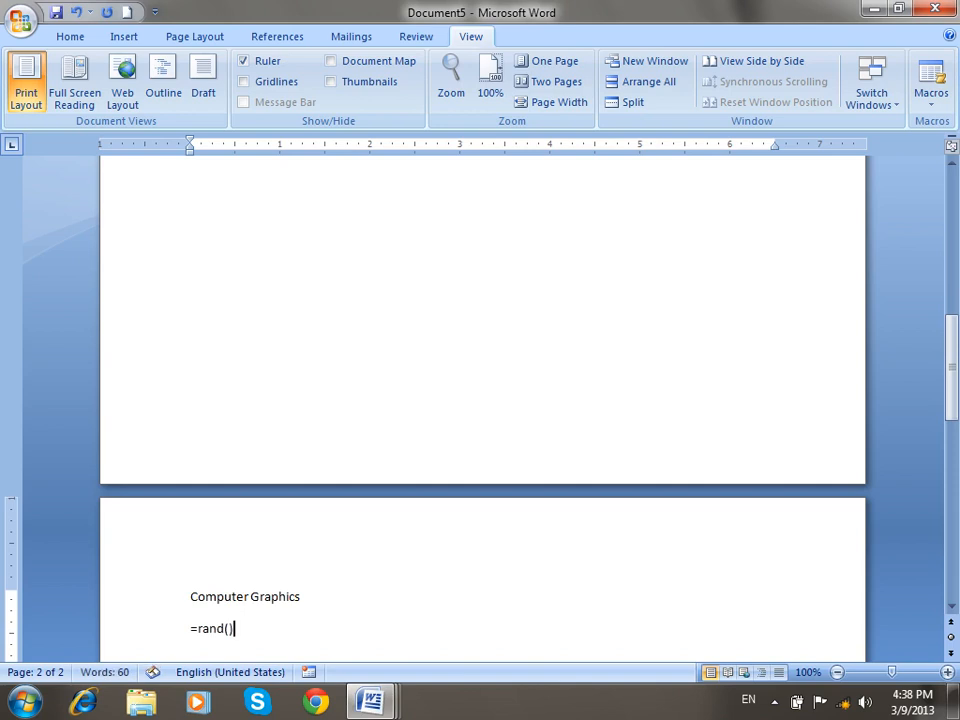
{"action": "key", "text": "Return"}
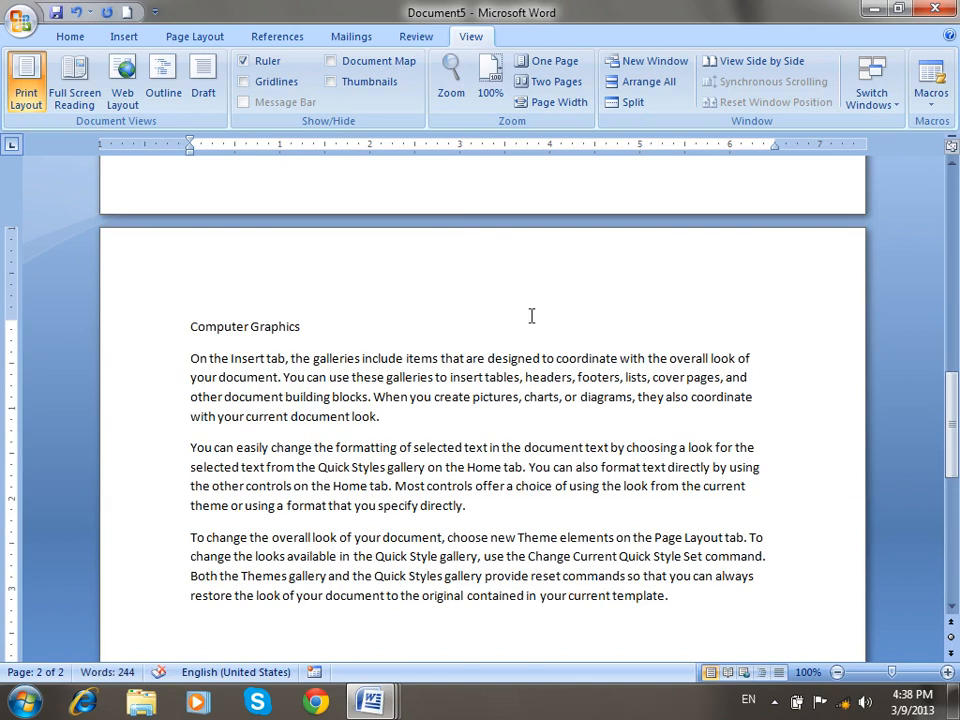
Increase the font size of the Computer Graphics heading.
{"action": "left_click_drag", "start_coordinate": [358, 306], "coordinate": [92, 257]}
{"action": "key", "text": "ctrl+bracketright"}
{"action": "key", "text": "ctrl+bracketright"}
{"action": "key", "text": "ctrl+bracketright"}
{"action": "key", "text": "ctrl+bracketright"}
{"action": "key", "text": "ctrl+bracketright"}
{"action": "key", "text": "ctrl+bracketright"}
{"action": "key", "text": "ctrl+bracketright"}
{"action": "key", "text": "ctrl+bracketright"}
{"action": "key", "text": "ctrl+bracketright"}
{"action": "key", "text": "ctrl+bracketright"}
{"action": "key", "text": "ctrl+bracketright"}
{"action": "key", "text": "ctrl+bracketright"}
{"action": "key", "text": "ctrl+bracketright"}
{"action": "key", "text": "ctrl+bracketright"}
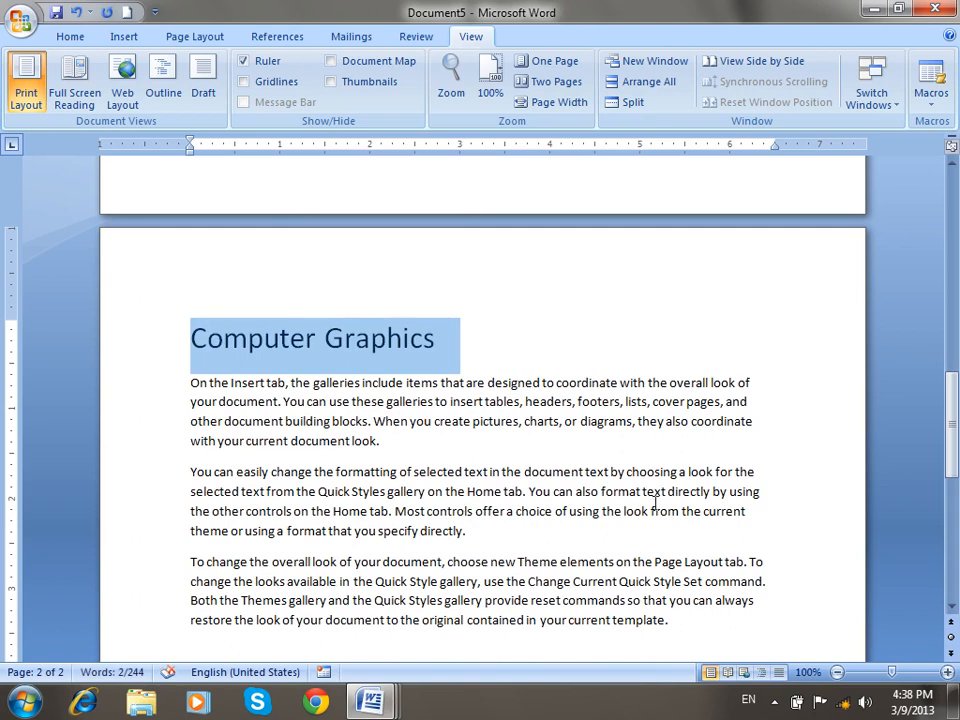
{"action": "left_click_drag", "start_coordinate": [949, 424], "coordinate": [955, 292]}
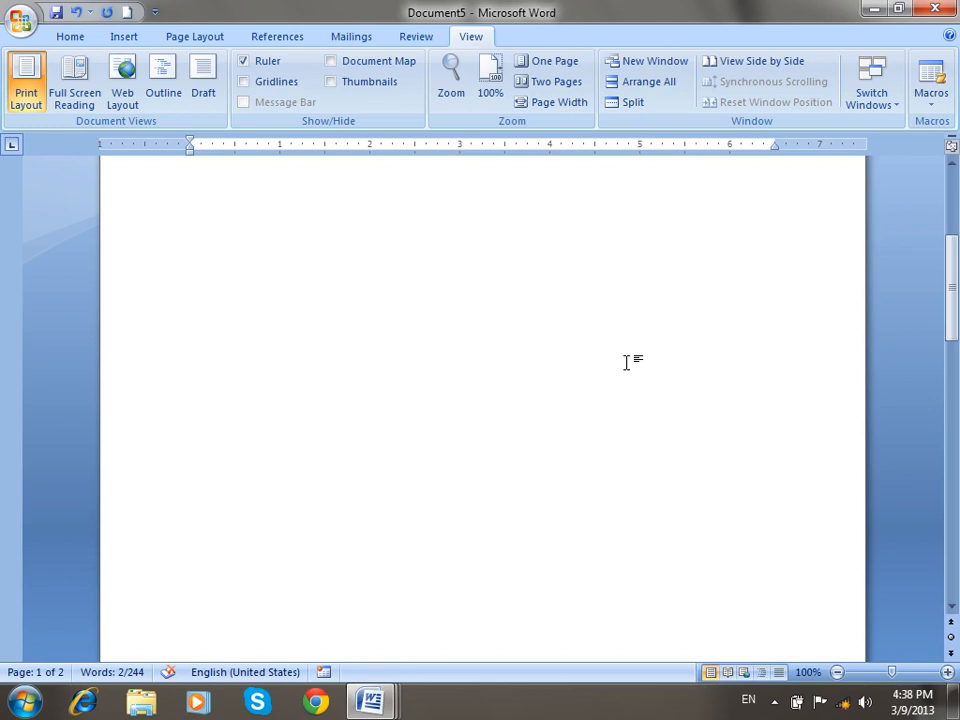
{"action": "scroll", "coordinate": [628, 362], "scroll_direction": "up", "scroll_amount": 5}
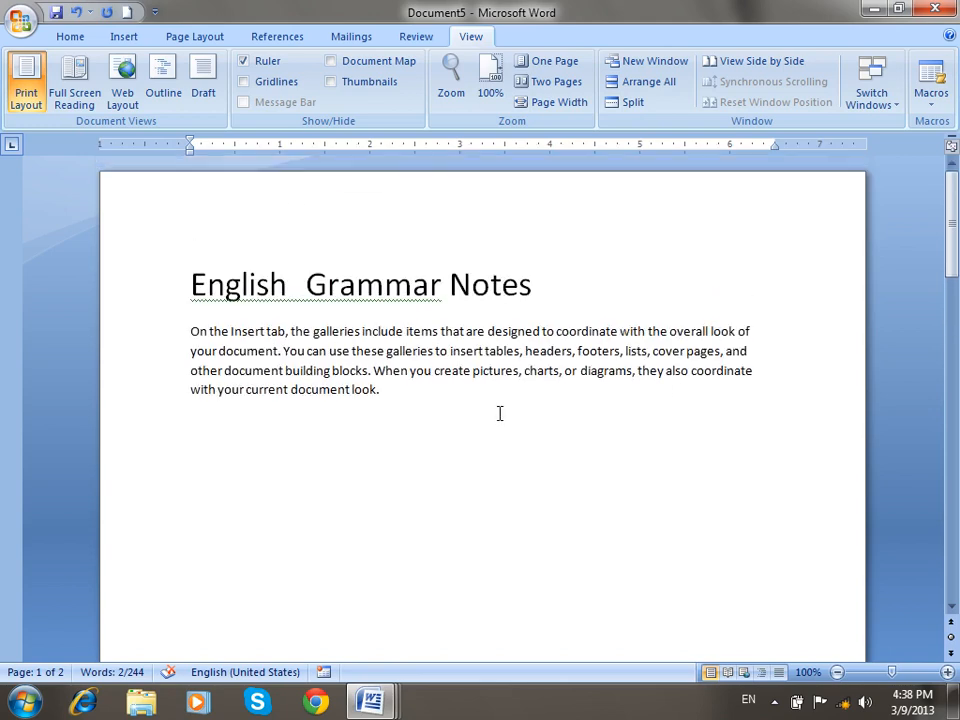
Show Document5 in Web Layout and deselect the 'Computer Graphics' heading.
{"action": "left_click", "coordinate": [122, 88]}
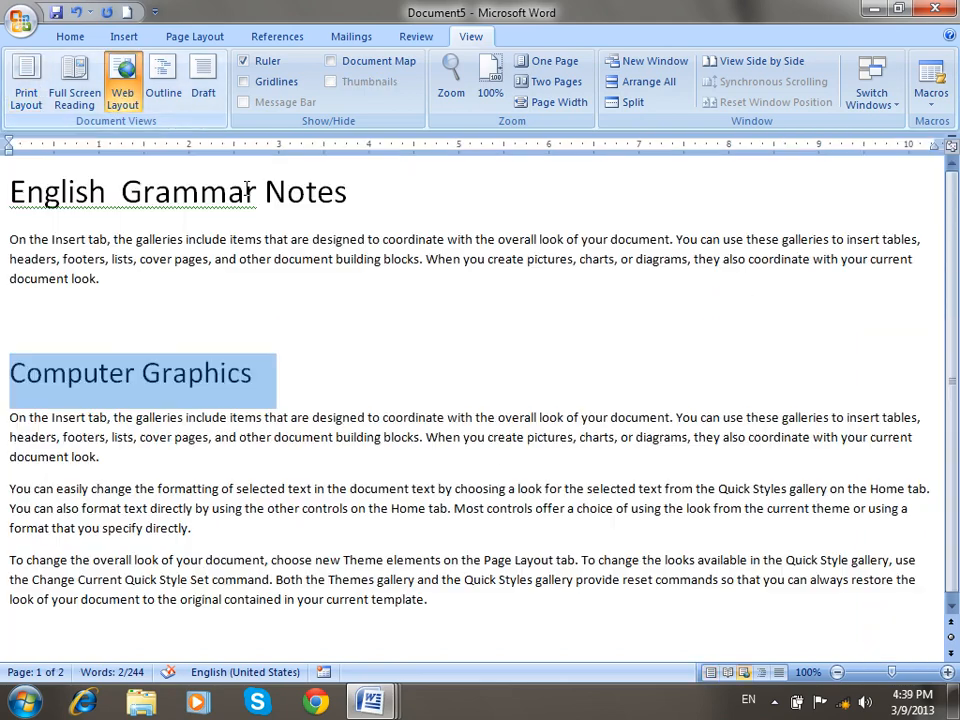
{"action": "left_click", "coordinate": [336, 310]}
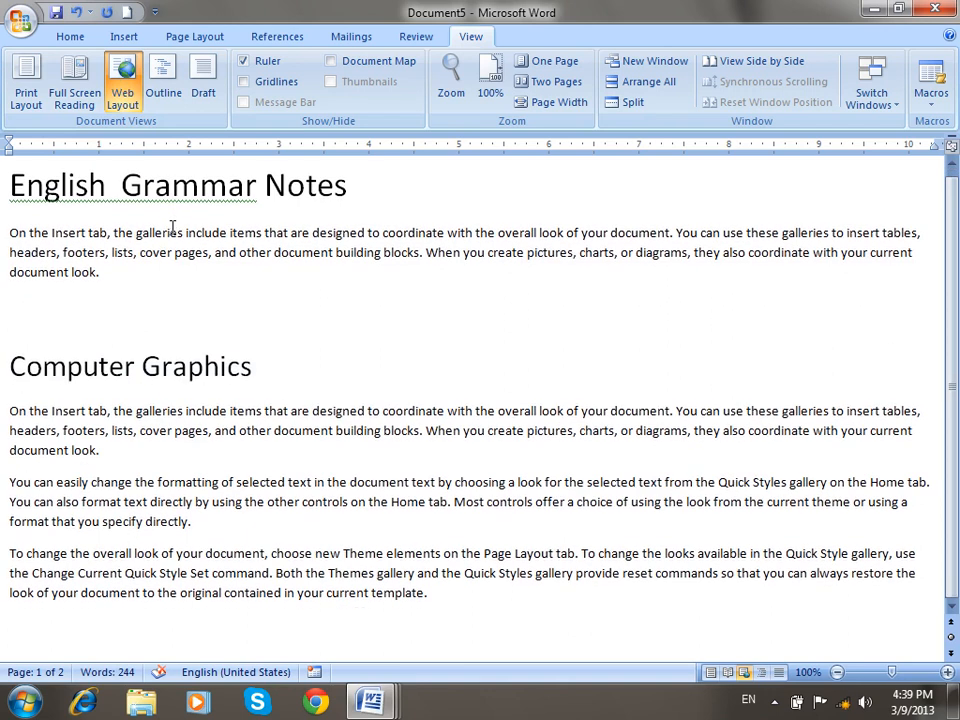
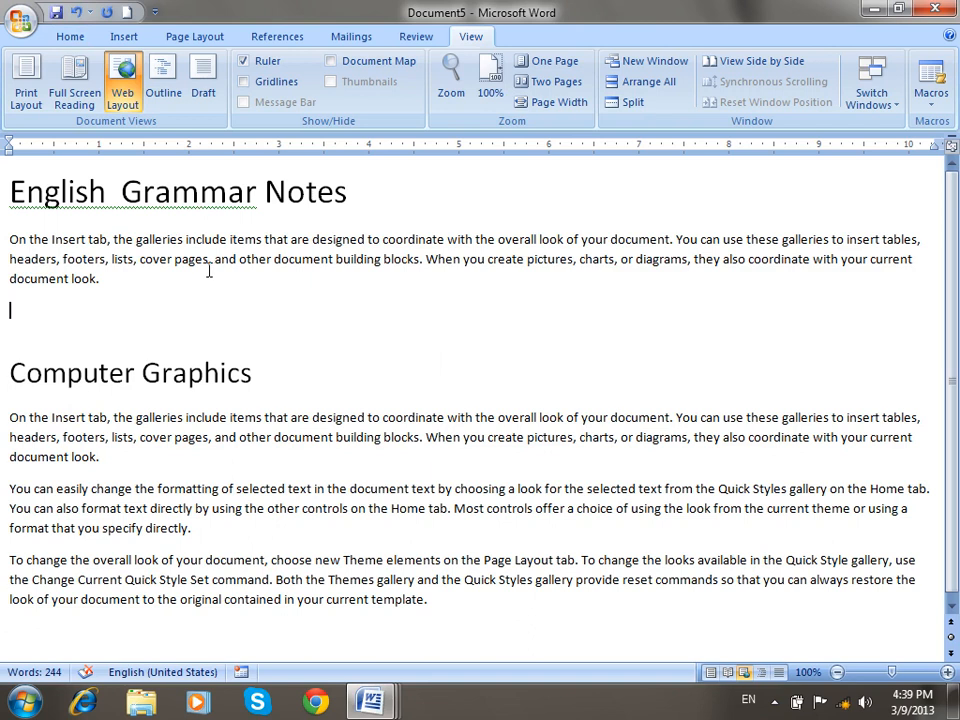
Show the English Grammar Notes document in Print Layout, briefly try Web Layout, then return to Print Layout.
{"action": "left_click", "coordinate": [26, 80]}
{"action": "mouse_move", "coordinate": [953, 230]}
{"action": "left_mouse_down"}
{"action": "mouse_move", "coordinate": [955, 427]}
{"action": "mouse_move", "coordinate": [955, 195]}
{"action": "mouse_move", "coordinate": [955, 395]}
{"action": "mouse_move", "coordinate": [950, 248]}
{"action": "left_mouse_up"}
{"action": "left_click", "coordinate": [122, 88]}
{"action": "left_click", "coordinate": [24, 88]}
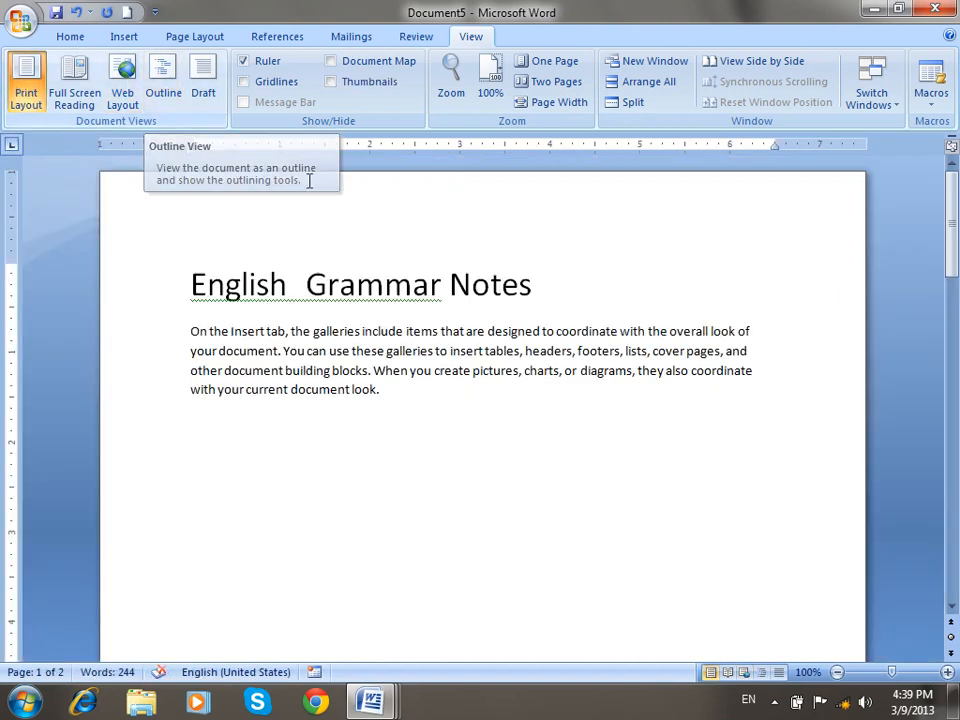
Apply Heading 1 to the English Grammar Notes and Computer Graphics headings, then go to the last empty line.
{"action": "left_click_drag", "start_coordinate": [544, 296], "coordinate": [265, 262]}
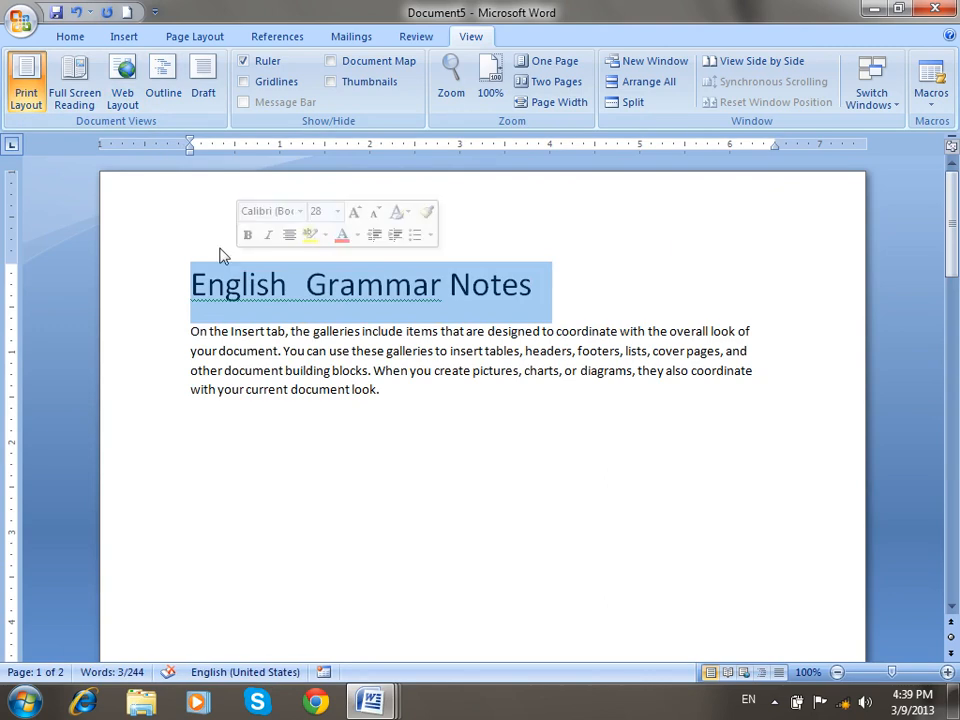
{"action": "left_click", "coordinate": [70, 36]}
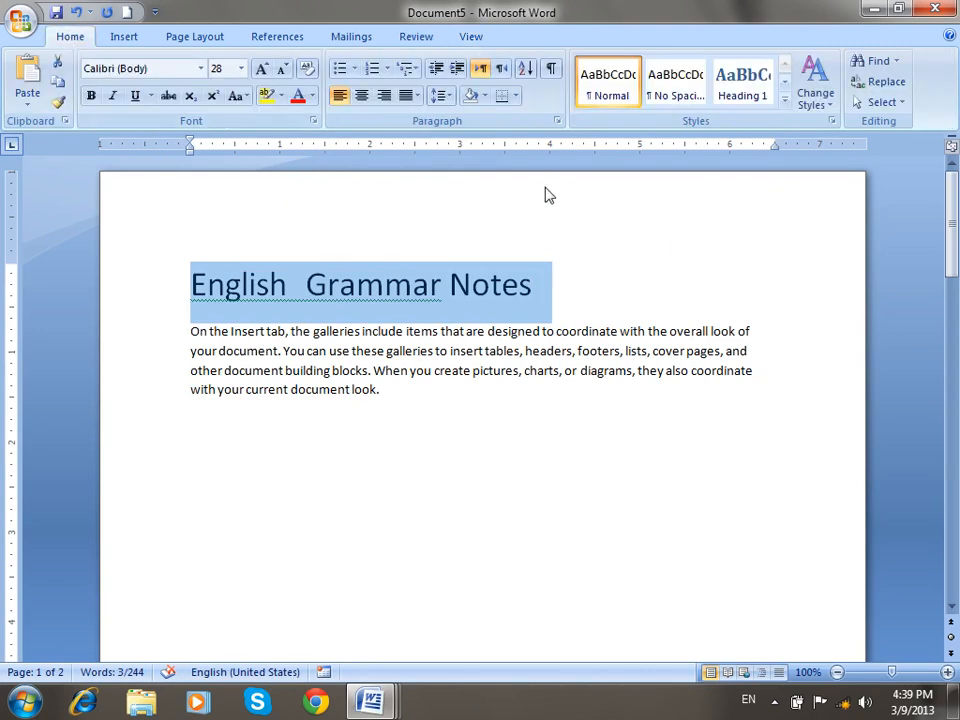
{"action": "left_click", "coordinate": [732, 92]}
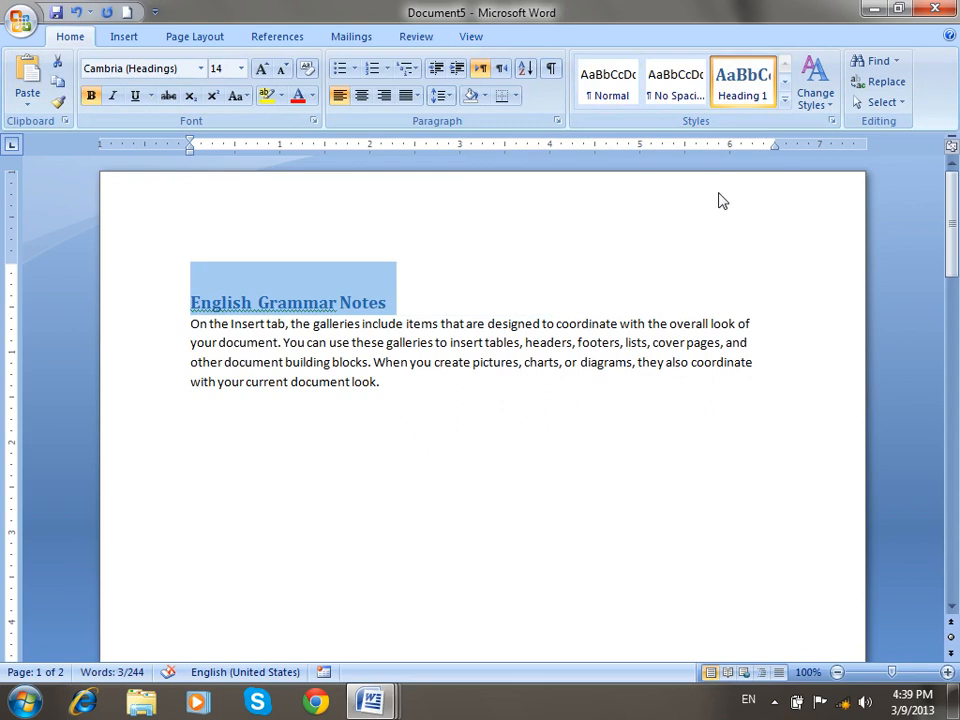
{"action": "scroll", "coordinate": [718, 201], "scroll_direction": "down", "scroll_amount": 15}
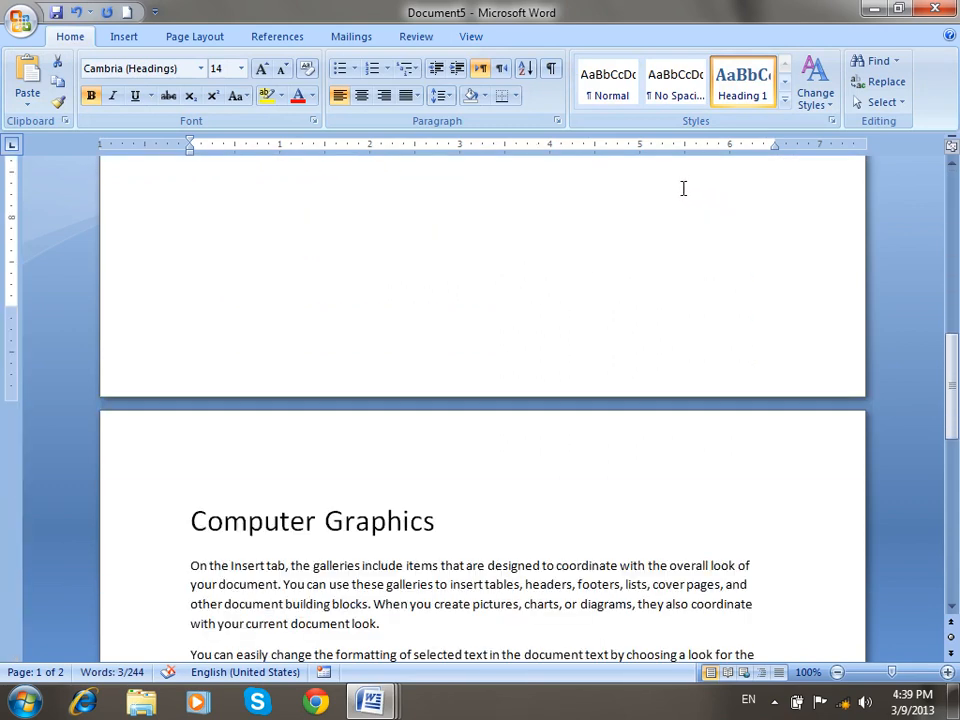
{"action": "left_click_drag", "start_coordinate": [488, 387], "coordinate": [184, 381]}
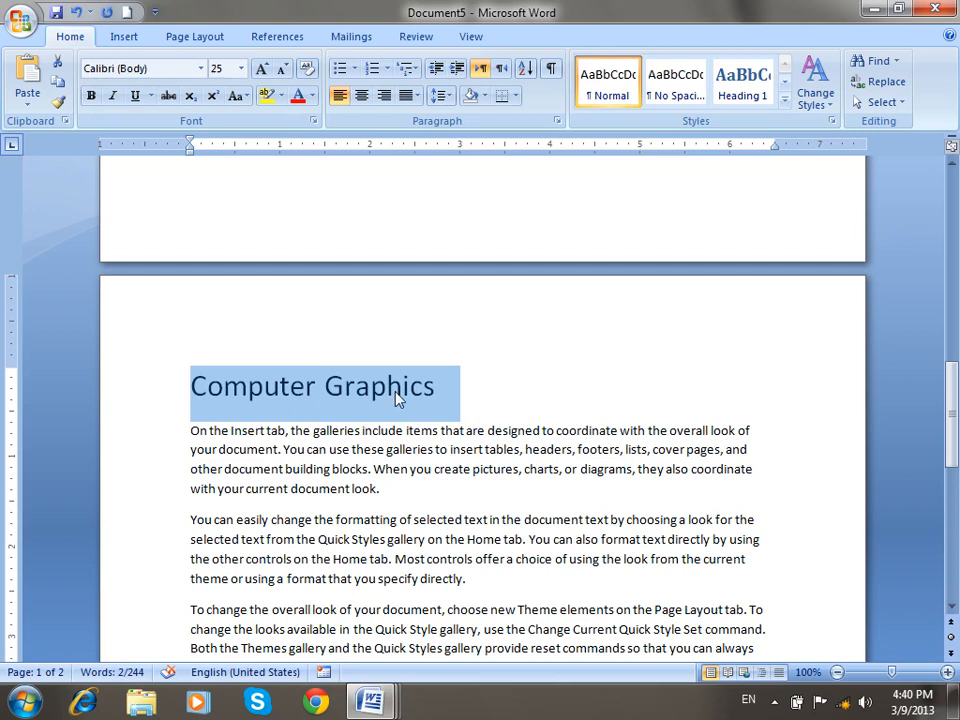
{"action": "left_click", "coordinate": [746, 95]}
{"action": "left_click_drag", "start_coordinate": [953, 407], "coordinate": [955, 500]}
{"action": "left_click", "coordinate": [780, 390]}
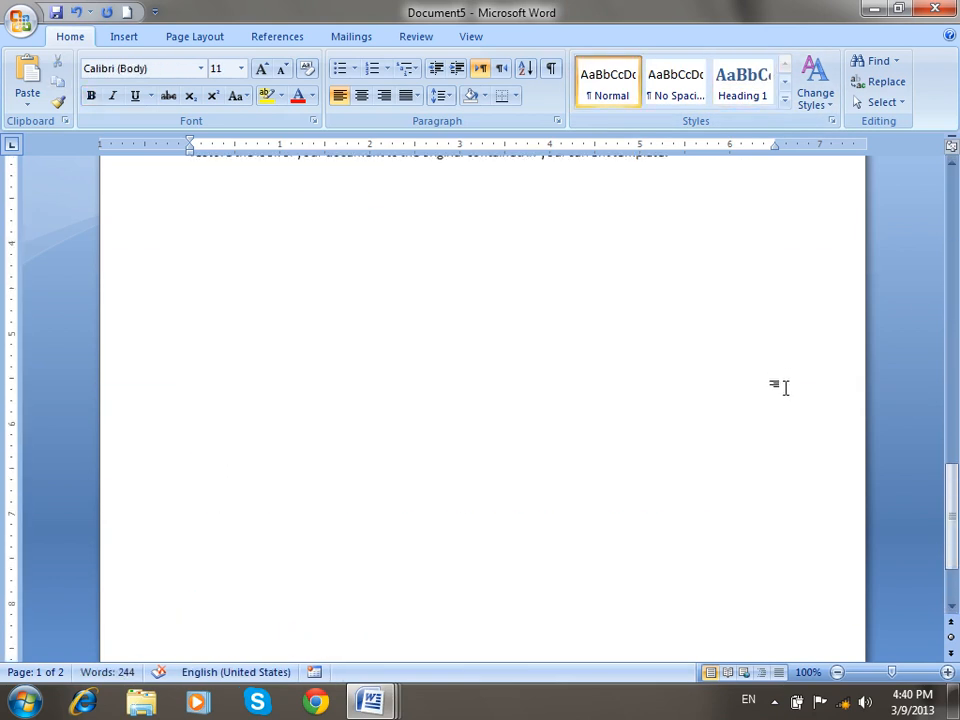
Type the line 'Outline (Data Collapse and Expand)' in a larger font at the document's end.
{"action": "left_click", "coordinate": [471, 38]}
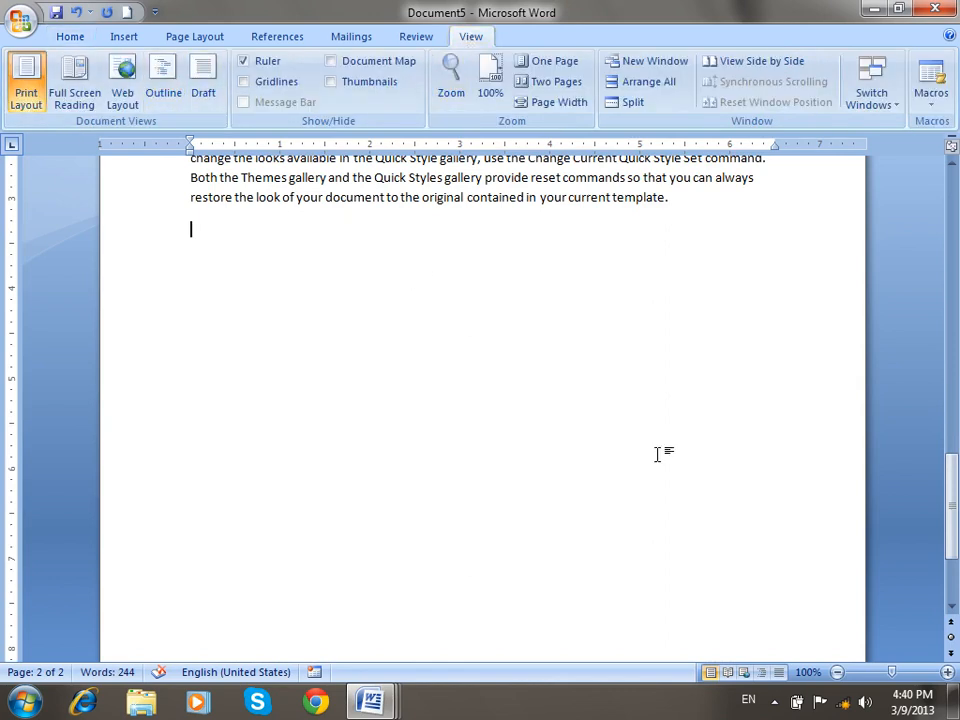
{"action": "key", "text": "ctrl+shift+period"}
{"action": "type", "text": "outline ("}
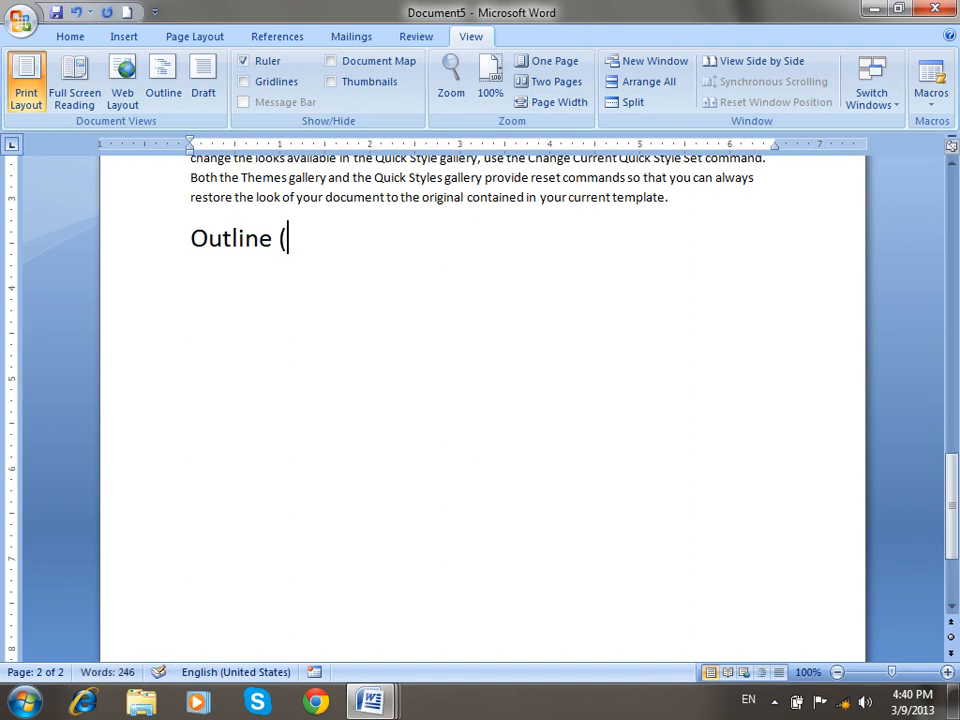
{"action": "type", "text": "Data Coll"}
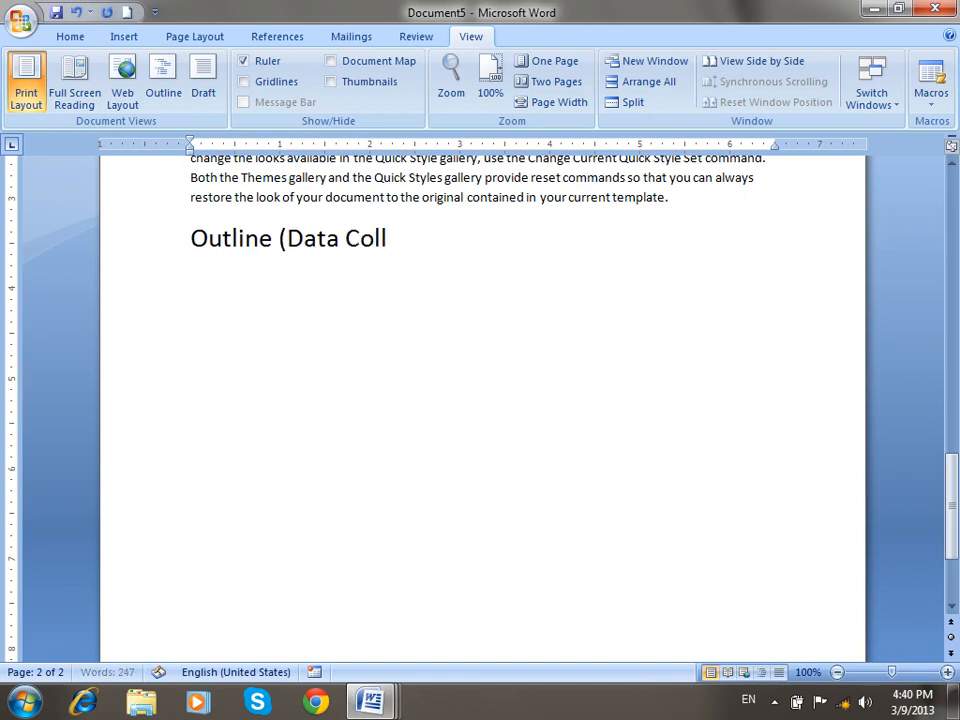
{"action": "type", "text": "apse andExa"}
{"action": "key", "text": "BackSpace"}
{"action": "type", "text": "pand)"}
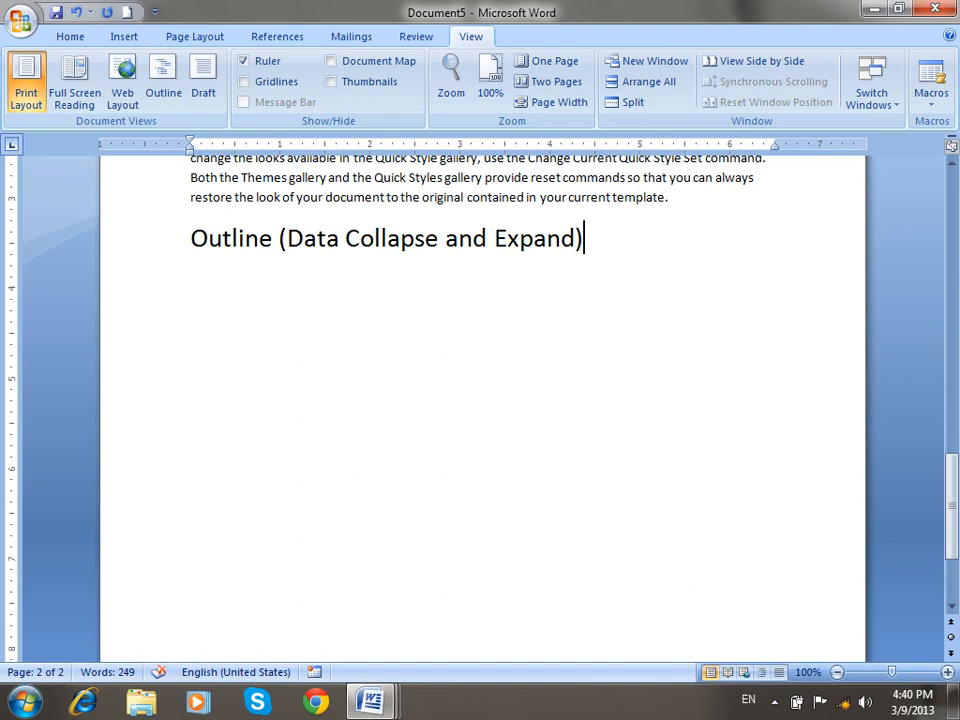
Add the line 'Outline (heading)' and switch the document to Outline view.
{"action": "type", "text": "Outli"}
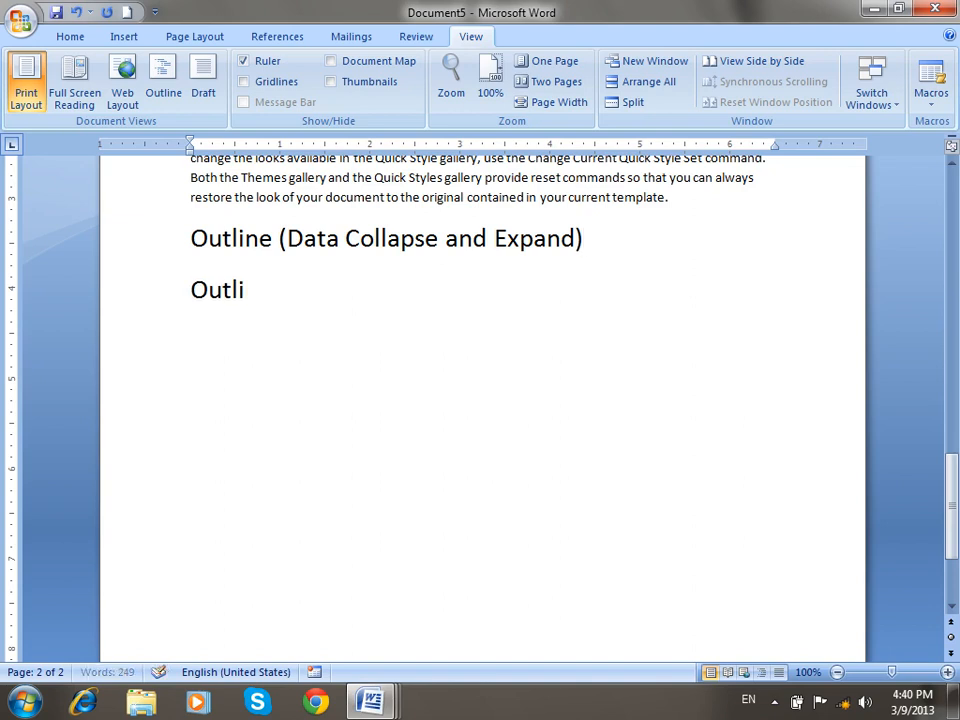
{"action": "type", "text": "ne (he"}
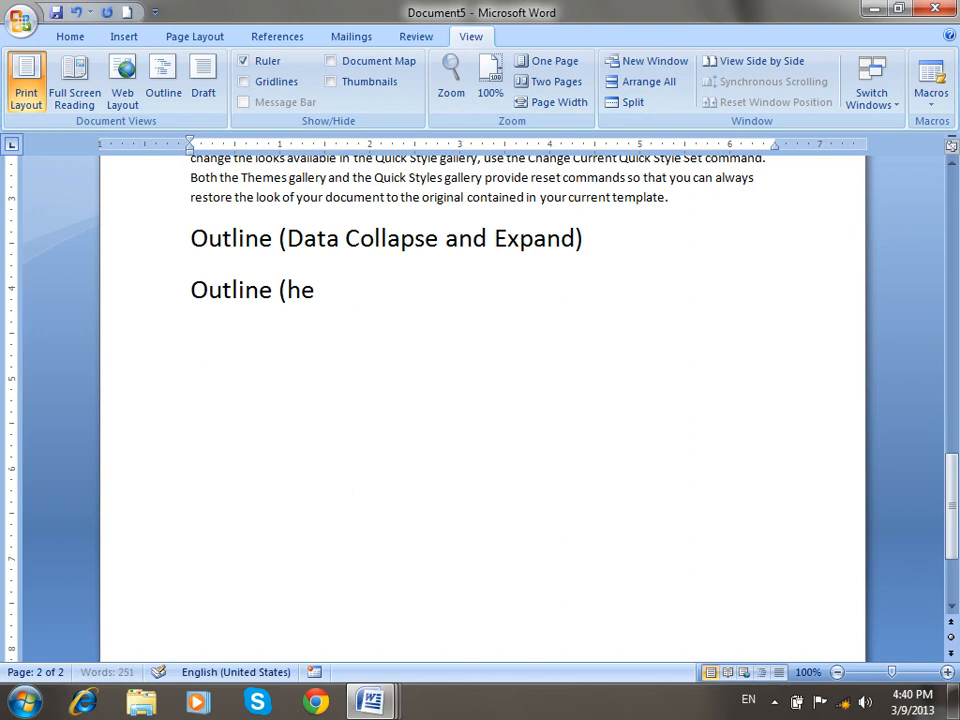
{"action": "type", "text": "ading_"}
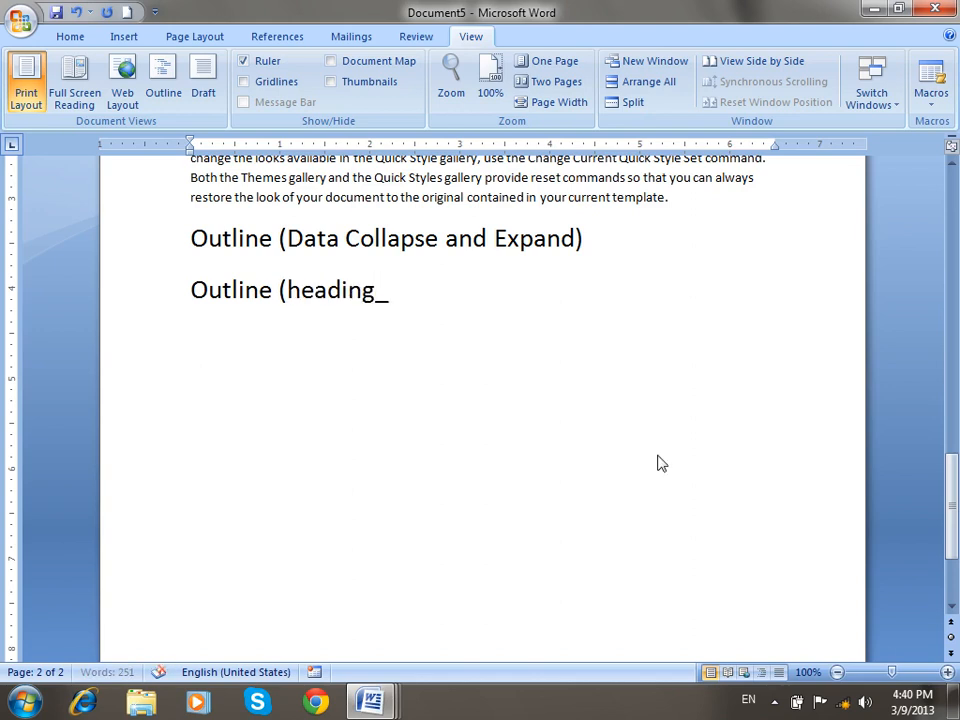
{"action": "key", "text": "BackSpace"}
{"action": "type", "text": ")"}
{"action": "left_click_drag", "start_coordinate": [956, 508], "coordinate": [957, 192]}
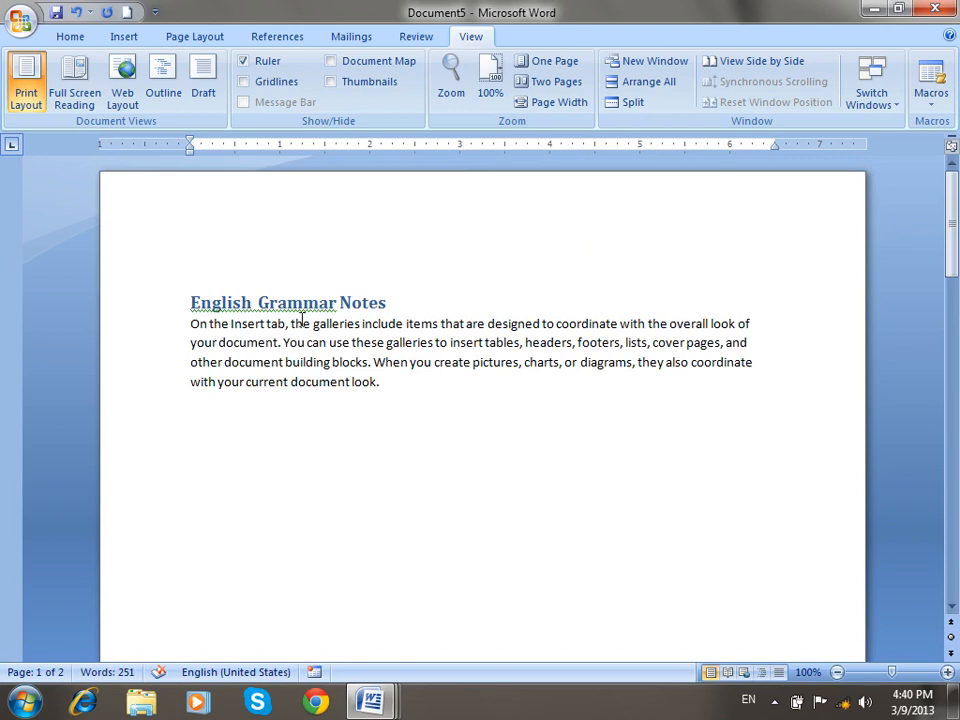
{"action": "left_click", "coordinate": [166, 95]}
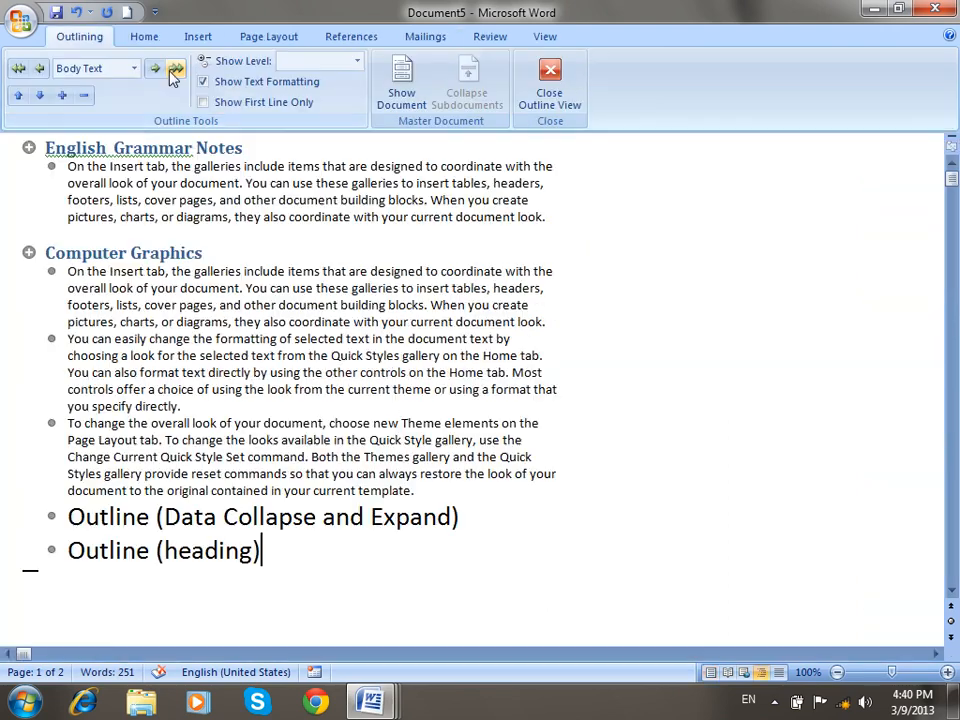
Collapse the Computer Graphics and English Grammar Notes sections to their headings, then expand them again.
{"action": "double_click", "coordinate": [29, 253]}
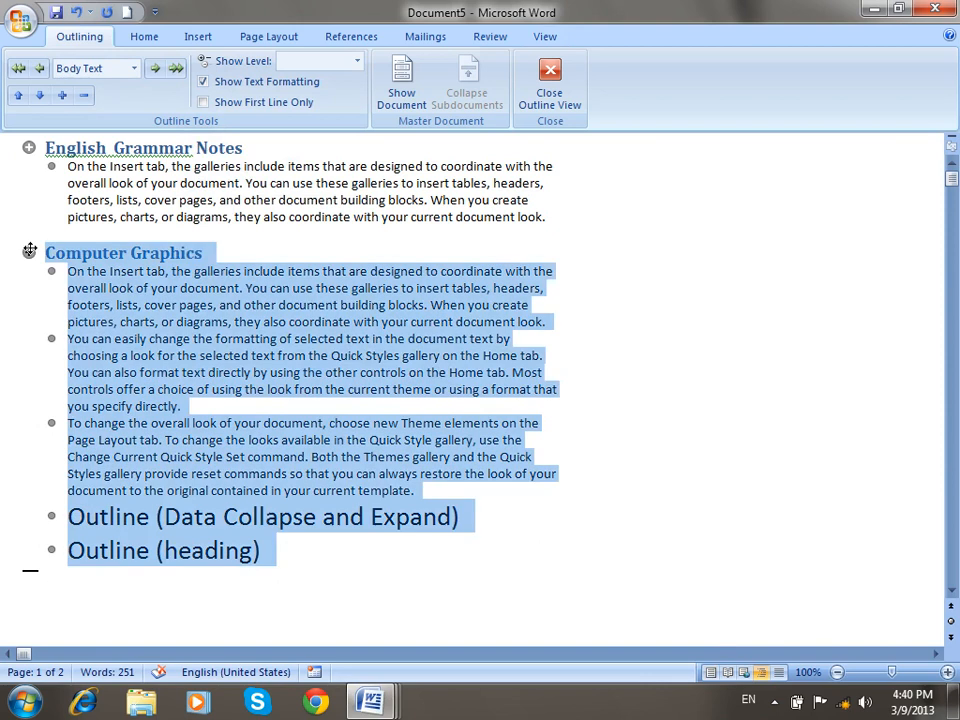
{"action": "double_click", "coordinate": [29, 148]}
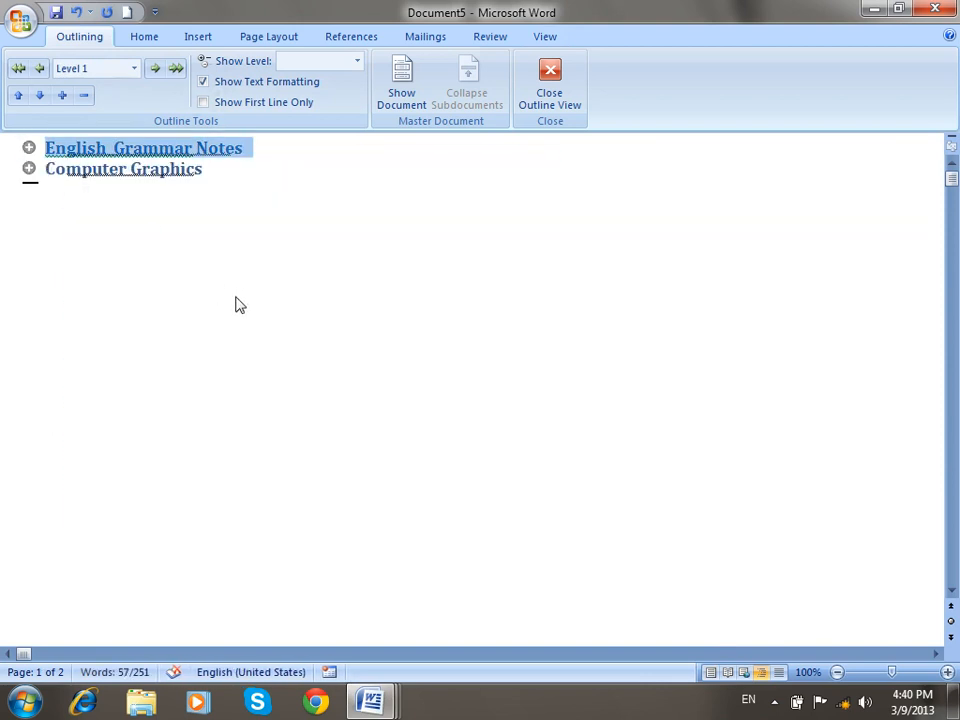
{"action": "double_click", "coordinate": [30, 150]}
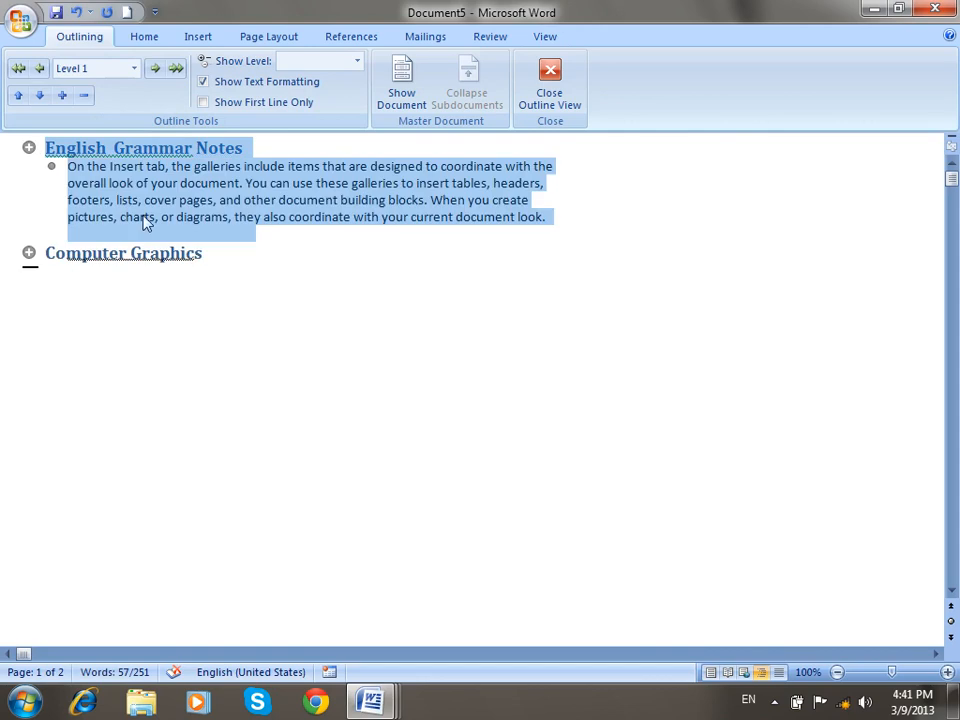
{"action": "left_click", "coordinate": [304, 222]}
{"action": "double_click", "coordinate": [29, 253]}
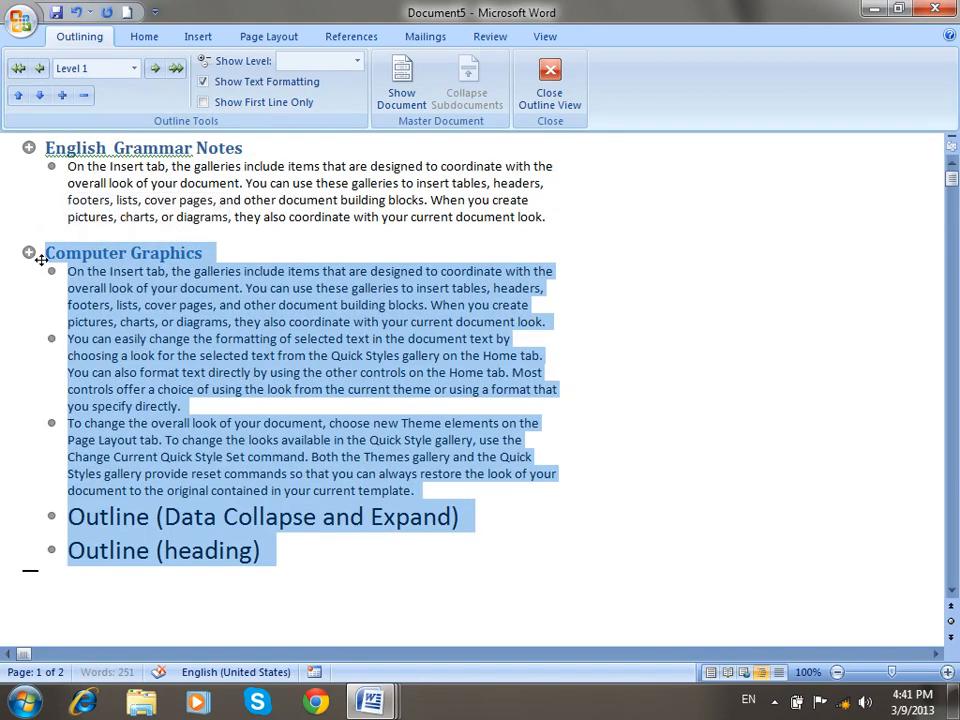
{"action": "left_click", "coordinate": [208, 305]}
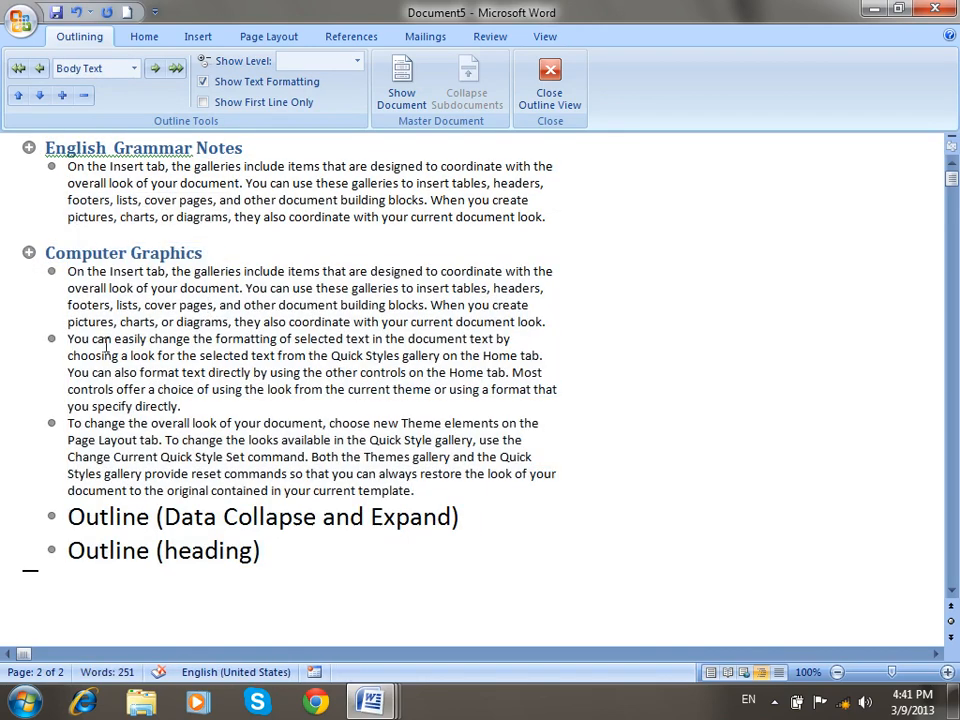
Collapse and re-expand each section again, try the Collapse/Expand buttons on Computer Graphics, and close Outline view.
{"action": "double_click", "coordinate": [28, 253]}
{"action": "left_click", "coordinate": [27, 148]}
{"action": "double_click", "coordinate": [26, 148]}
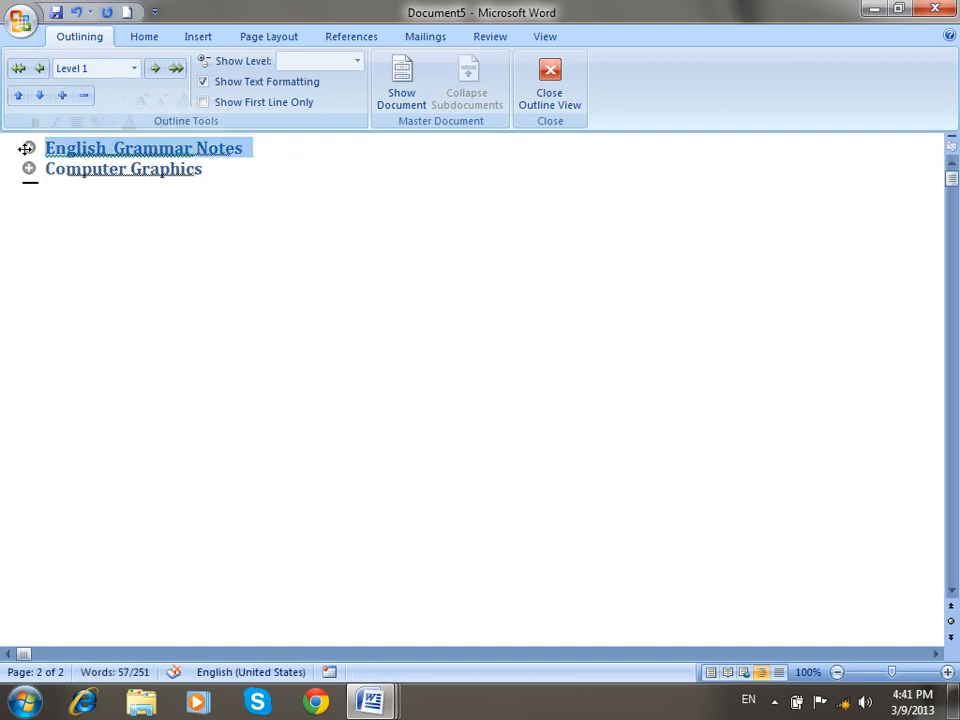
{"action": "double_click", "coordinate": [27, 148]}
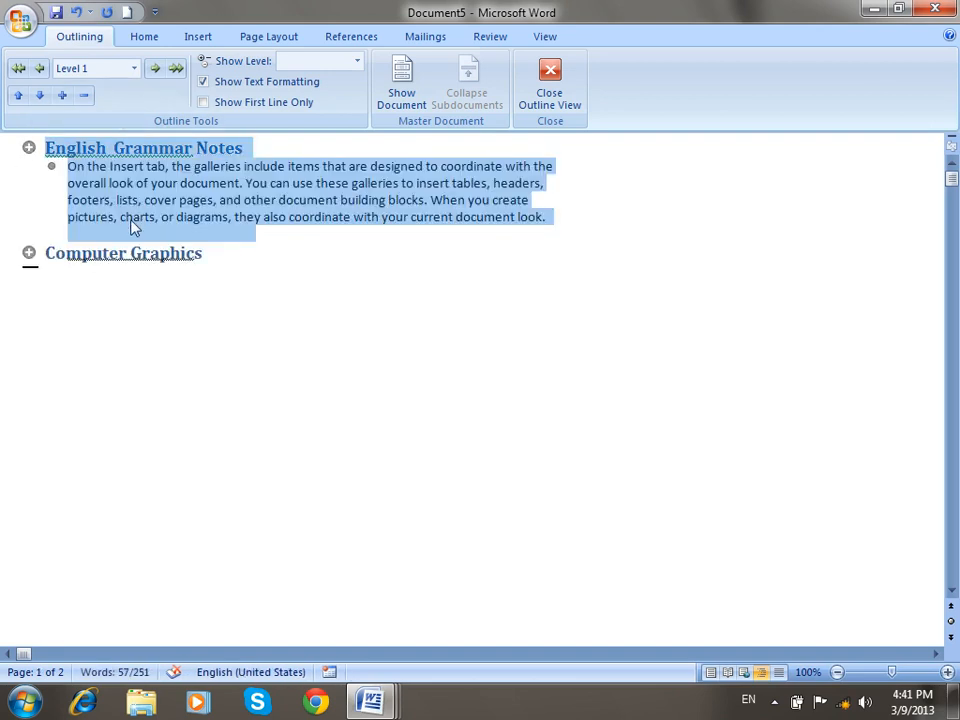
{"action": "left_click", "coordinate": [161, 199]}
{"action": "left_click", "coordinate": [30, 253]}
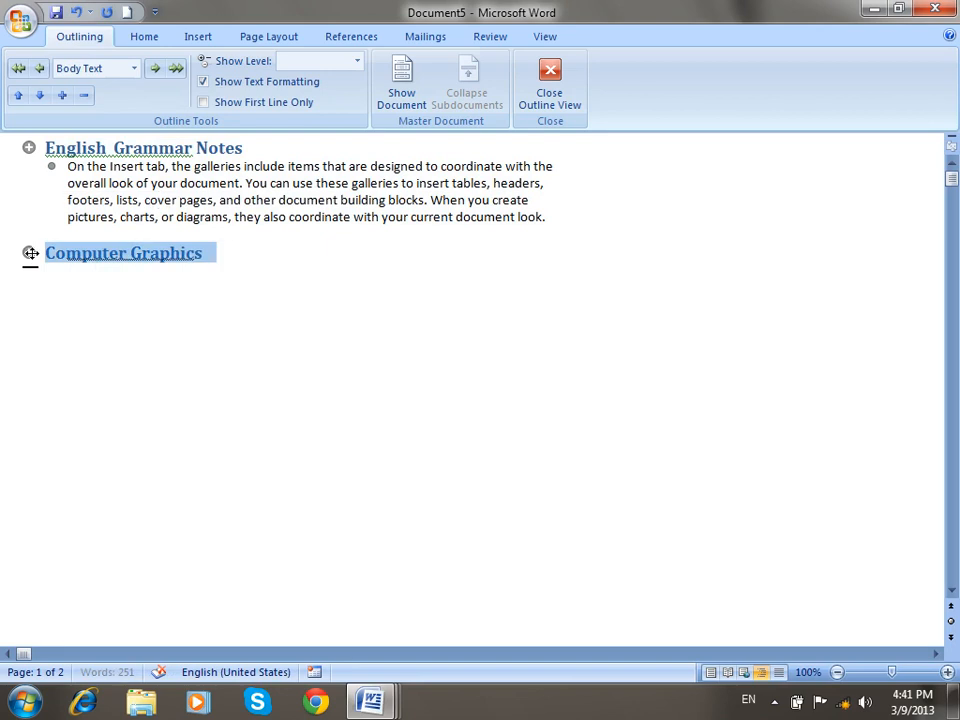
{"action": "double_click", "coordinate": [30, 253]}
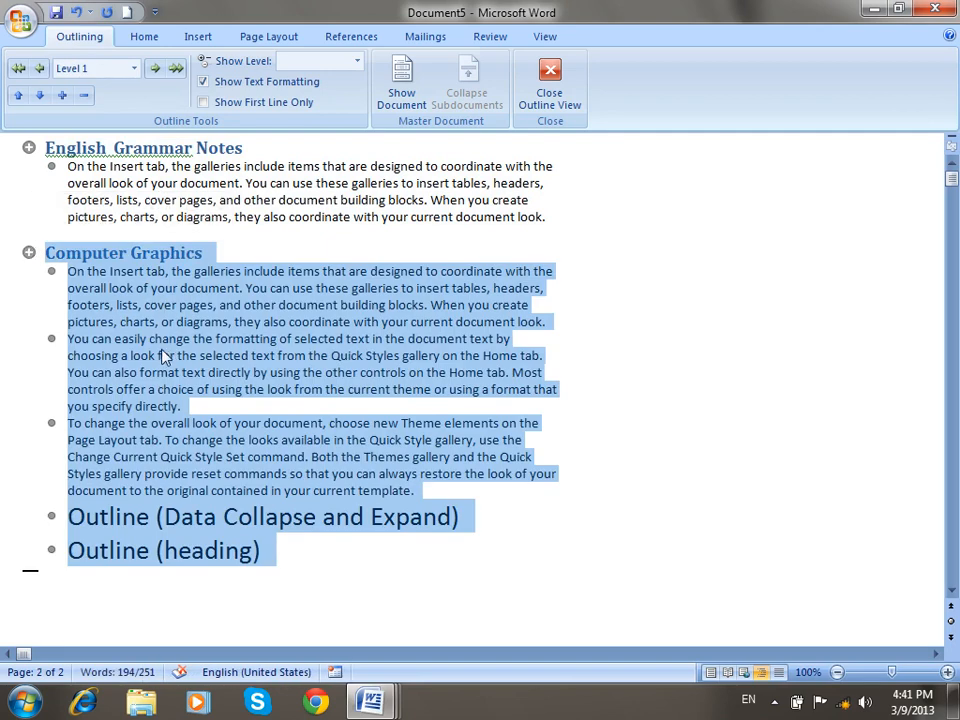
{"action": "left_click", "coordinate": [84, 97]}
{"action": "left_click", "coordinate": [62, 96]}
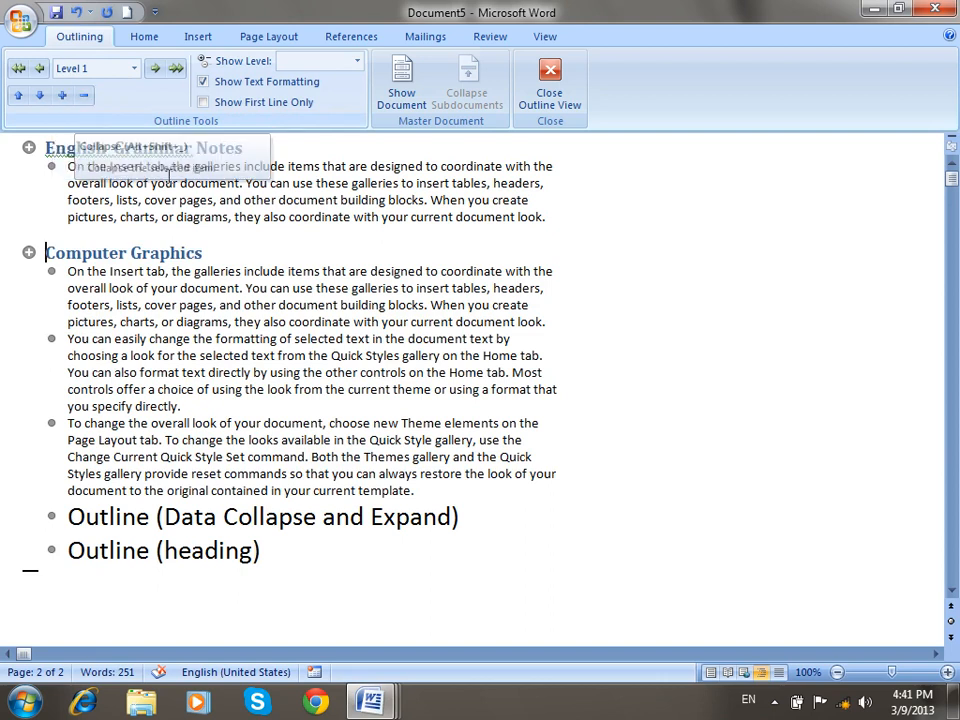
{"action": "left_click", "coordinate": [549, 82]}
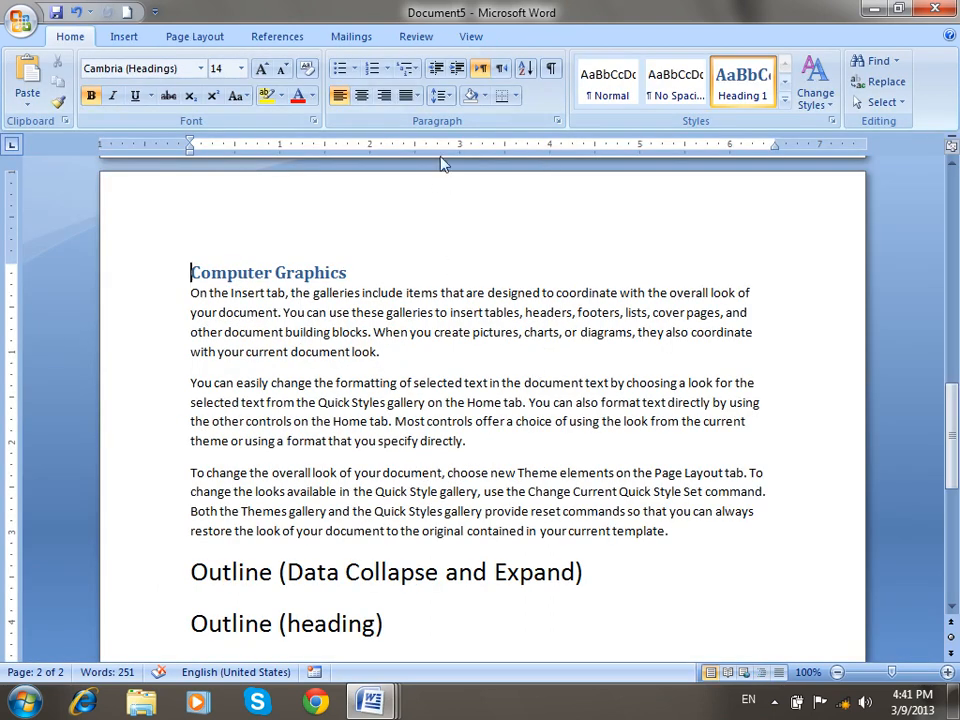
Scroll up to the first paragraph and delete the page break before Computer Graphics.
{"action": "left_click", "coordinate": [418, 38]}
{"action": "left_click", "coordinate": [479, 42]}
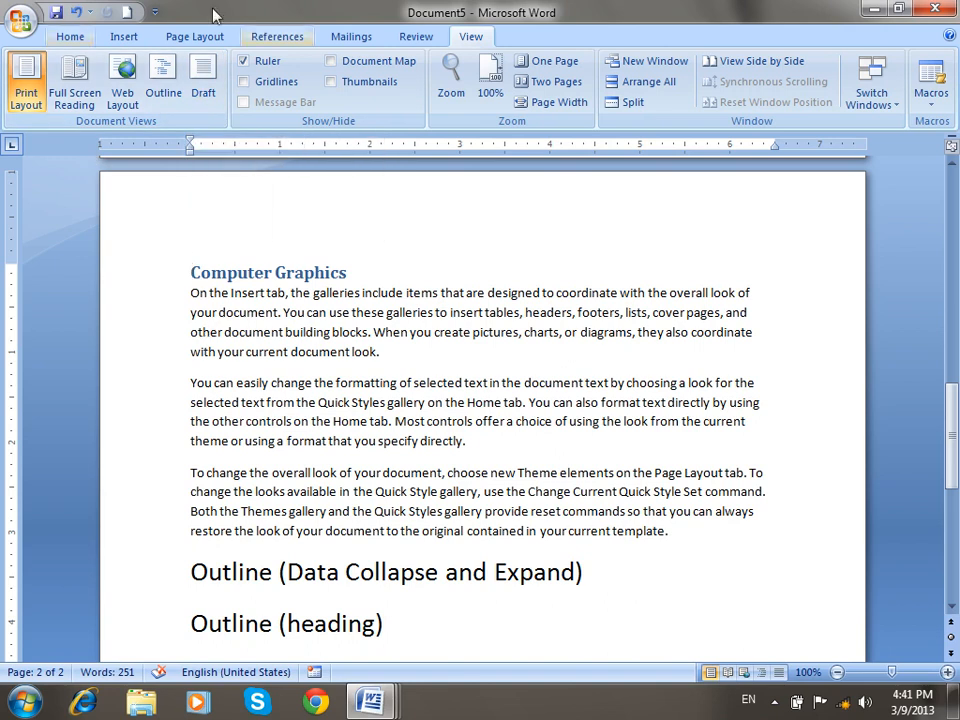
{"action": "scroll", "coordinate": [612, 275], "scroll_direction": "up", "scroll_amount": 15}
{"action": "scroll", "coordinate": [612, 275], "scroll_direction": "up", "scroll_amount": 3}
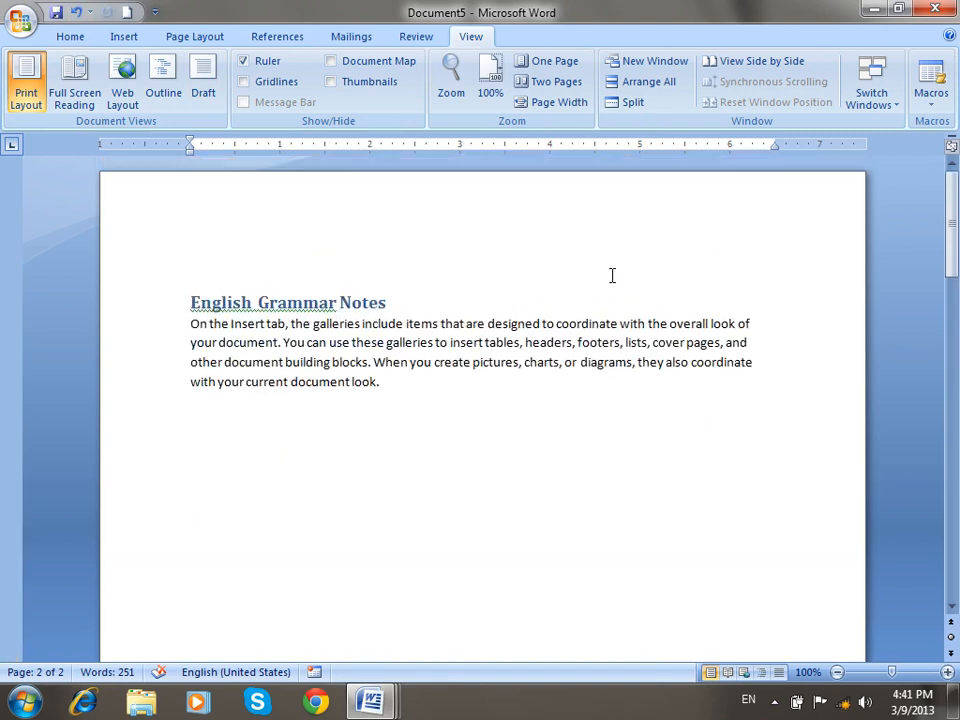
{"action": "left_click", "coordinate": [435, 450]}
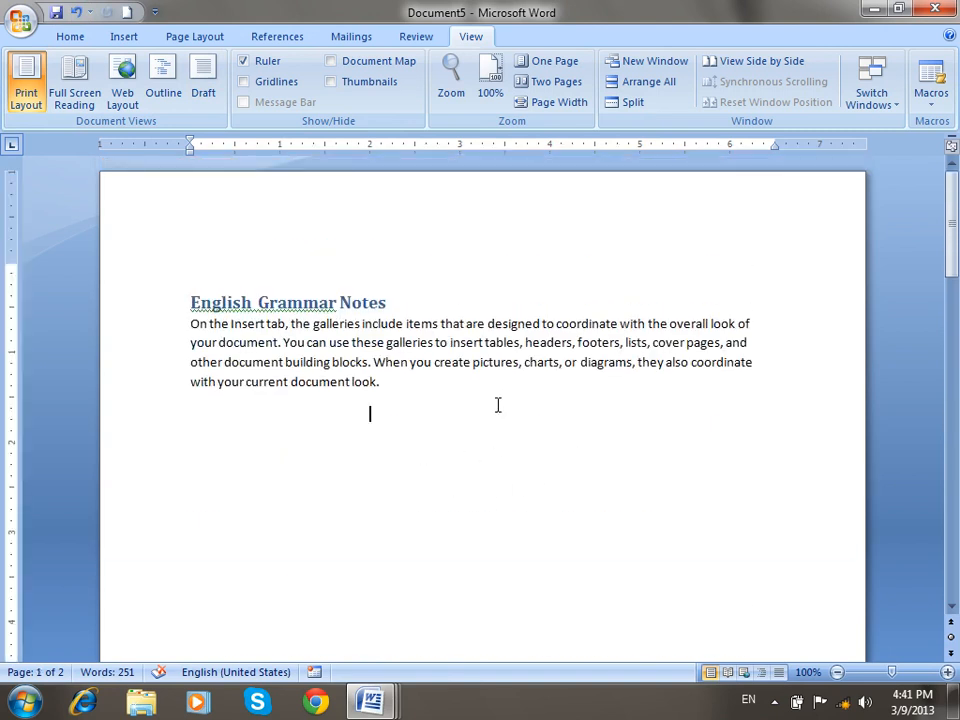
{"action": "key", "text": "Down"}
{"action": "key", "text": "Delete"}
{"action": "key", "text": "Delete"}
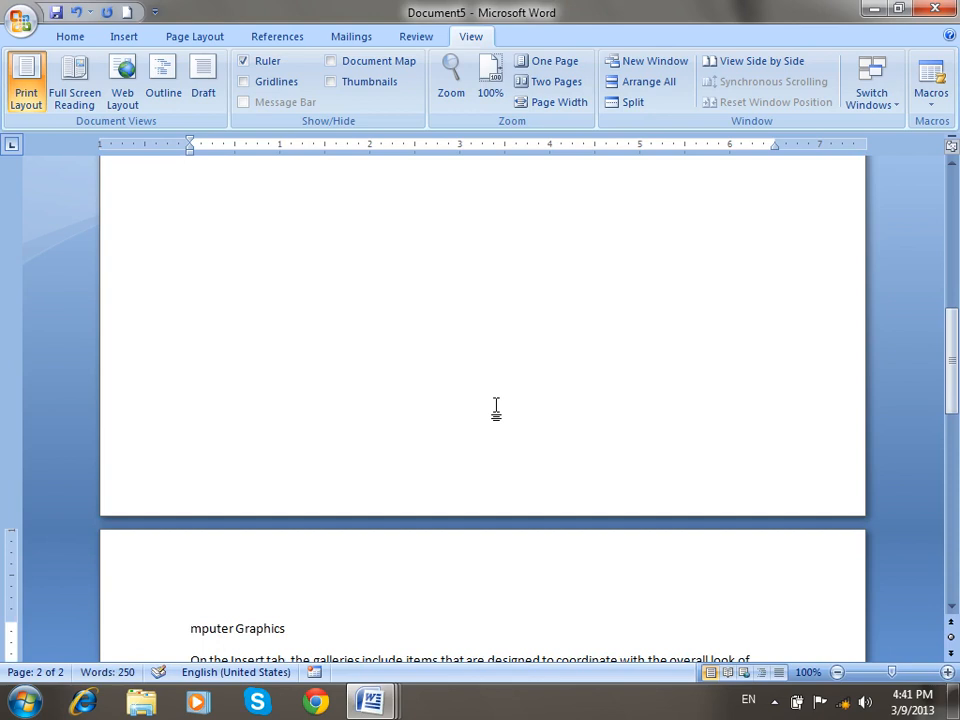
Remove the remaining break, undo accidental deletions, and retype 'Co' to restore 'Computer Graphics'.
{"action": "scroll", "coordinate": [494, 412], "scroll_direction": "up", "scroll_amount": 6}
{"action": "scroll", "coordinate": [492, 418], "scroll_direction": "up", "scroll_amount": 5}
{"action": "left_click", "coordinate": [488, 347]}
{"action": "key", "text": "Delete"}
{"action": "key", "text": "Delete"}
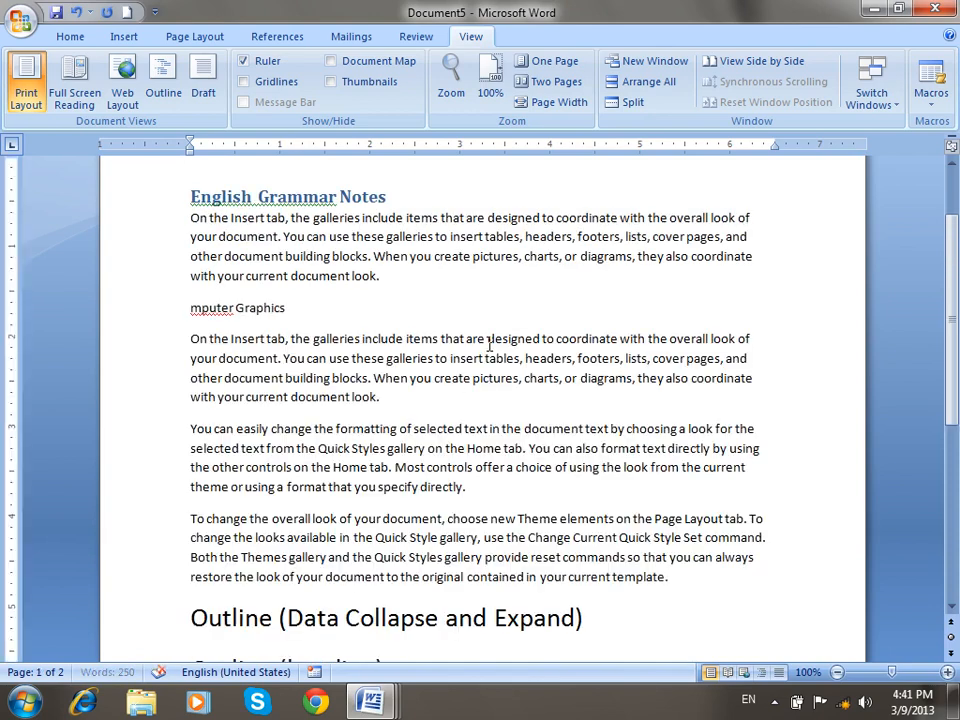
{"action": "key", "text": "ctrl+z"}
{"action": "key", "text": "ctrl+z"}
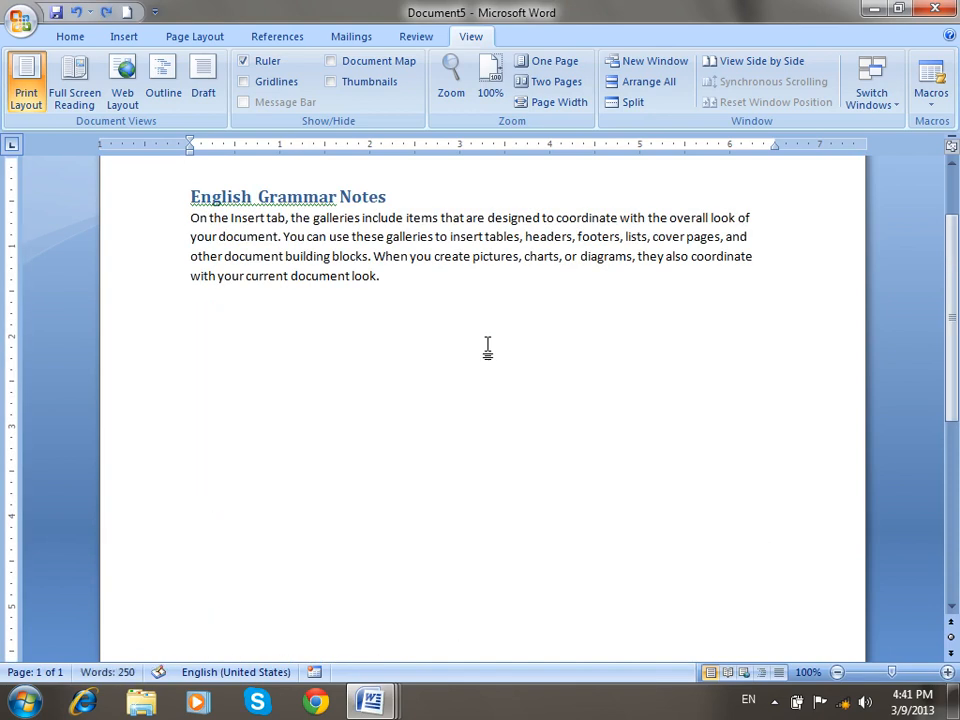
{"action": "key", "text": "Delete"}
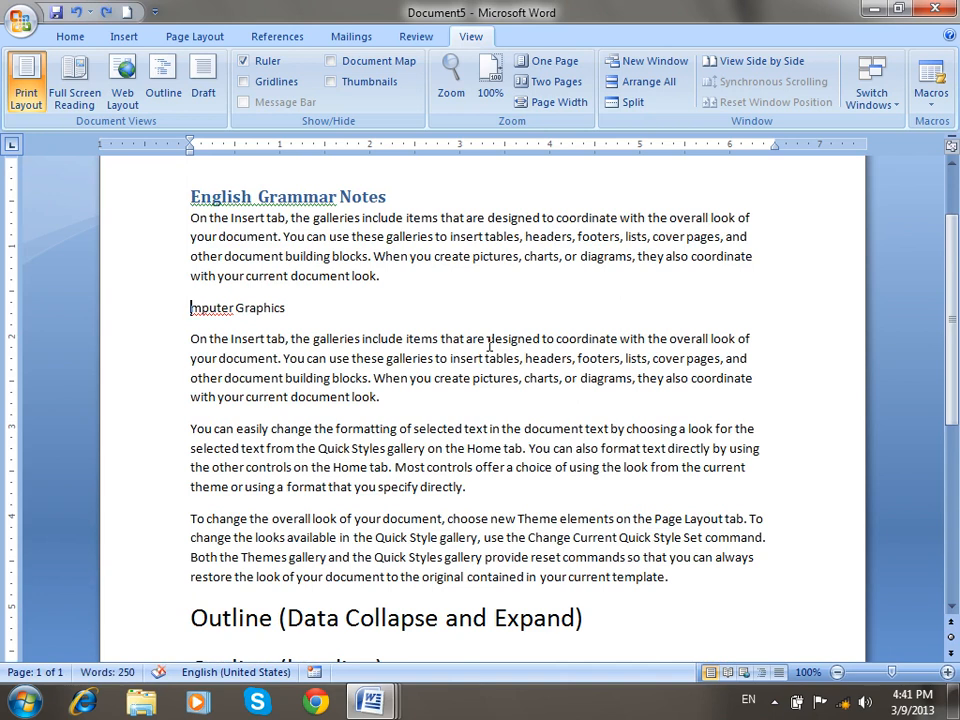
{"action": "type", "text": "C"}
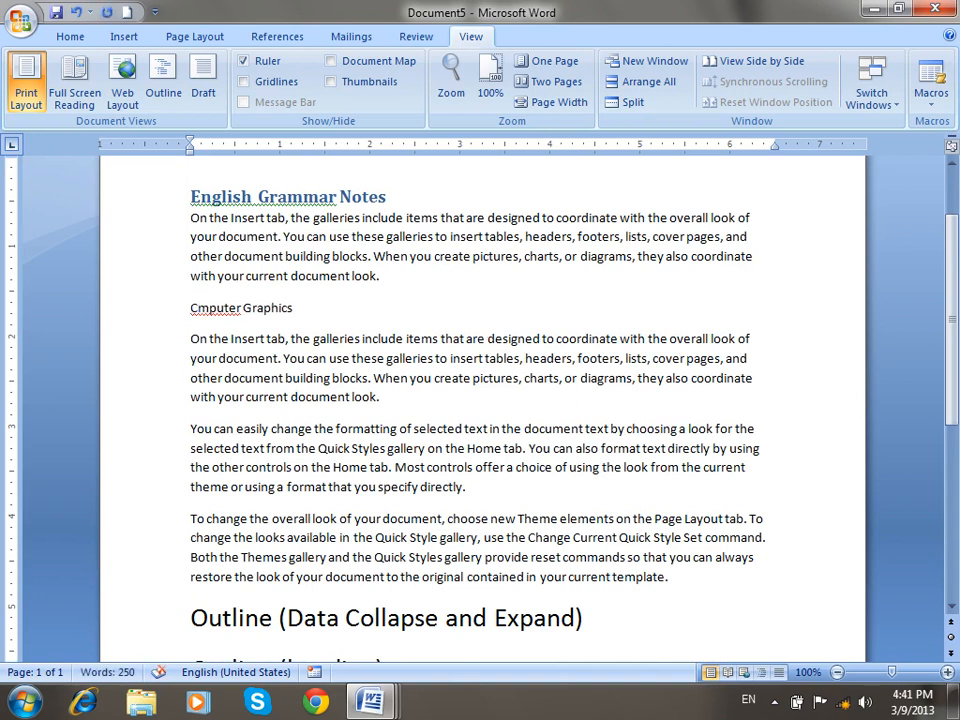
{"action": "type", "text": "o"}
{"action": "left_click", "coordinate": [535, 320]}
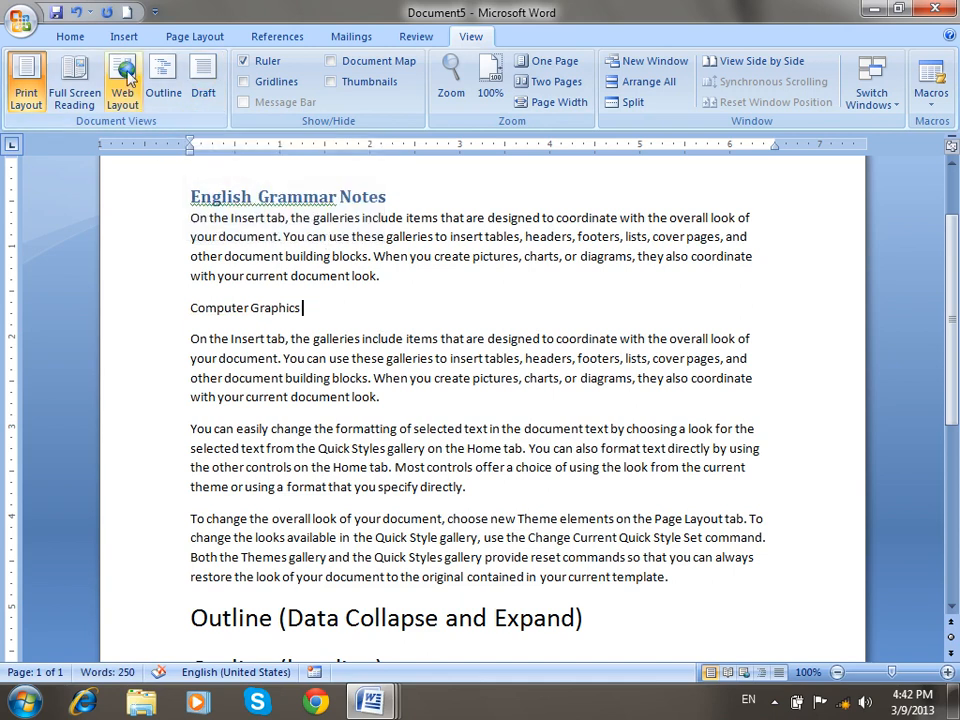
{"action": "left_click", "coordinate": [125, 38]}
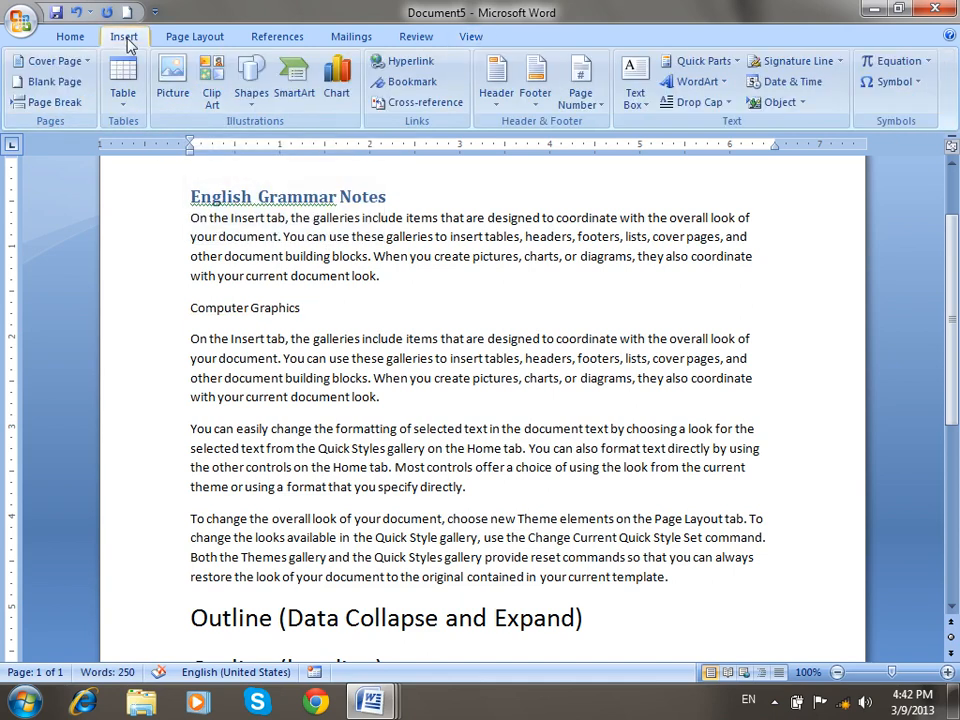
Draw two ovals over the text, styling the first blue and the second red.
{"action": "left_click", "coordinate": [251, 85]}
{"action": "left_click", "coordinate": [318, 145]}
{"action": "left_click_drag", "start_coordinate": [525, 203], "coordinate": [680, 326]}
{"action": "left_click", "coordinate": [255, 85]}
{"action": "left_click", "coordinate": [93, 62]}
{"action": "left_click_drag", "start_coordinate": [210, 298], "coordinate": [390, 453]}
{"action": "left_click", "coordinate": [308, 82]}
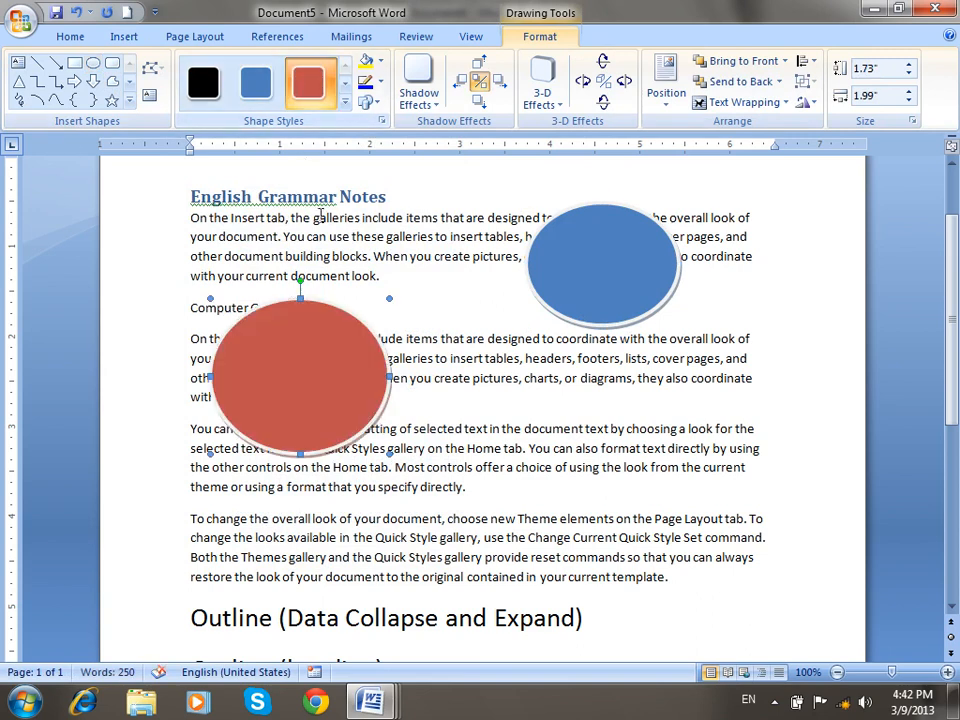
Draw a rectangle over the lower paragraphs, give it a purple gradient style, and move it up-right.
{"action": "left_click_drag", "start_coordinate": [506, 427], "coordinate": [680, 557]}
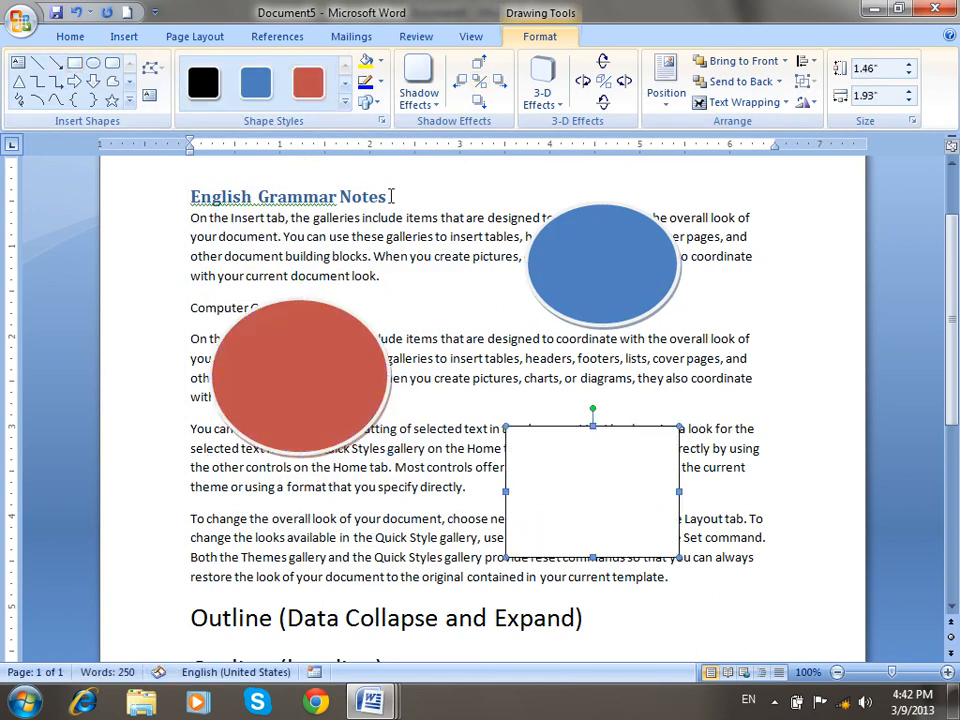
{"action": "left_click", "coordinate": [346, 102]}
{"action": "left_click", "coordinate": [425, 397]}
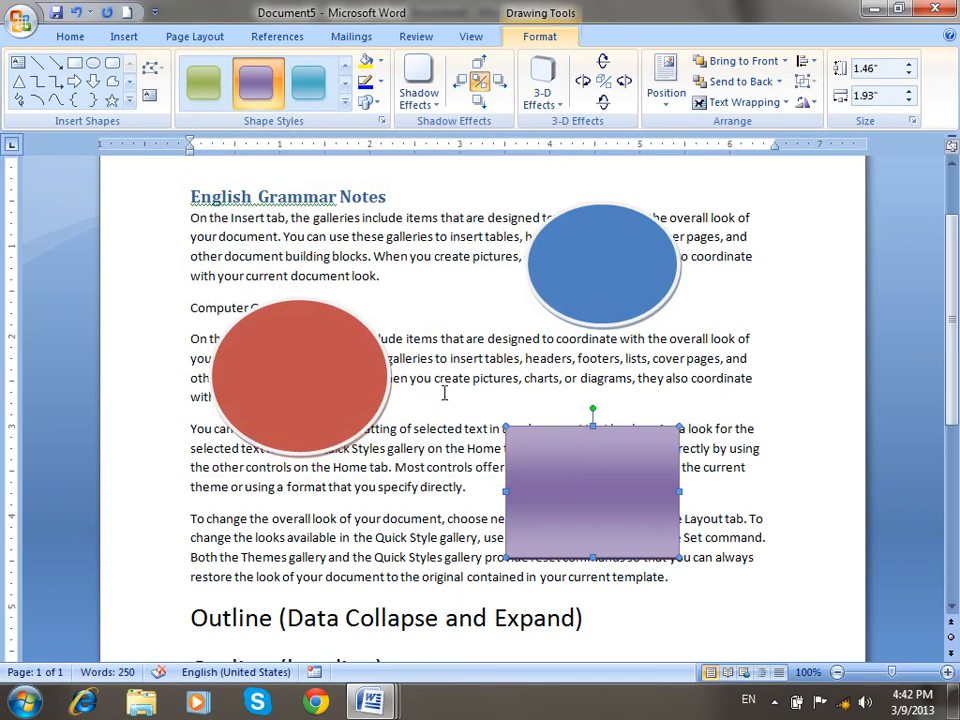
{"action": "left_click_drag", "start_coordinate": [606, 506], "coordinate": [652, 460]}
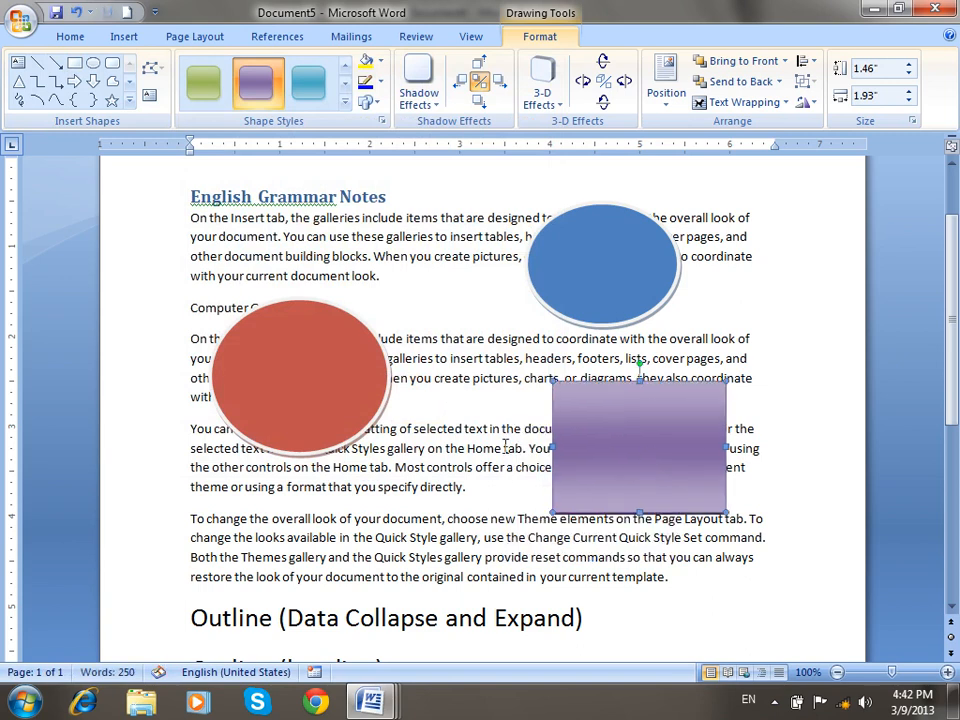
{"action": "left_click", "coordinate": [503, 447]}
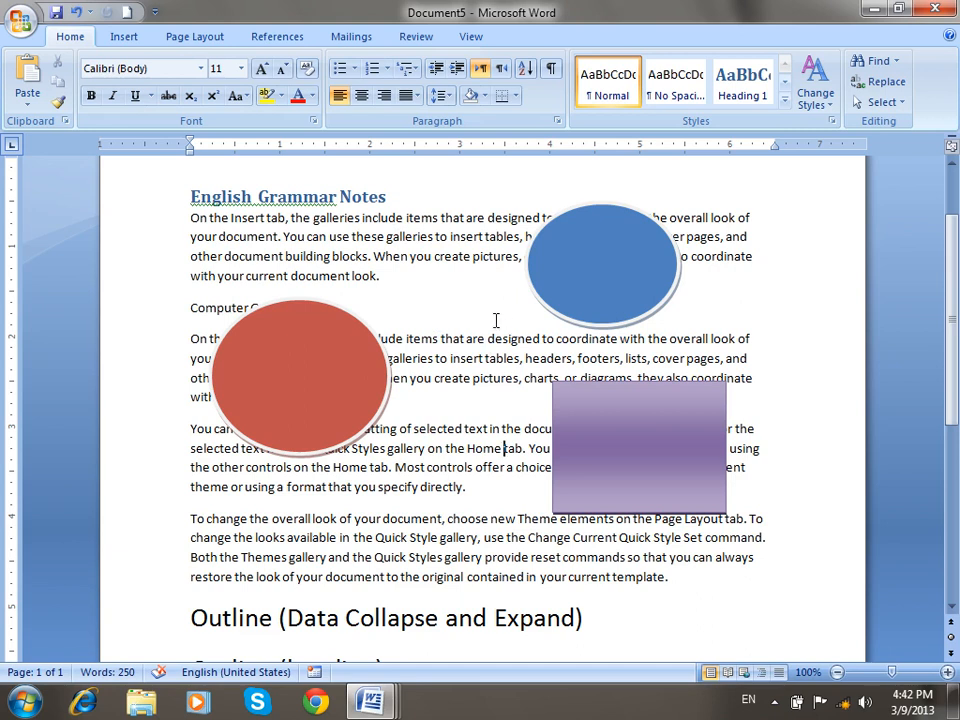
{"action": "left_click", "coordinate": [470, 36]}
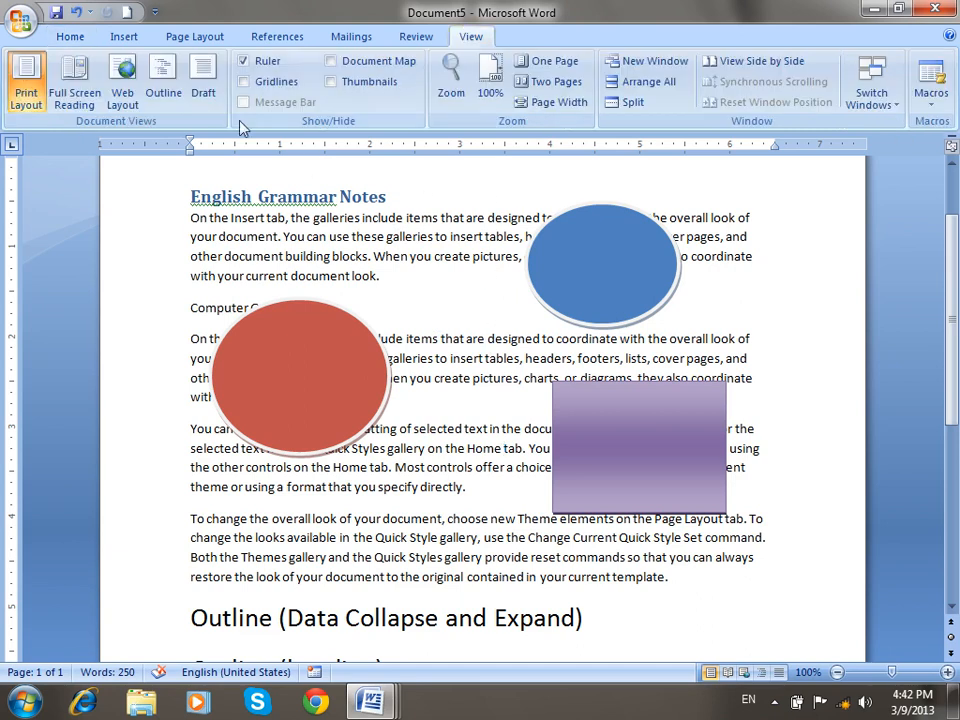
{"action": "left_click", "coordinate": [200, 88]}
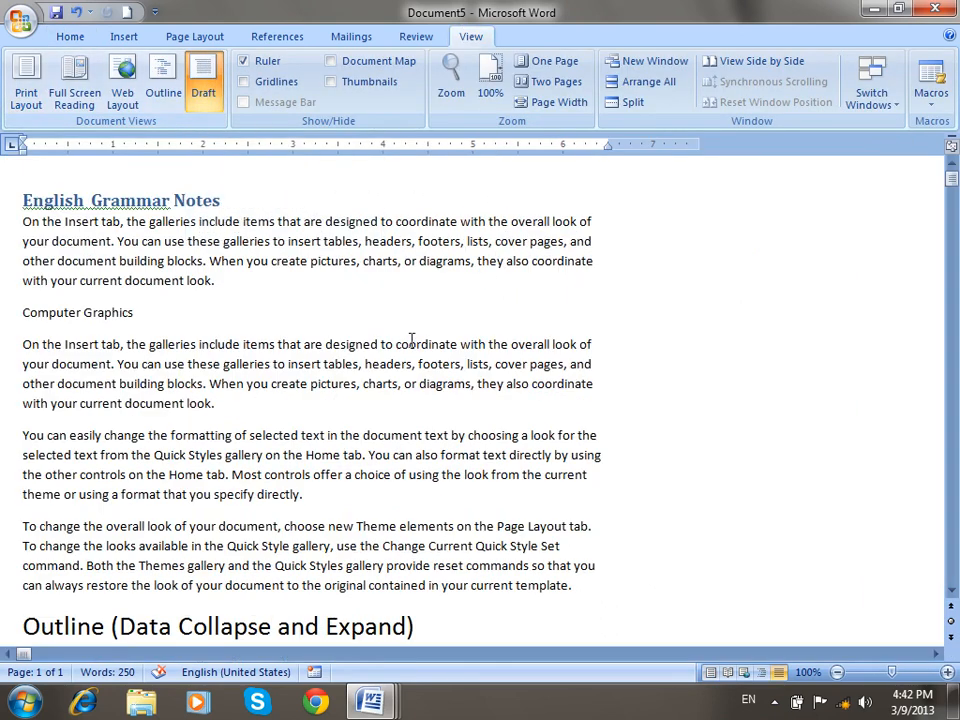
{"action": "scroll", "coordinate": [421, 364], "scroll_direction": "up", "scroll_amount": 3}
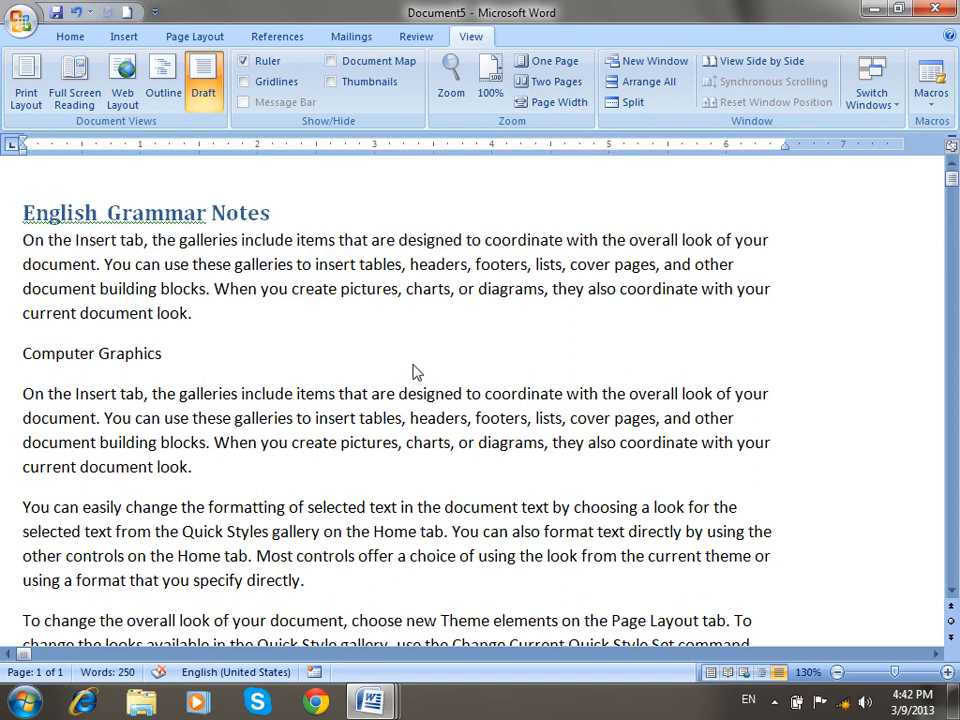
{"action": "left_click", "coordinate": [27, 84]}
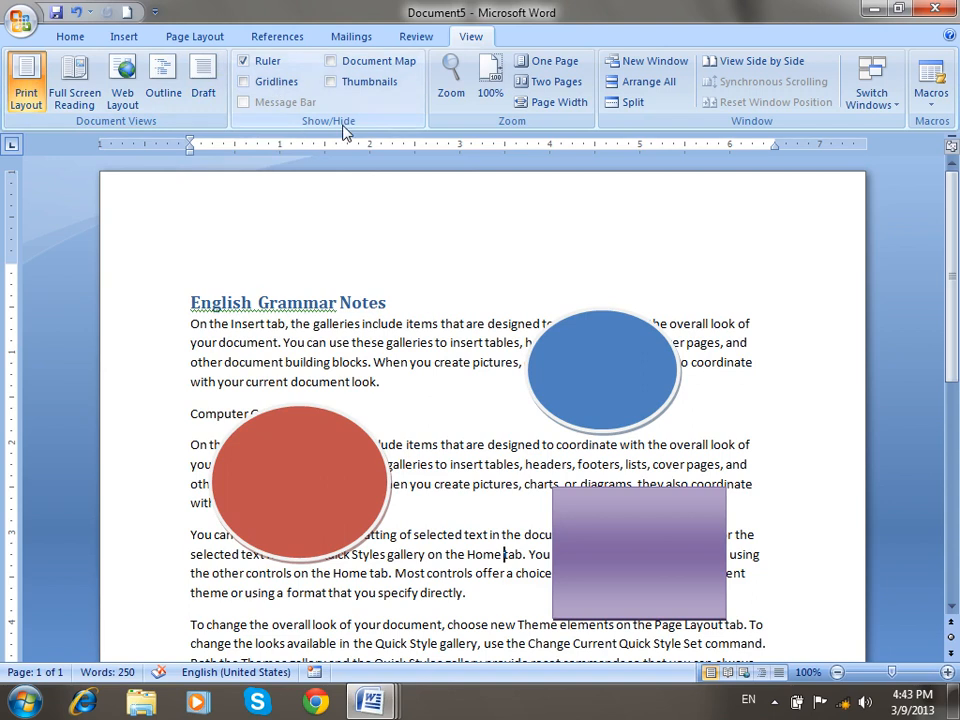
{"action": "left_click", "coordinate": [270, 66]}
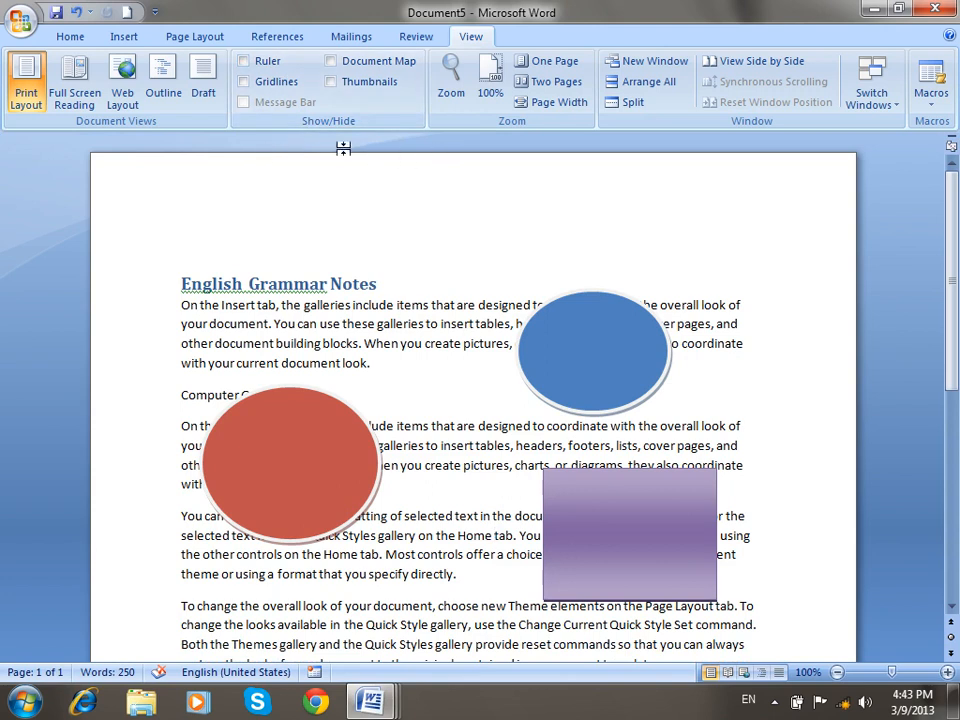
{"action": "left_click", "coordinate": [268, 66]}
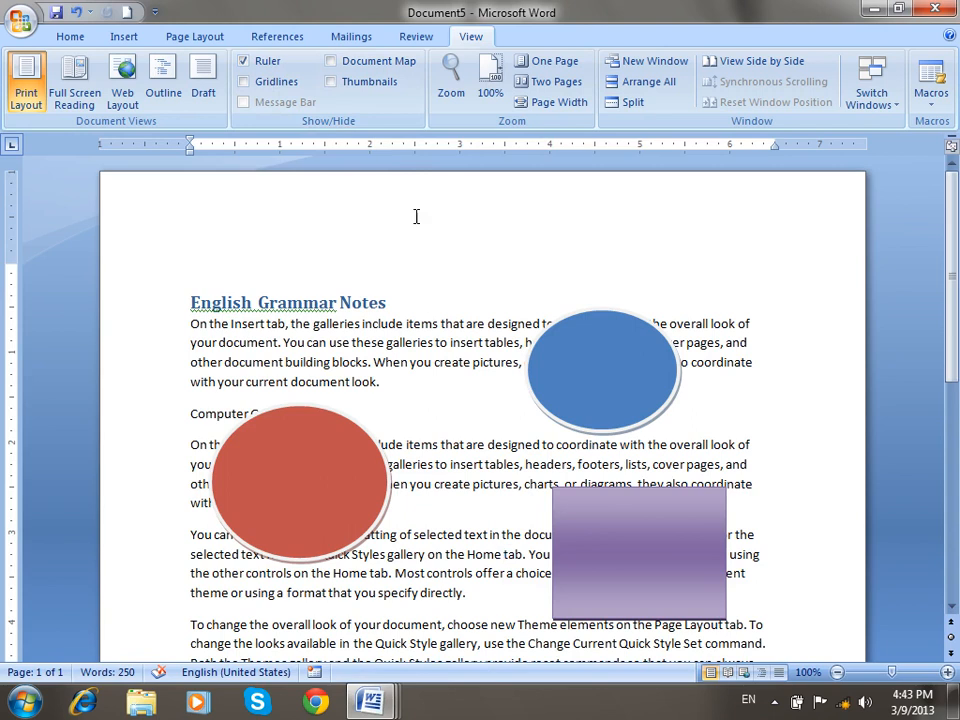
{"action": "left_click", "coordinate": [272, 84]}
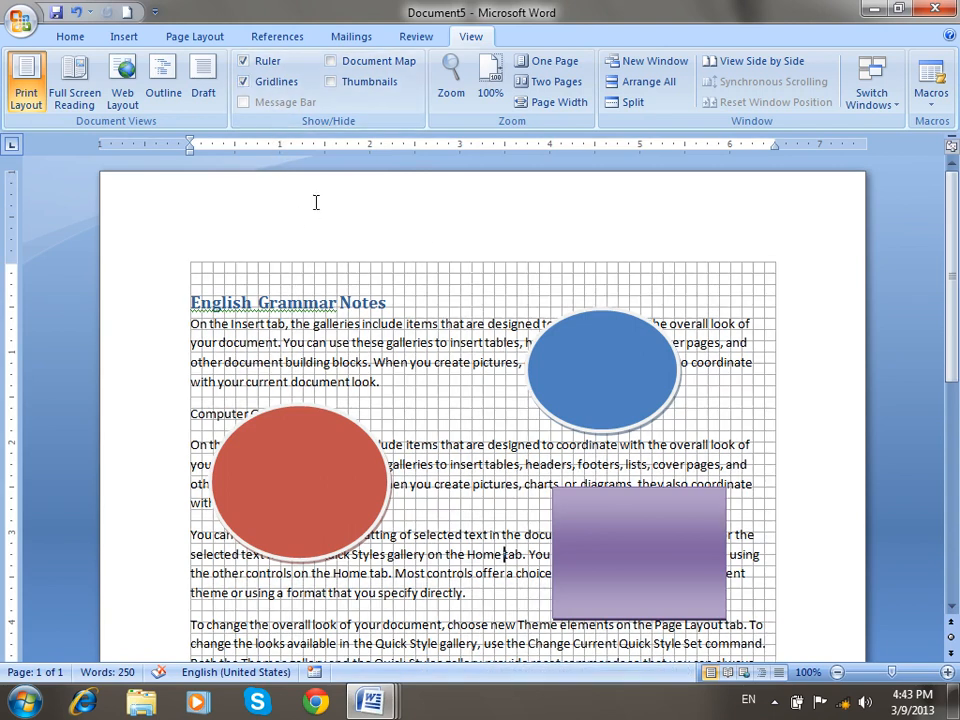
{"action": "left_click", "coordinate": [262, 83]}
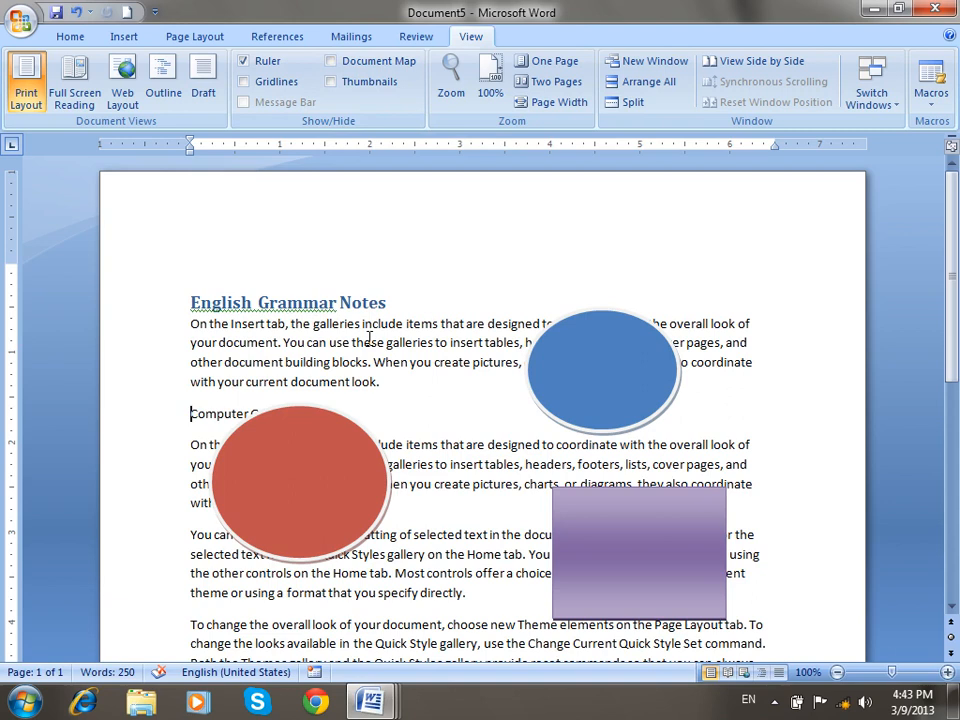
Insert a page break so Computer Graphics starts on a new page.
{"action": "key", "text": "shift+F10"}
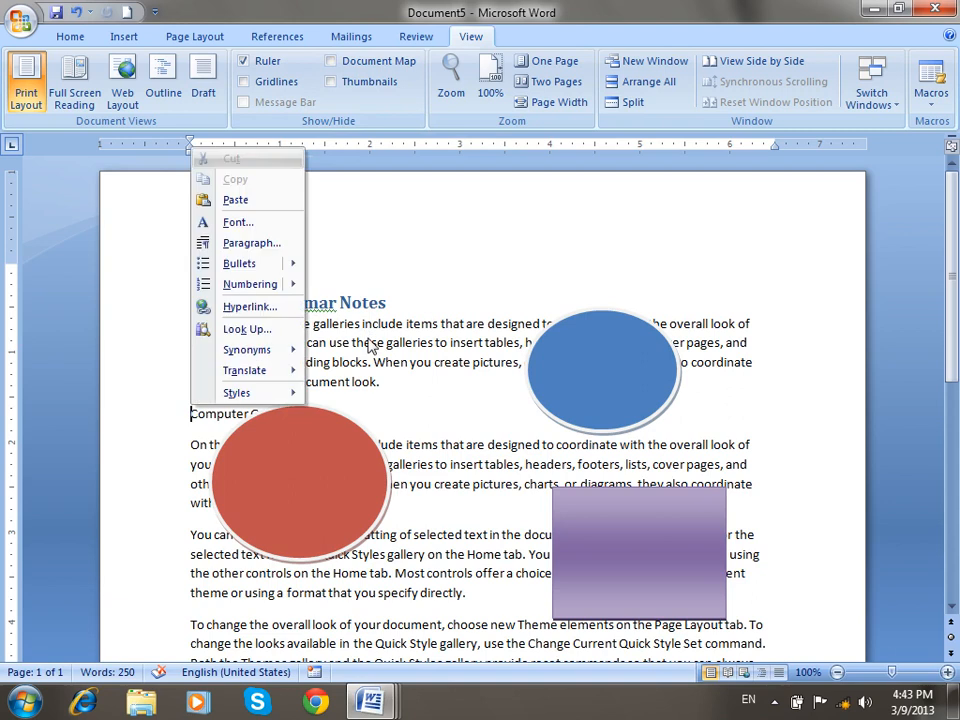
{"action": "key", "text": "Escape"}
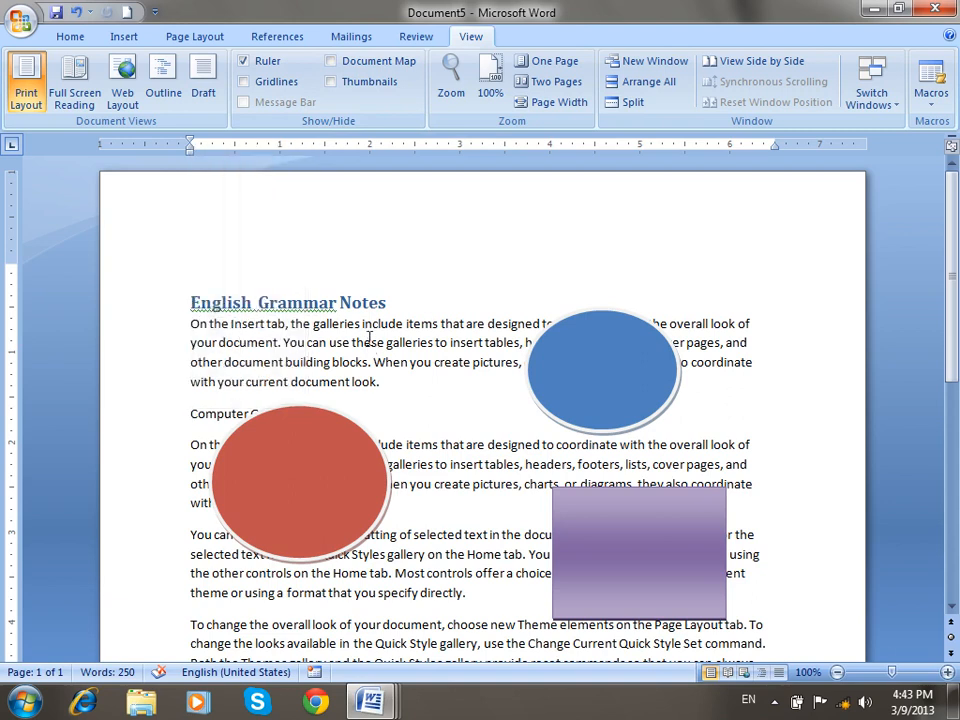
{"action": "key", "text": "ctrl+Return"}
{"action": "scroll", "coordinate": [365, 360], "scroll_direction": "down", "scroll_amount": 3}
Reapply Heading 1 to Computer Graphics, then scroll back up to page 1 with the ovals.
{"action": "left_click", "coordinate": [152, 349]}
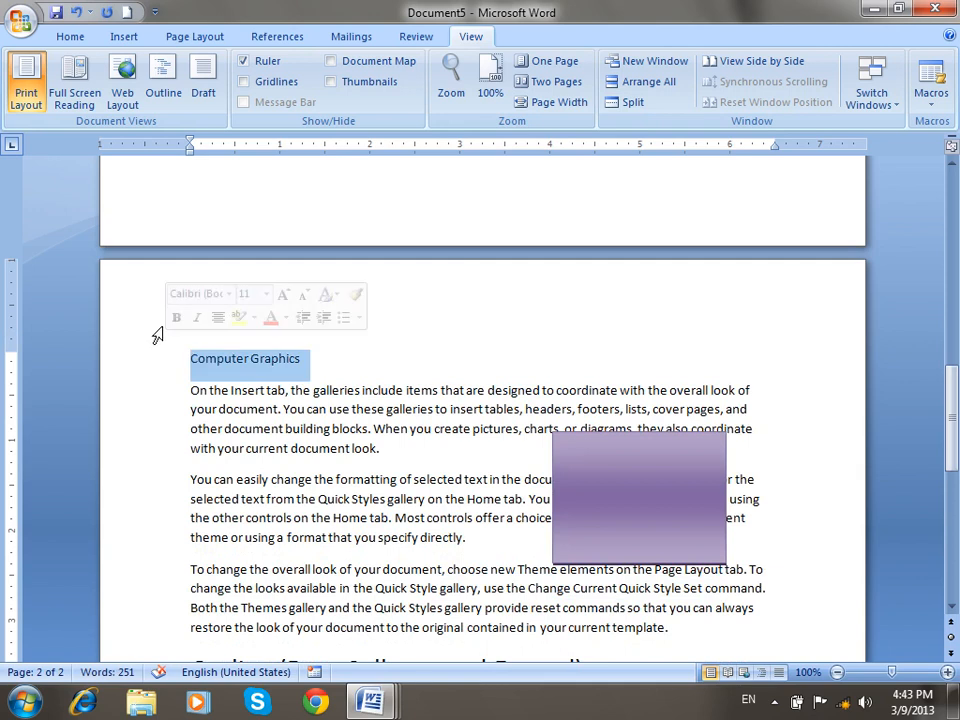
{"action": "left_click", "coordinate": [72, 38]}
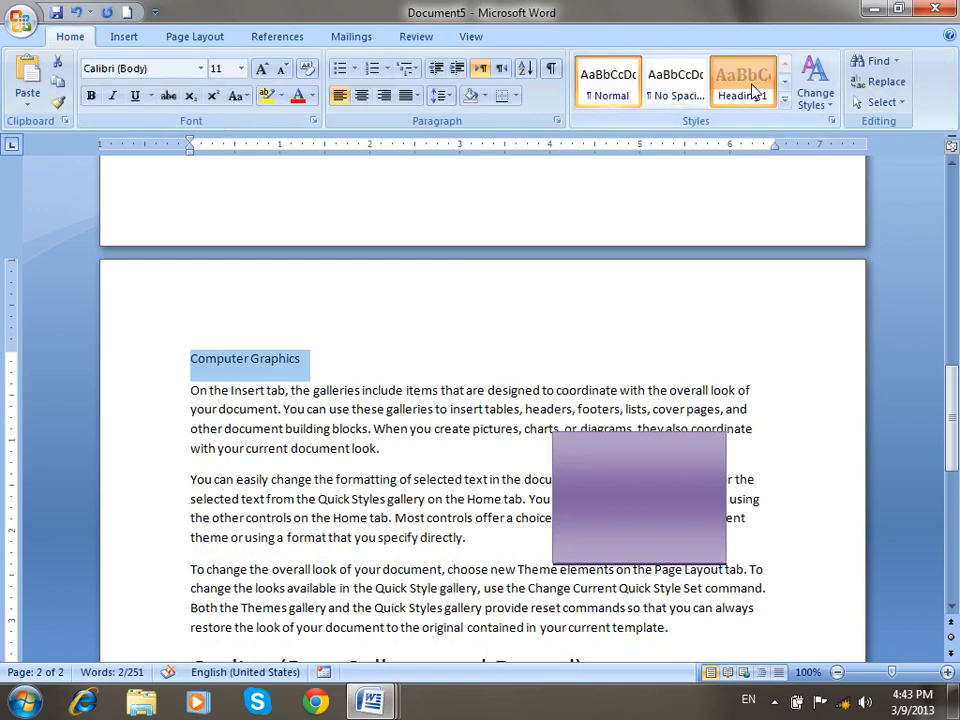
{"action": "left_click", "coordinate": [754, 88]}
{"action": "left_click_drag", "start_coordinate": [952, 420], "coordinate": [955, 225]}
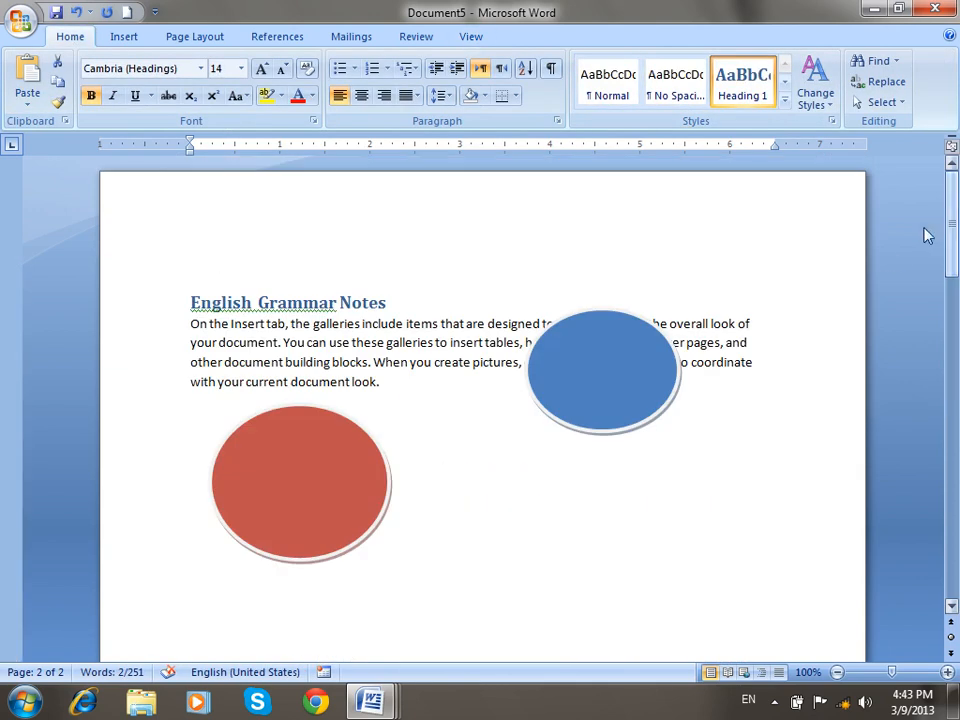
{"action": "scroll", "coordinate": [455, 382], "scroll_direction": "down", "scroll_amount": 5}
{"action": "scroll", "coordinate": [457, 382], "scroll_direction": "down", "scroll_amount": 8}
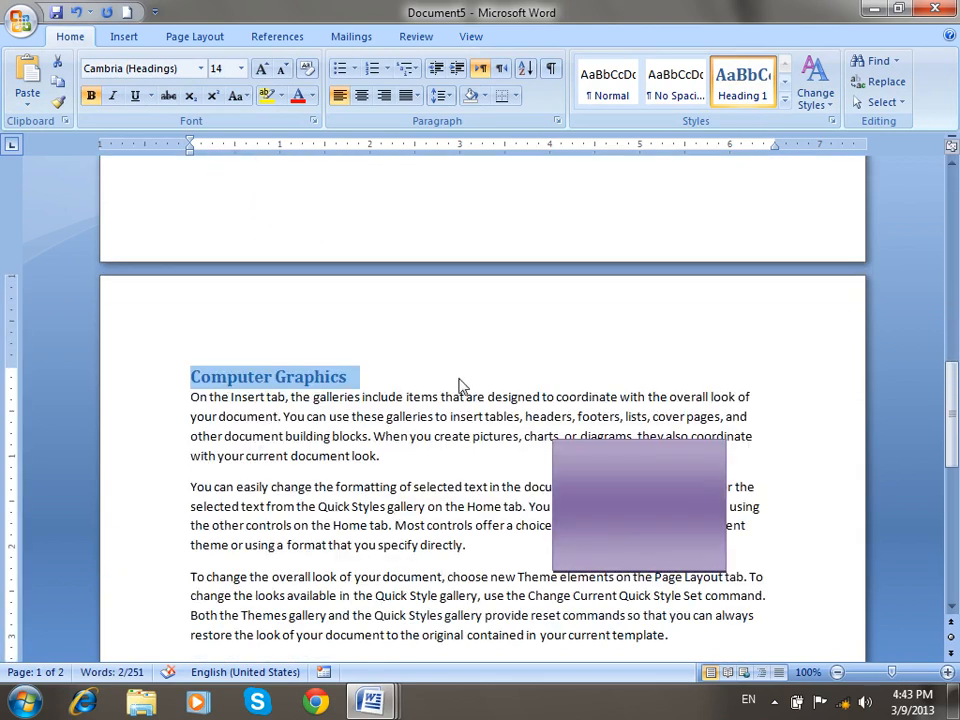
{"action": "left_click", "coordinate": [401, 445]}
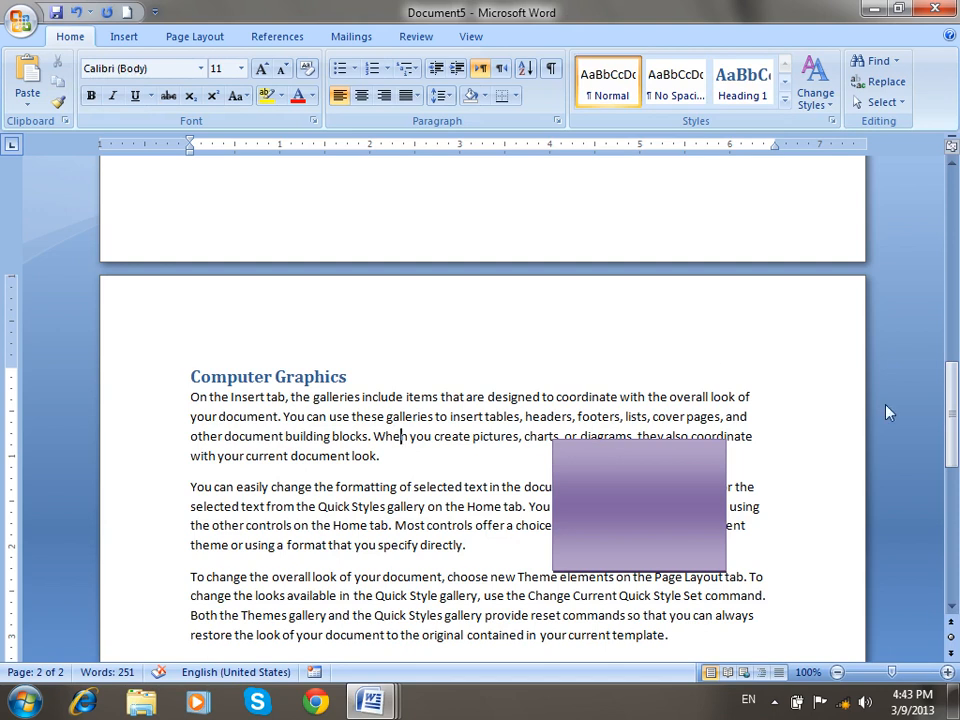
{"action": "left_click_drag", "start_coordinate": [952, 412], "coordinate": [935, 205]}
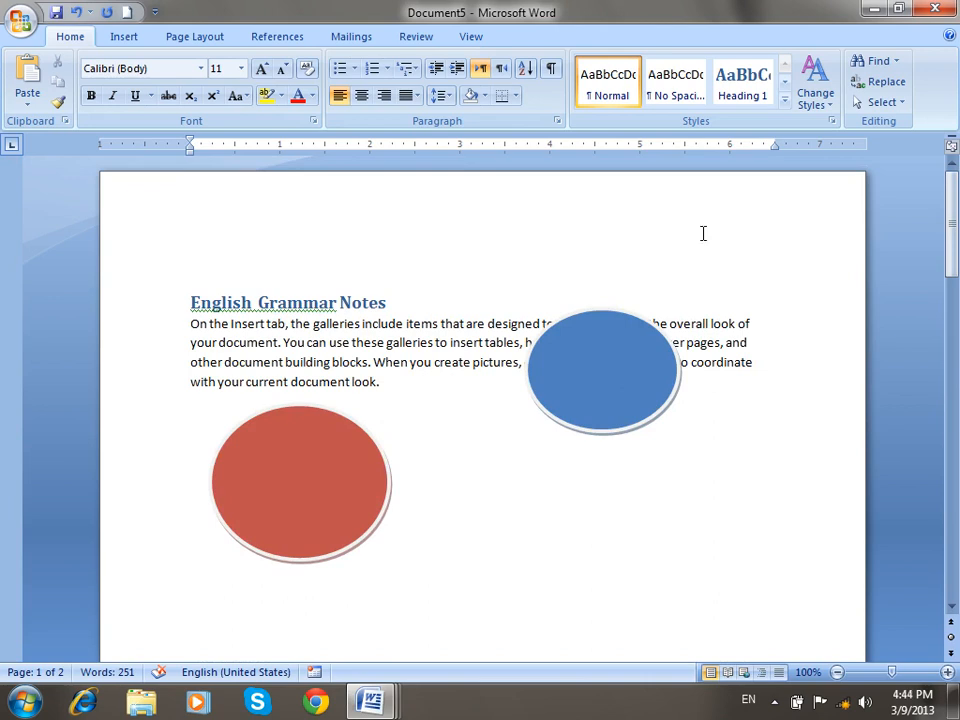
Use the Document Map to jump to English Grammar Notes and Computer Graphics, then hide it.
{"action": "left_click", "coordinate": [471, 36]}
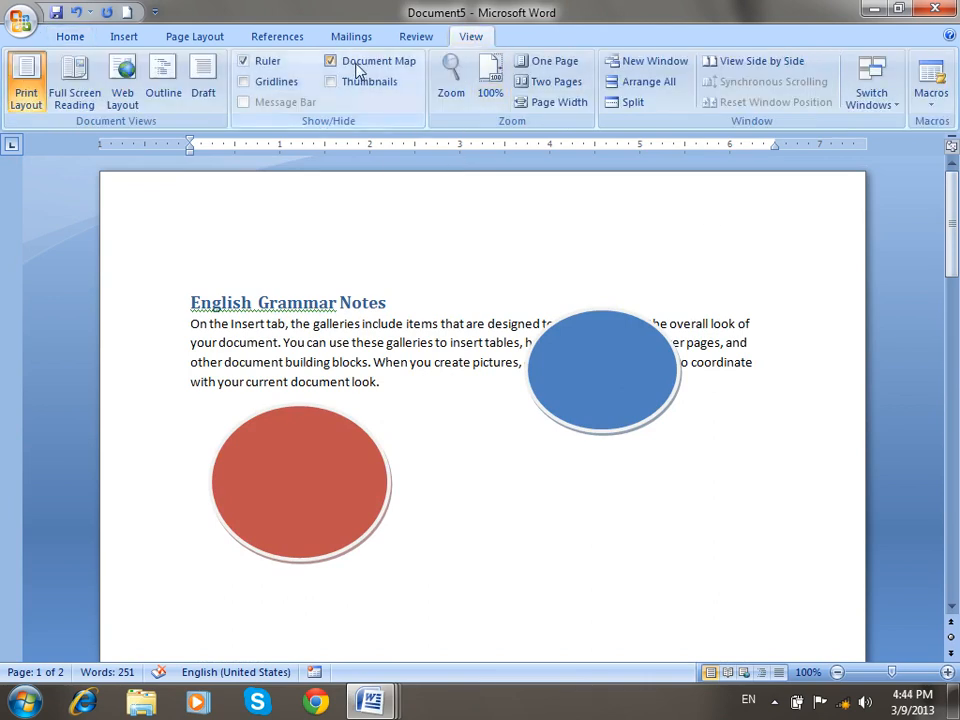
{"action": "left_click", "coordinate": [357, 68]}
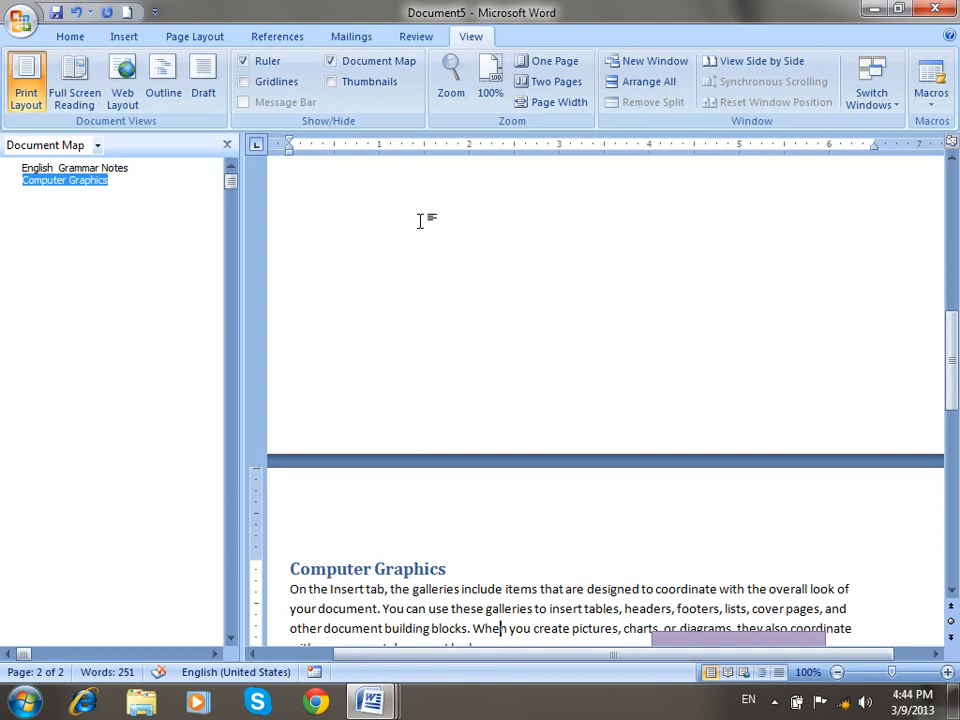
{"action": "left_click", "coordinate": [65, 170]}
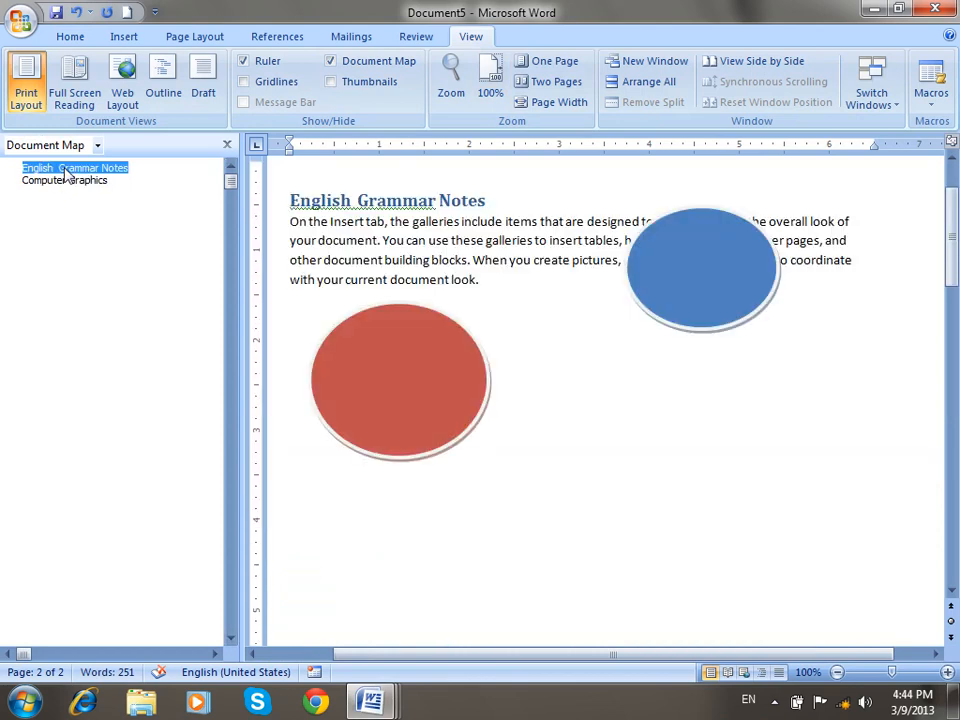
{"action": "left_click", "coordinate": [65, 182]}
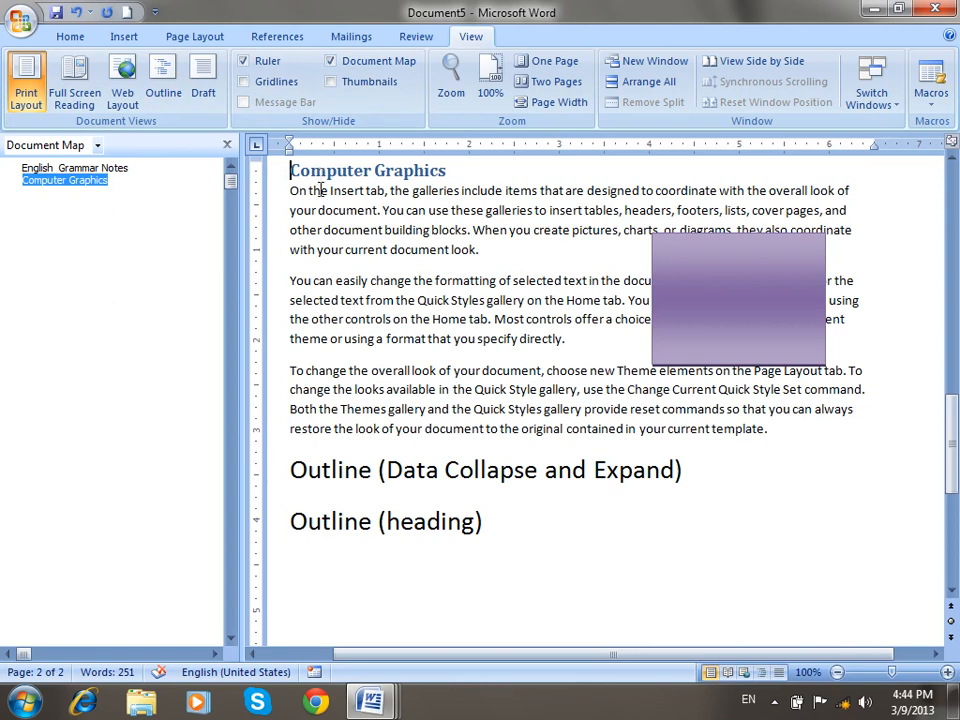
{"action": "left_click", "coordinate": [382, 63]}
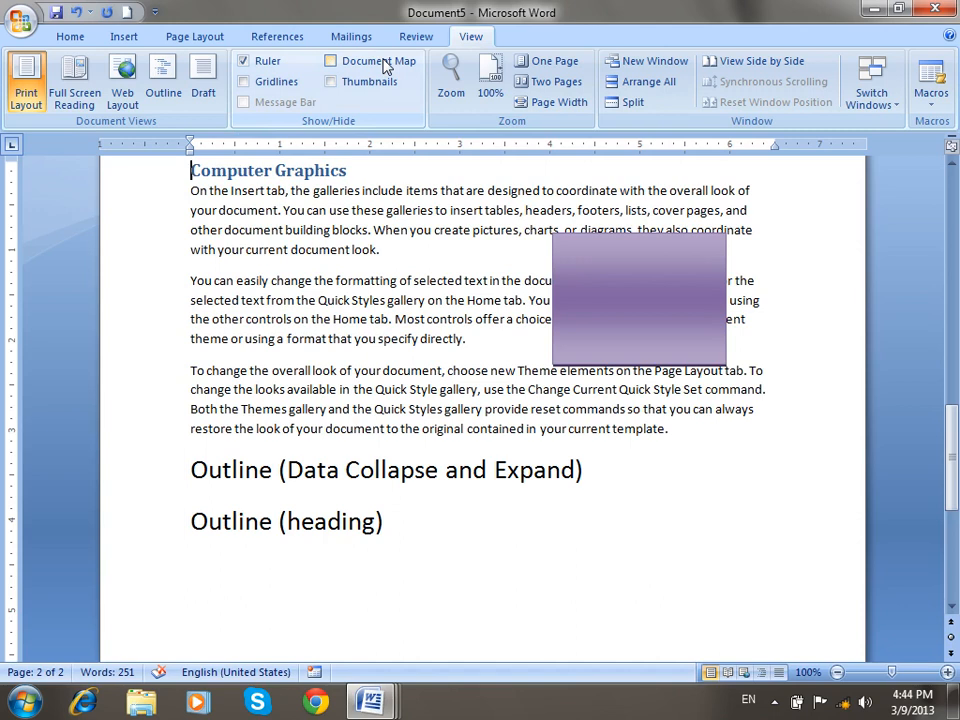
{"action": "scroll", "coordinate": [521, 225], "scroll_direction": "up", "scroll_amount": 4}
{"action": "left_click", "coordinate": [376, 393]}
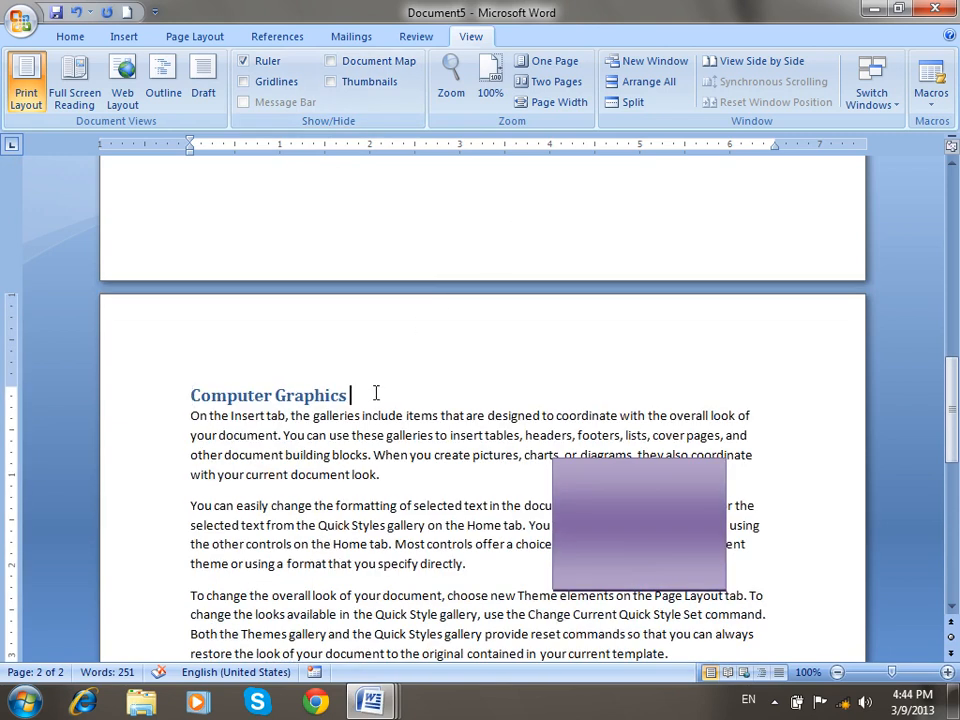
Add a 'Corel Draw' line under Computer Graphics and give it the Heading 2 style.
{"action": "key", "text": "Return"}
{"action": "type", "text": "Cor"}
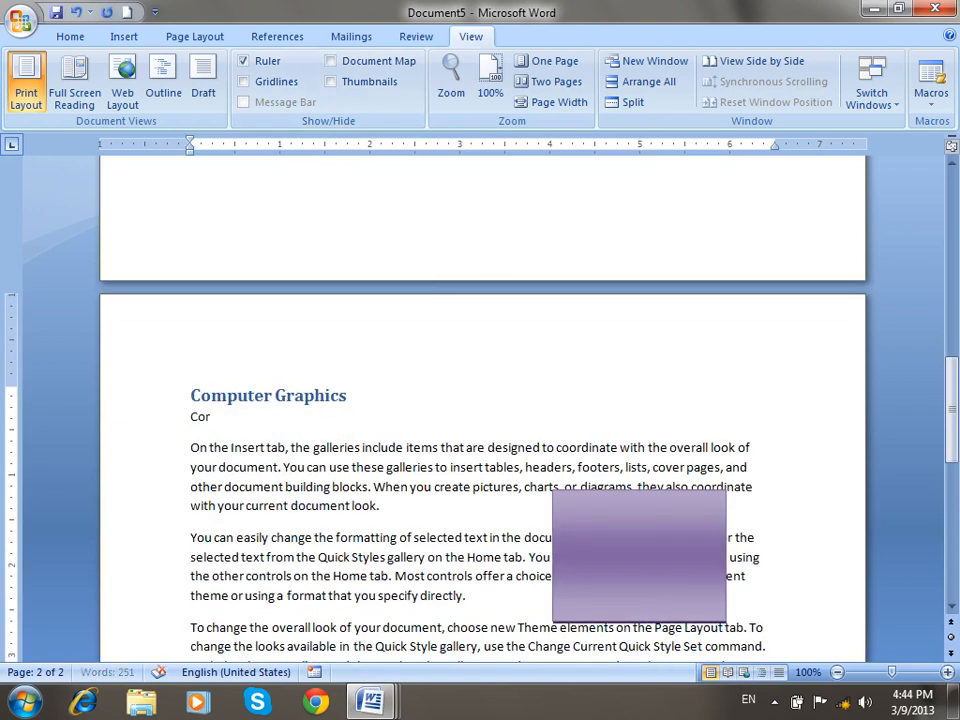
{"action": "type", "text": "el Dra"}
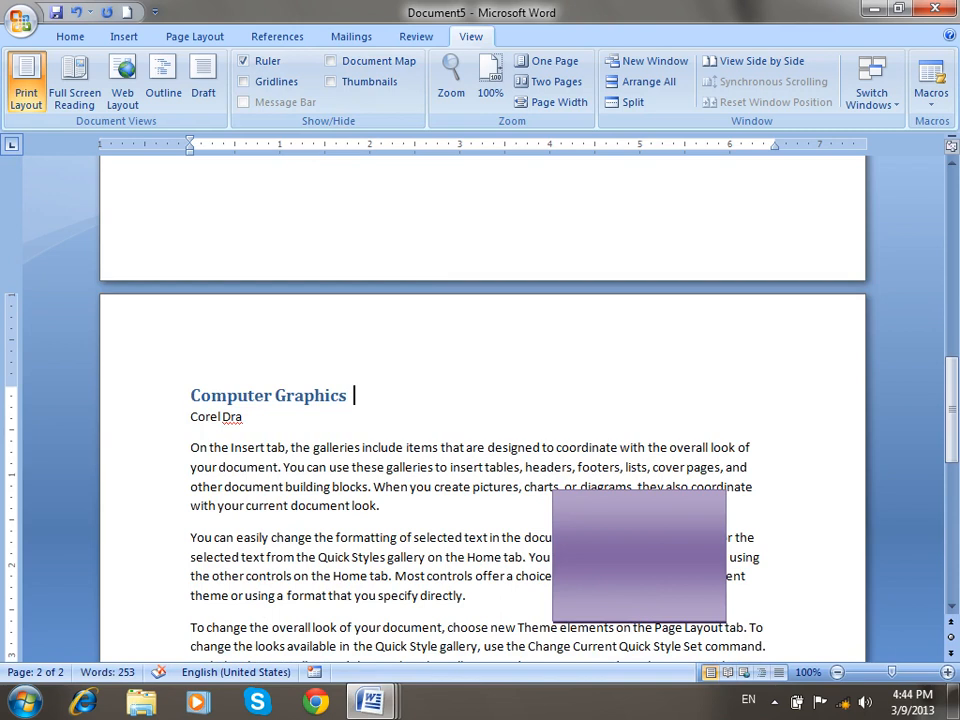
{"action": "type", "text": "w"}
{"action": "left_click", "coordinate": [172, 413]}
{"action": "left_click", "coordinate": [72, 37]}
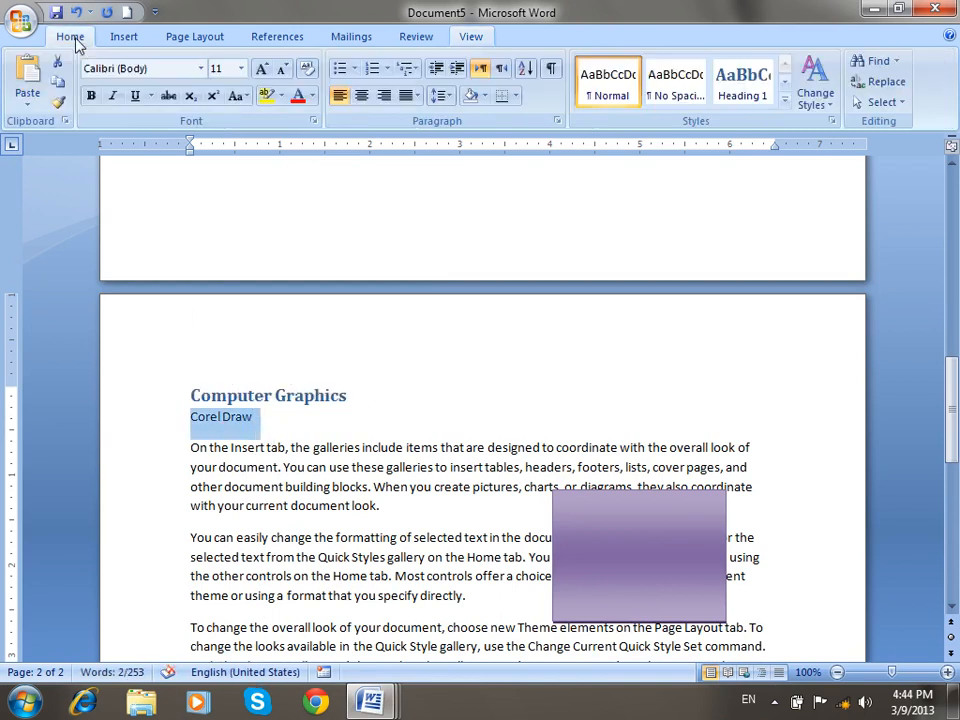
{"action": "left_click", "coordinate": [785, 100]}
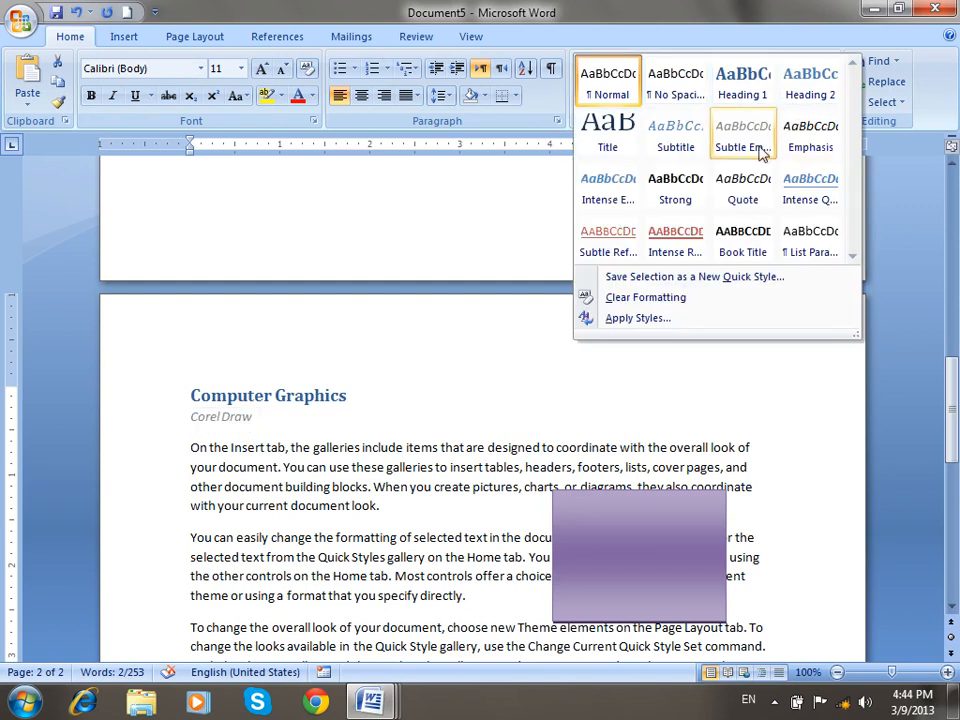
{"action": "left_click", "coordinate": [788, 90]}
{"action": "left_click", "coordinate": [460, 413]}
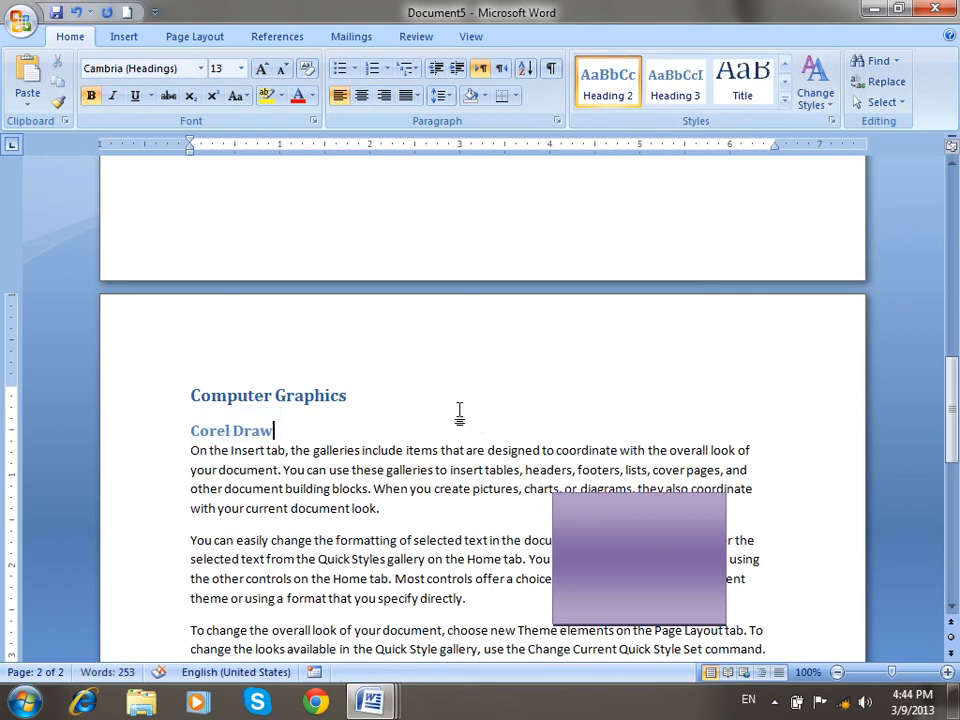
Browse the Document Map, expanding Computer Graphics and jumping between all three headings, then close it.
{"action": "left_click", "coordinate": [473, 37]}
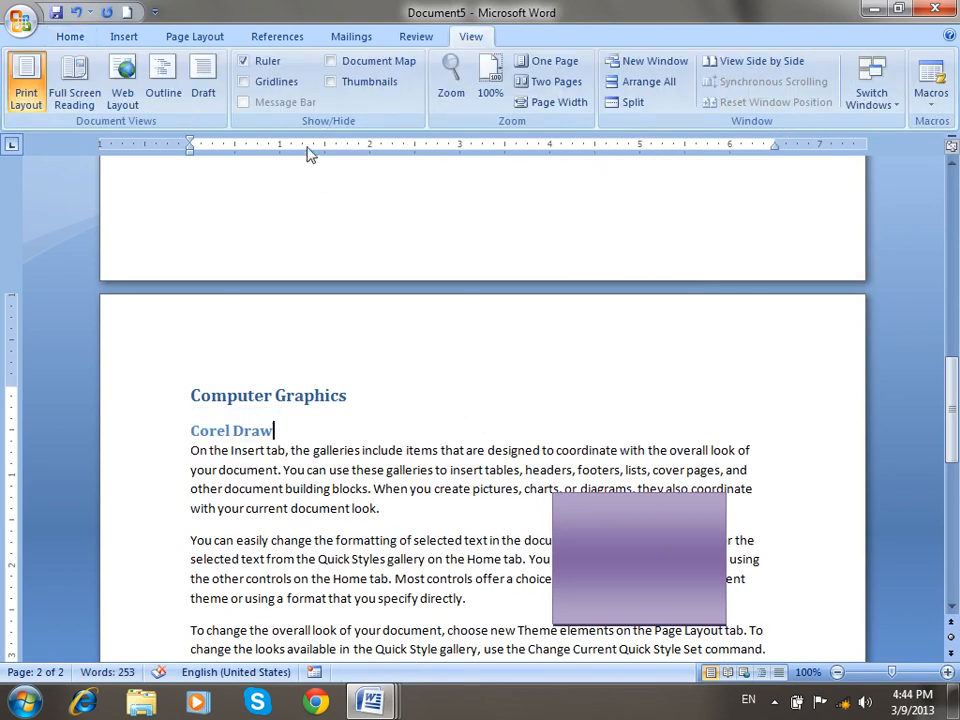
{"action": "left_click", "coordinate": [333, 61]}
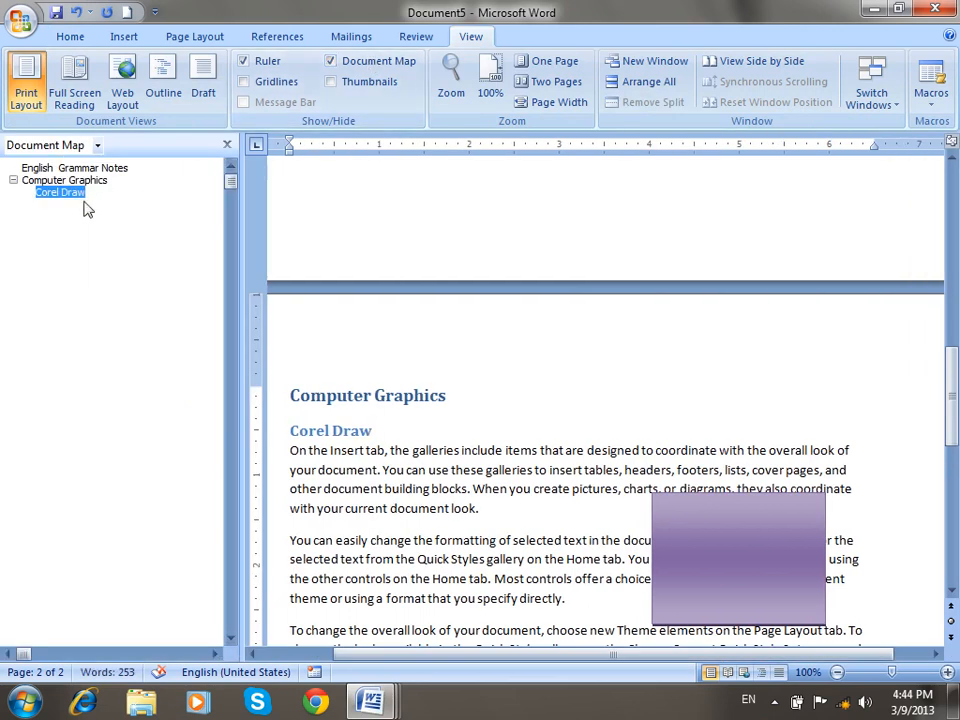
{"action": "left_click", "coordinate": [13, 181]}
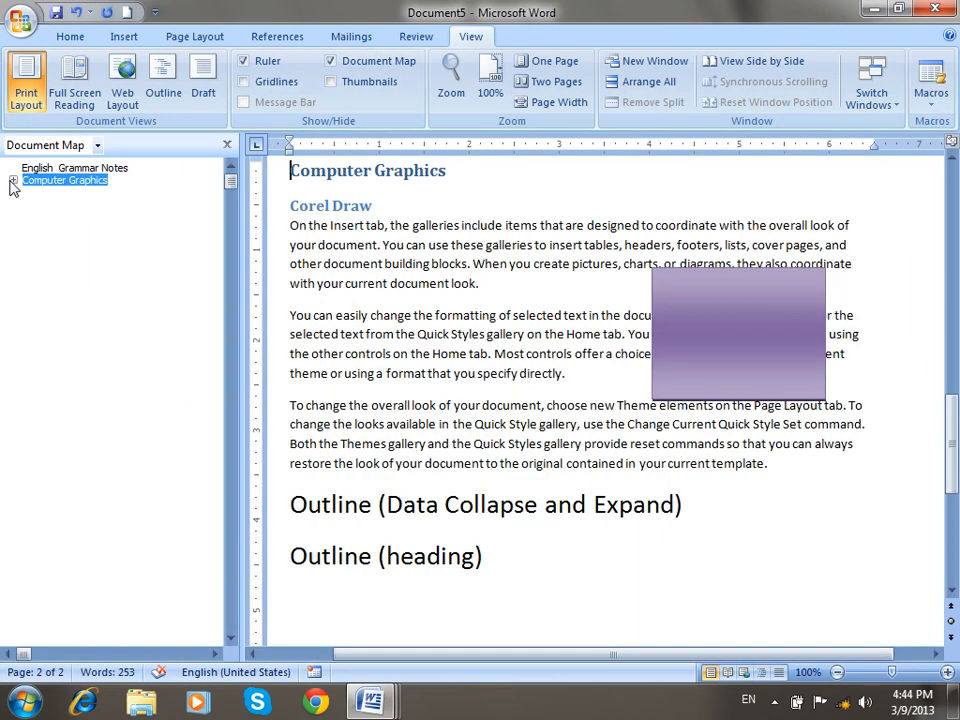
{"action": "left_click", "coordinate": [13, 181]}
{"action": "left_click", "coordinate": [45, 192]}
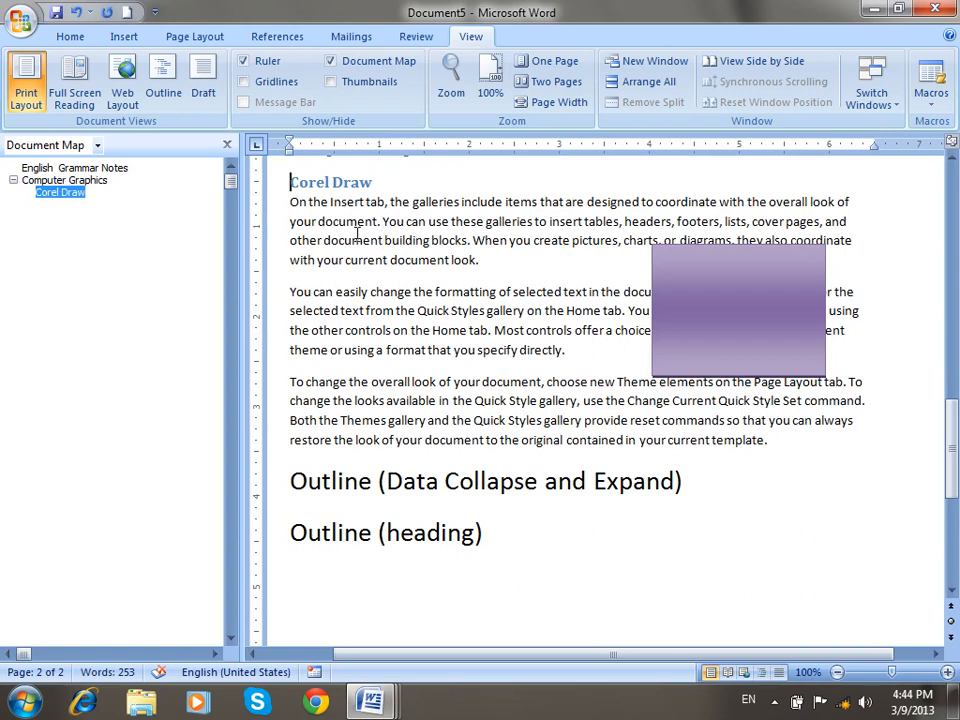
{"action": "left_click", "coordinate": [76, 169]}
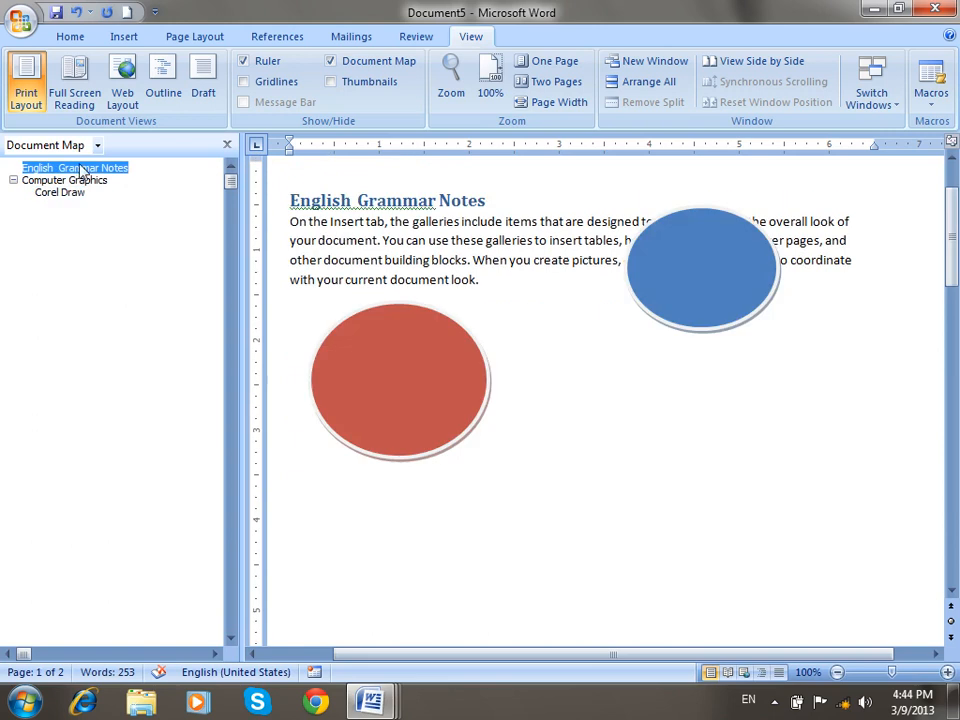
{"action": "left_click", "coordinate": [88, 180]}
{"action": "left_click", "coordinate": [60, 193]}
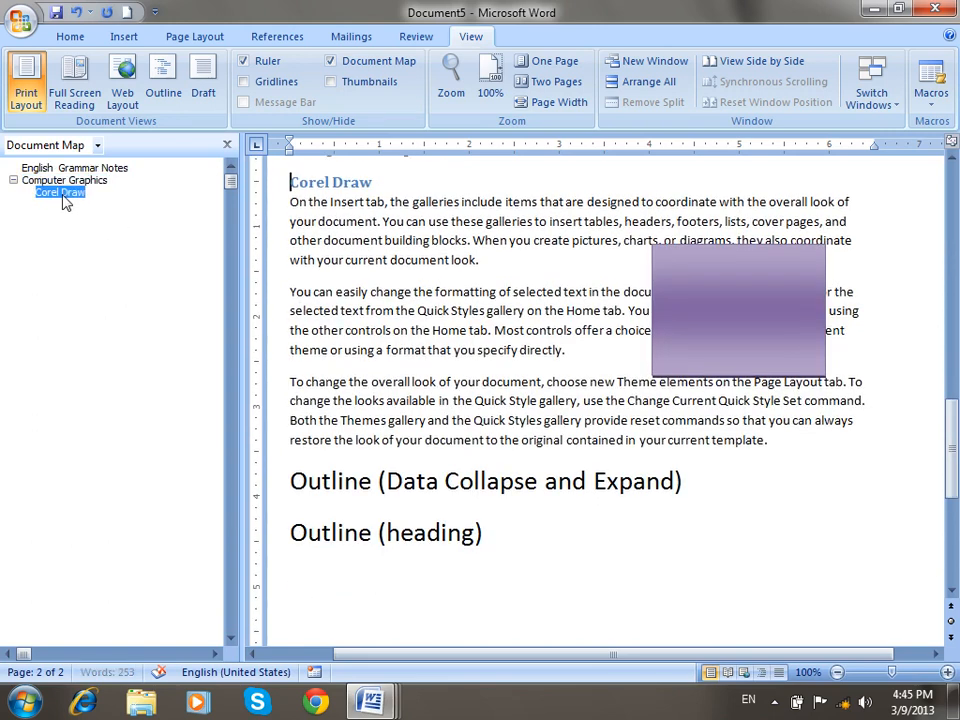
{"action": "left_click", "coordinate": [393, 66]}
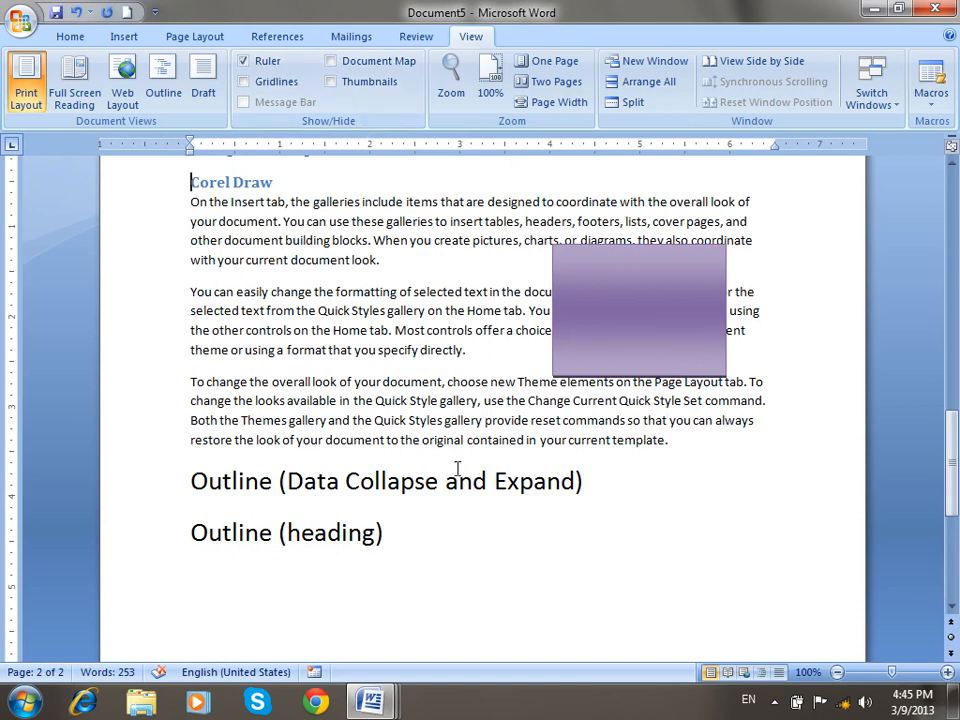
Show page Thumbnails, switch back and forth between pages 1 and 2, end on page 1, and hide them.
{"action": "left_click", "coordinate": [366, 83]}
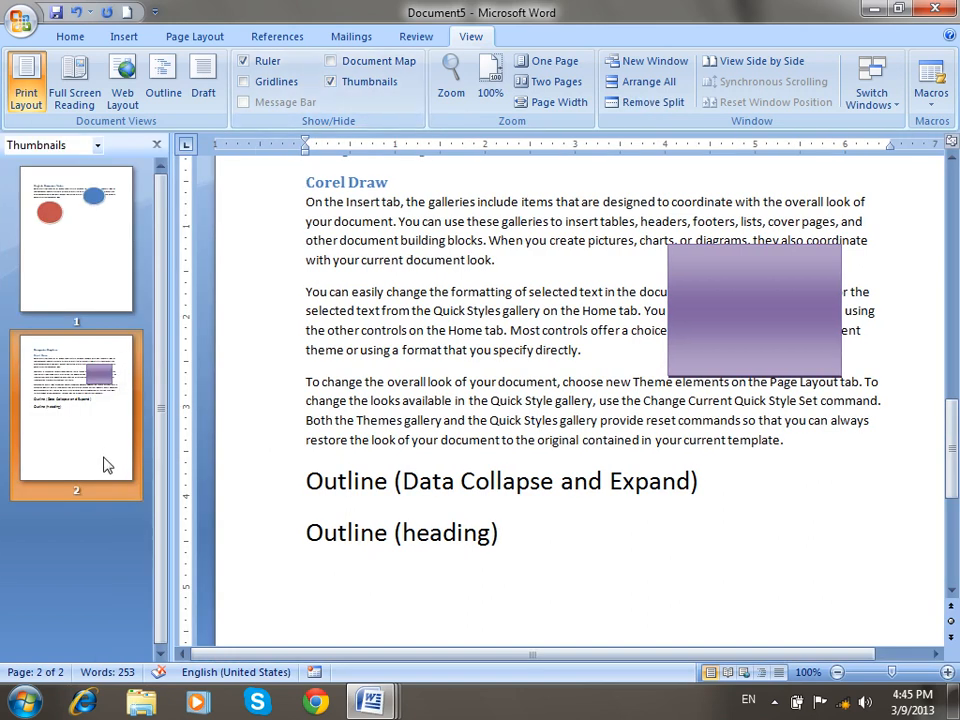
{"action": "left_click", "coordinate": [90, 259]}
{"action": "left_click", "coordinate": [92, 414]}
{"action": "left_click", "coordinate": [80, 240]}
{"action": "left_click", "coordinate": [98, 390]}
{"action": "left_click", "coordinate": [91, 240]}
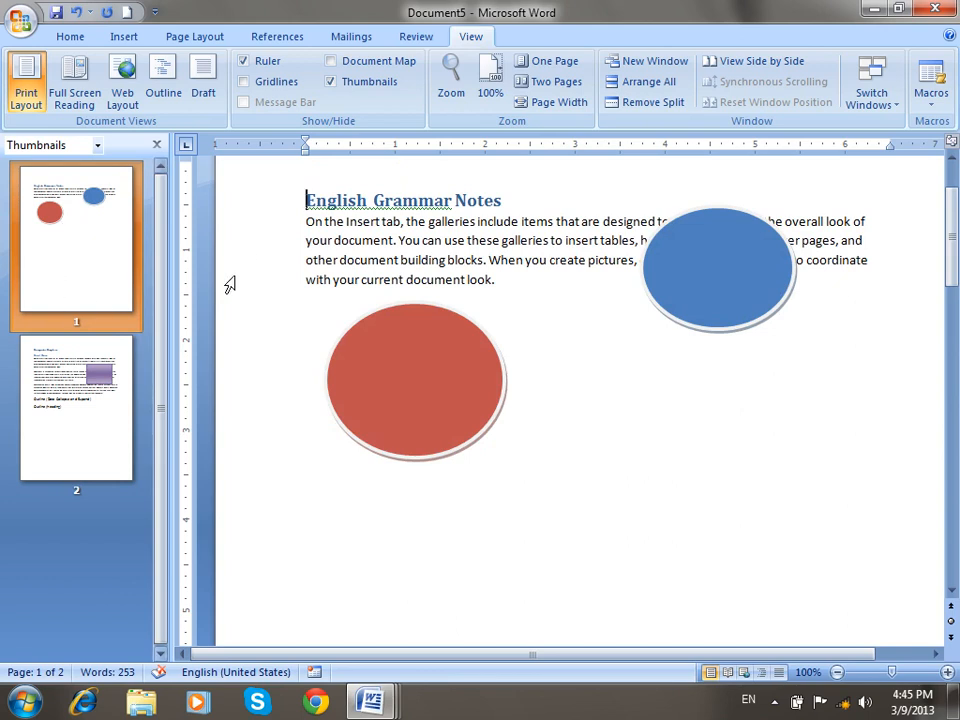
{"action": "left_click", "coordinate": [355, 82]}
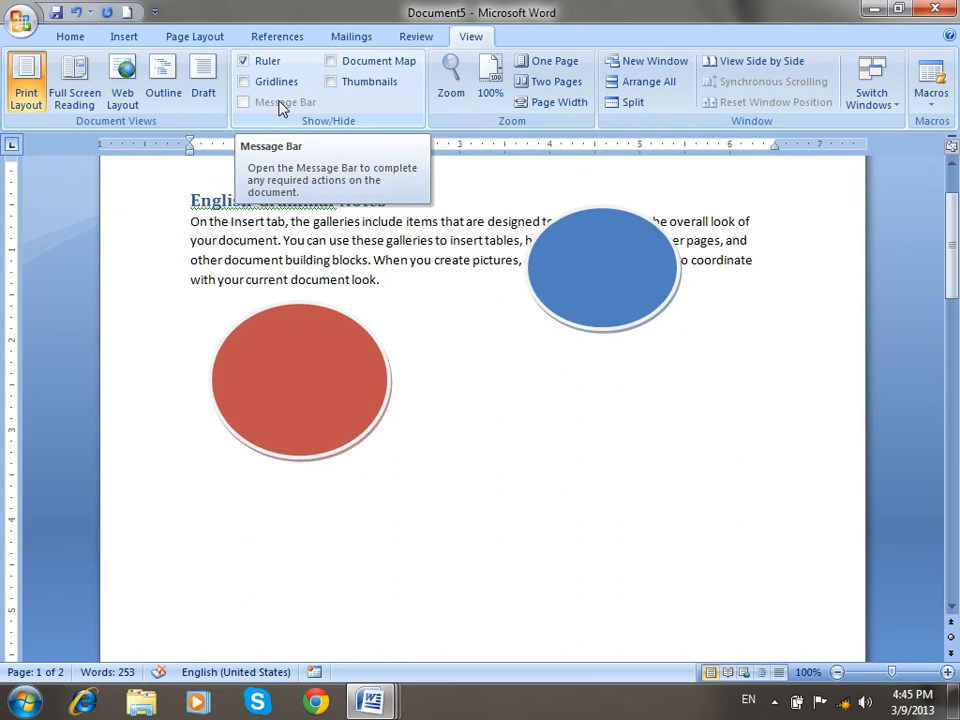
Close Documents 5 through 1 with Alt+F4, discarding changes in each.
{"action": "key", "text": "alt+F4"}
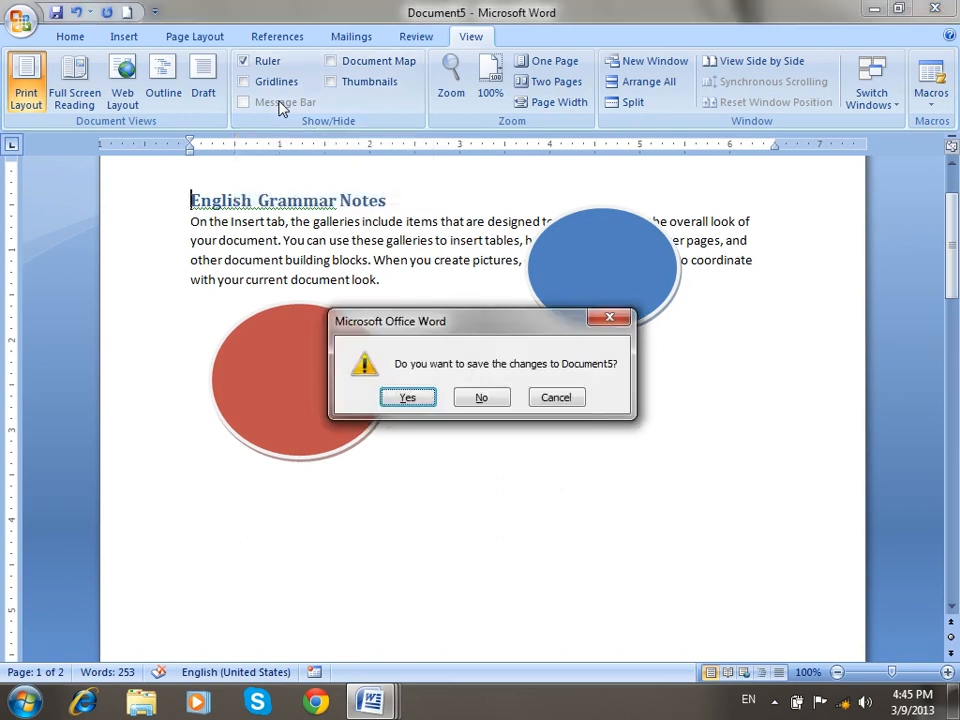
{"action": "key", "text": "n"}
{"action": "key", "text": "alt+F4"}
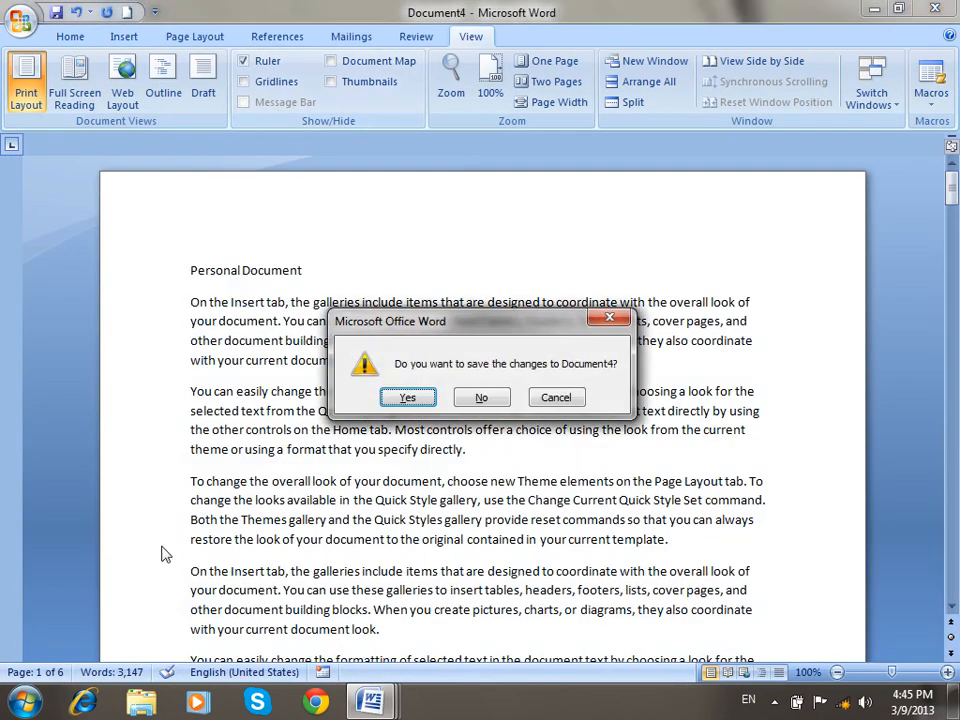
{"action": "left_click", "coordinate": [478, 399]}
{"action": "key", "text": "alt+F4"}
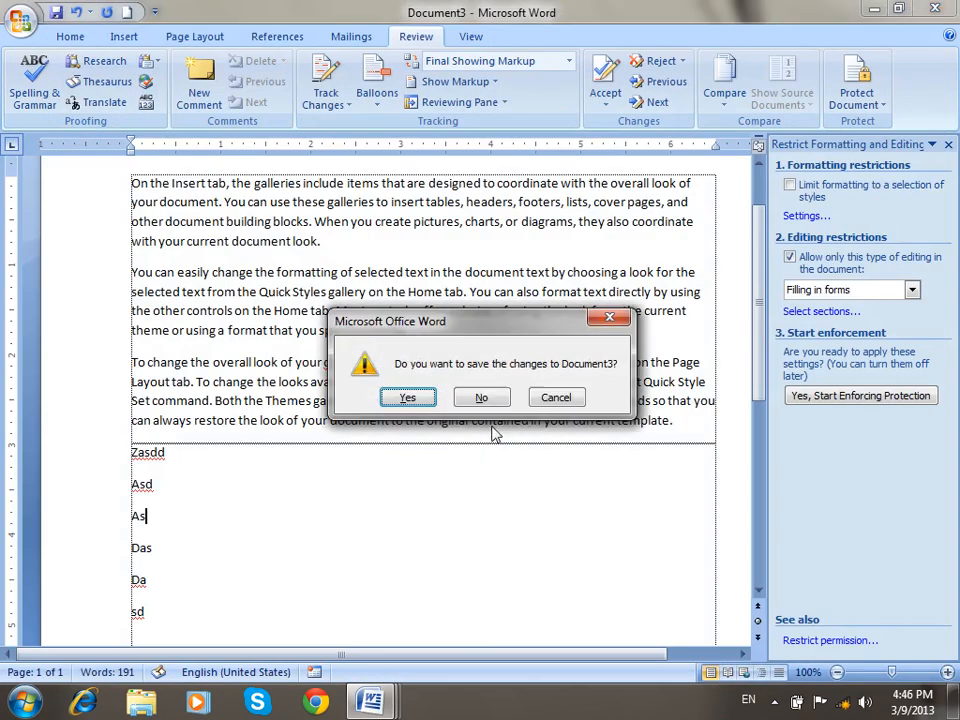
{"action": "left_click", "coordinate": [499, 397]}
{"action": "key", "text": "alt+F4"}
{"action": "left_click", "coordinate": [499, 397]}
{"action": "key", "text": "alt+F4"}
{"action": "left_click", "coordinate": [497, 400]}
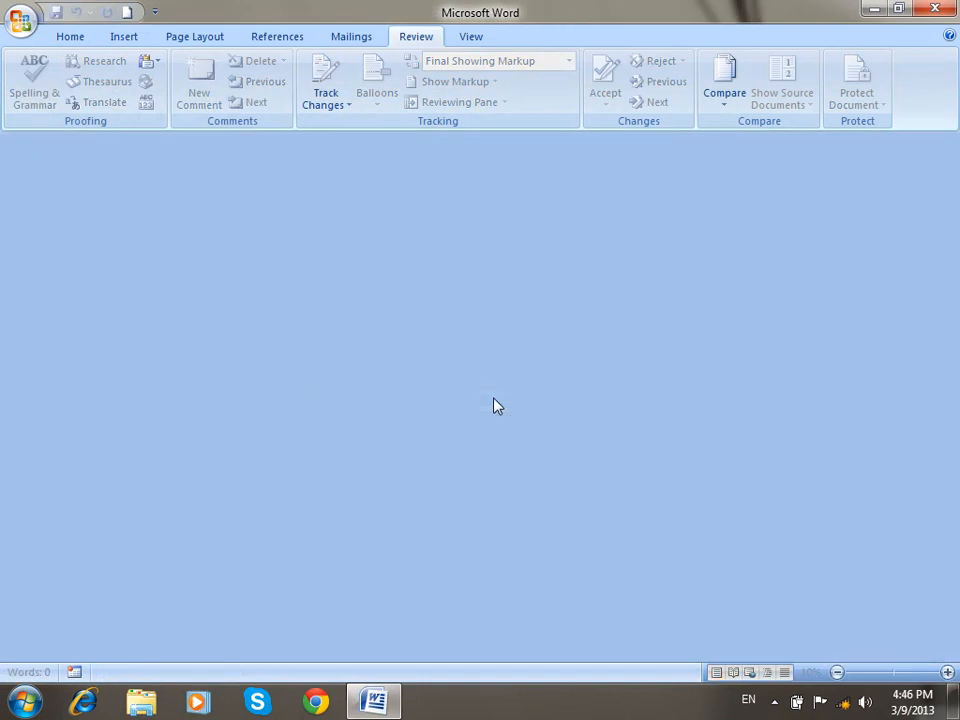
Create a new blank document and open the Run dialog from the Start menu.
{"action": "left_click", "coordinate": [128, 12]}
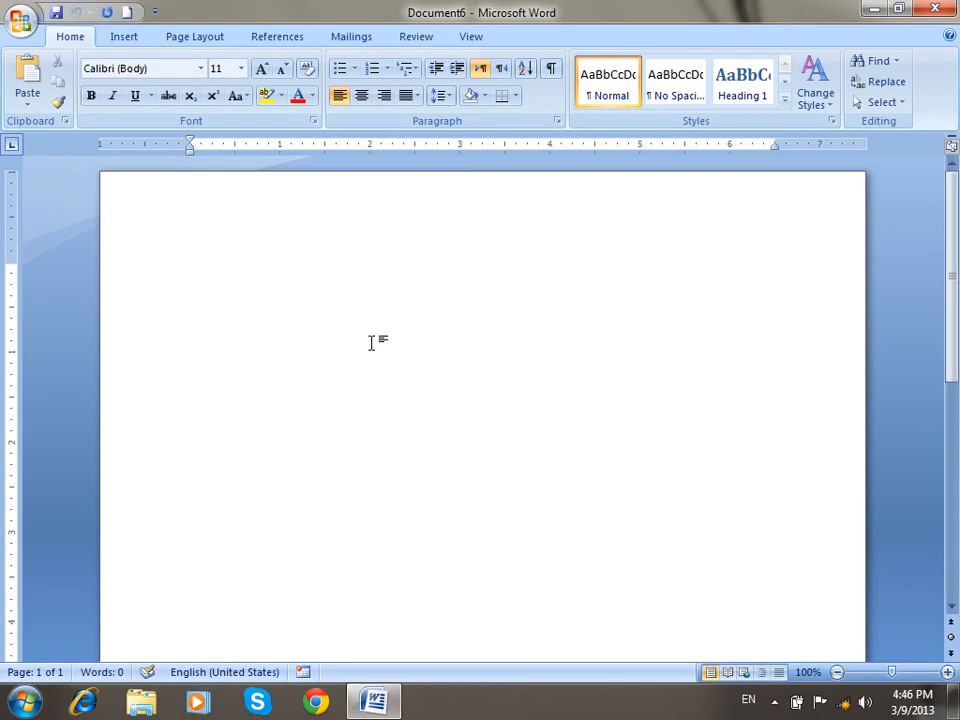
{"action": "left_click", "coordinate": [26, 702]}
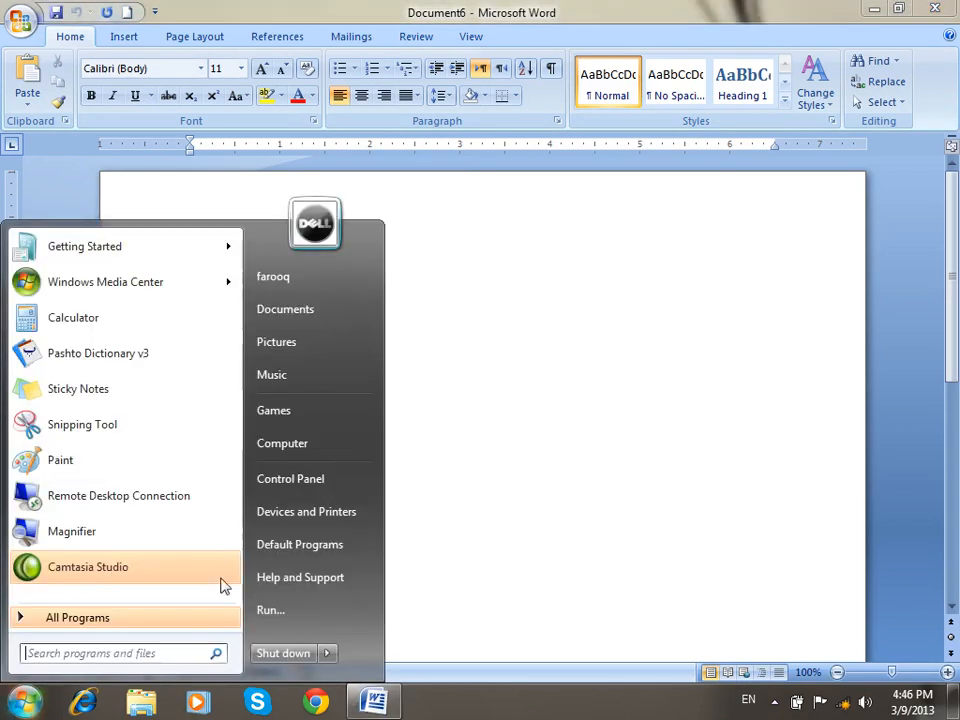
{"action": "left_click", "coordinate": [303, 621]}
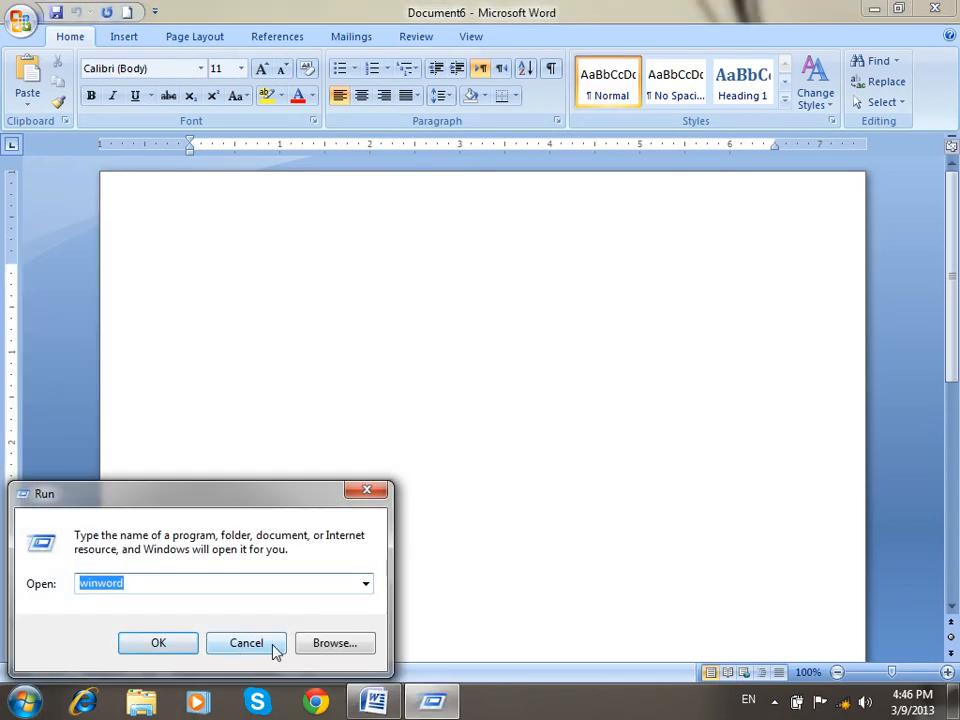
Cancel the Run dialog and turn on Show Developer tab in Word Options, then view Developer.
{"action": "left_click", "coordinate": [268, 648]}
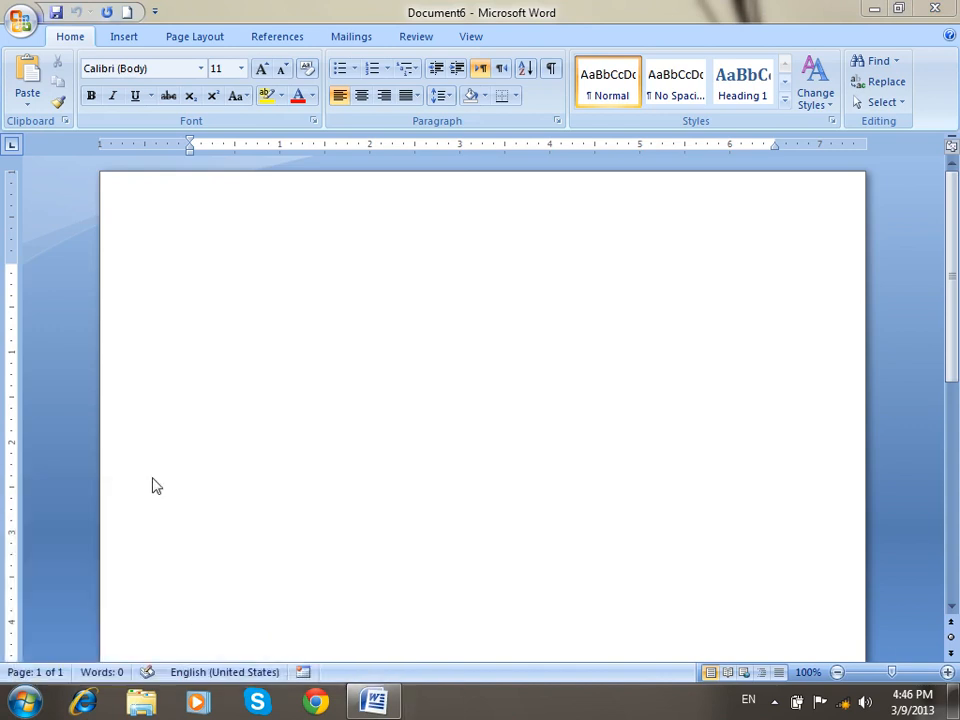
{"action": "left_click", "coordinate": [16, 22]}
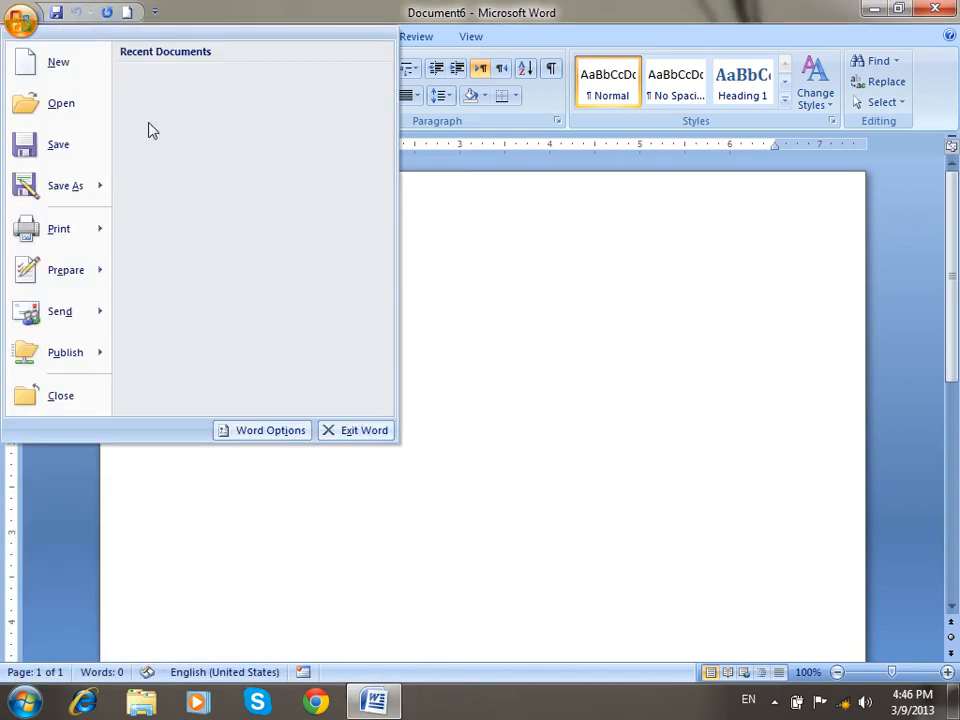
{"action": "left_click", "coordinate": [277, 431]}
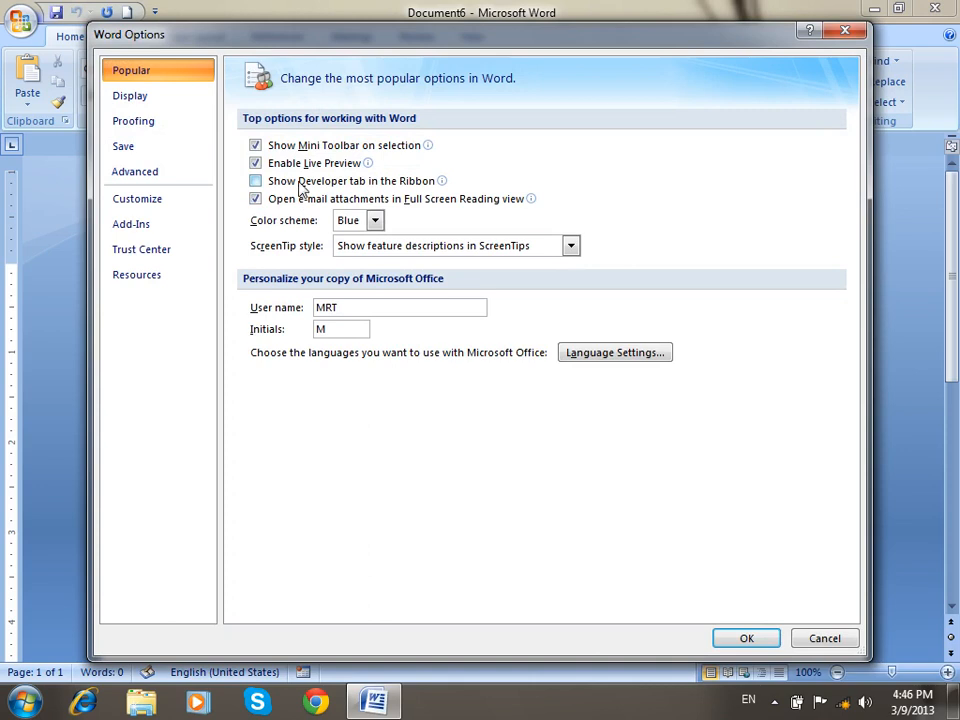
{"action": "left_click", "coordinate": [302, 184]}
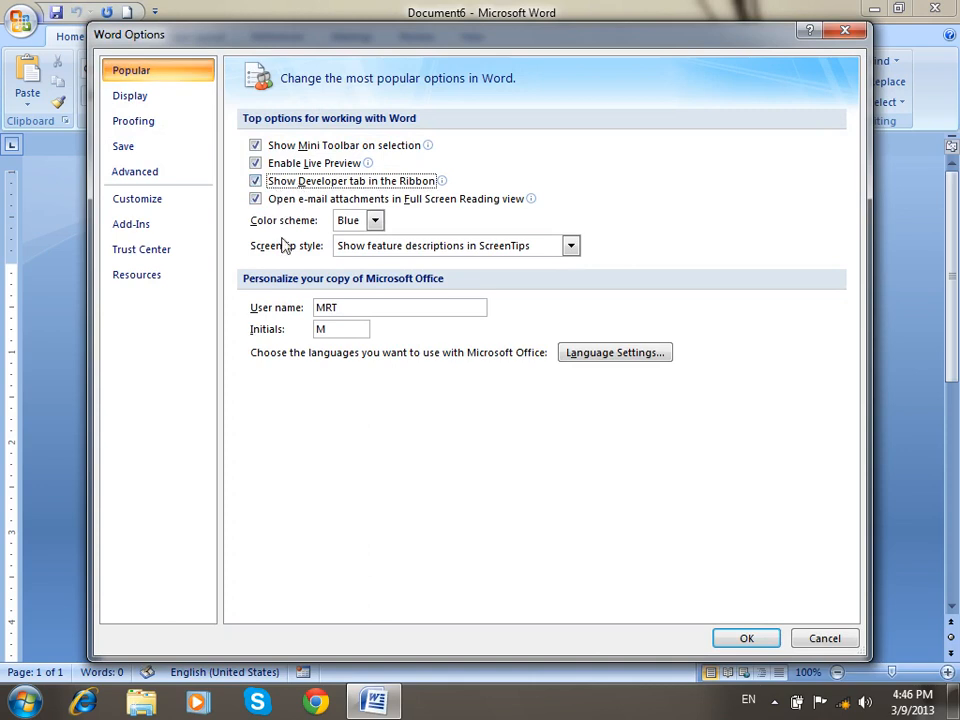
{"action": "left_click", "coordinate": [747, 638]}
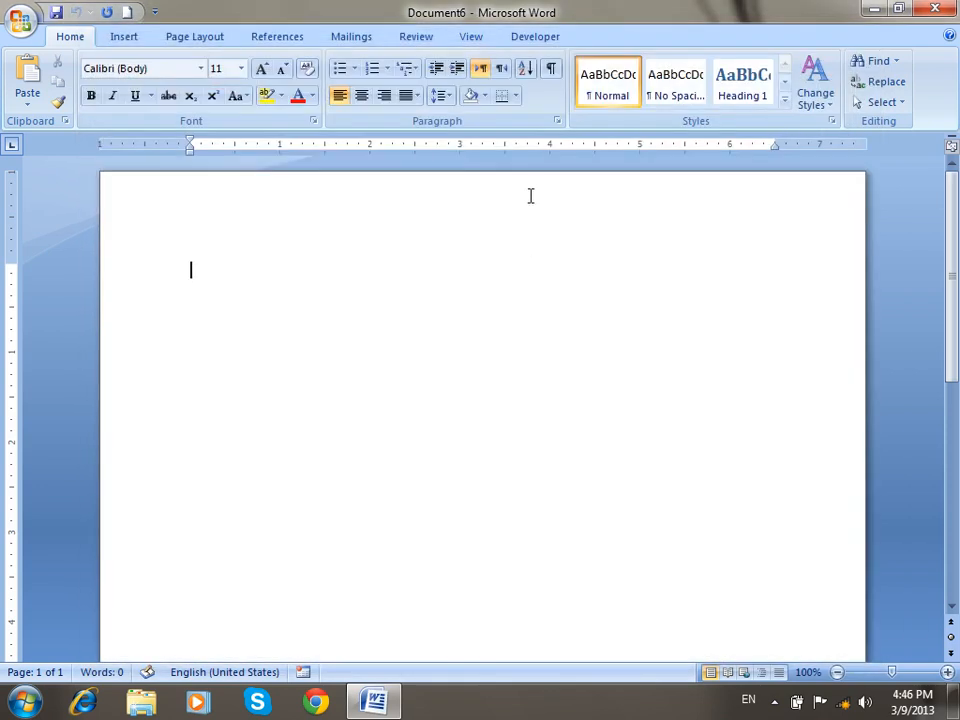
{"action": "left_click", "coordinate": [548, 45]}
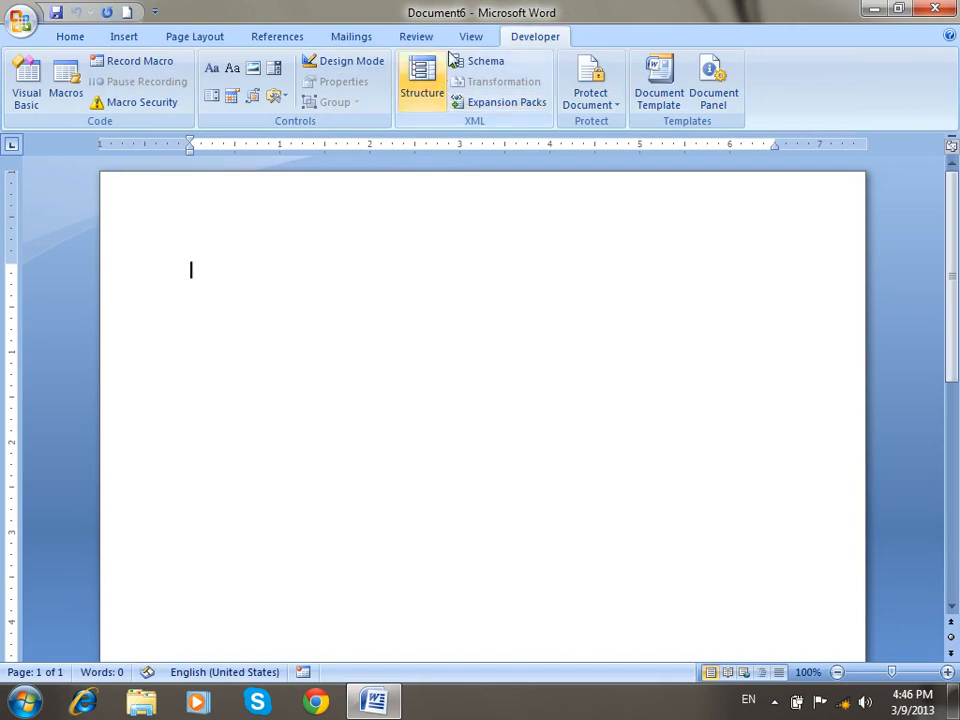
{"action": "scroll", "coordinate": [355, 40], "scroll_direction": "up", "scroll_amount": 1}
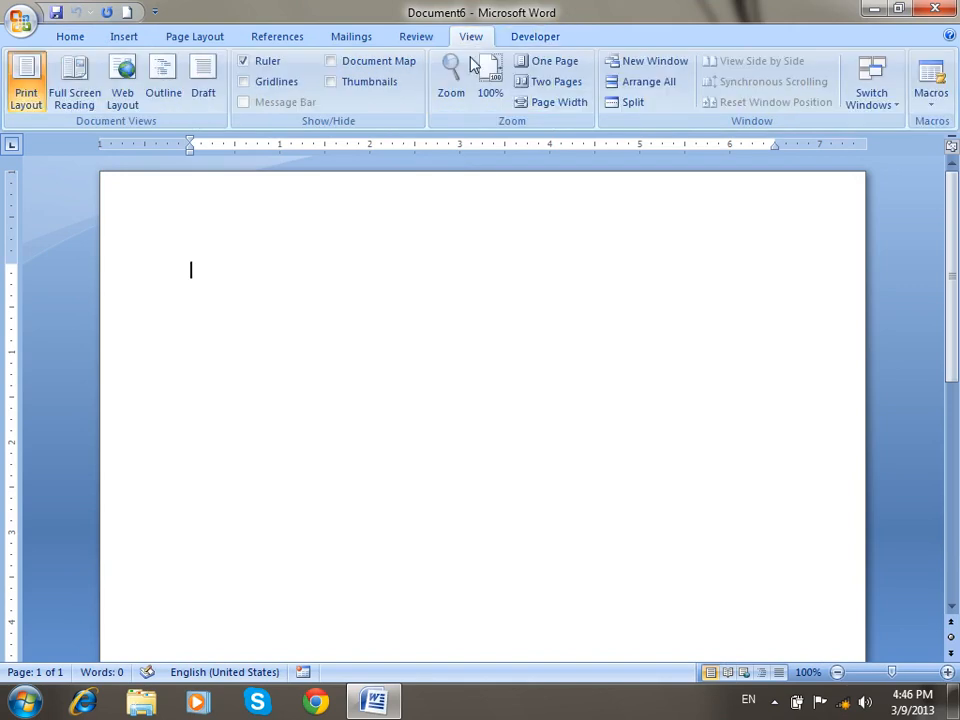
Insert an ActiveX Command Button from the Developer controls onto the page.
{"action": "left_click", "coordinate": [537, 38]}
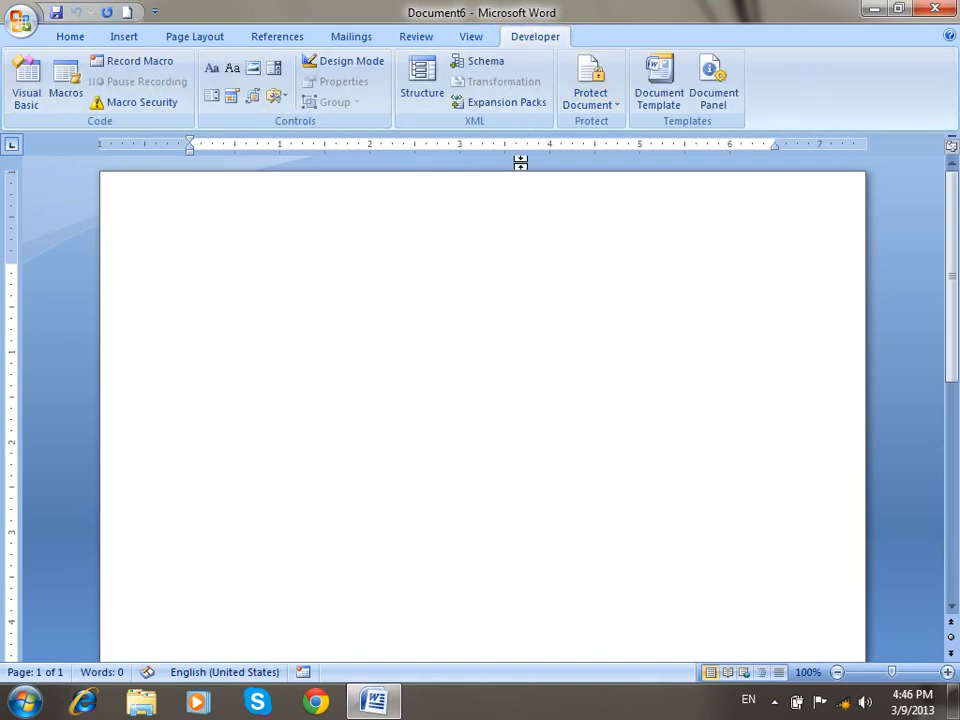
{"action": "left_click", "coordinate": [279, 99]}
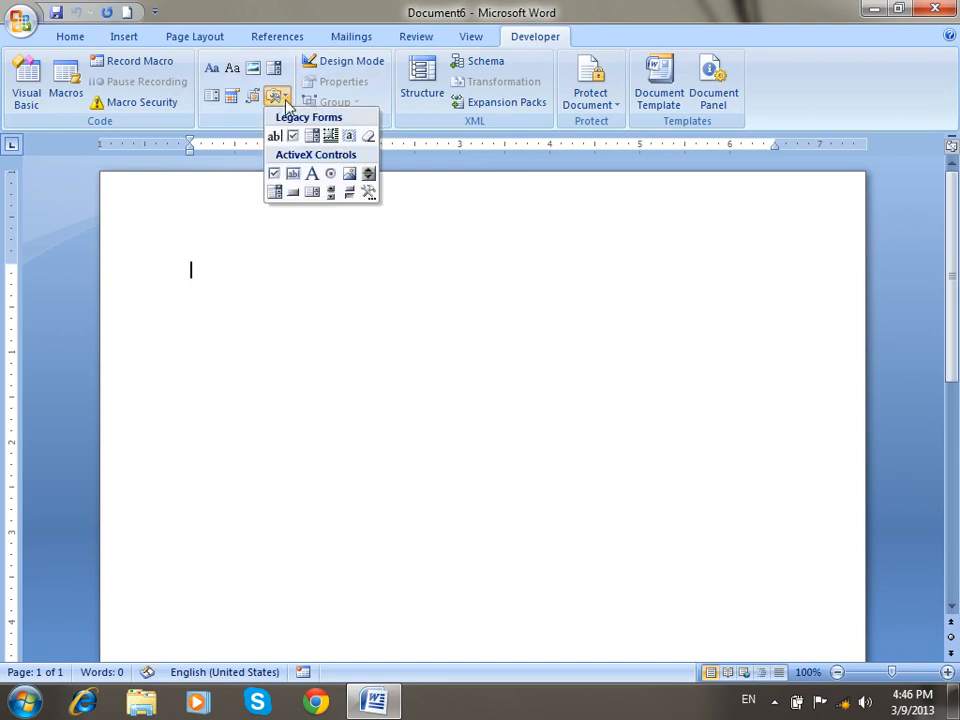
{"action": "left_click", "coordinate": [297, 190]}
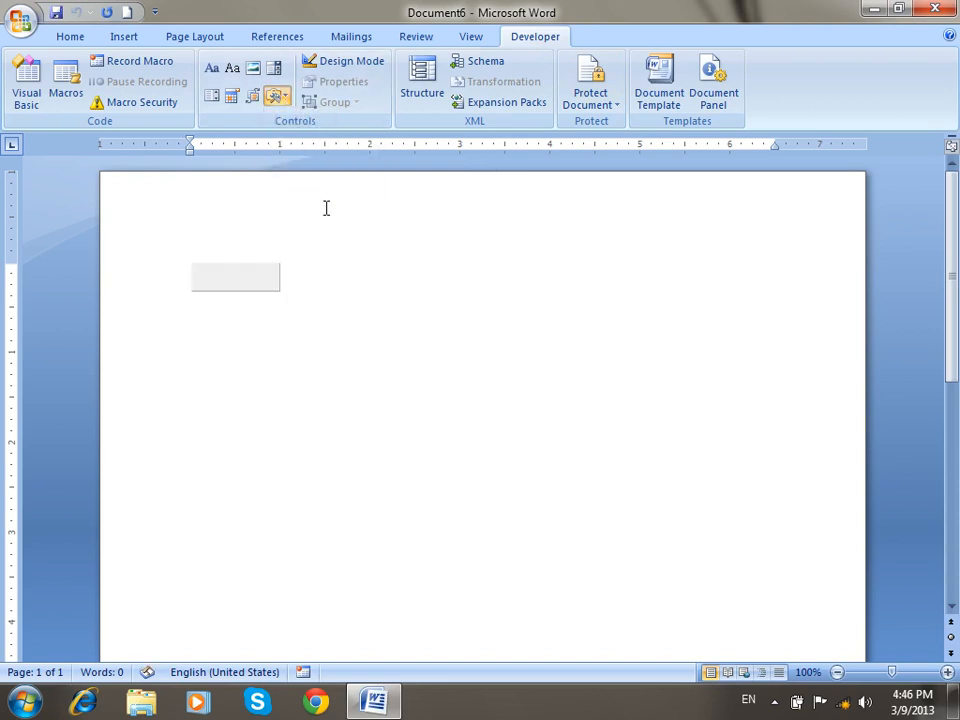
{"action": "left_click_drag", "start_coordinate": [264, 281], "coordinate": [526, 305]}
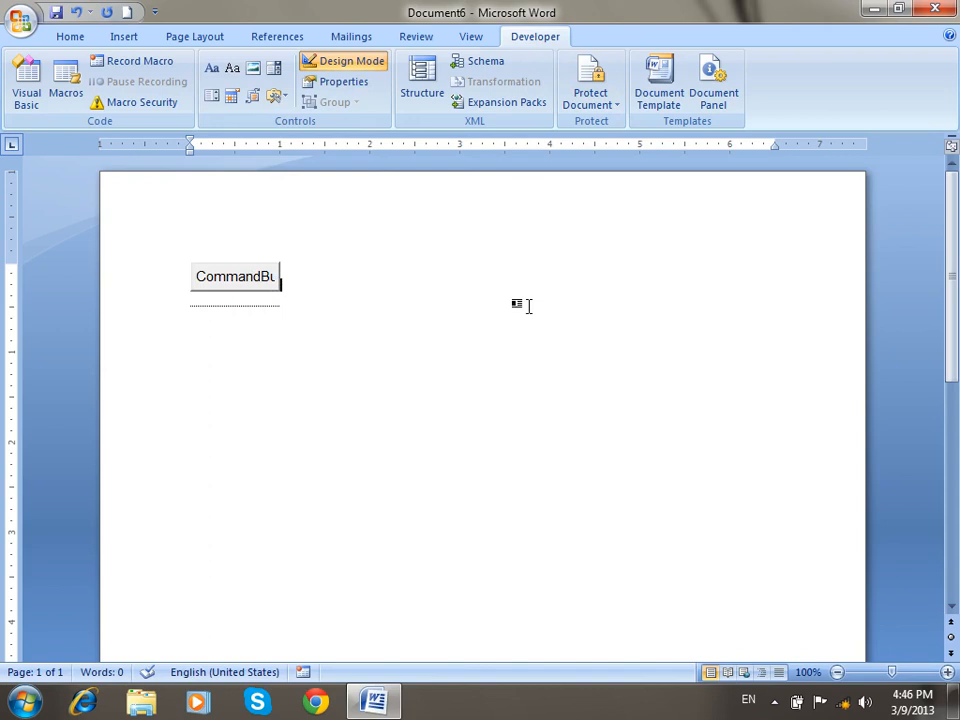
{"action": "left_click", "coordinate": [271, 281]}
Caption the button 'Run Command', widen it, and open its click procedure.
{"action": "left_click", "coordinate": [342, 81]}
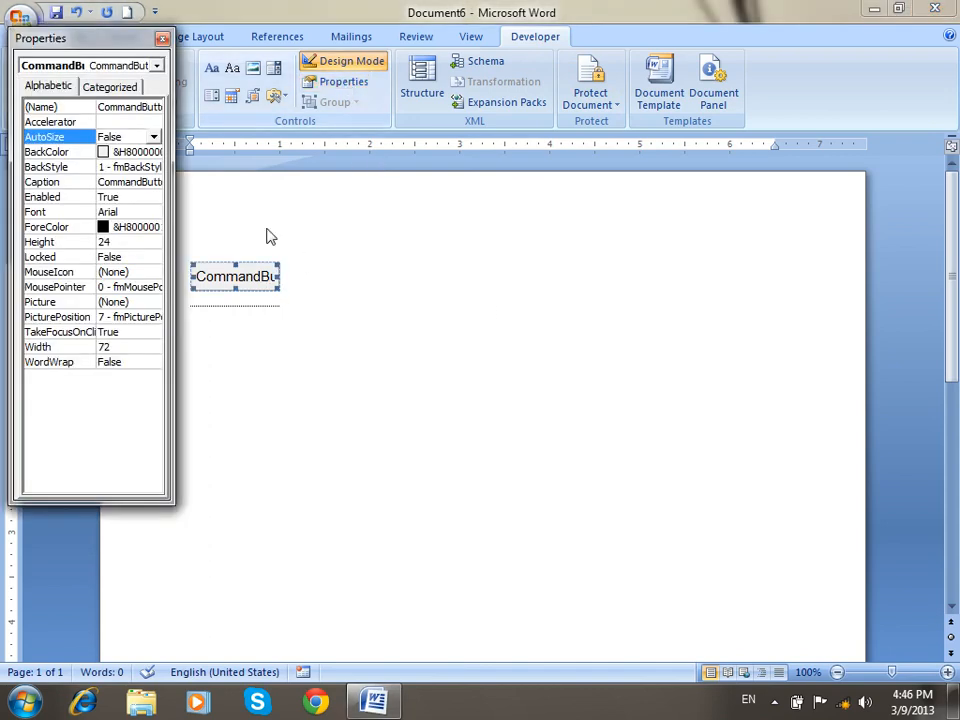
{"action": "left_click", "coordinate": [64, 182]}
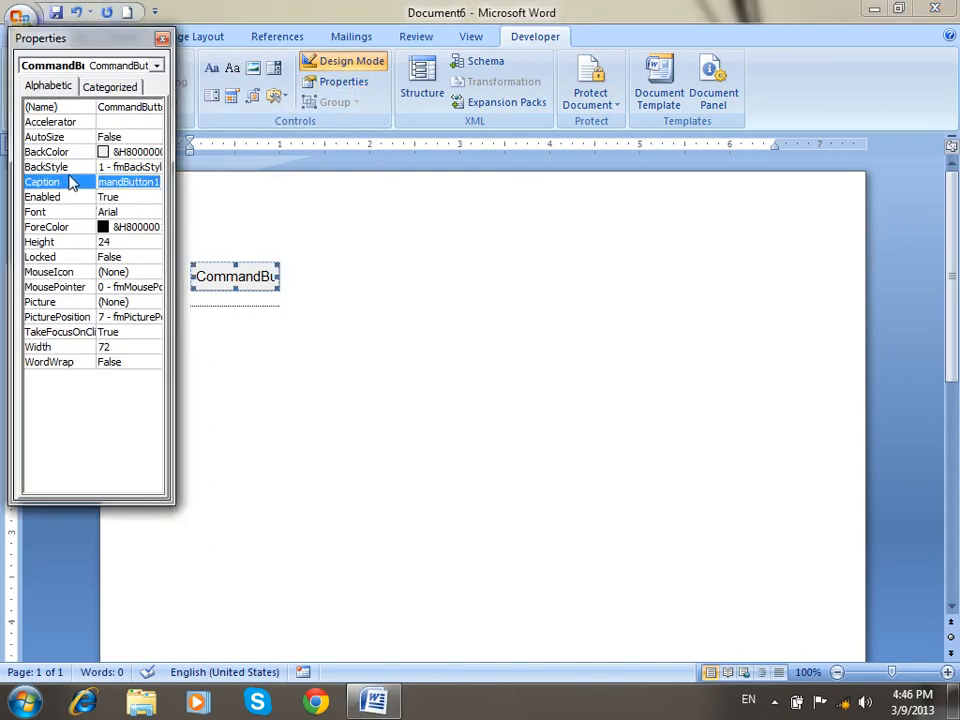
{"action": "type", "text": "Run Command"}
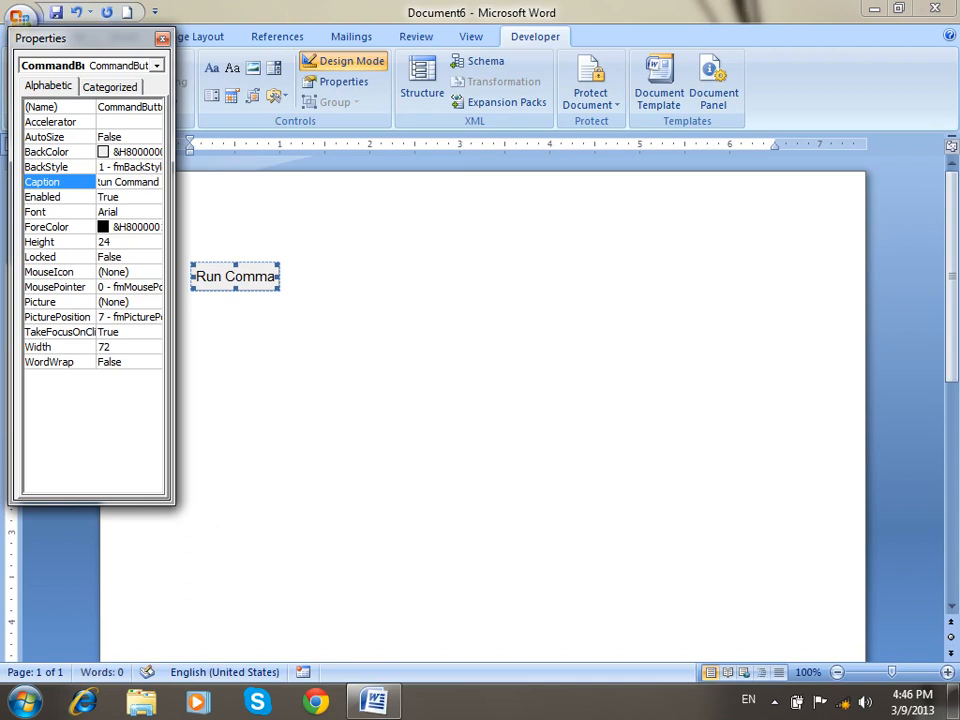
{"action": "left_click", "coordinate": [162, 38]}
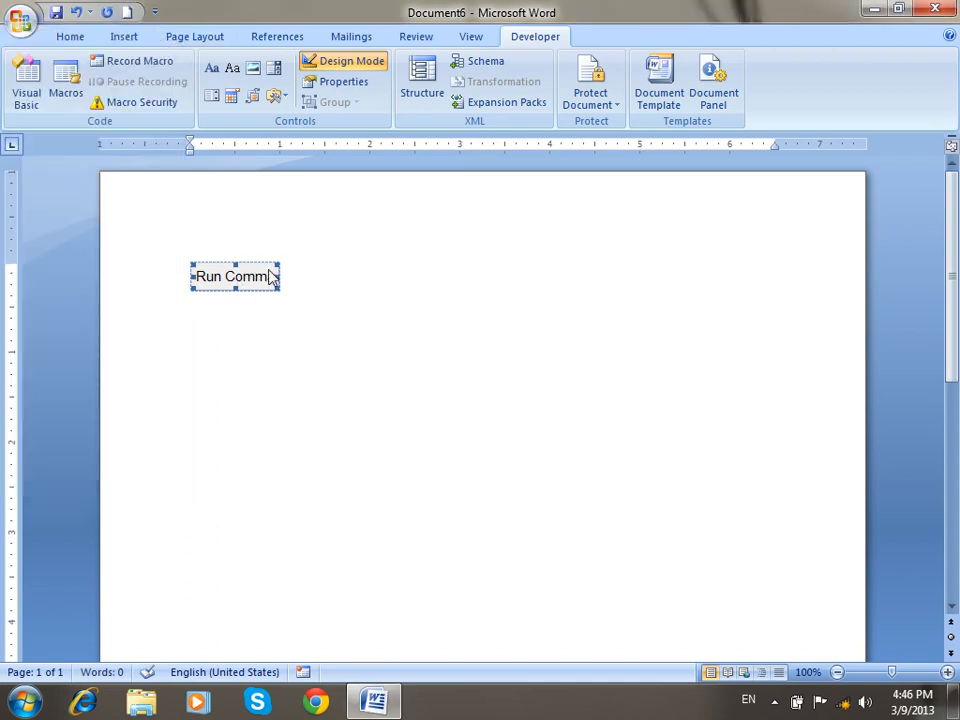
{"action": "left_click_drag", "start_coordinate": [280, 277], "coordinate": [325, 281]}
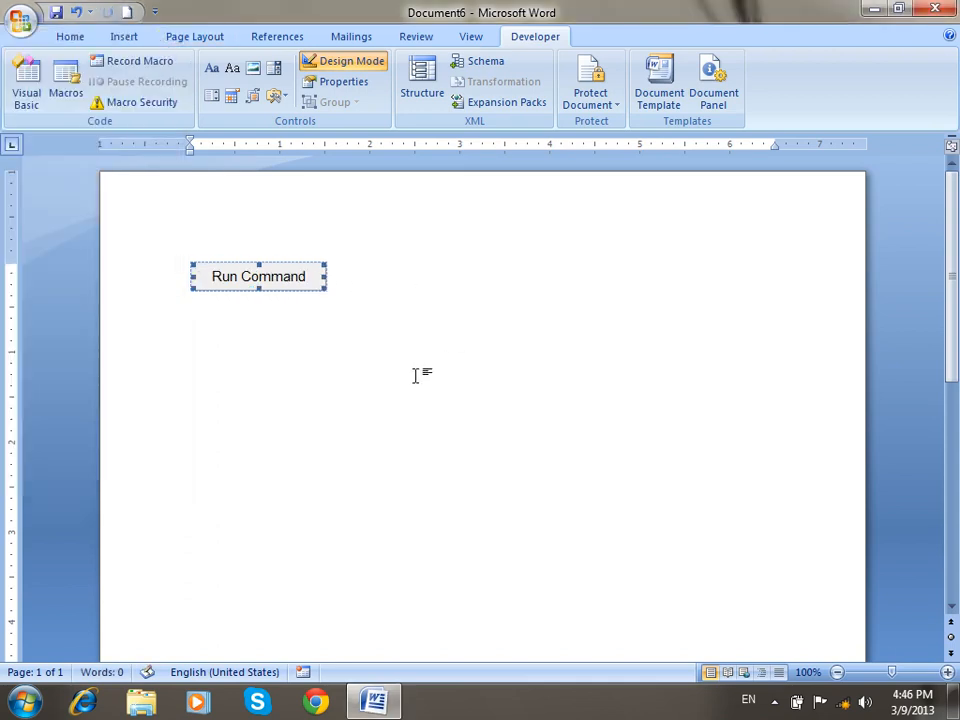
{"action": "double_click", "coordinate": [285, 284]}
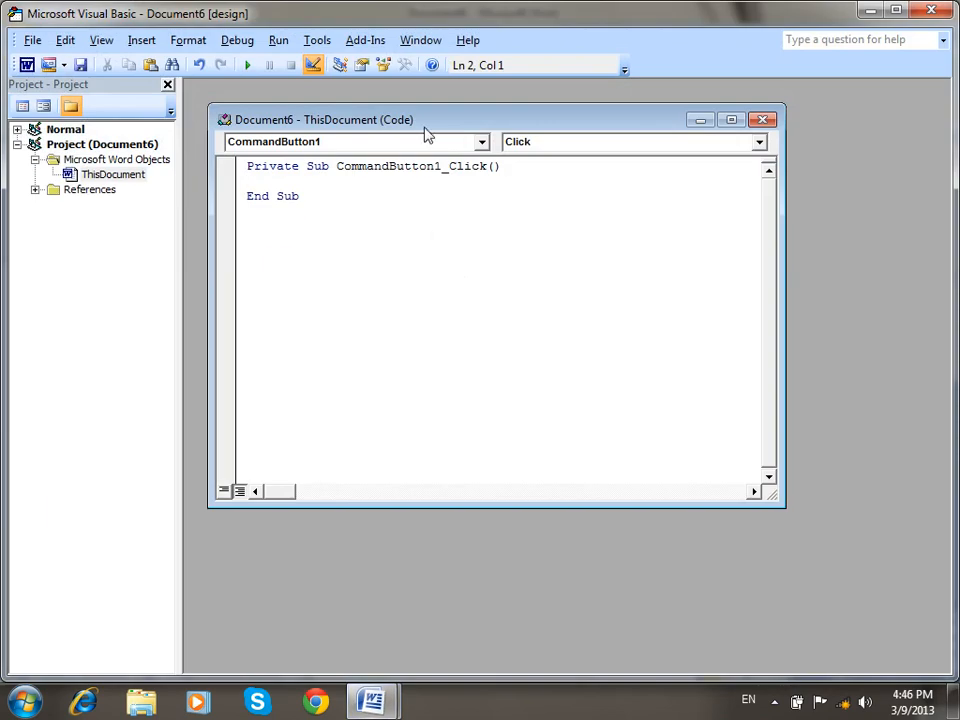
Maximize the code window, hide Project Explorer, and set the Editor Format font size to 16.
{"action": "double_click", "coordinate": [424, 124]}
{"action": "left_click", "coordinate": [168, 85]}
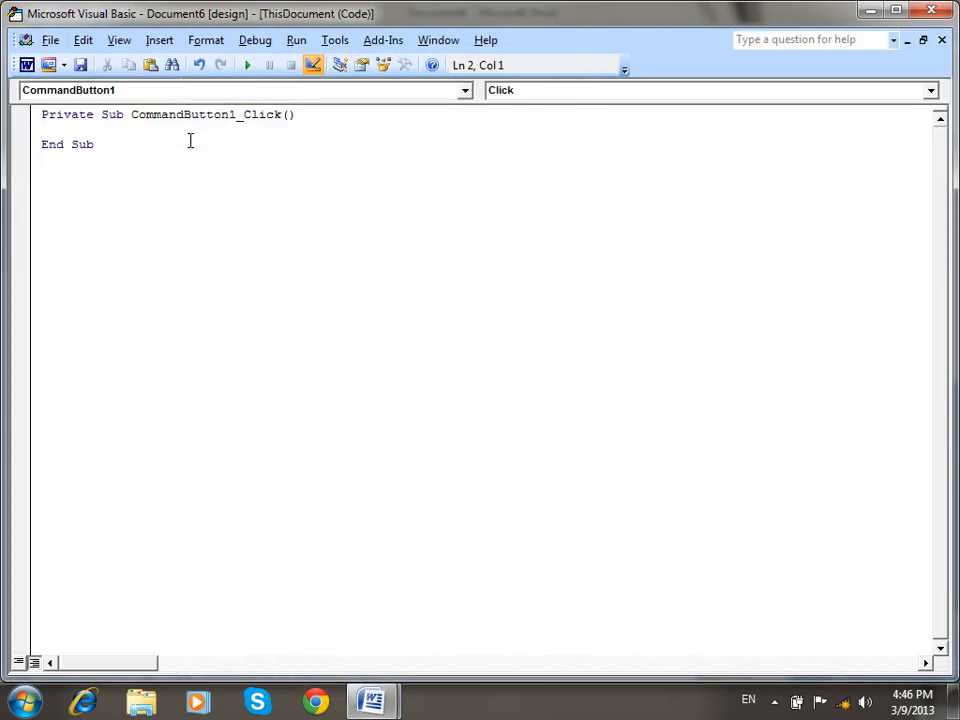
{"action": "left_click", "coordinate": [334, 41]}
{"action": "left_click", "coordinate": [370, 129]}
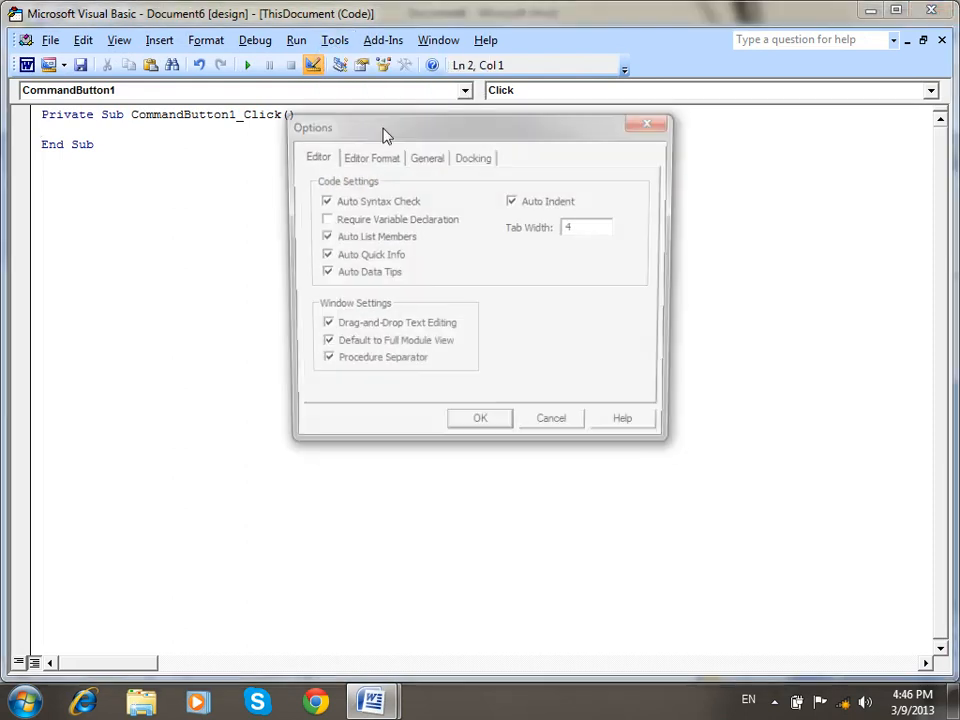
{"action": "left_click", "coordinate": [387, 158]}
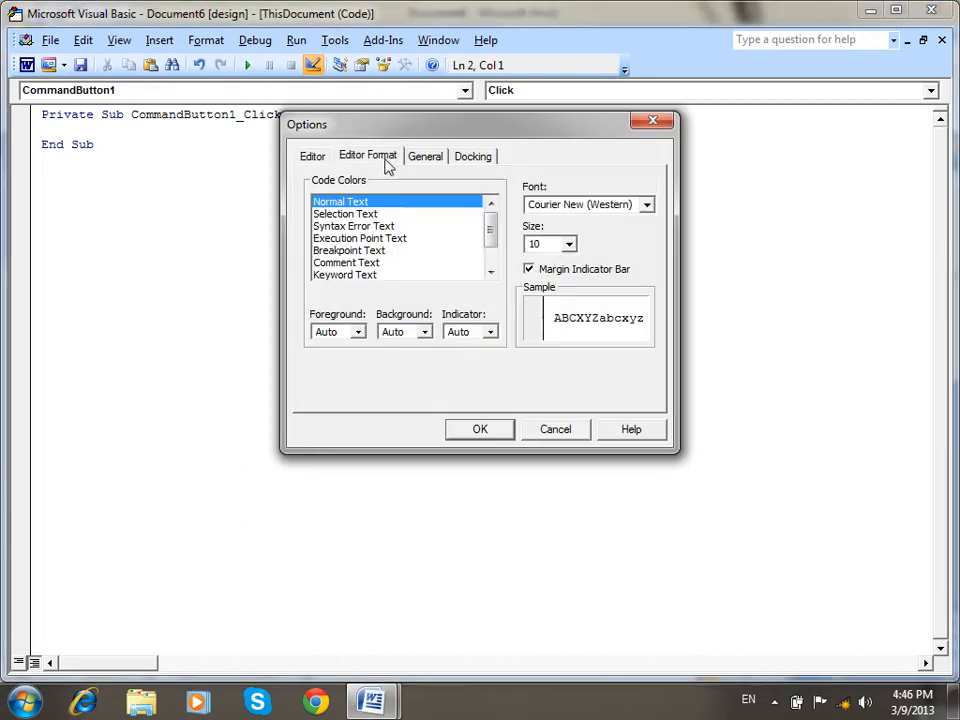
{"action": "left_click", "coordinate": [568, 244]}
{"action": "left_click", "coordinate": [571, 296]}
{"action": "left_click", "coordinate": [571, 296]}
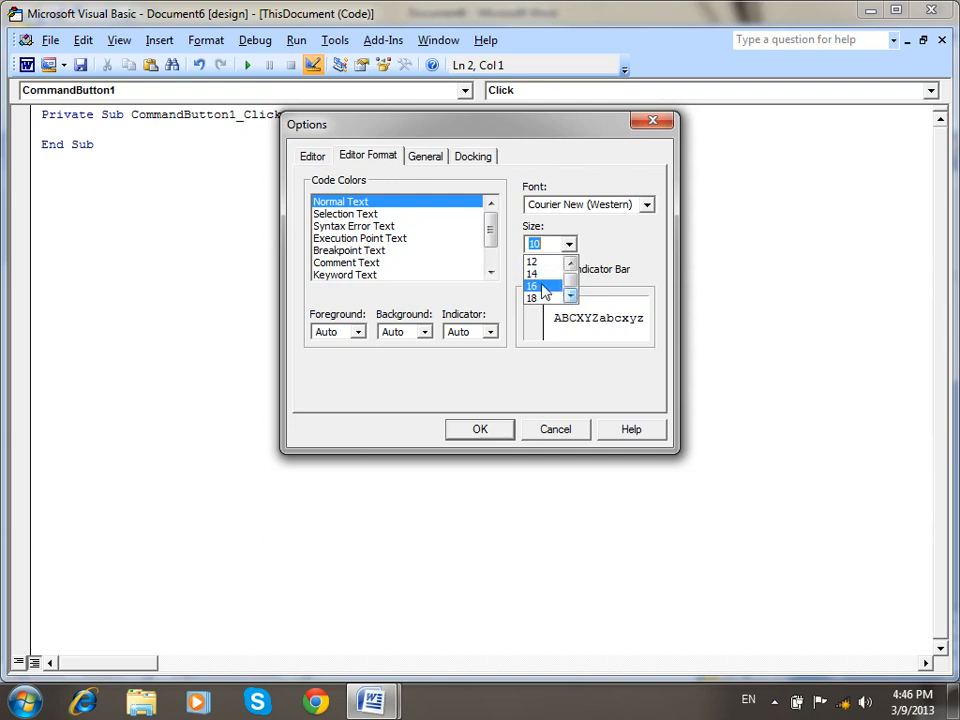
{"action": "left_click", "coordinate": [556, 291]}
{"action": "left_click", "coordinate": [482, 432]}
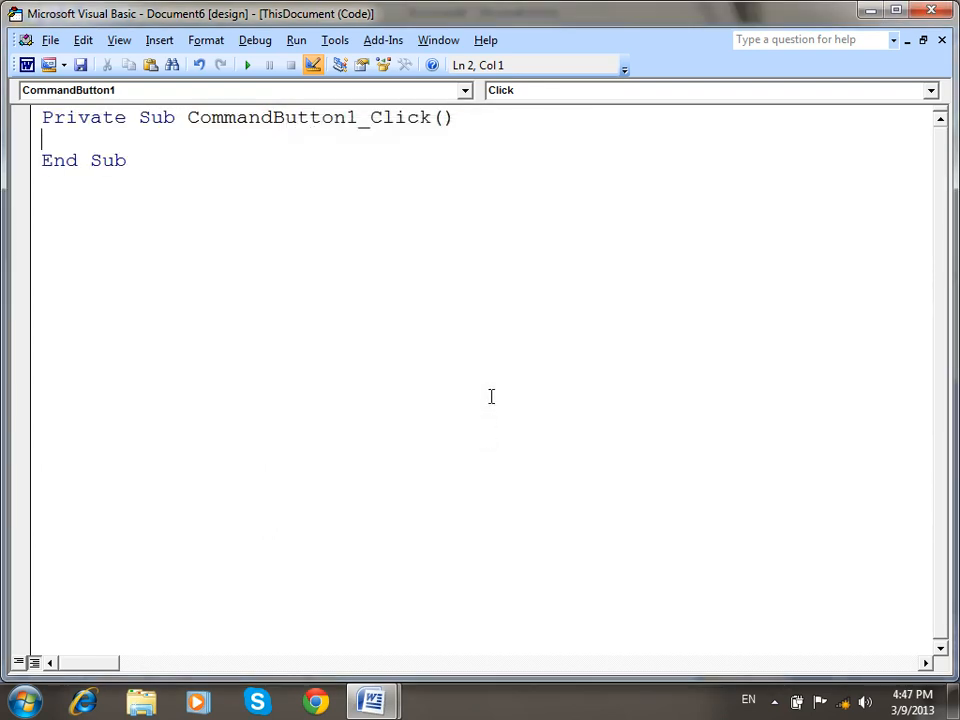
Declare PrgPath and PrgName as Variant, correcting the mistaken int type.
{"action": "type", "text": "dim PrgPath as int"}
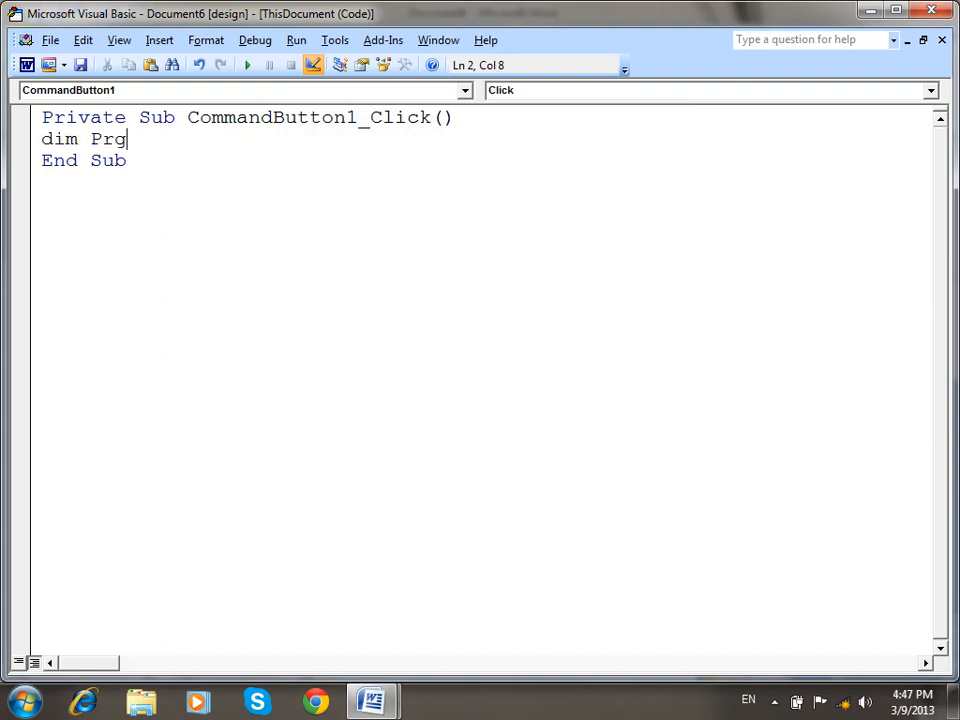
{"action": "left_click", "coordinate": [542, 347]}
{"action": "key", "text": "Return"}
{"action": "type", "text": "variant"}
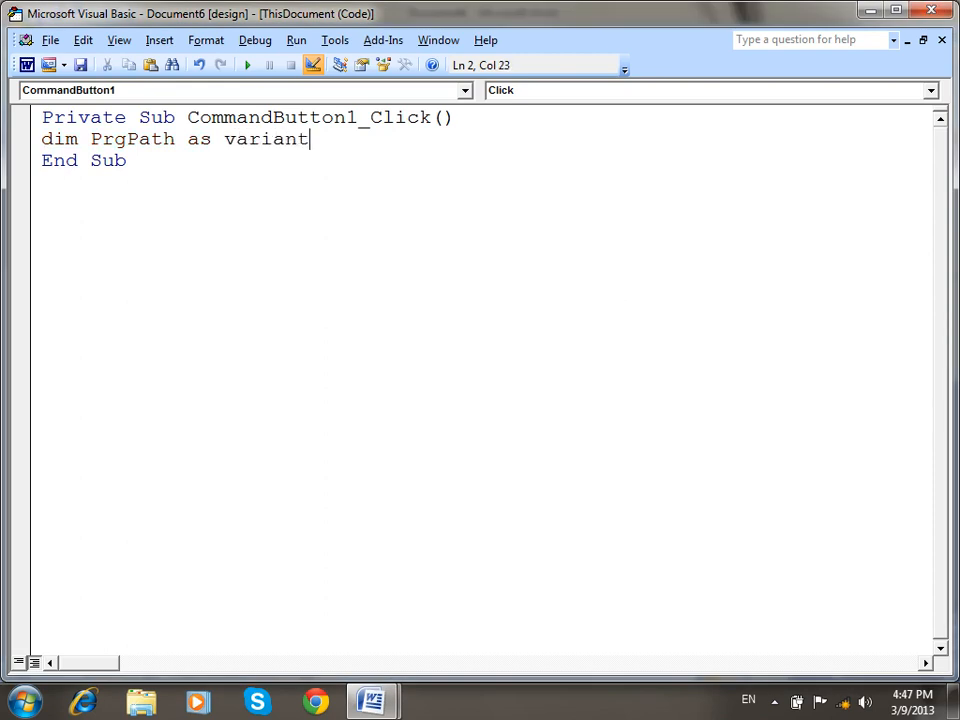
{"action": "key", "text": "Return"}
{"action": "key", "text": "Down"}
{"action": "key", "text": "Down"}
{"action": "type", "text": "Dim P"}
{"action": "key", "text": "BackSpace"}
{"action": "key", "text": "BackSpace"}
{"action": "key", "text": "BackSpace"}
{"action": "key", "text": "BackSpace"}
{"action": "key", "text": "BackSpace"}
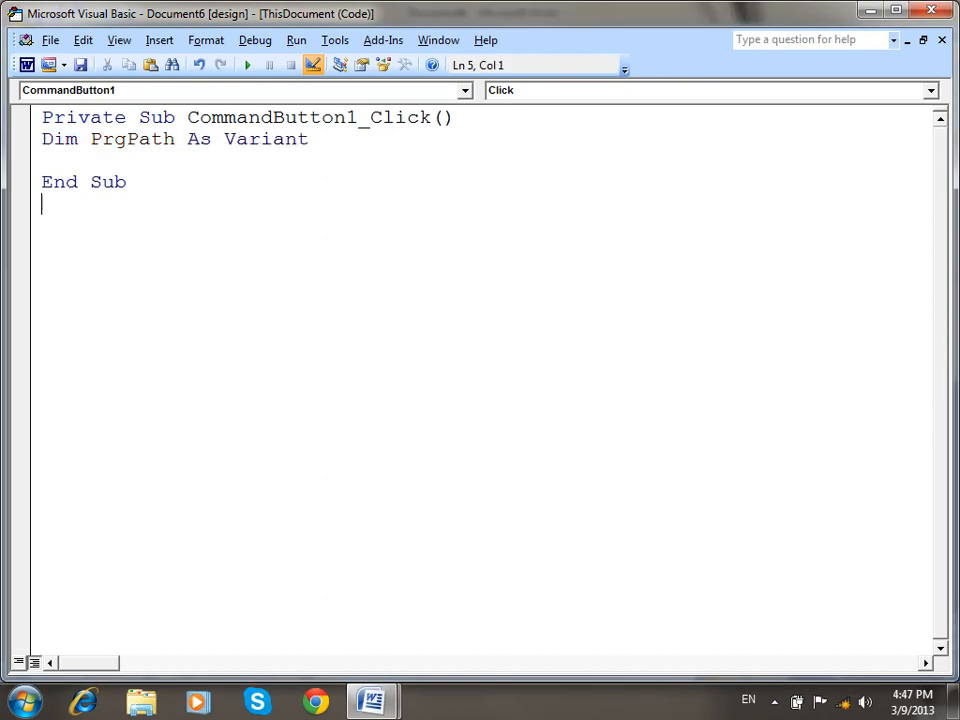
{"action": "type", "text": "Dim PrgName as variant"}
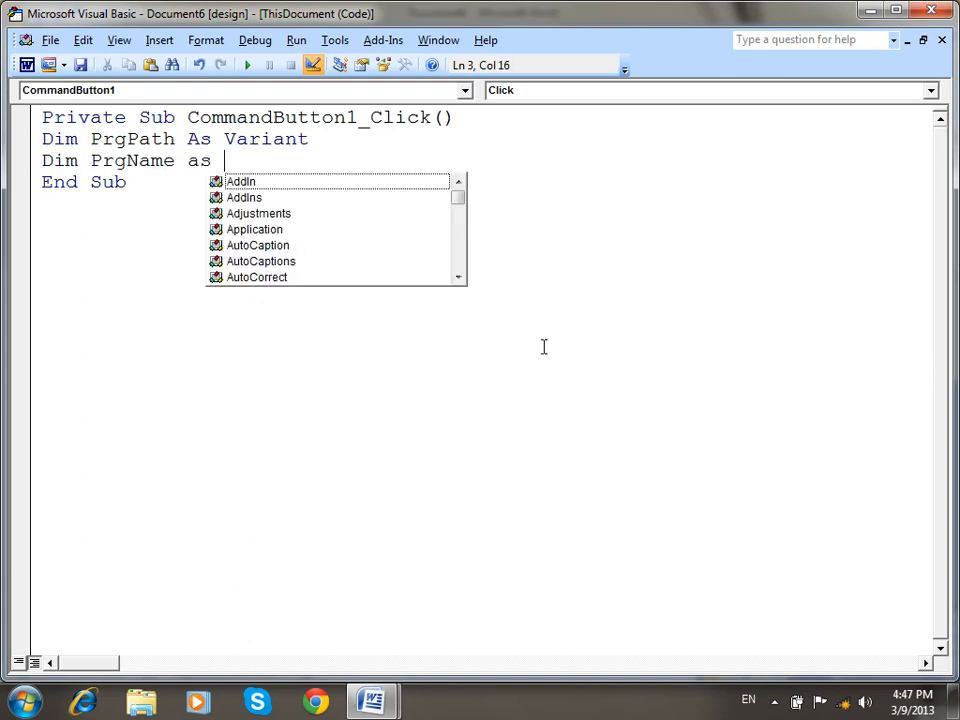
{"action": "key", "text": "Return"}
Set PrgPath from an InputBox titled 'Program Name' and launch it with Shell(PrgPath, vbNormalFocus).
{"action": "type", "text": "Prg"}
{"action": "left_click", "coordinate": [408, 250]}
{"action": "type", "text": "N"}
{"action": "key", "text": "BackSpace"}
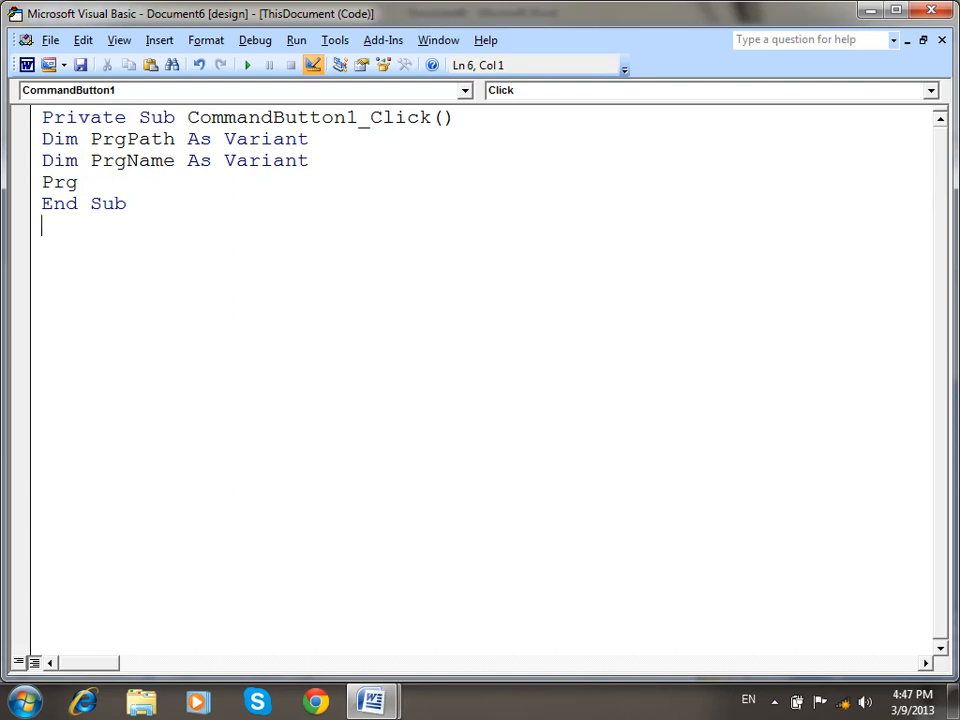
{"action": "type", "text": "Path"}
{"action": "left_click", "coordinate": [542, 346]}
{"action": "type", "text": "=In"}
{"action": "key", "text": "BackSpace"}
{"action": "key", "text": "BackSpace"}
{"action": "key", "text": "BackSpace"}
{"action": "left_click", "coordinate": [168, 181]}
{"action": "type", "text": "=Inputbox*"}
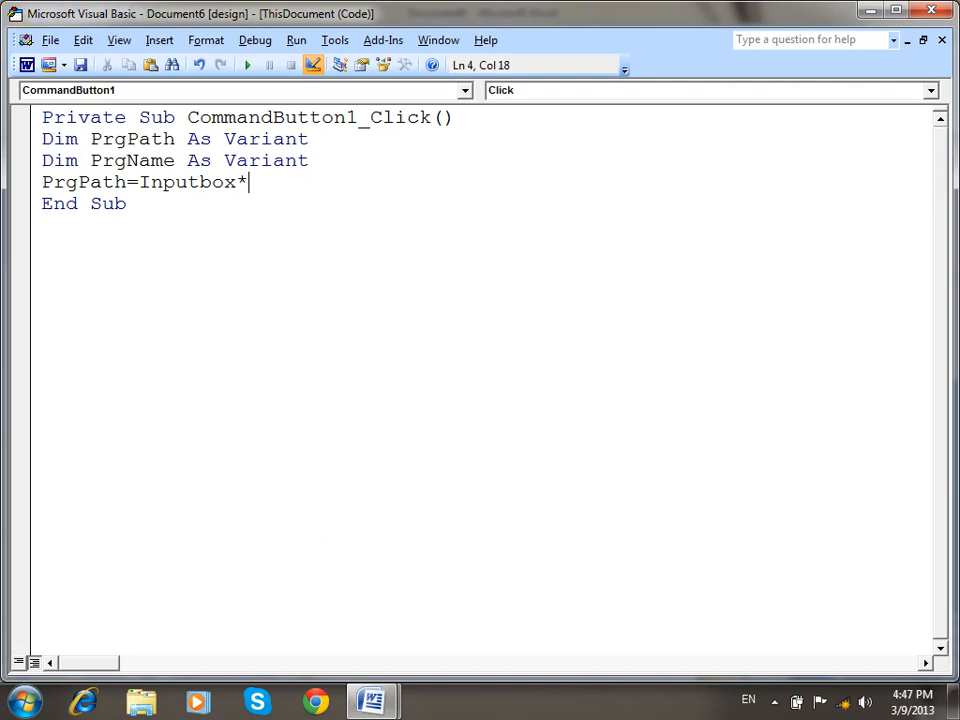
{"action": "key", "text": "BackSpace"}
{"action": "type", "text": "(\""}
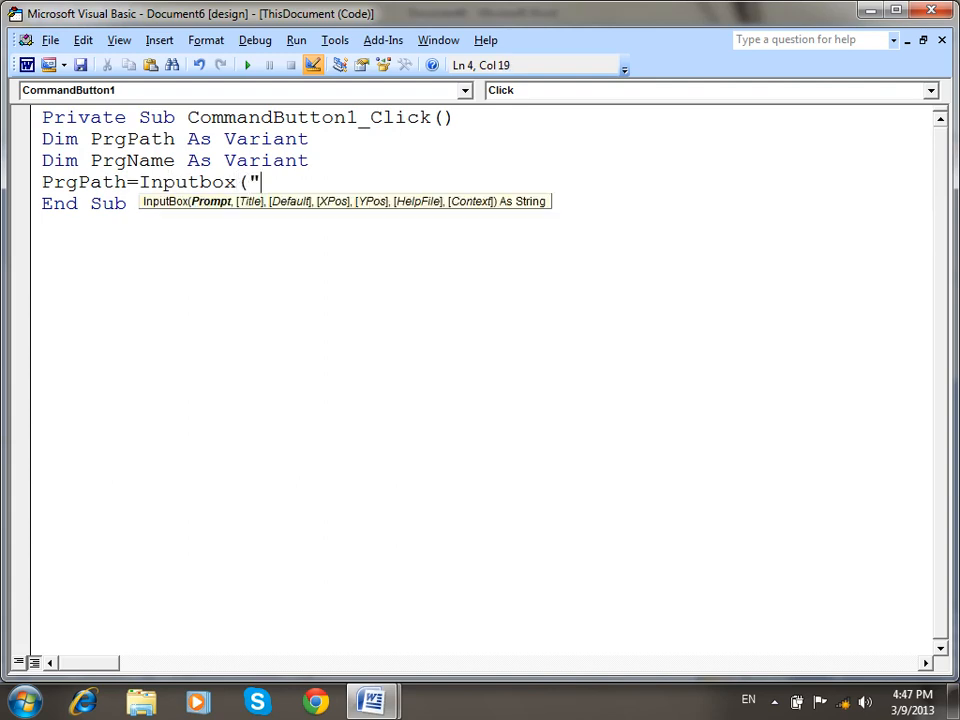
{"action": "type", "text": "Enter Your Program"}
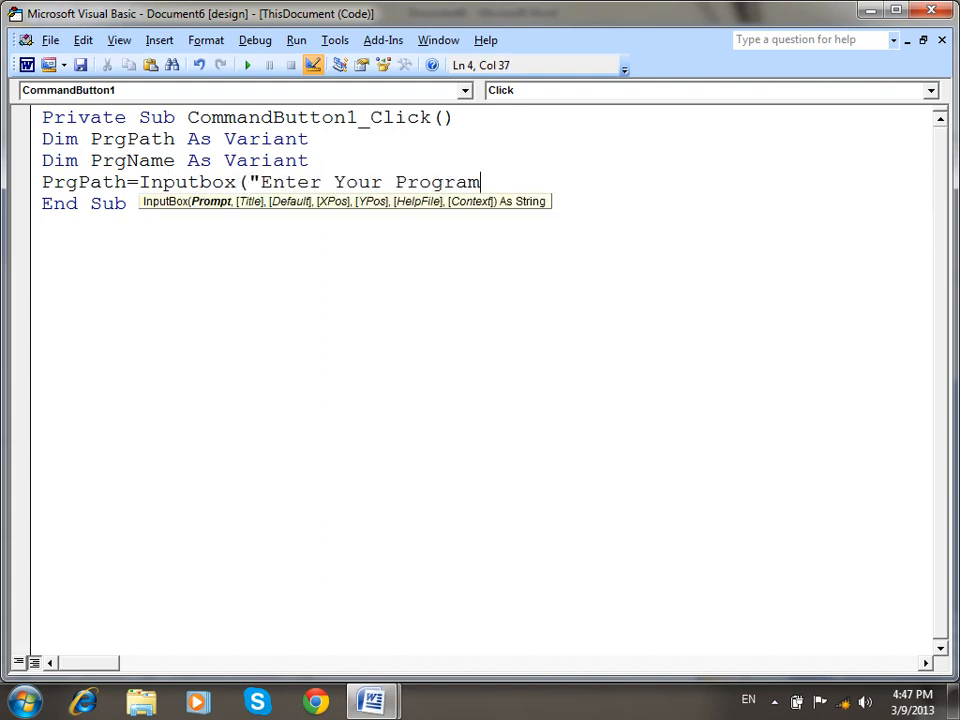
{"action": "type", "text": " Name to open"}
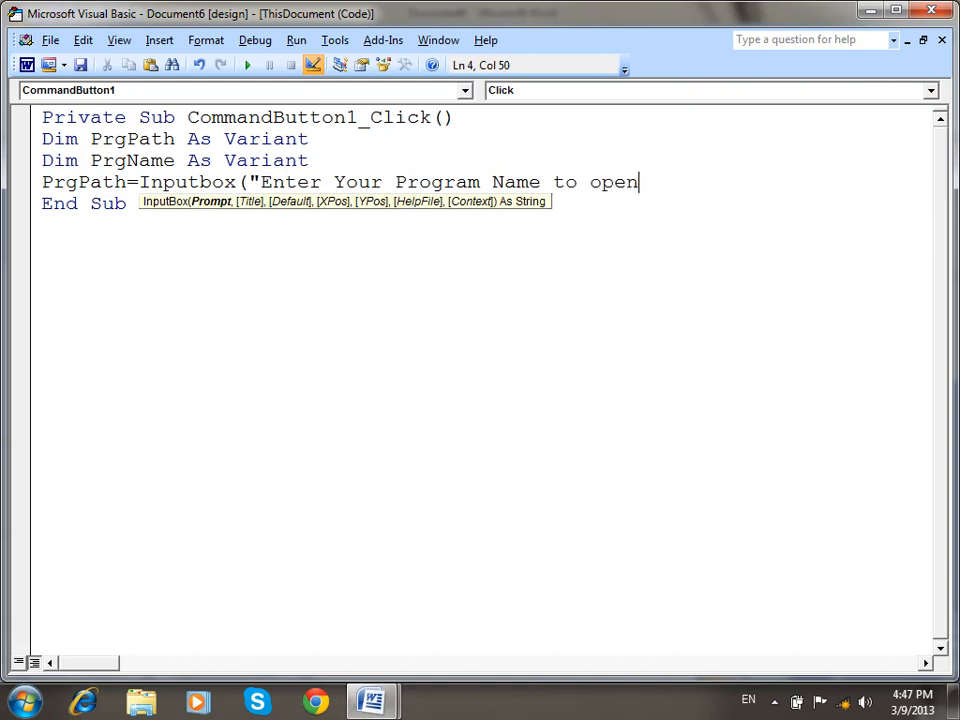
{"action": "type", "text": " it\",\"Progra"}
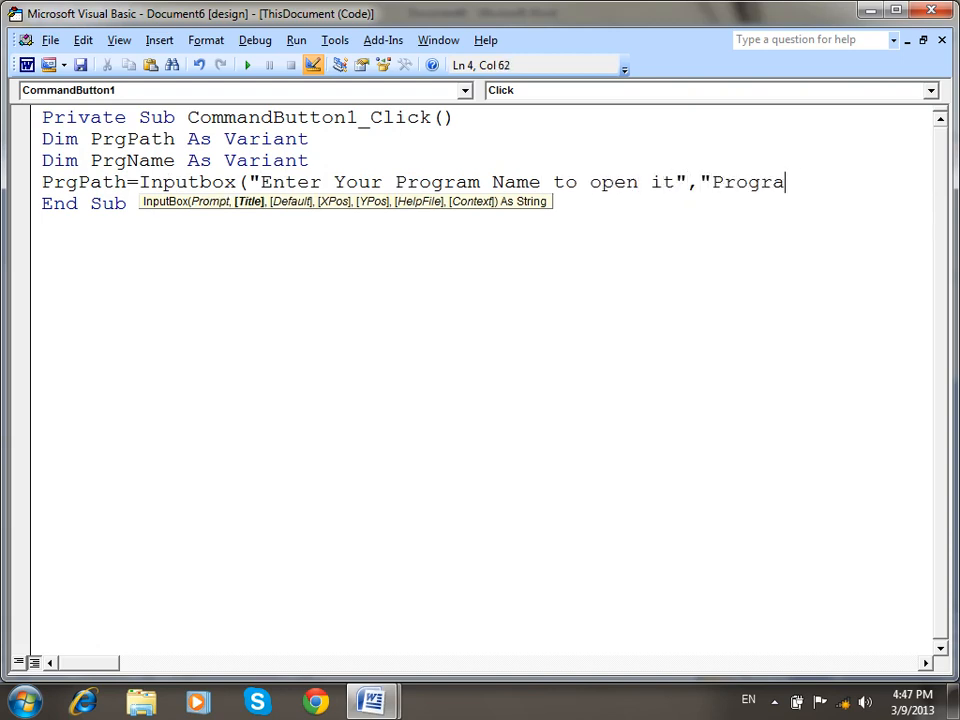
{"action": "type", "text": "m Name\""}
{"action": "key", "text": "Return"}
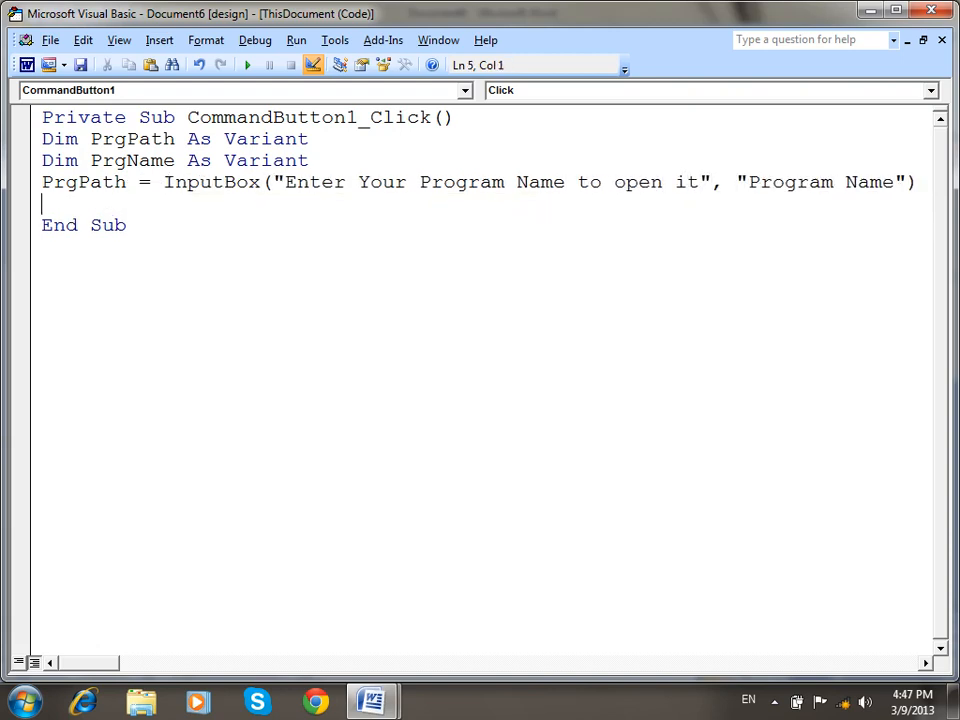
{"action": "type", "text": "PrgNa"}
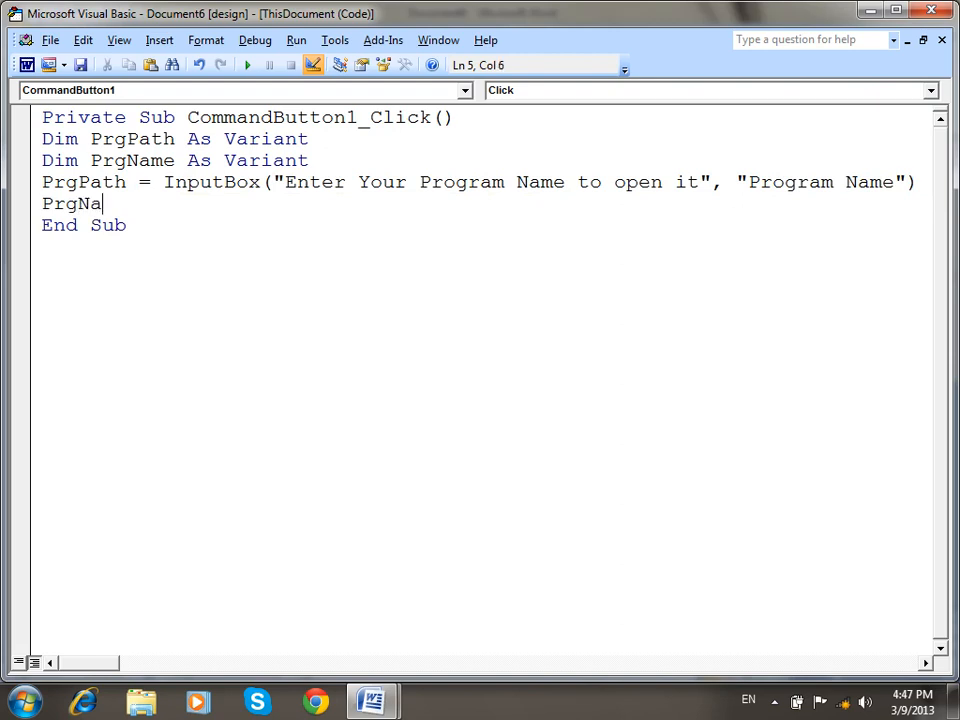
{"action": "type", "text": "me=Sh"}
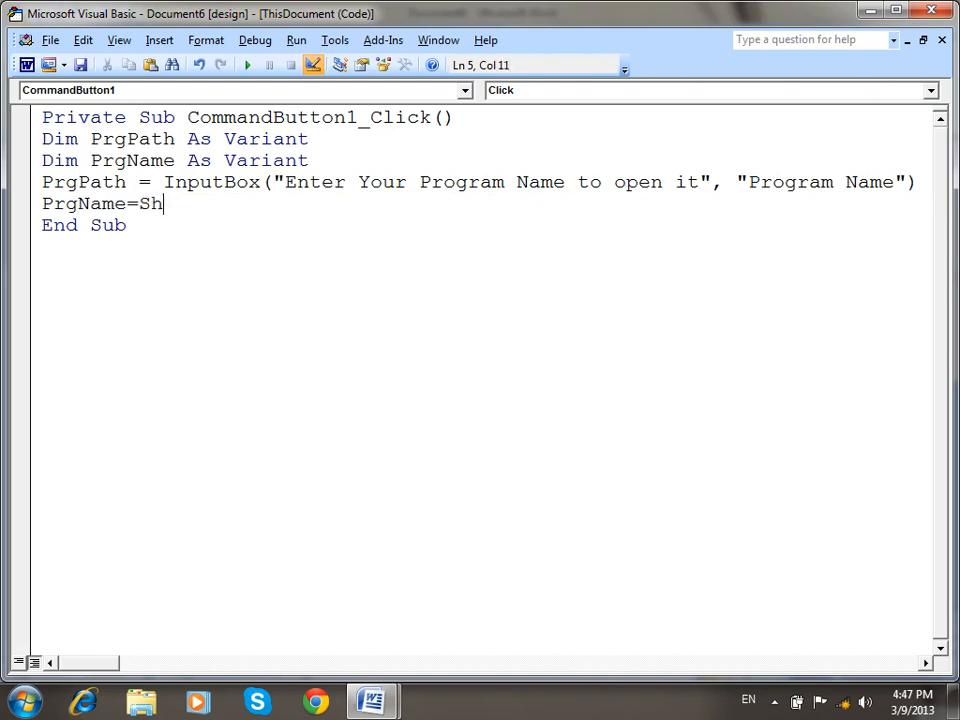
{"action": "type", "text": "ell(PrgPat"}
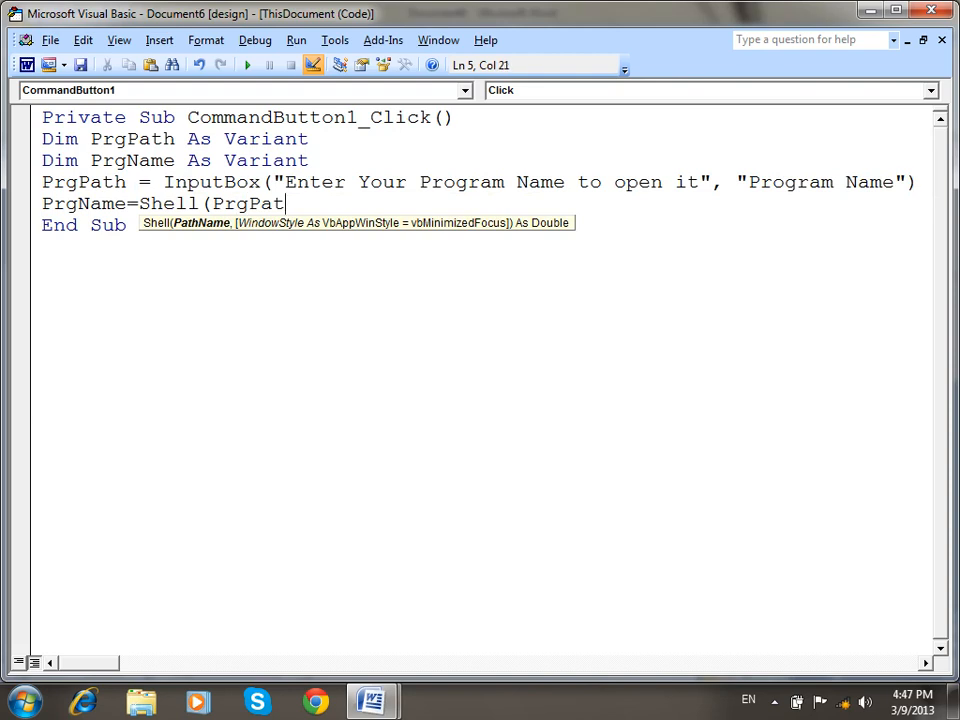
{"action": "type", "text": "h,vbnormalFocus)"}
{"action": "key", "text": "Return"}
Add an On Error GoTo MyError line below the Sub header.
{"action": "left_click", "coordinate": [519, 116]}
{"action": "key", "text": "Return"}
{"action": "type", "text": "On Error got"}
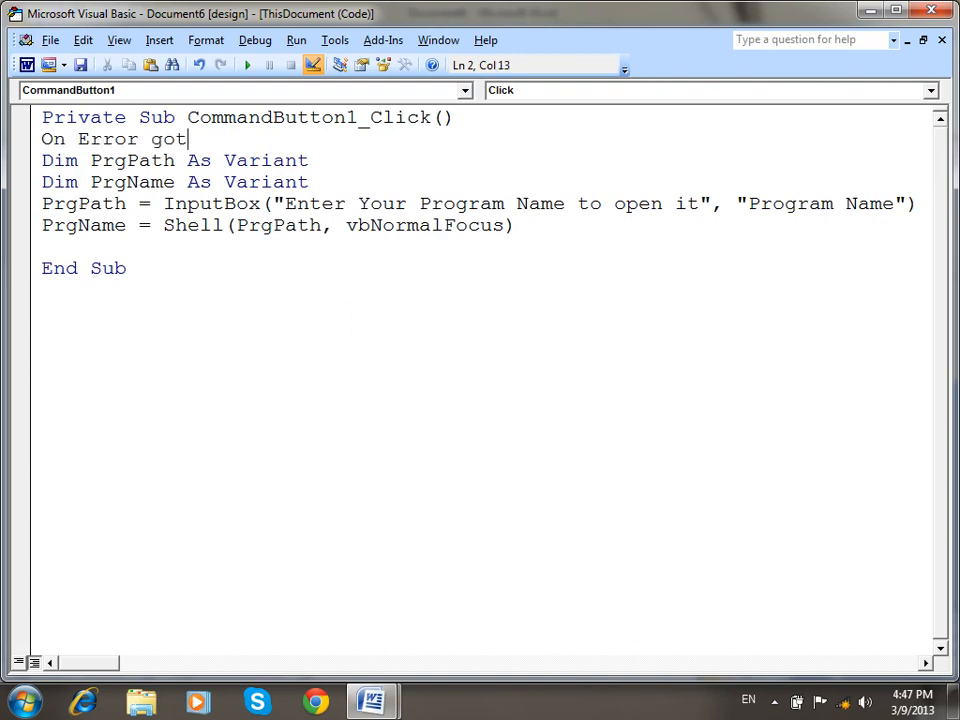
{"action": "type", "text": "o my E"}
{"action": "key", "text": "BackSpace"}
{"action": "key", "text": "BackSpace"}
{"action": "type", "text": "Error"}
Add Exit Sub, then a MyError: label followed by MsgBox Err.Description.
{"action": "left_click", "coordinate": [169, 250]}
{"action": "type", "text": "Exit sub"}
{"action": "key", "text": "Return"}
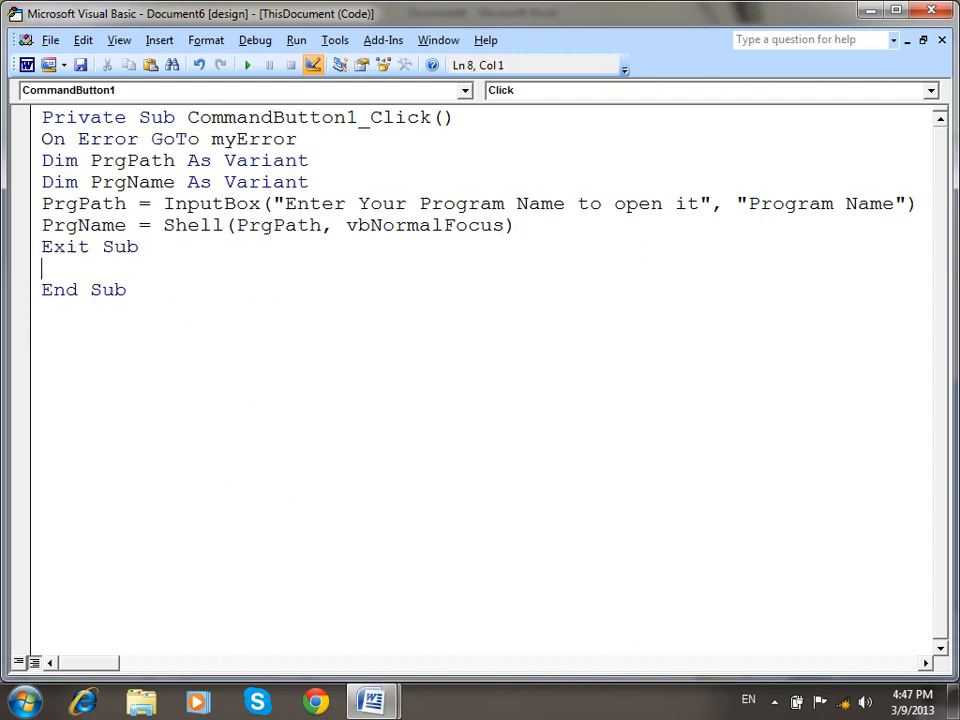
{"action": "type", "text": "msgbox"}
{"action": "key", "text": "BackSpace"}
{"action": "key", "text": "BackSpace"}
{"action": "key", "text": "BackSpace"}
{"action": "key", "text": "BackSpace"}
{"action": "key", "text": "BackSpace"}
{"action": "key", "text": "BackSpace"}
{"action": "type", "text": "MyError"}
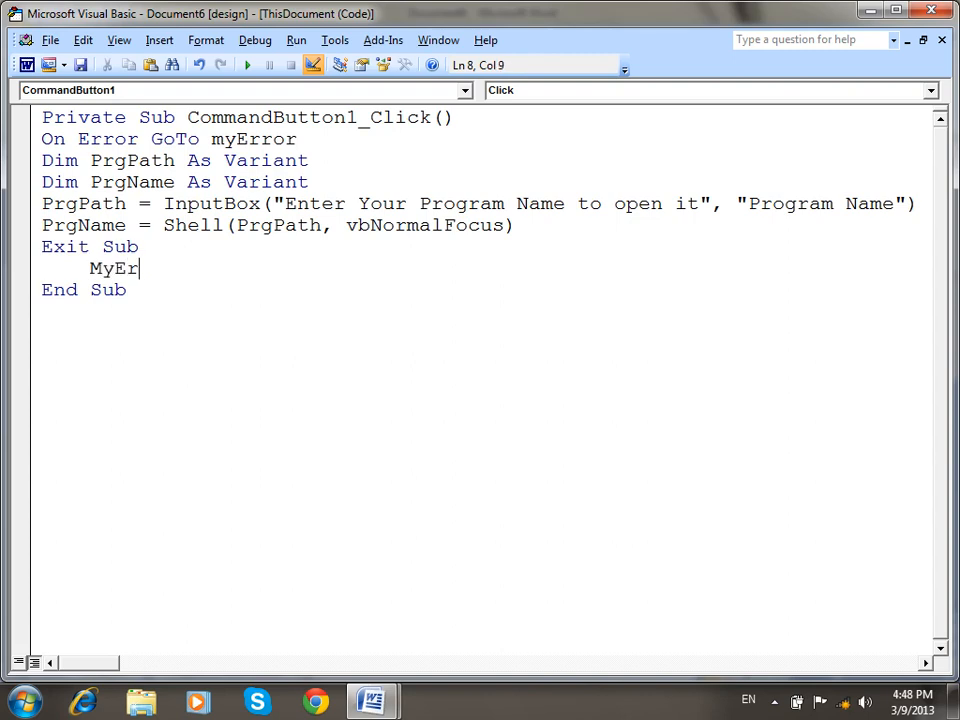
{"action": "key", "text": "Return"}
{"action": "key", "text": "BackSpace"}
{"action": "type", "text": ":"}
{"action": "key", "text": "Return"}
{"action": "type", "text": "msgbox err.Description"}
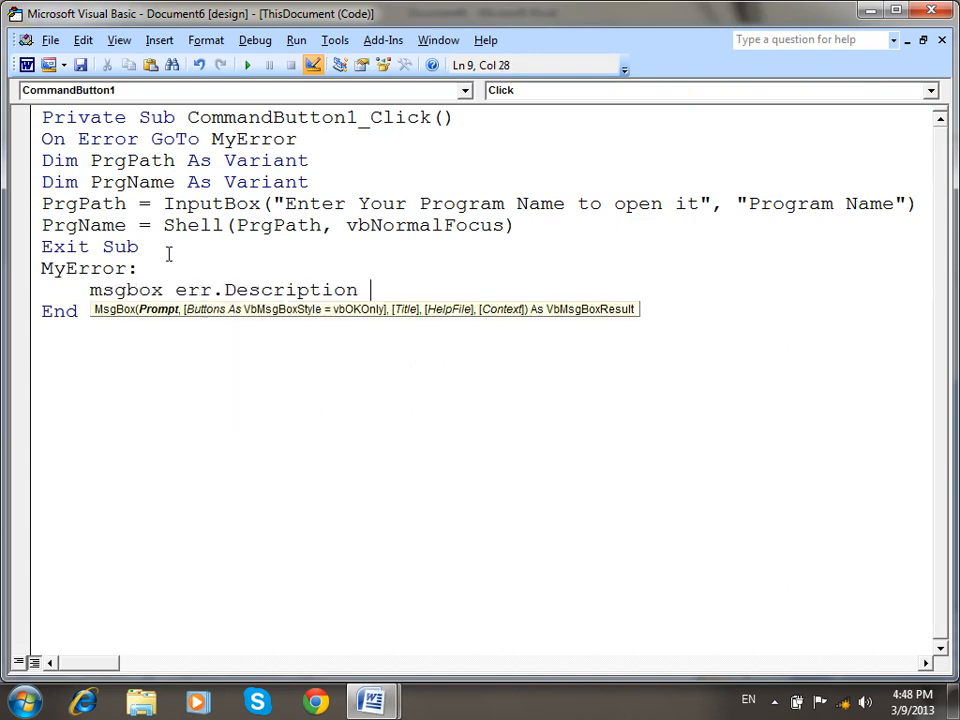
{"action": "key", "text": "Return"}
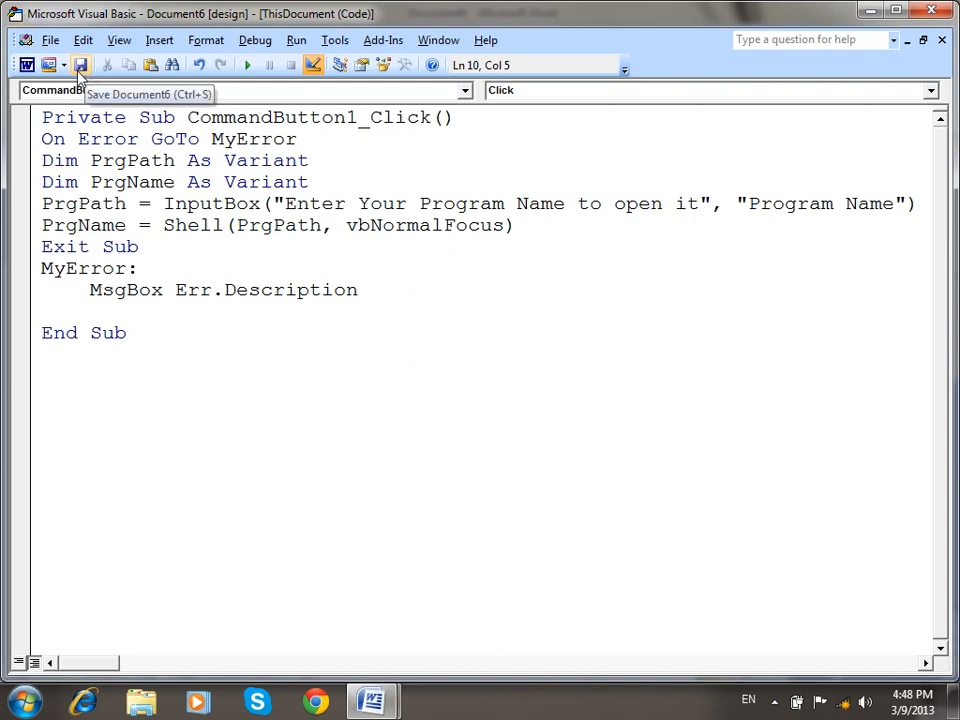
Return to the Word document and turn off Design Mode on the Developer tab.
{"action": "left_click", "coordinate": [26, 65]}
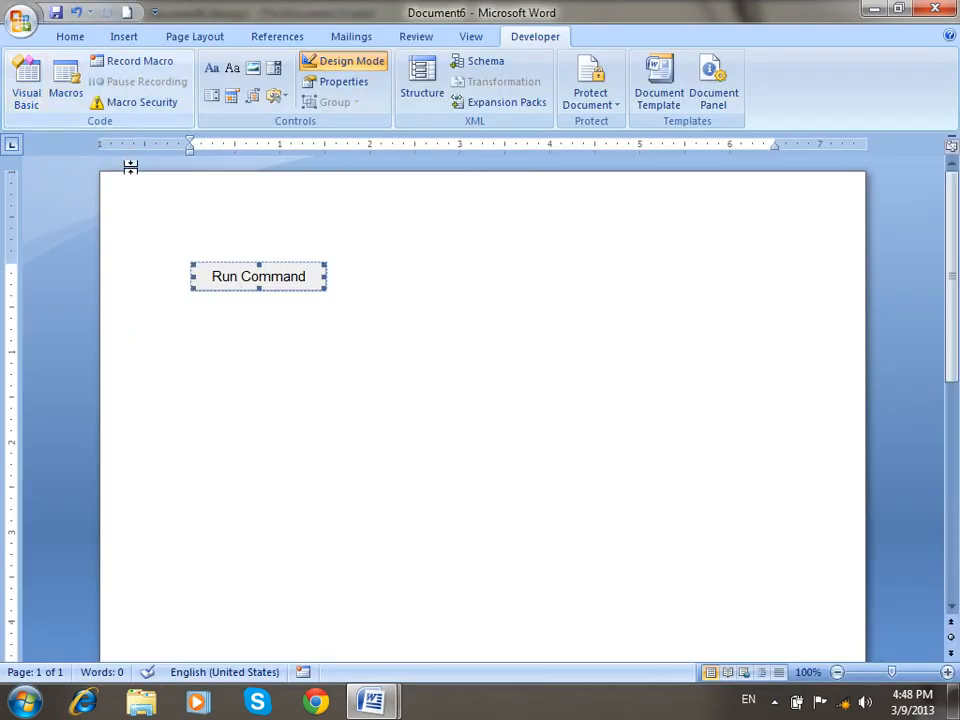
{"action": "left_click", "coordinate": [74, 37]}
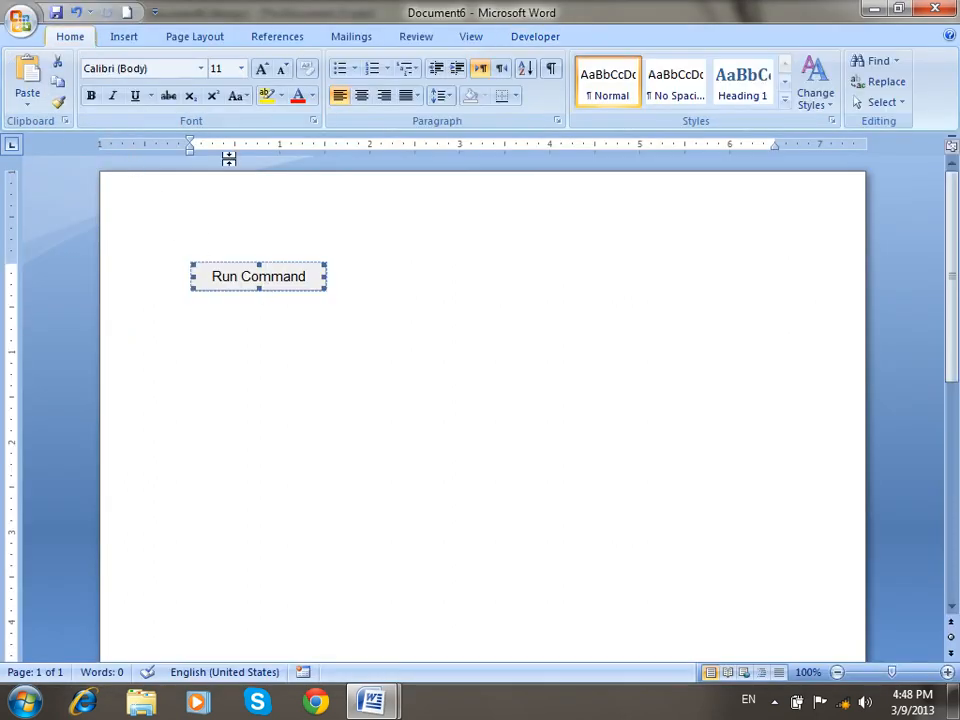
{"action": "left_click", "coordinate": [535, 37]}
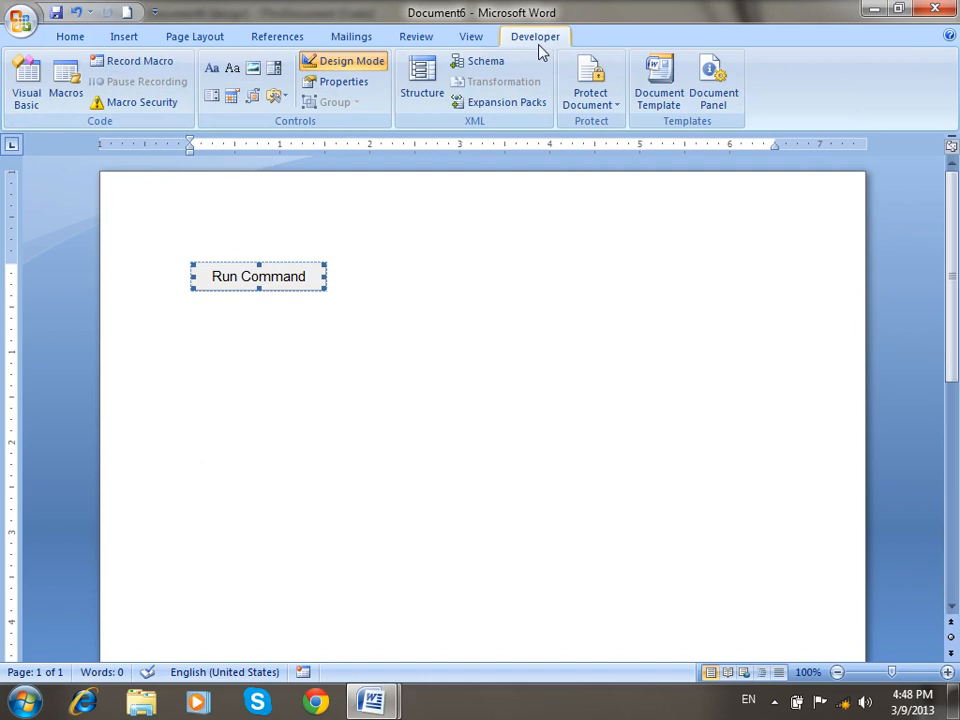
{"action": "left_click", "coordinate": [362, 64]}
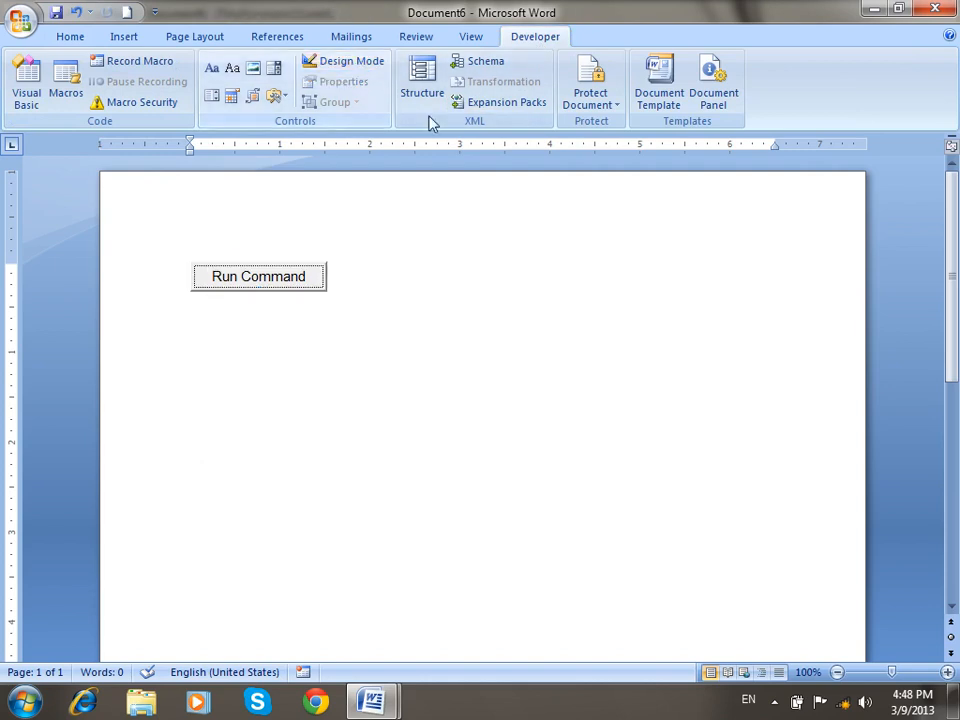
Test the Run Command button with 'Excel', then close the launched Excel.
{"action": "left_click", "coordinate": [280, 280]}
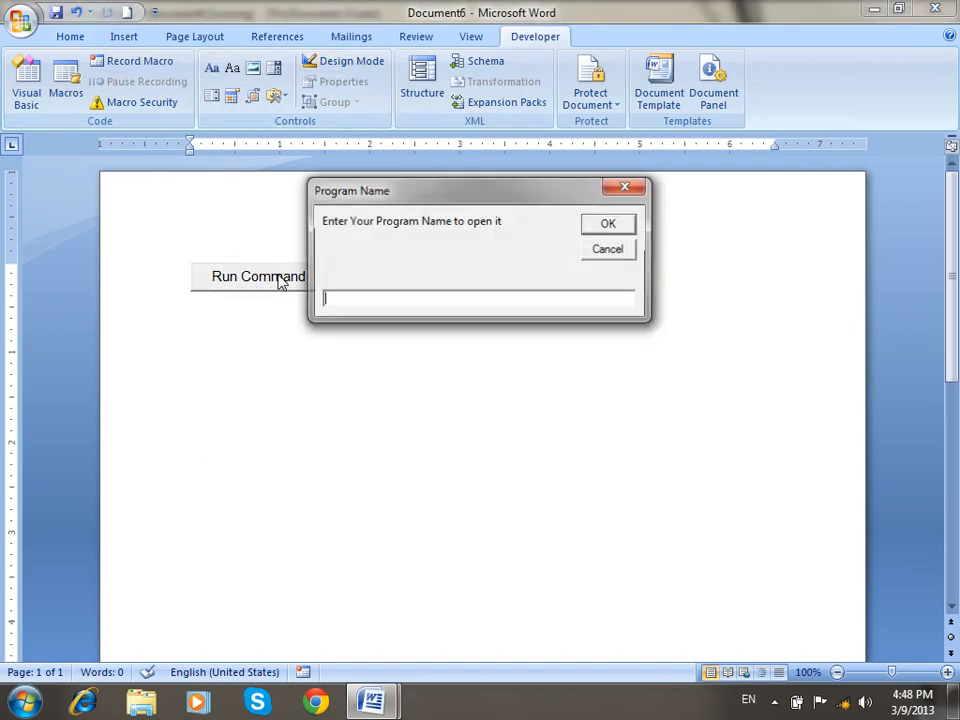
{"action": "type", "text": "Excel"}
{"action": "key", "text": "Return"}
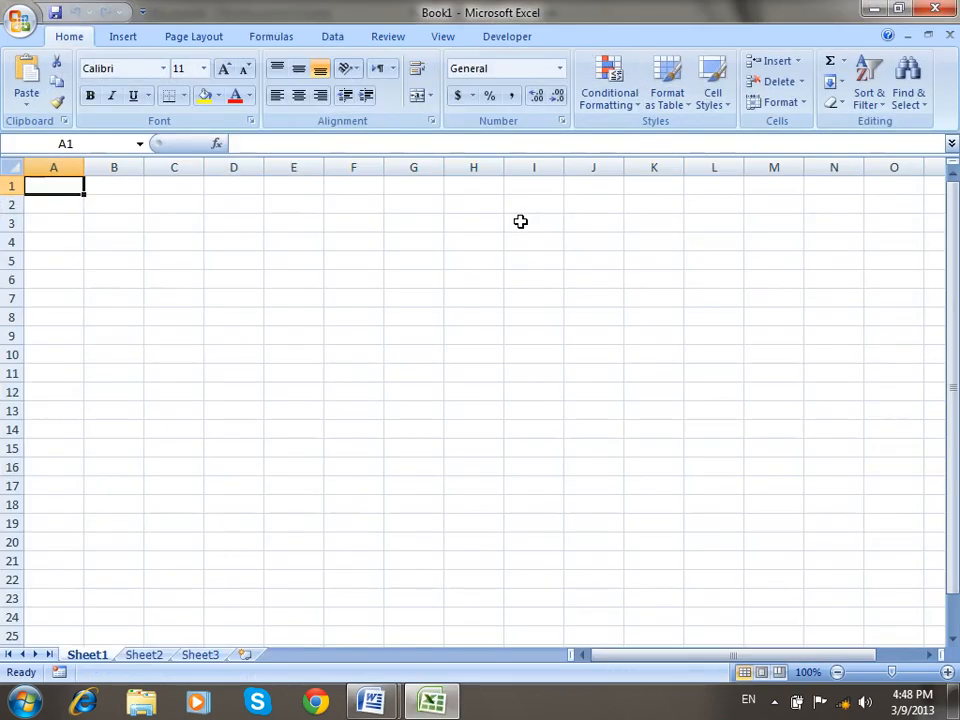
{"action": "left_click", "coordinate": [935, 8]}
Run the button again with 'Ca' to launch Calculator, then close it.
{"action": "left_click", "coordinate": [276, 284]}
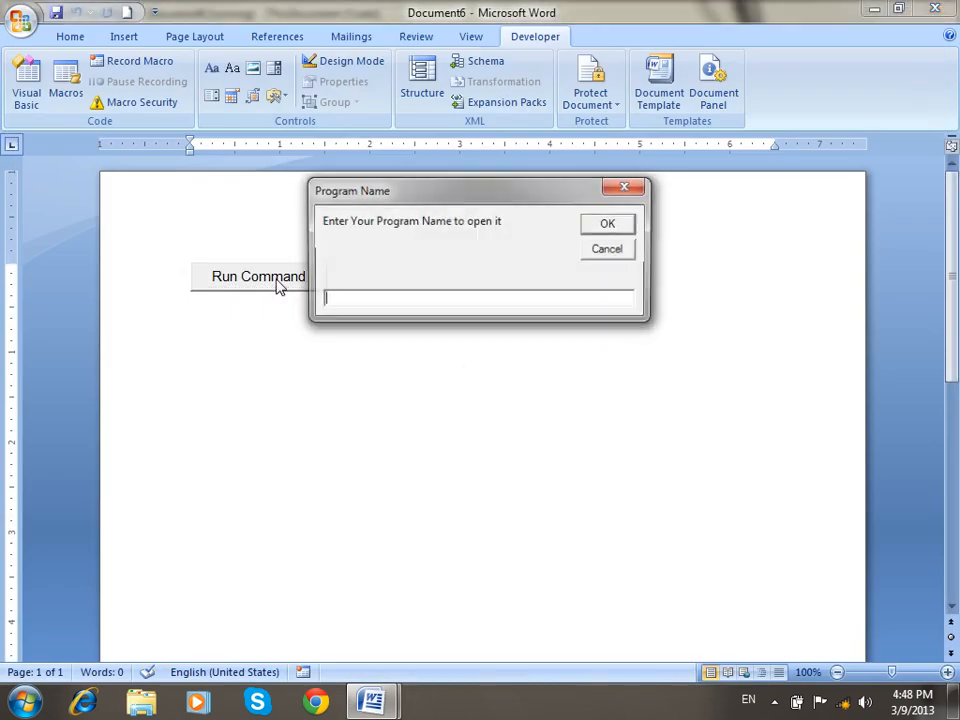
{"action": "type", "text": "Calc"}
{"action": "key", "text": "Return"}
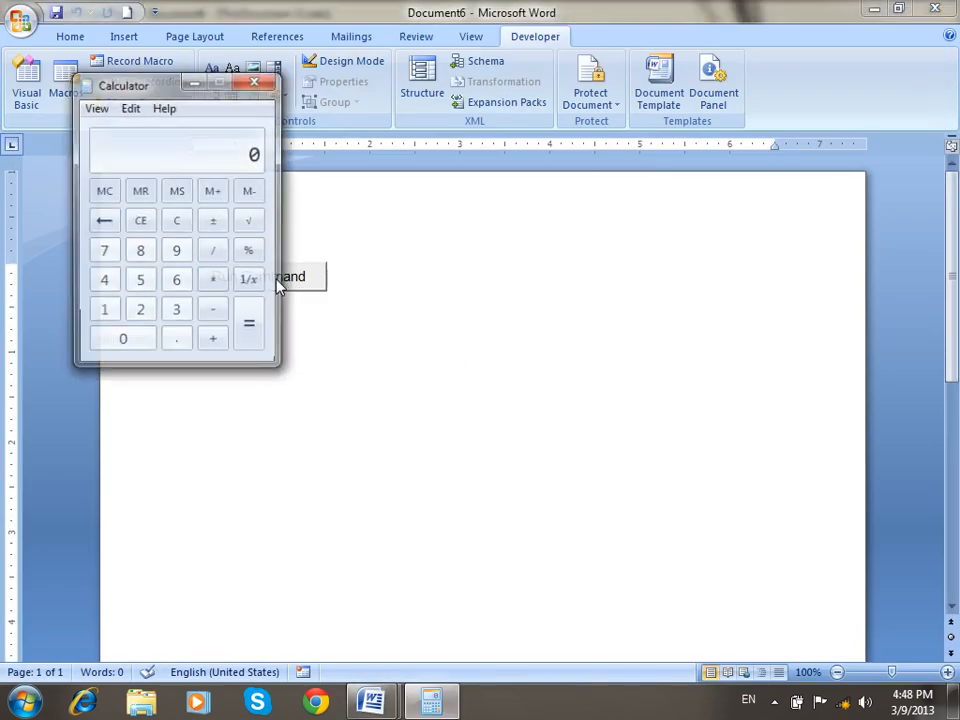
{"action": "left_click", "coordinate": [256, 84]}
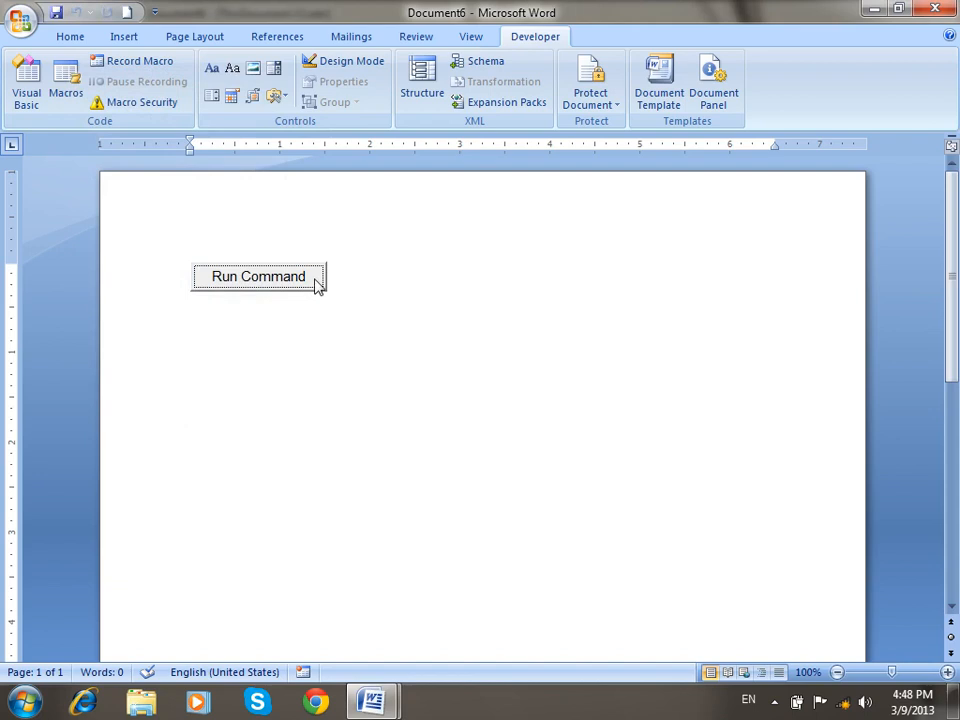
Enter the bogus name 'sfassfsfsa' and dismiss the resulting 'File not found' message.
{"action": "left_click", "coordinate": [296, 283]}
{"action": "type", "text": "sfassfsfsa"}
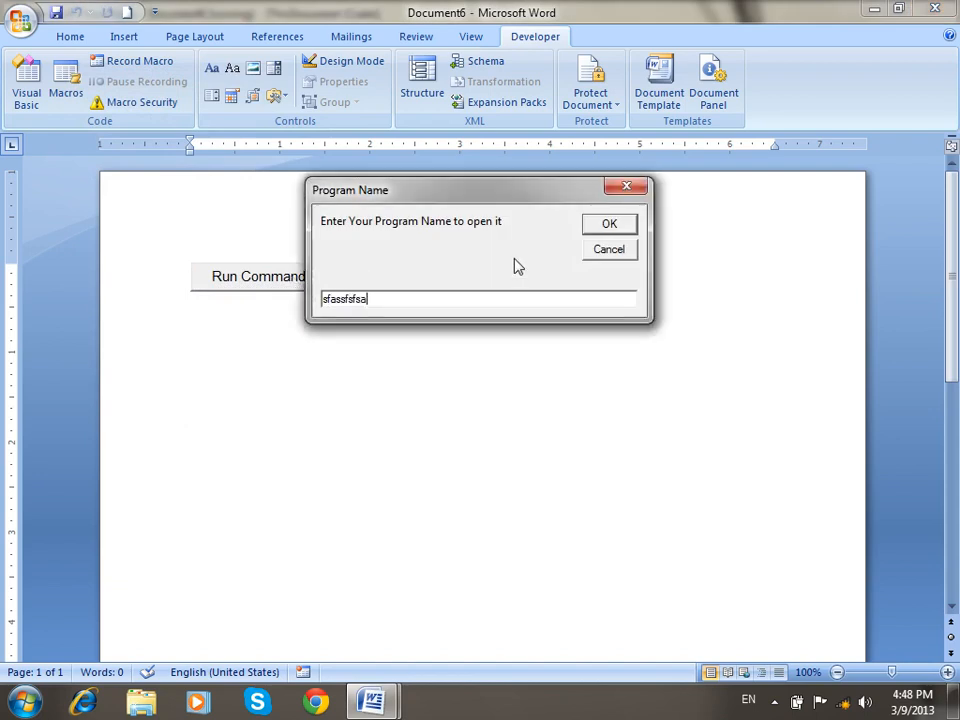
{"action": "left_click", "coordinate": [607, 224]}
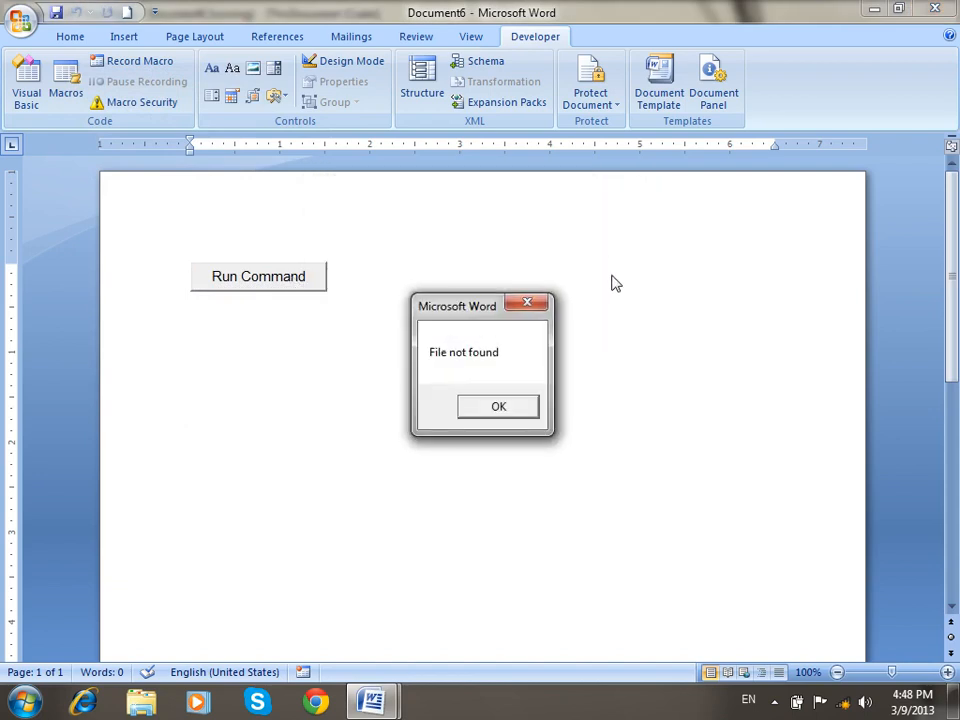
{"action": "left_click", "coordinate": [505, 407]}
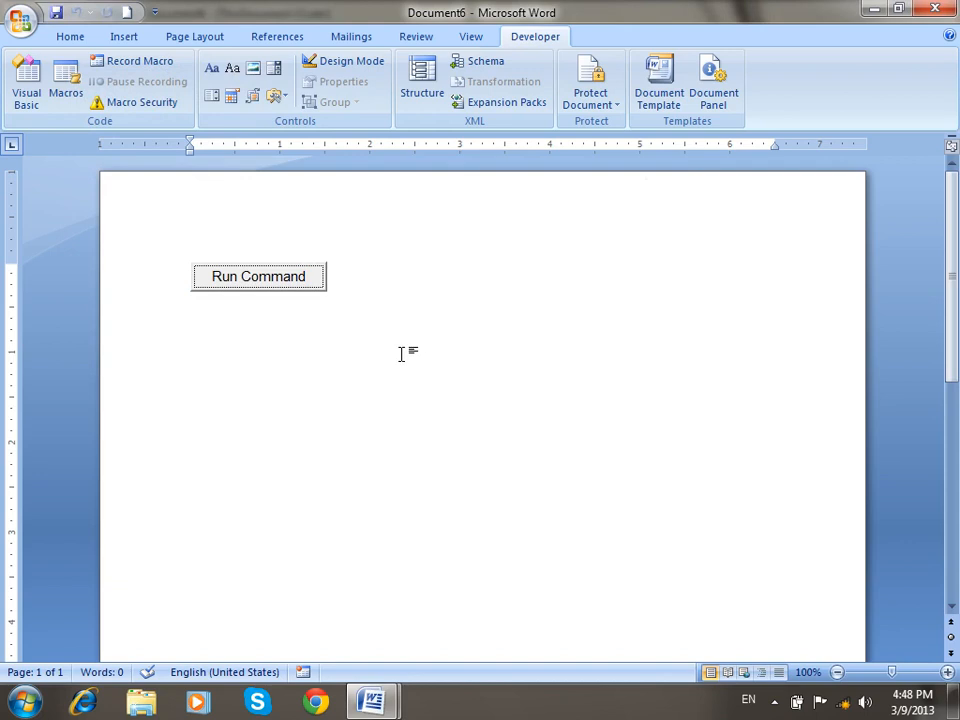
Save Doc6 to the Desktop as a Word Macro-Enabled Document.
{"action": "left_click", "coordinate": [57, 13]}
{"action": "left_click", "coordinate": [66, 146]}
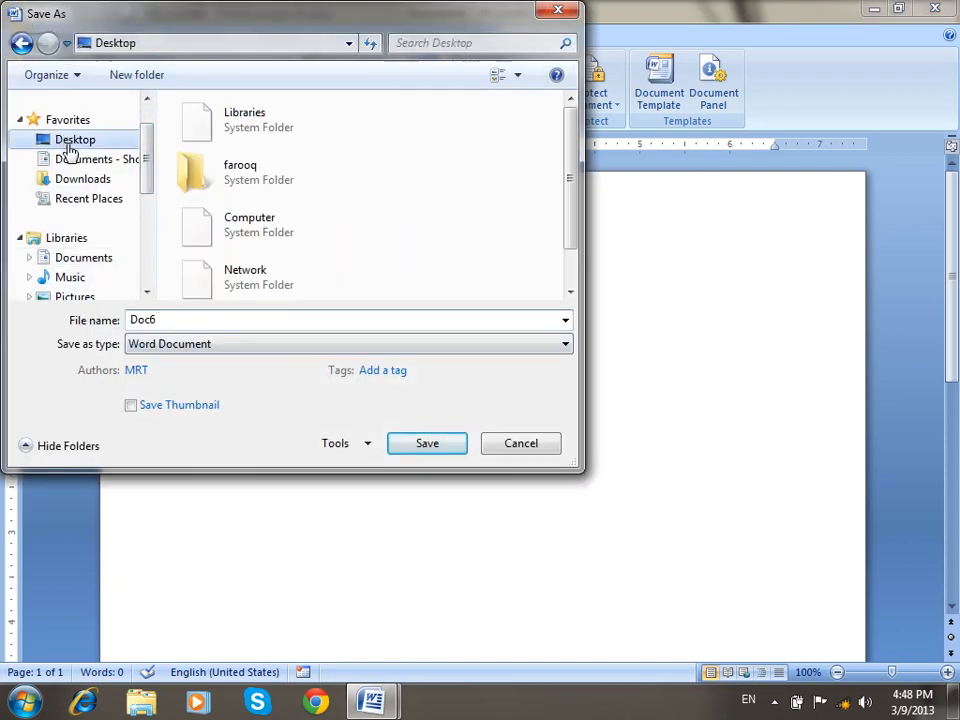
{"action": "left_click", "coordinate": [216, 346]}
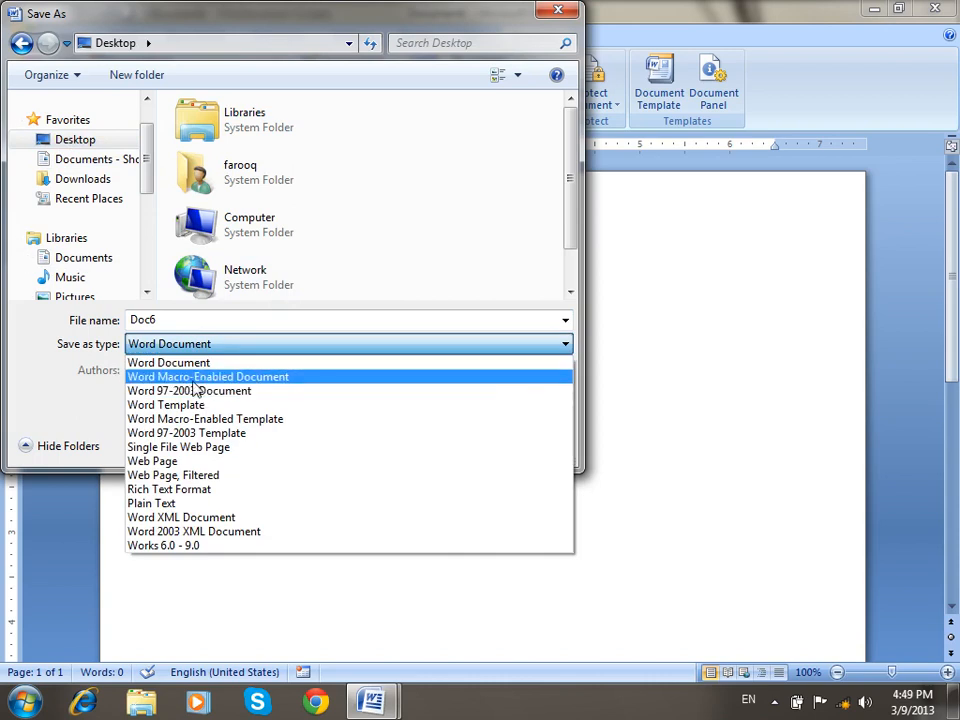
{"action": "left_click", "coordinate": [200, 377]}
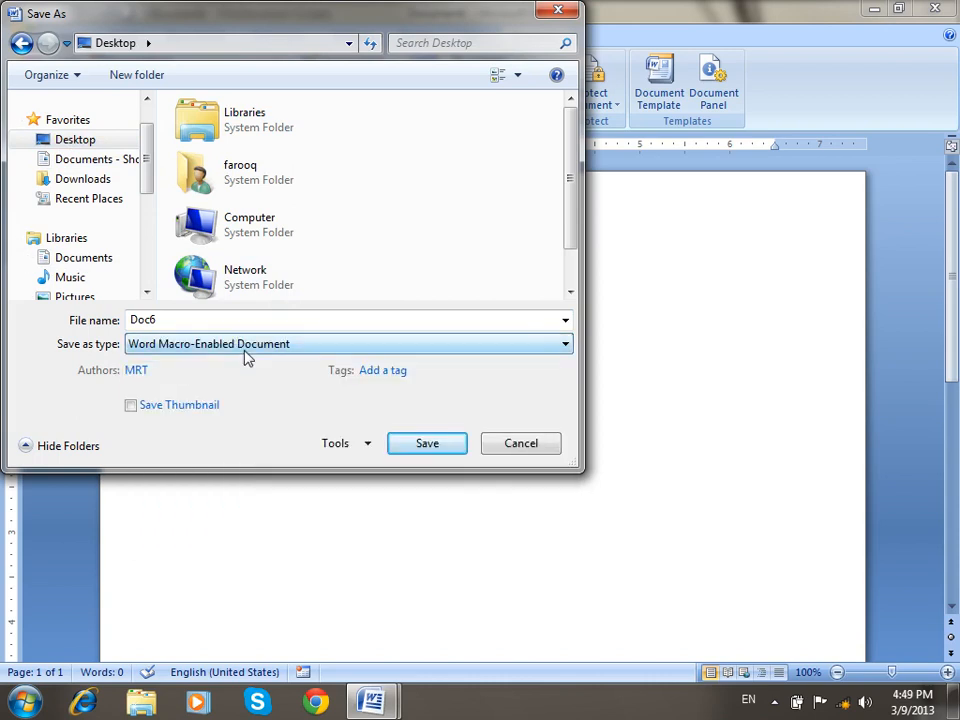
{"action": "left_click", "coordinate": [422, 447]}
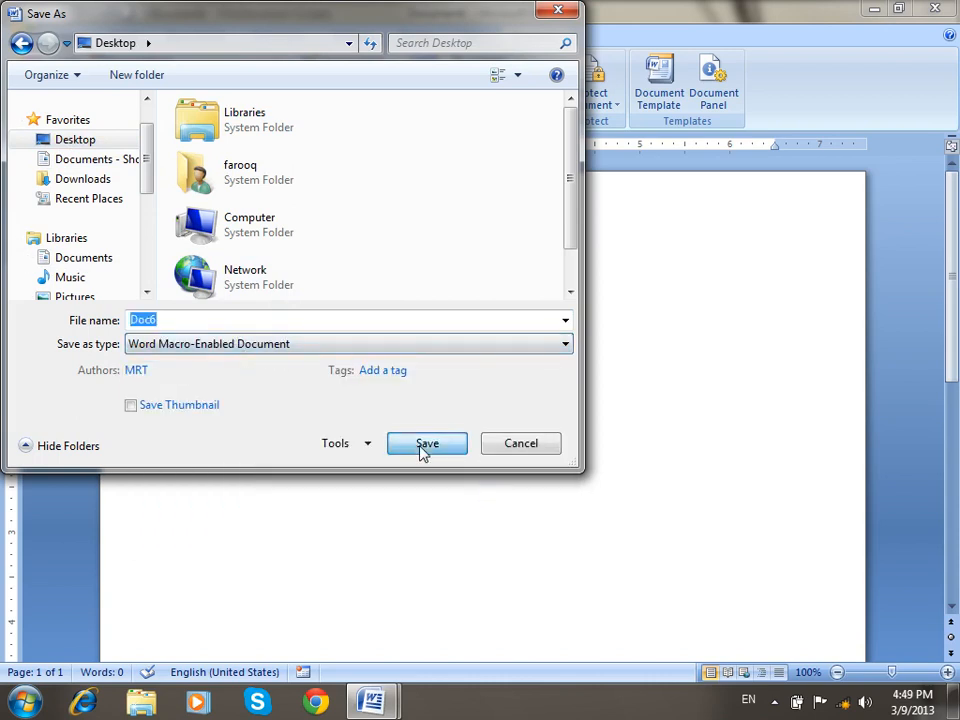
Close Word and reopen Doc6 from its desktop icon.
{"action": "left_click", "coordinate": [935, 8]}
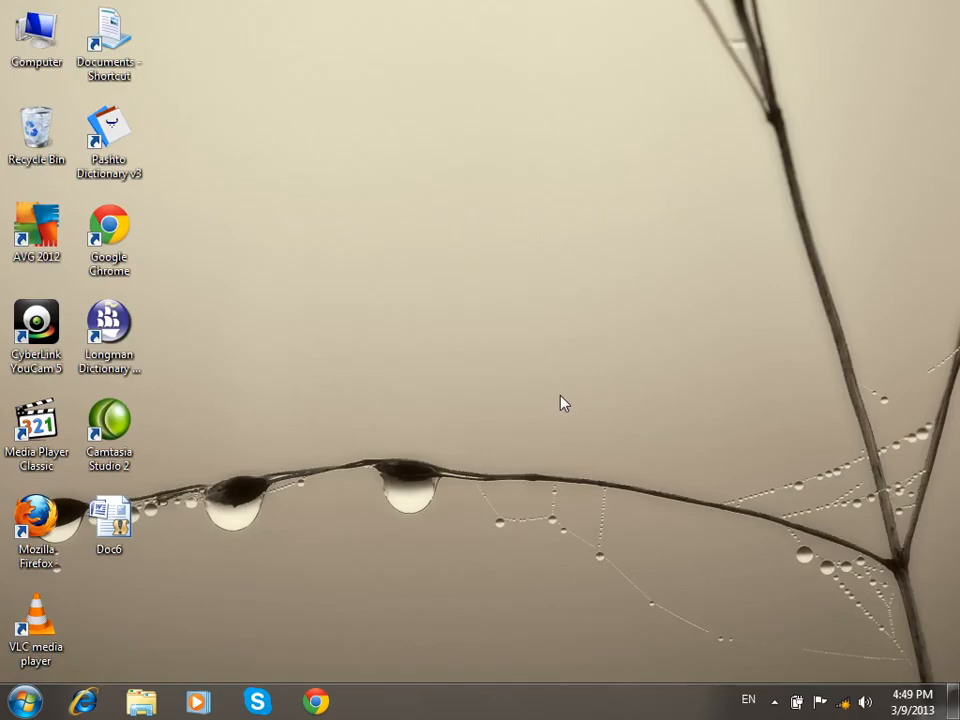
{"action": "left_click_drag", "start_coordinate": [110, 548], "coordinate": [424, 72]}
{"action": "double_click", "coordinate": [412, 32]}
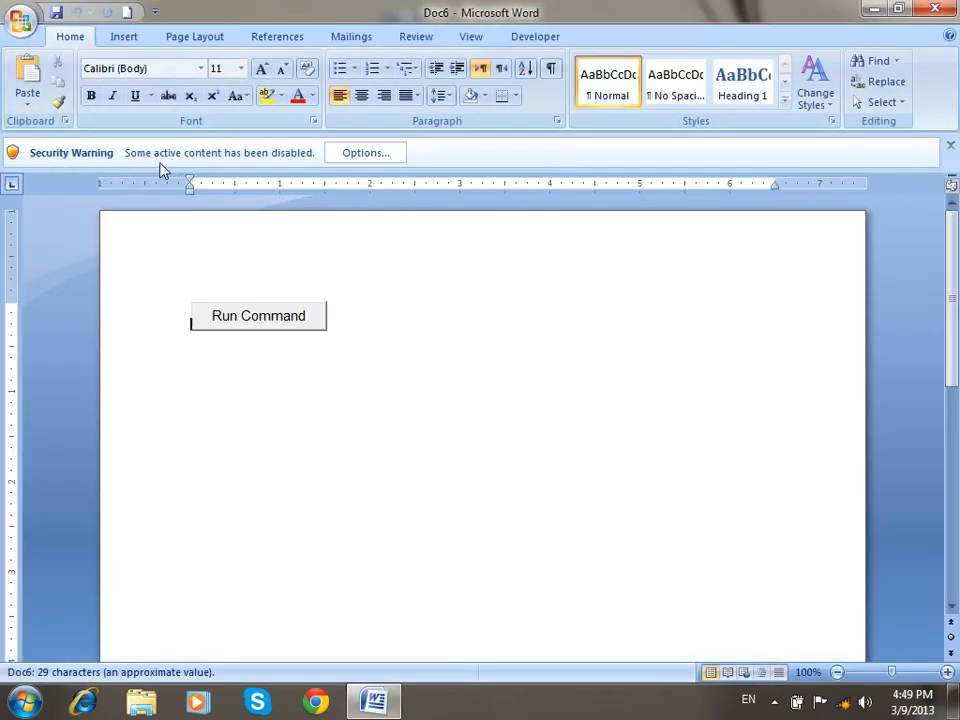
{"action": "left_click", "coordinate": [366, 156]}
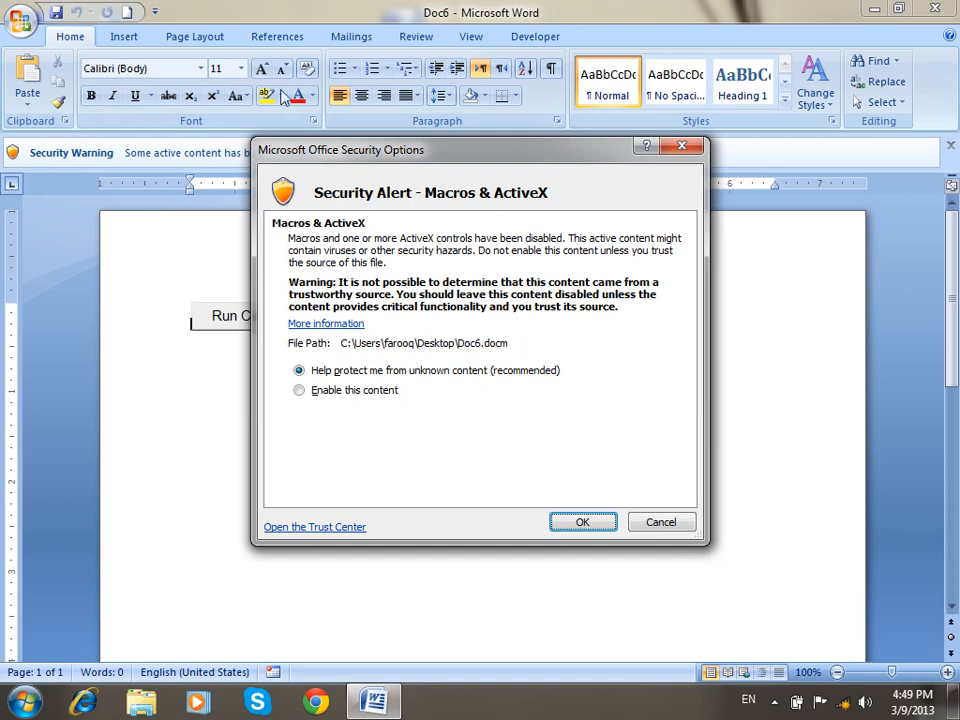
{"action": "left_click", "coordinate": [635, 522]}
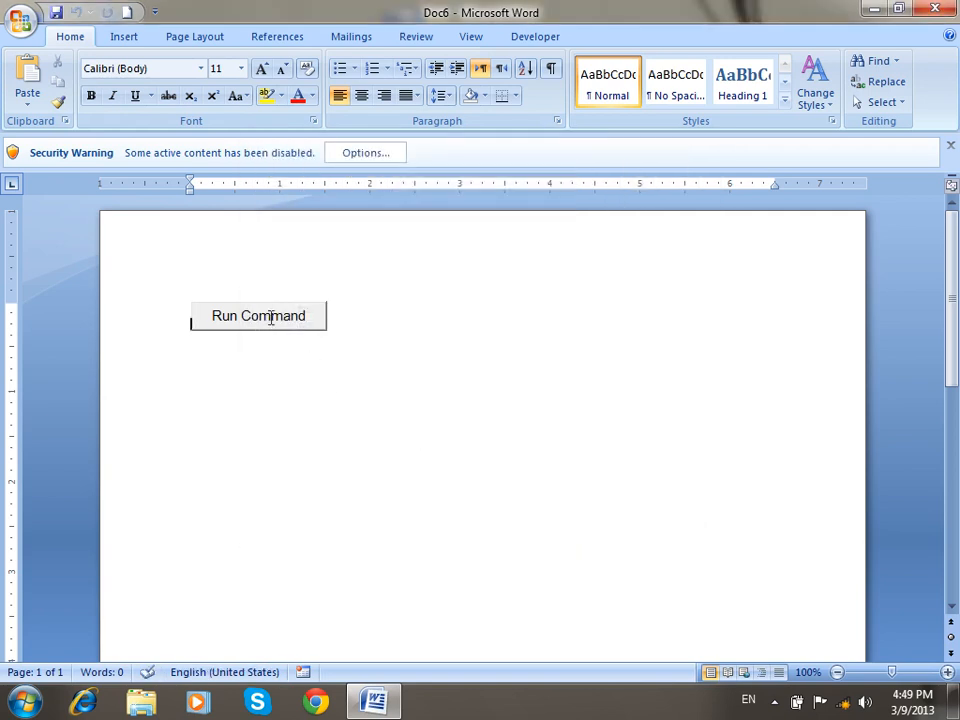
{"action": "left_click", "coordinate": [476, 38]}
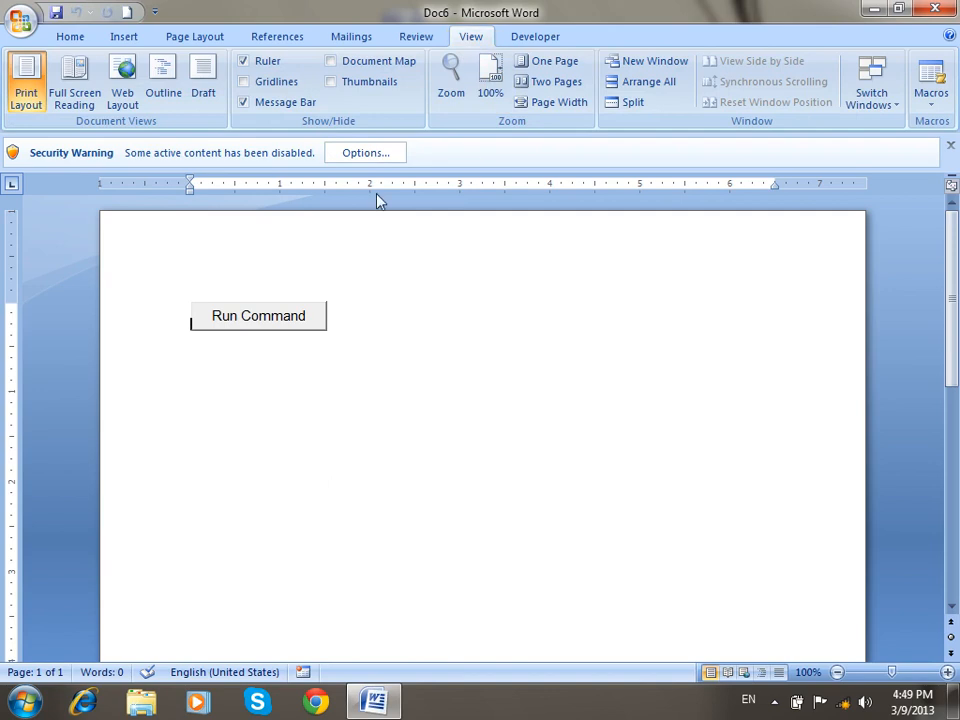
{"action": "left_click", "coordinate": [288, 106]}
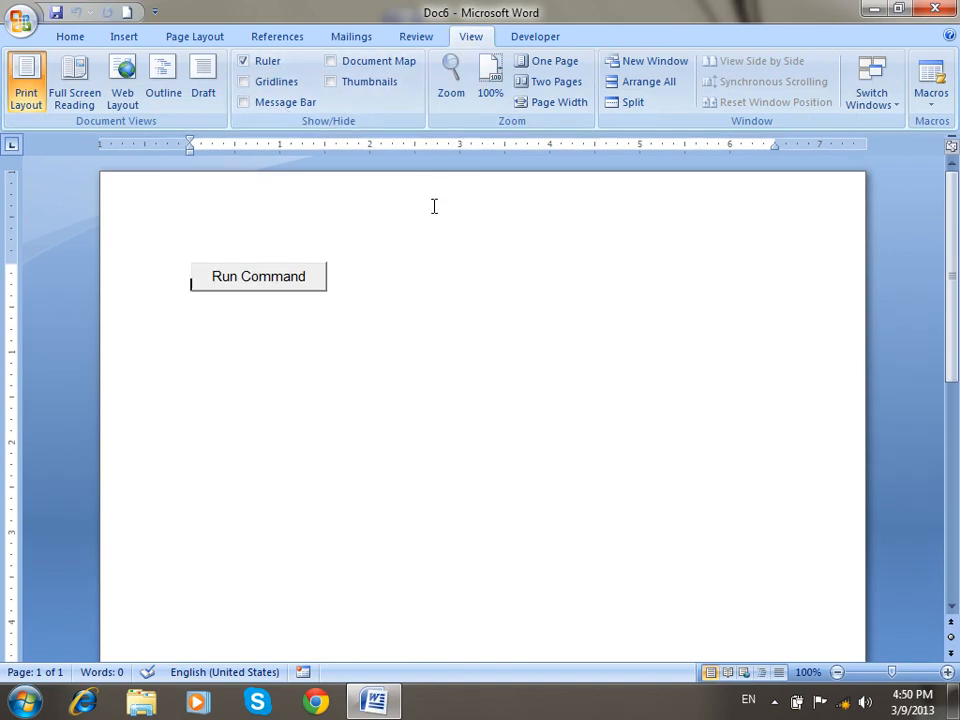
{"action": "left_click", "coordinate": [289, 106]}
{"action": "left_click", "coordinate": [310, 104]}
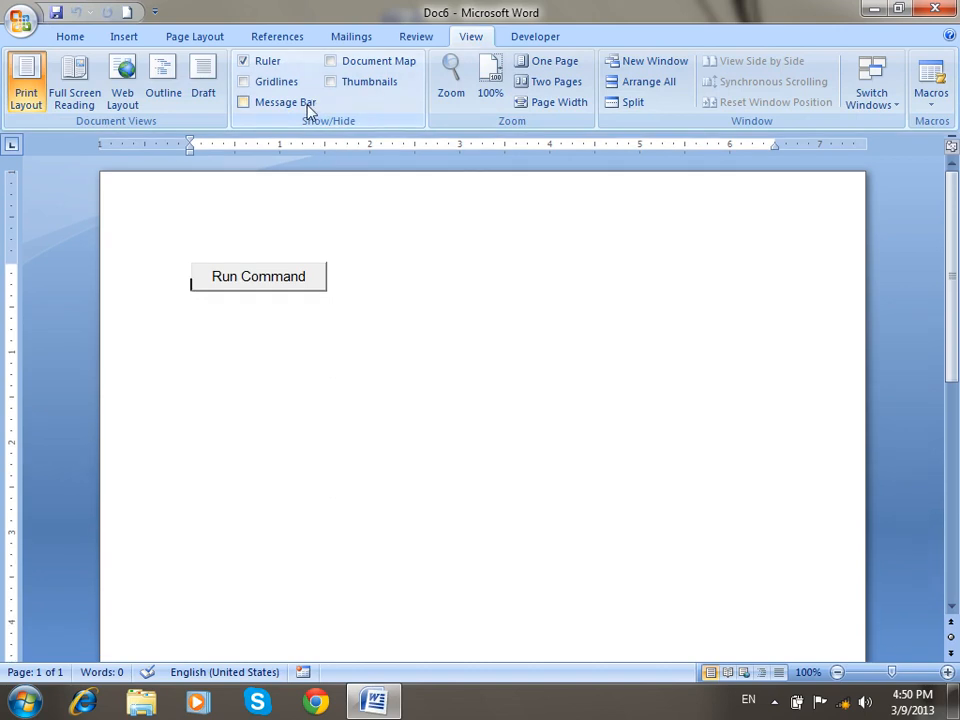
{"action": "left_click", "coordinate": [308, 105]}
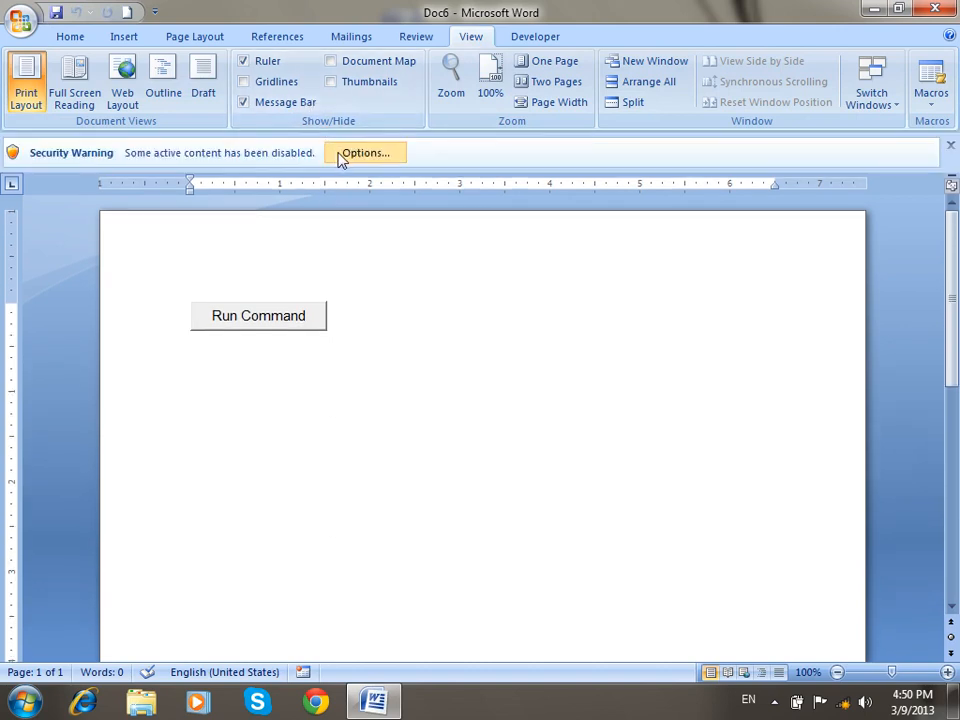
{"action": "left_click", "coordinate": [295, 108]}
{"action": "left_click", "coordinate": [297, 107]}
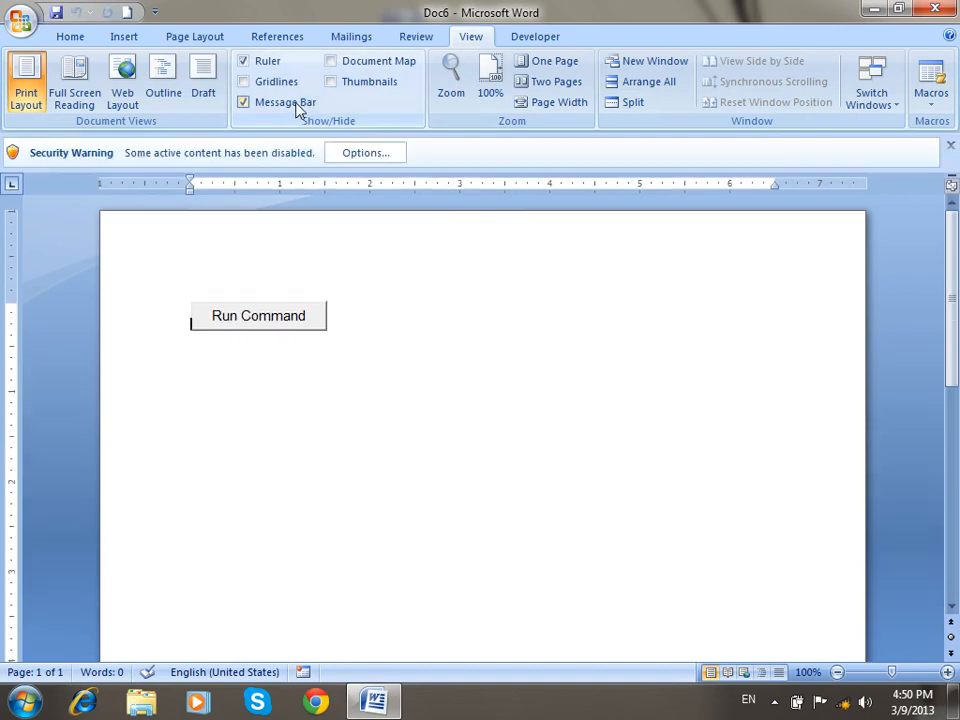
{"action": "left_click", "coordinate": [364, 158]}
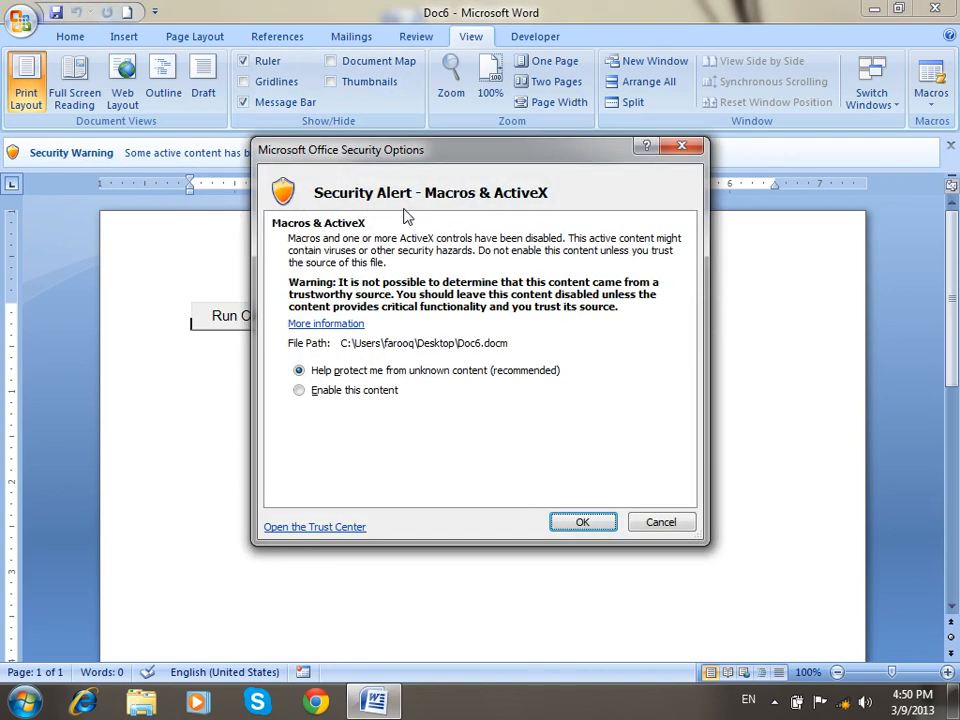
{"action": "left_click", "coordinate": [321, 389]}
{"action": "left_click", "coordinate": [581, 521]}
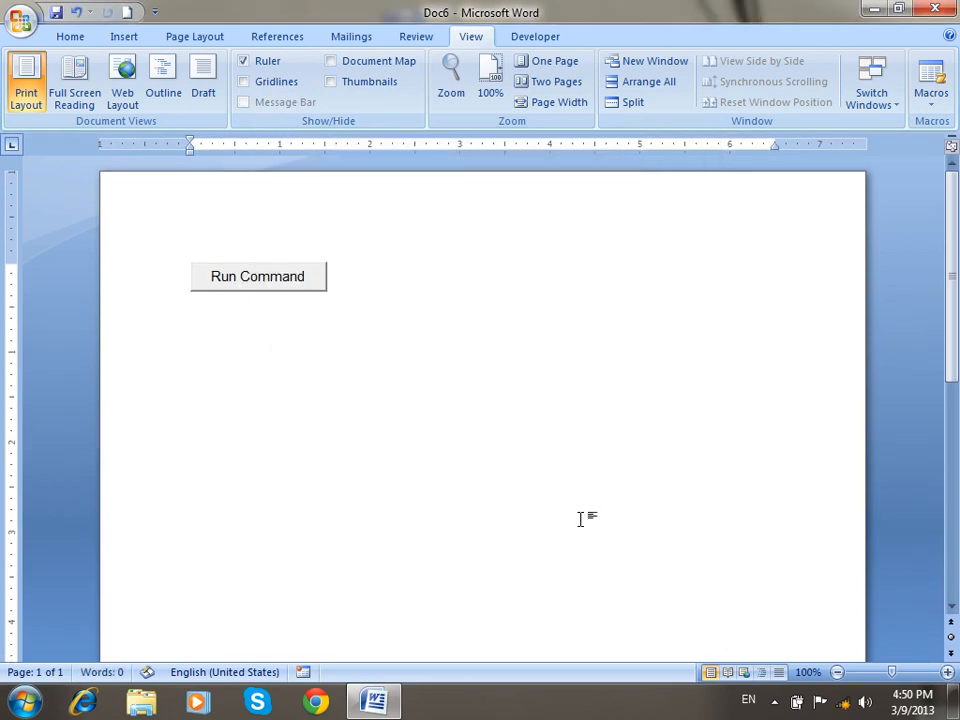
{"action": "left_click", "coordinate": [935, 8]}
{"action": "double_click", "coordinate": [401, 37]}
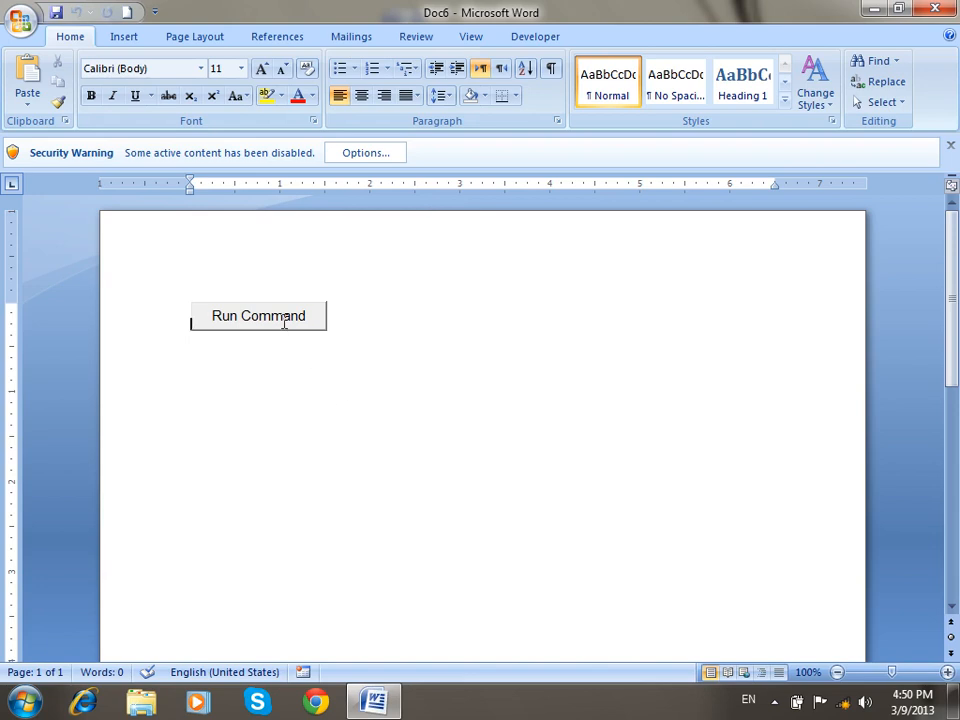
Uncheck Show Developer tab in the Ribbon in Word Options.
{"action": "left_click", "coordinate": [471, 37]}
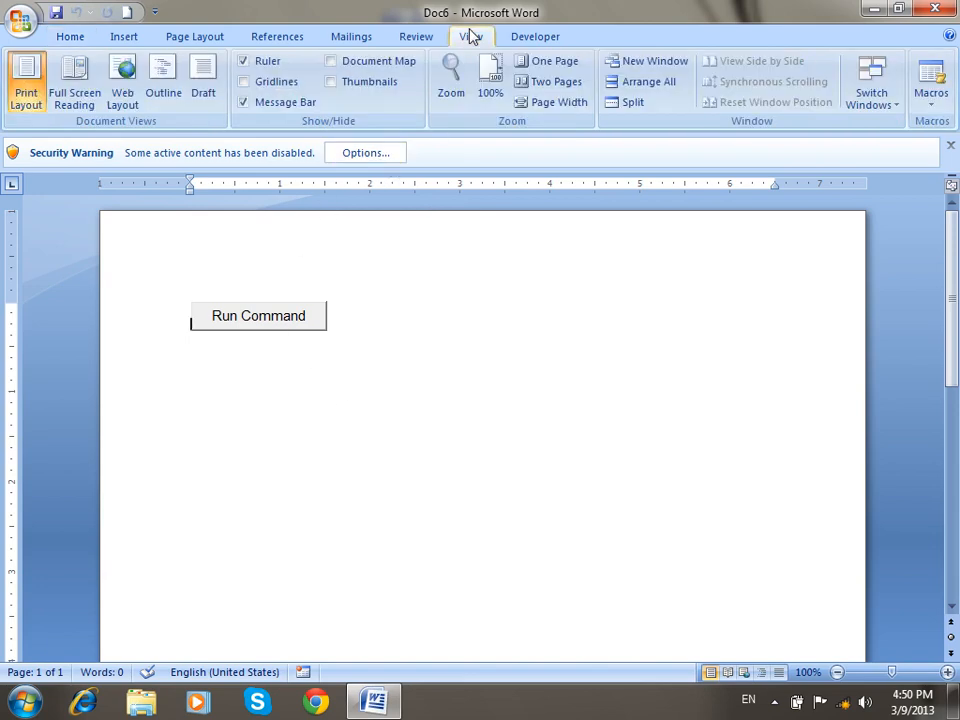
{"action": "left_click", "coordinate": [25, 22]}
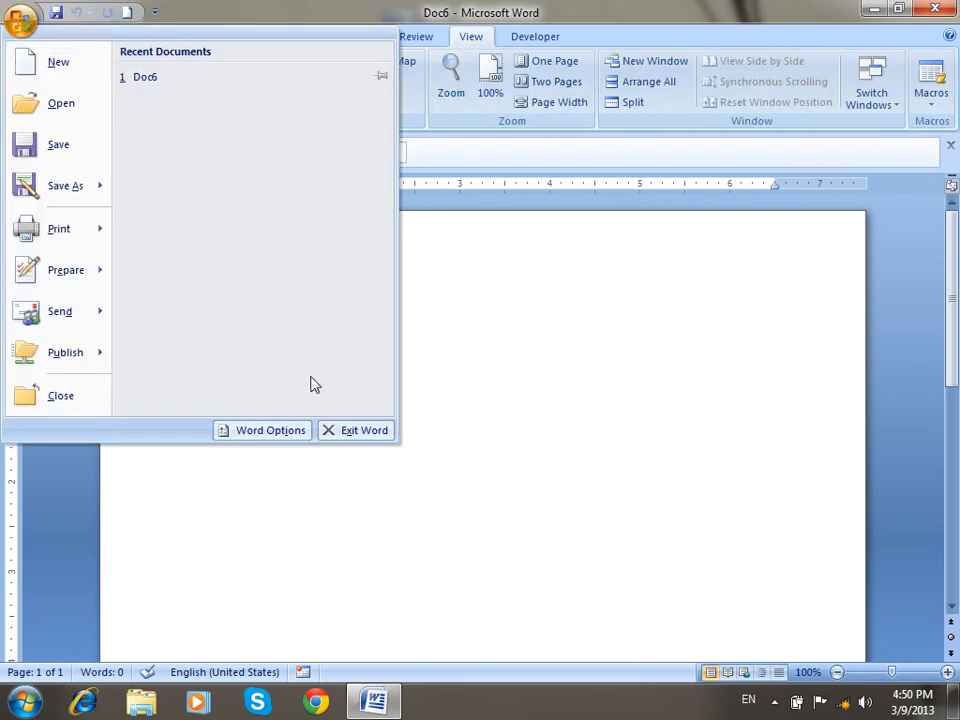
{"action": "left_click", "coordinate": [276, 434]}
{"action": "left_click", "coordinate": [316, 184]}
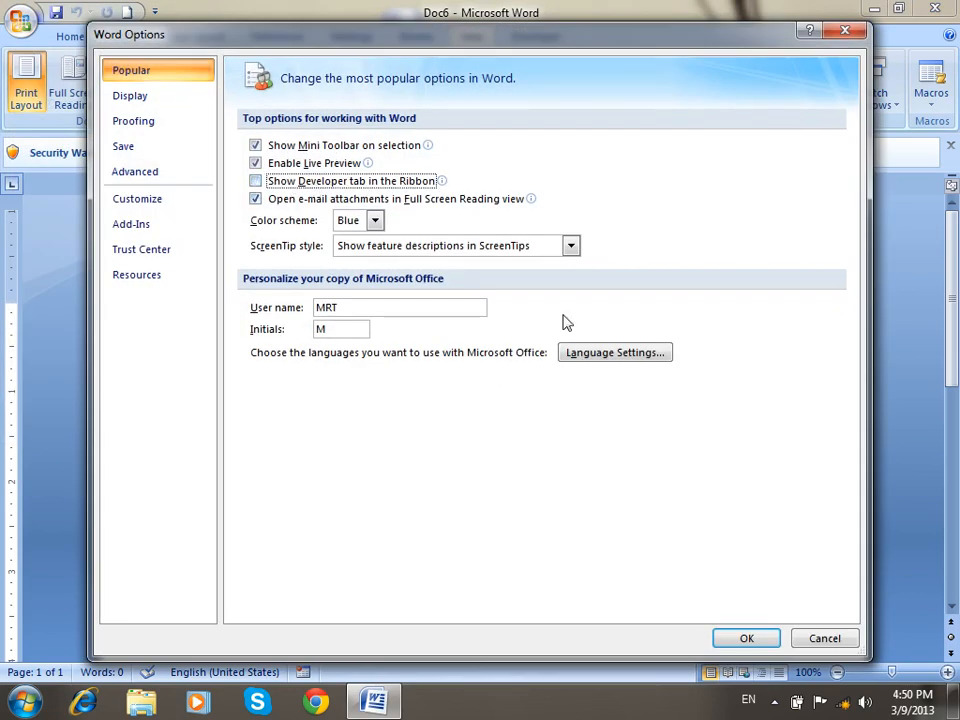
{"action": "left_click", "coordinate": [740, 630]}
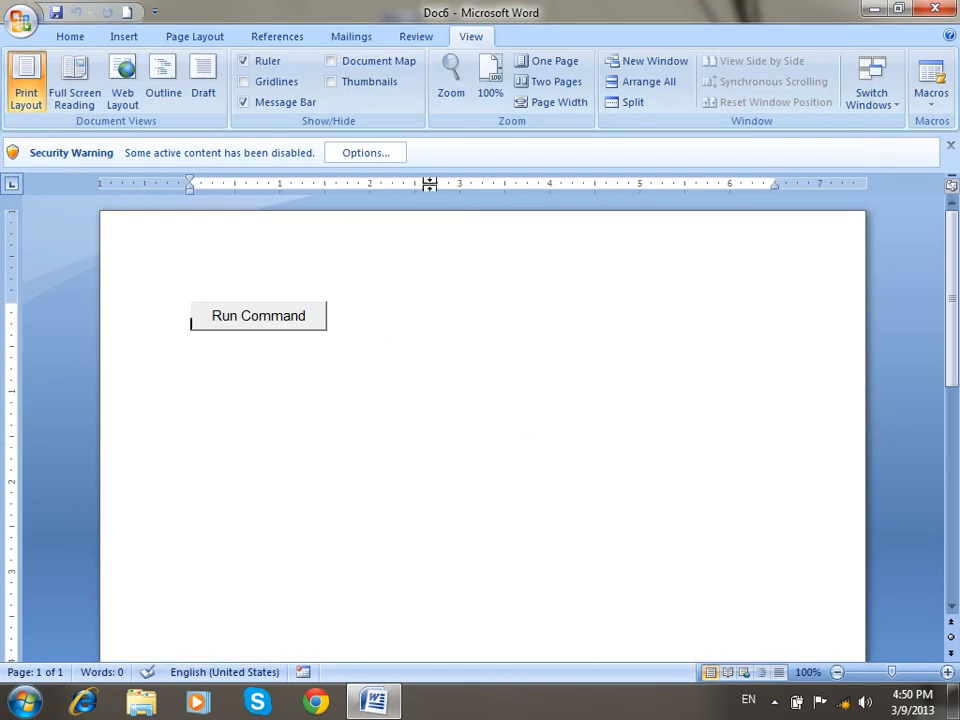
Enable the document's disabled active content through the security options.
{"action": "left_click", "coordinate": [379, 156]}
{"action": "left_click", "coordinate": [380, 396]}
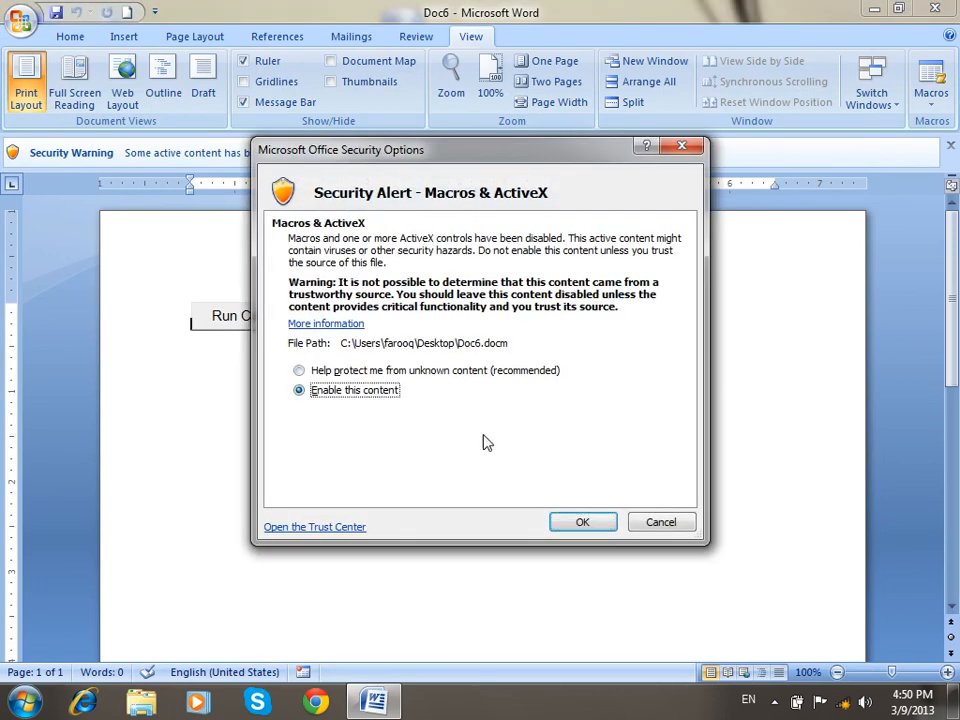
{"action": "left_click", "coordinate": [603, 526]}
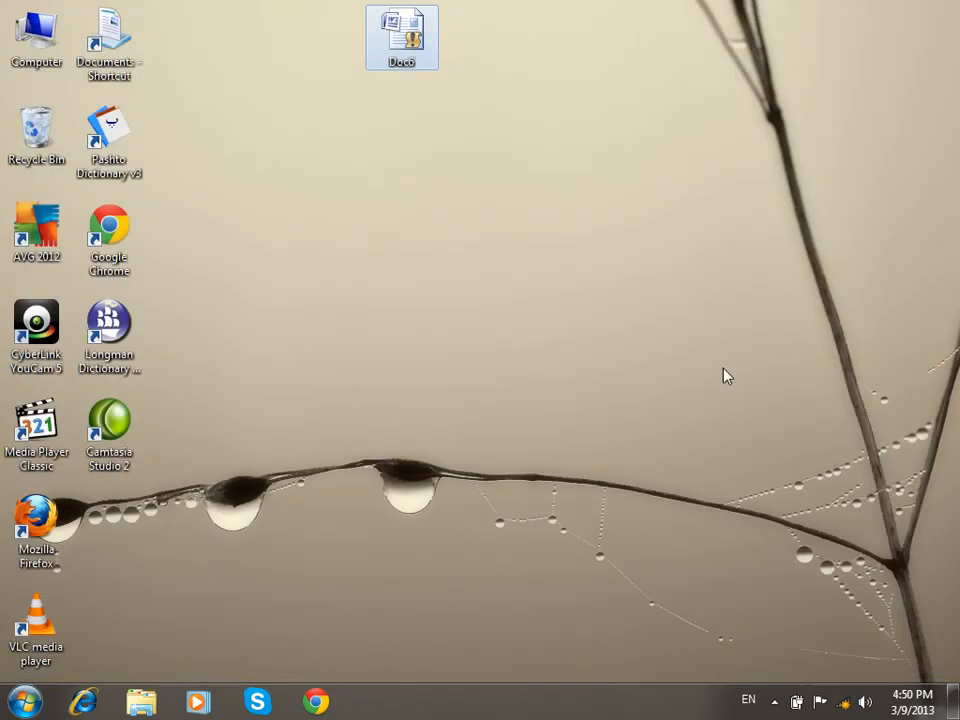
Reopen Doc6 and uncheck Message Bar on the View tab.
{"action": "double_click", "coordinate": [403, 45]}
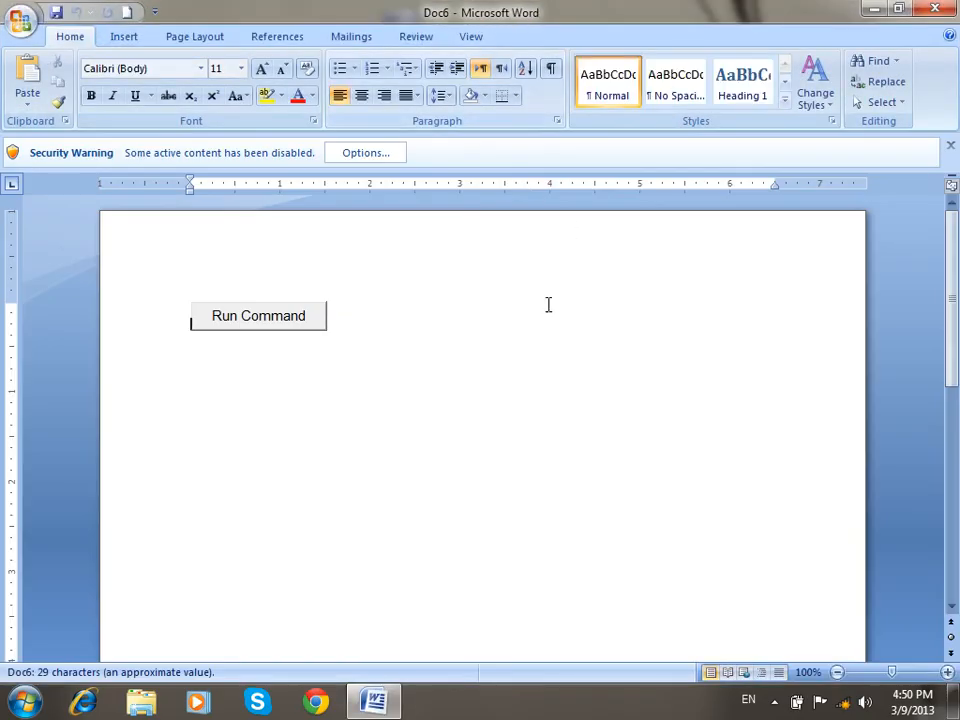
{"action": "left_click", "coordinate": [463, 36]}
{"action": "left_click", "coordinate": [285, 102]}
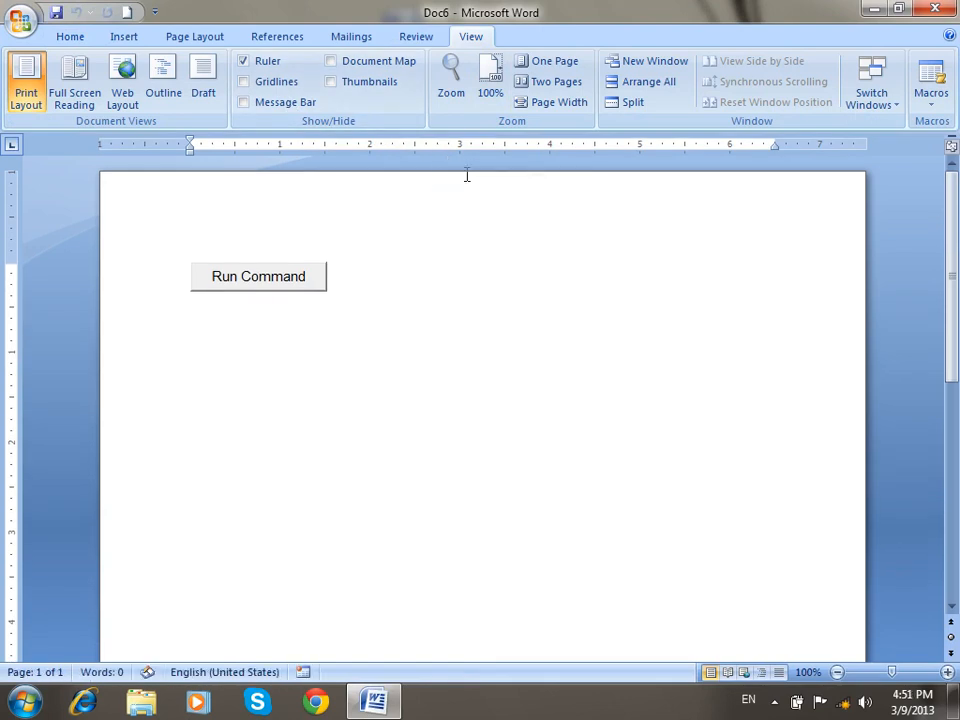
Create a new blank document and fill it with =rand() sample paragraphs.
{"action": "left_click", "coordinate": [128, 12]}
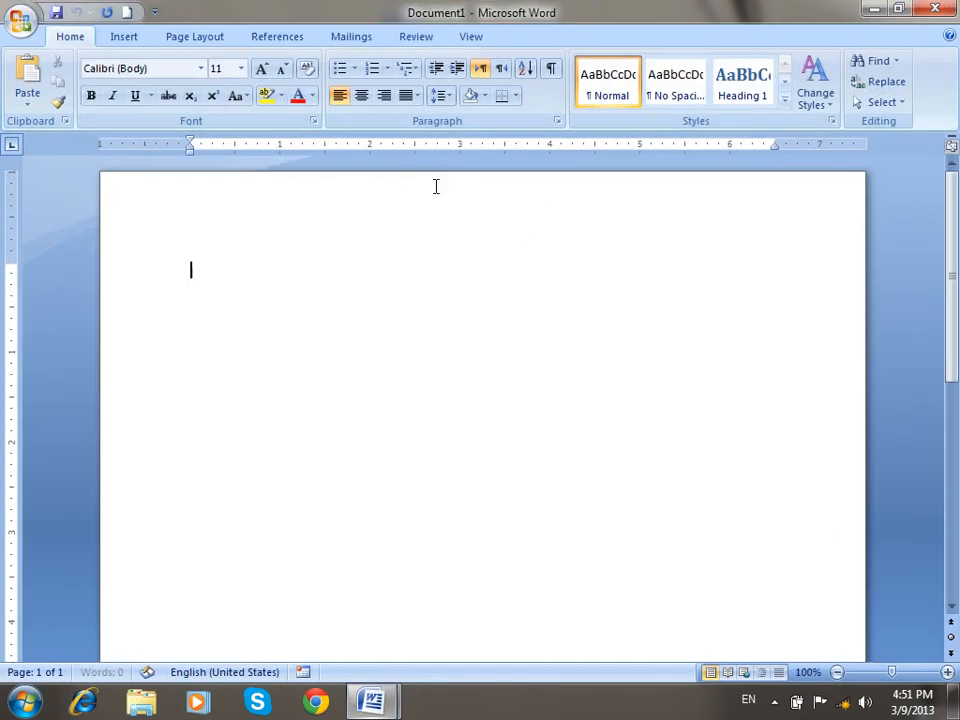
{"action": "type", "text": "=rand()"}
{"action": "key", "text": "Return"}
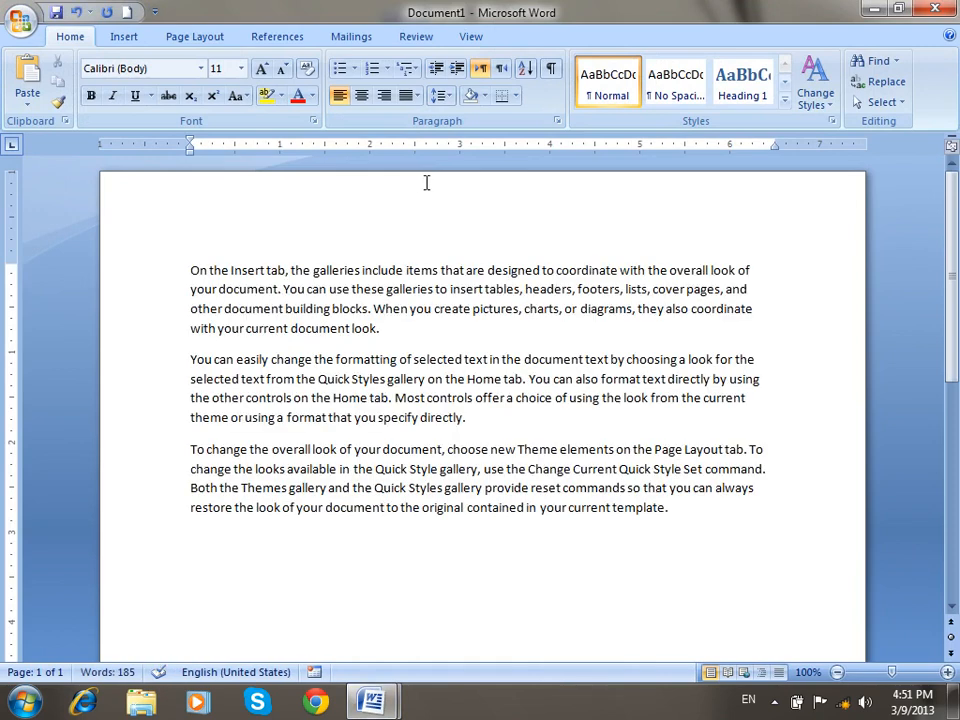
Preview the 200% and 100% options in the Zoom dialog, then cancel it.
{"action": "left_click", "coordinate": [471, 38]}
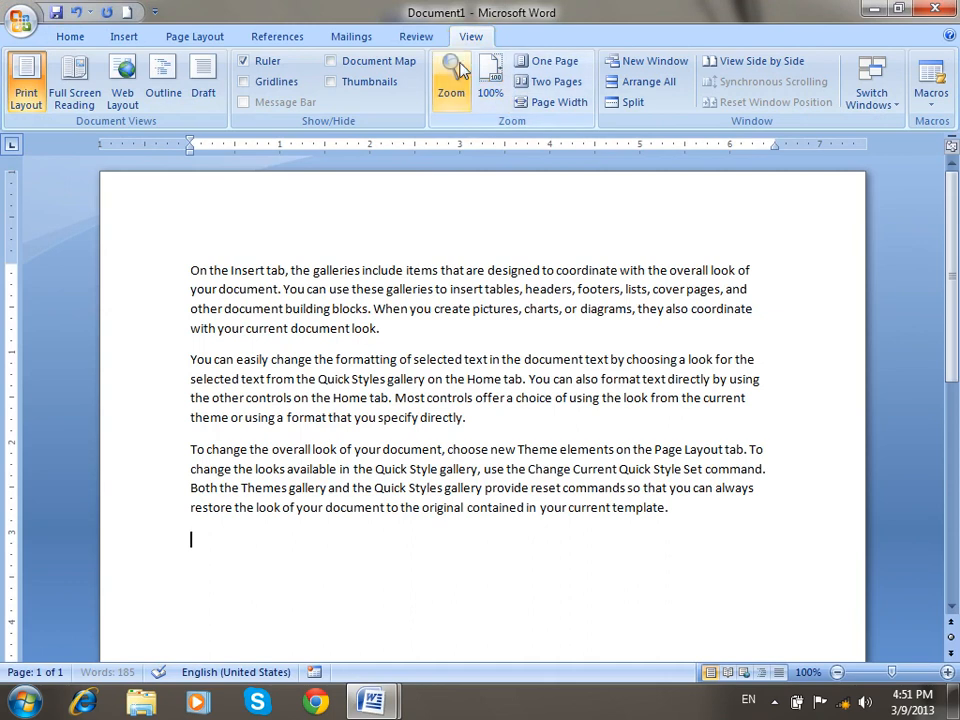
{"action": "left_click", "coordinate": [456, 70]}
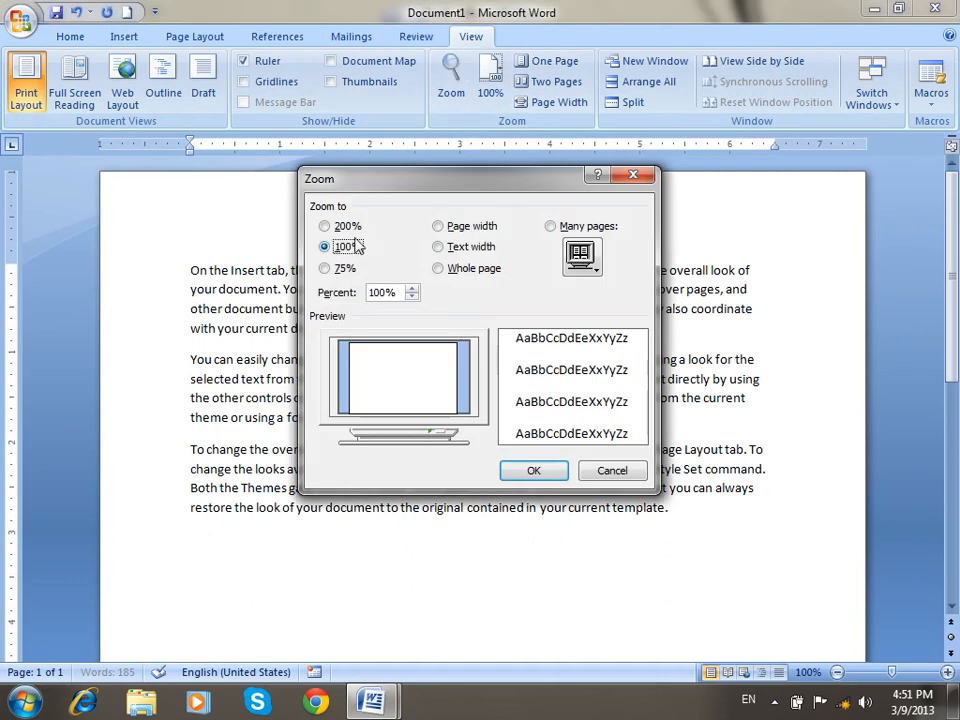
{"action": "left_click", "coordinate": [345, 228]}
{"action": "left_click", "coordinate": [341, 246]}
{"action": "left_click", "coordinate": [598, 474]}
Zoom the document to 200%, then back to 100%.
{"action": "left_click", "coordinate": [451, 80]}
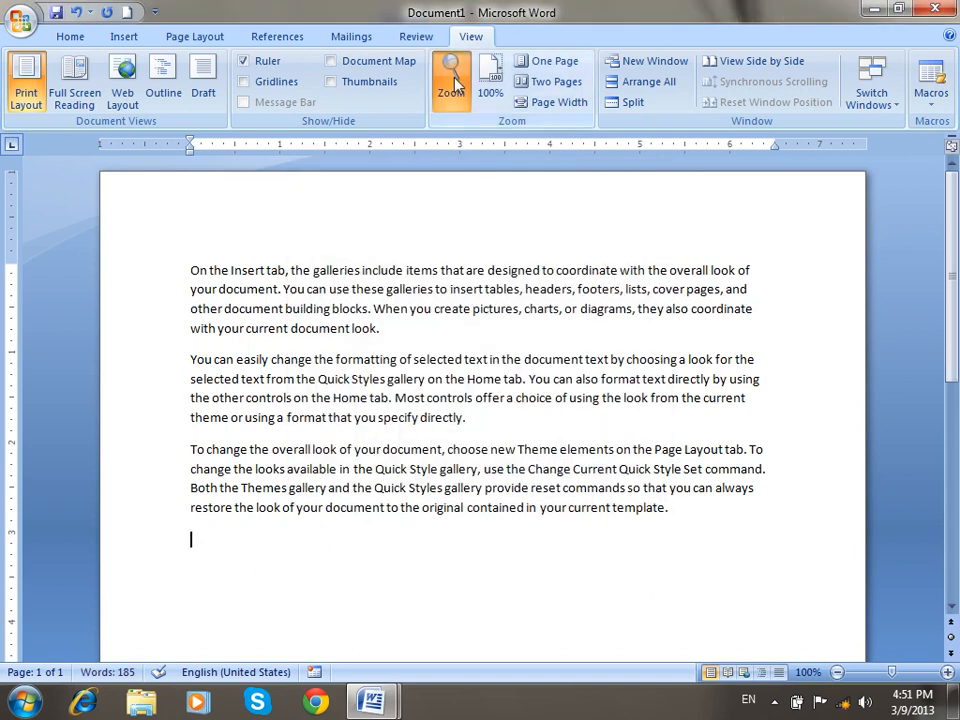
{"action": "left_click", "coordinate": [350, 227]}
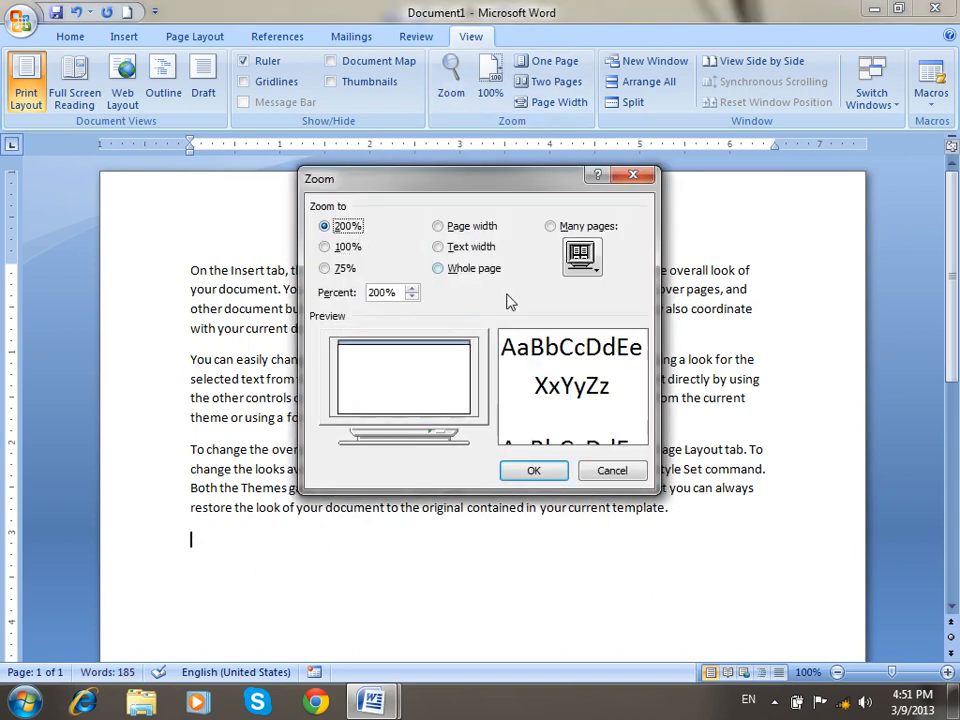
{"action": "left_click", "coordinate": [540, 471]}
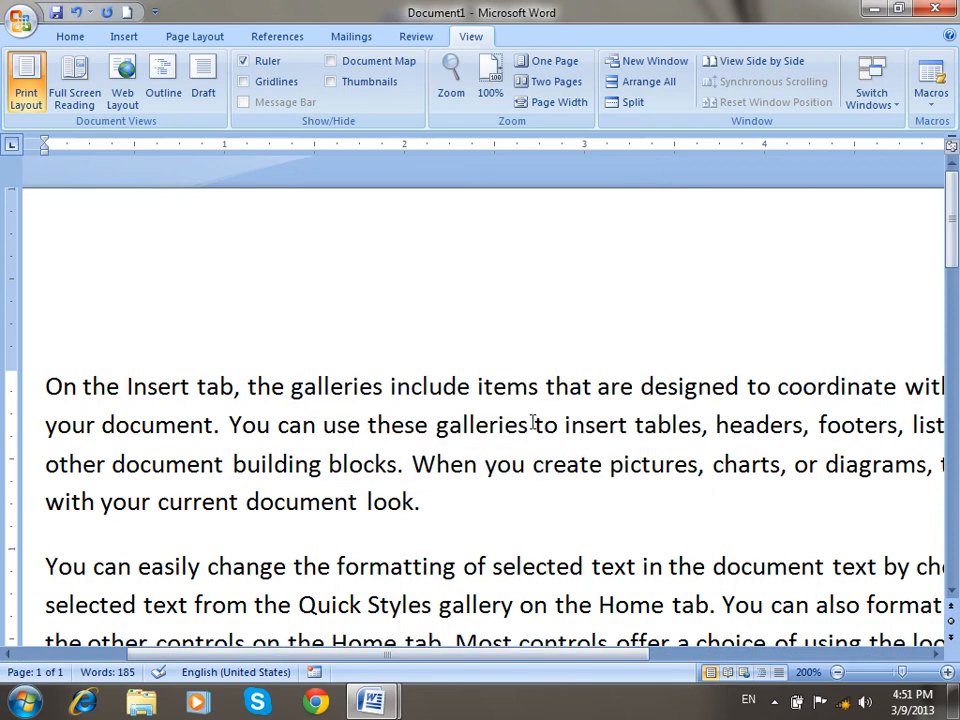
{"action": "left_click", "coordinate": [451, 80]}
{"action": "left_click", "coordinate": [345, 247]}
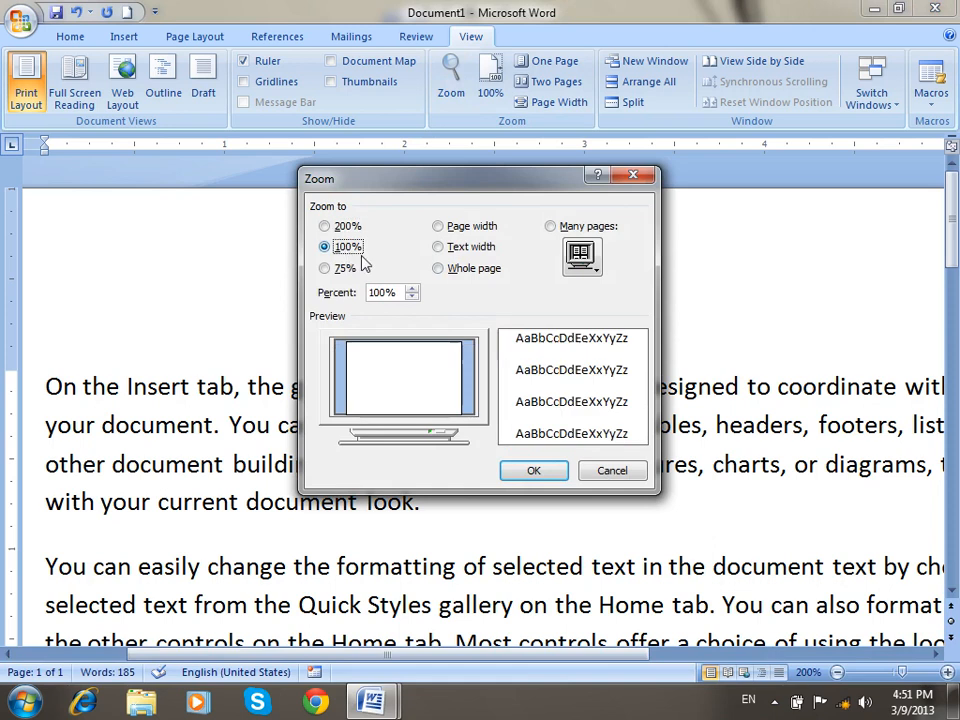
{"action": "left_click", "coordinate": [534, 470]}
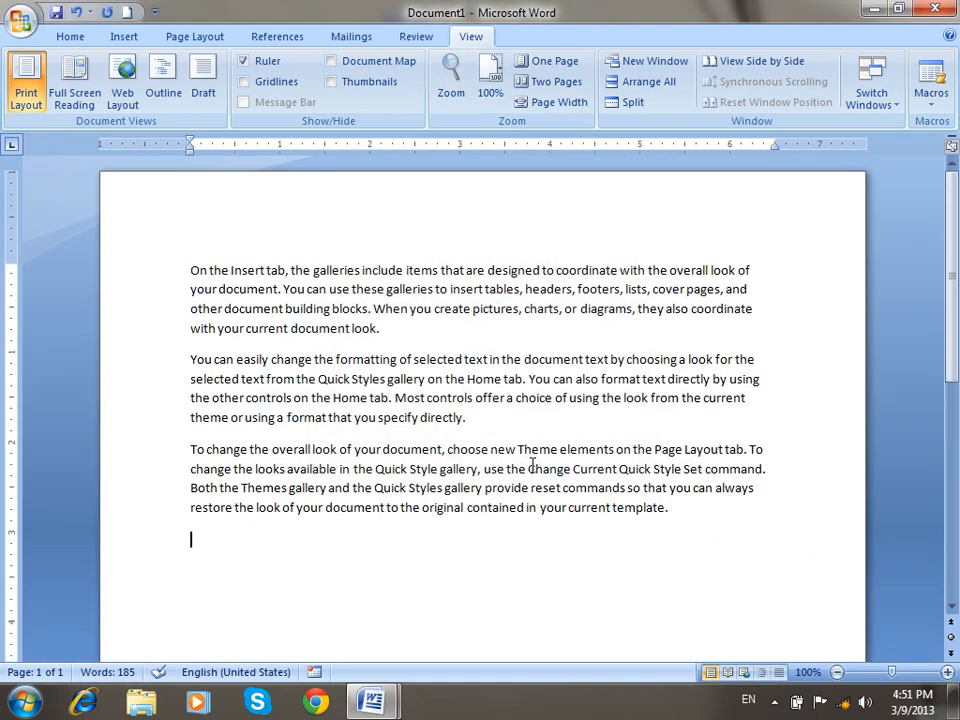
Zoom the document to 75%.
{"action": "left_click", "coordinate": [451, 80]}
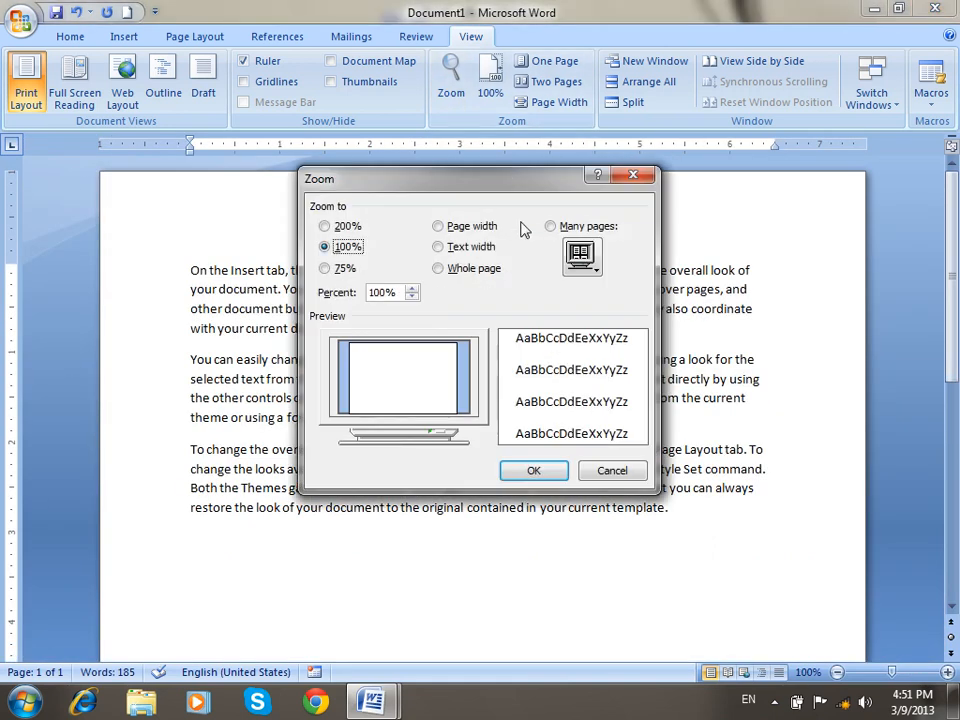
{"action": "left_click", "coordinate": [344, 270]}
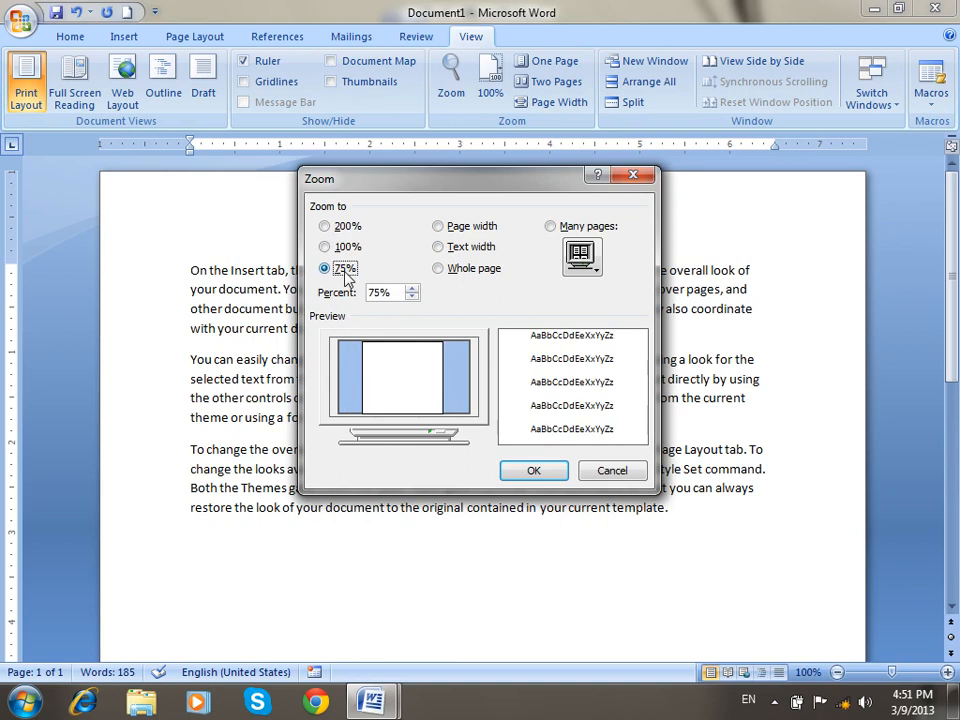
{"action": "left_click", "coordinate": [540, 471]}
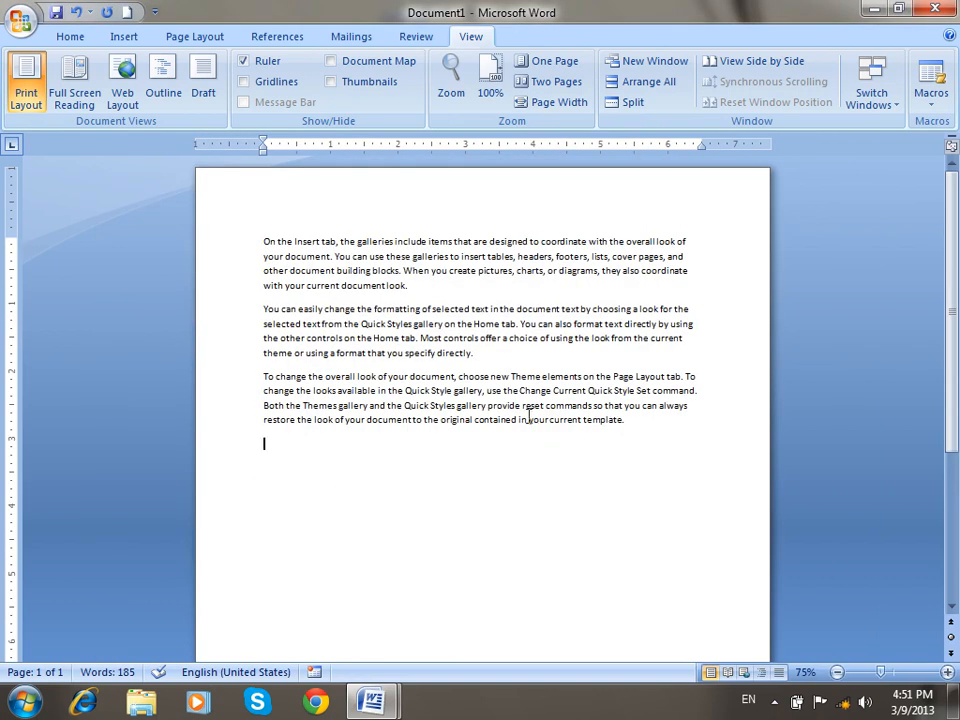
{"action": "left_click", "coordinate": [453, 100]}
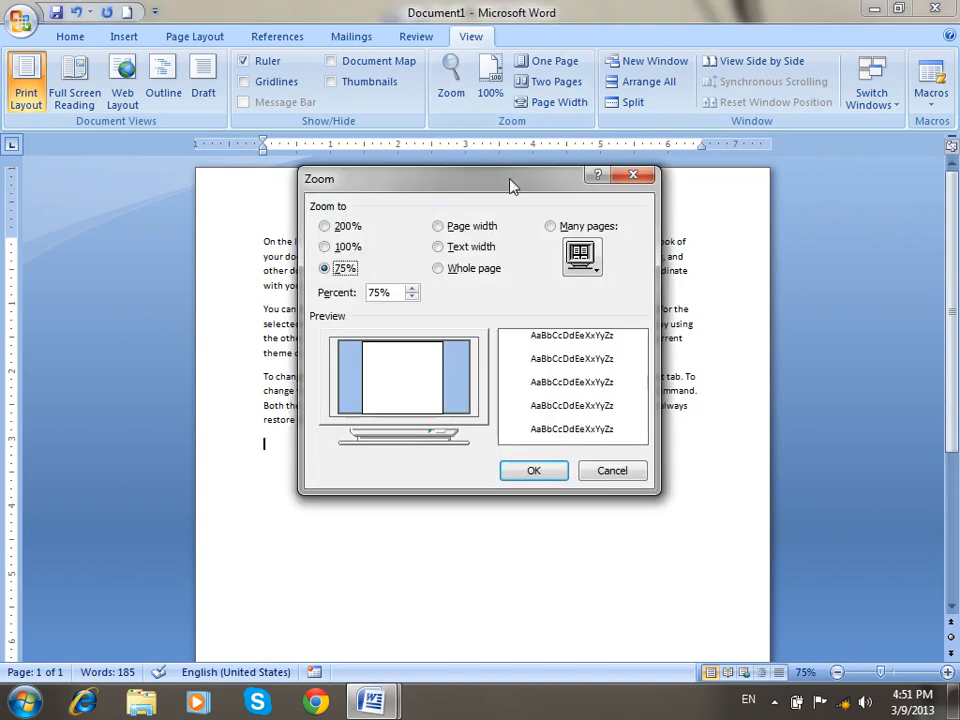
{"action": "left_click", "coordinate": [621, 474]}
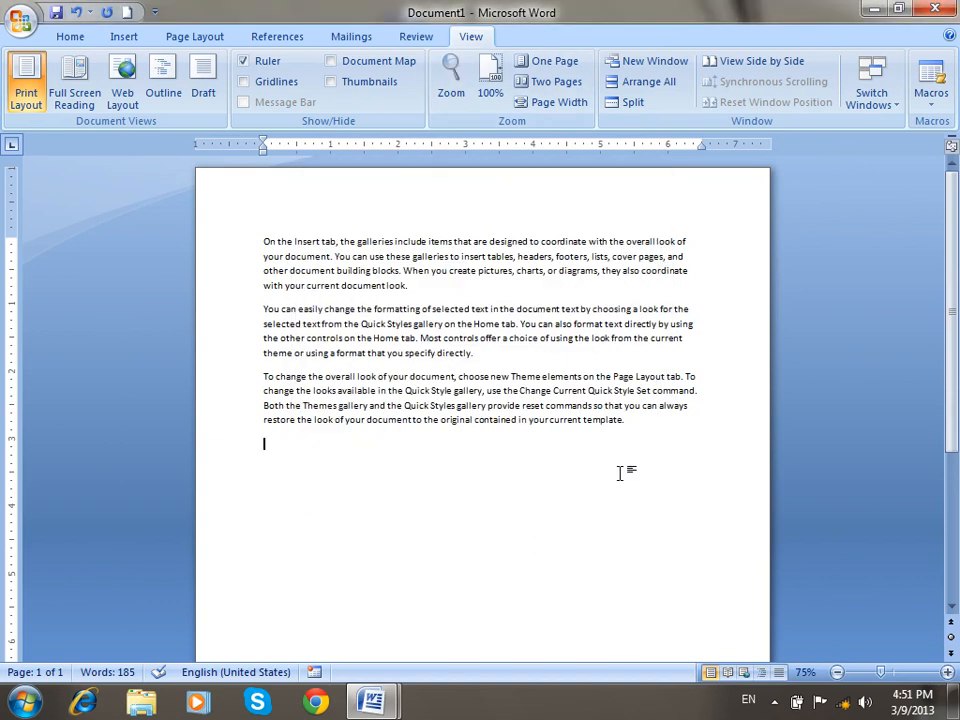
Adjust the zoom slider, then set the zoom to Page width.
{"action": "scroll", "coordinate": [620, 467], "scroll_direction": "up", "scroll_amount": 3}
{"action": "scroll", "coordinate": [620, 465], "scroll_direction": "up", "scroll_amount": 7}
{"action": "scroll", "coordinate": [614, 500], "scroll_direction": "up", "scroll_amount": 5}
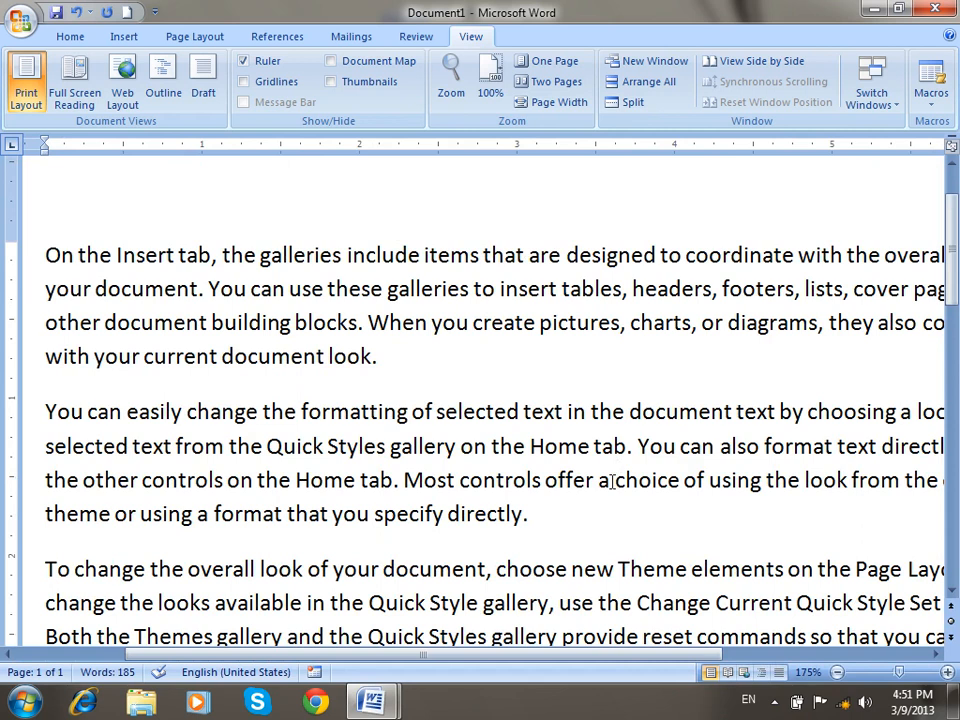
{"action": "left_click_drag", "start_coordinate": [596, 654], "coordinate": [523, 653]}
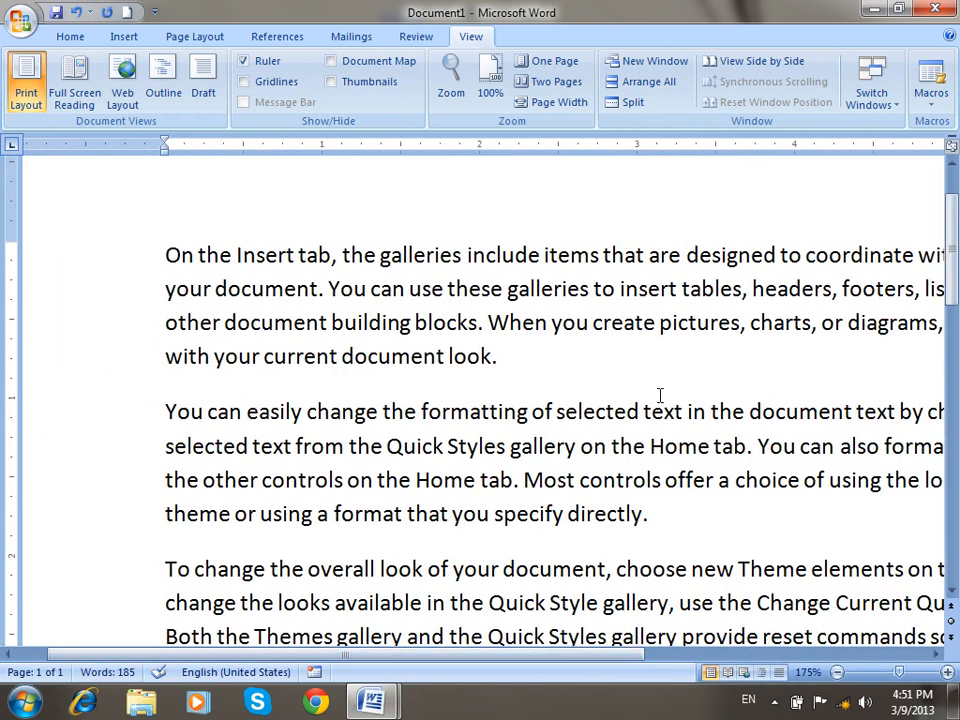
{"action": "left_click", "coordinate": [467, 90]}
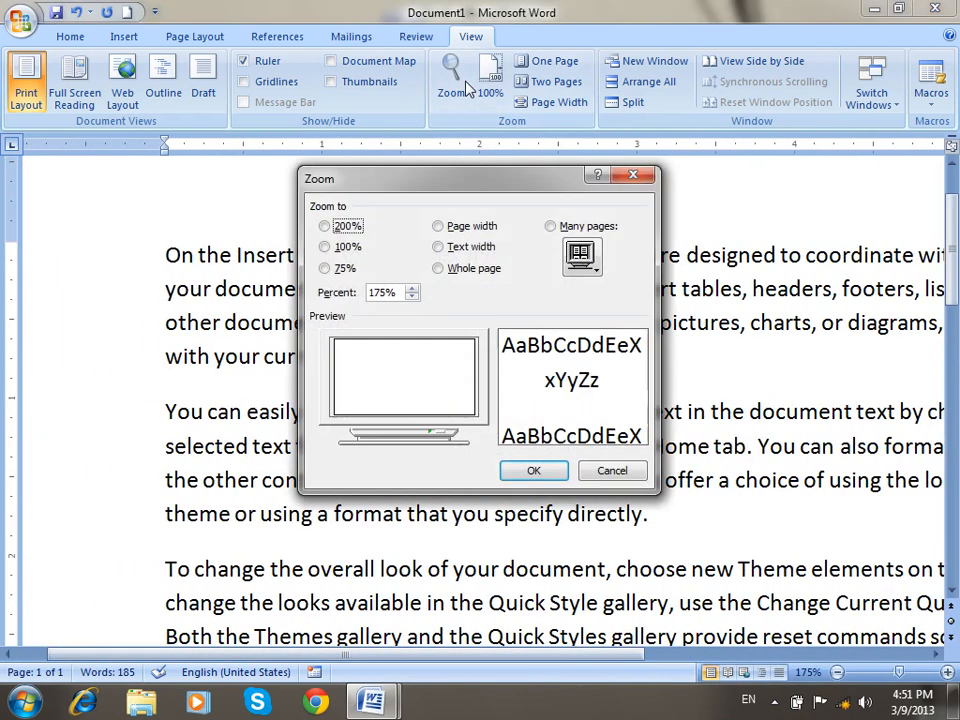
{"action": "left_click", "coordinate": [467, 227]}
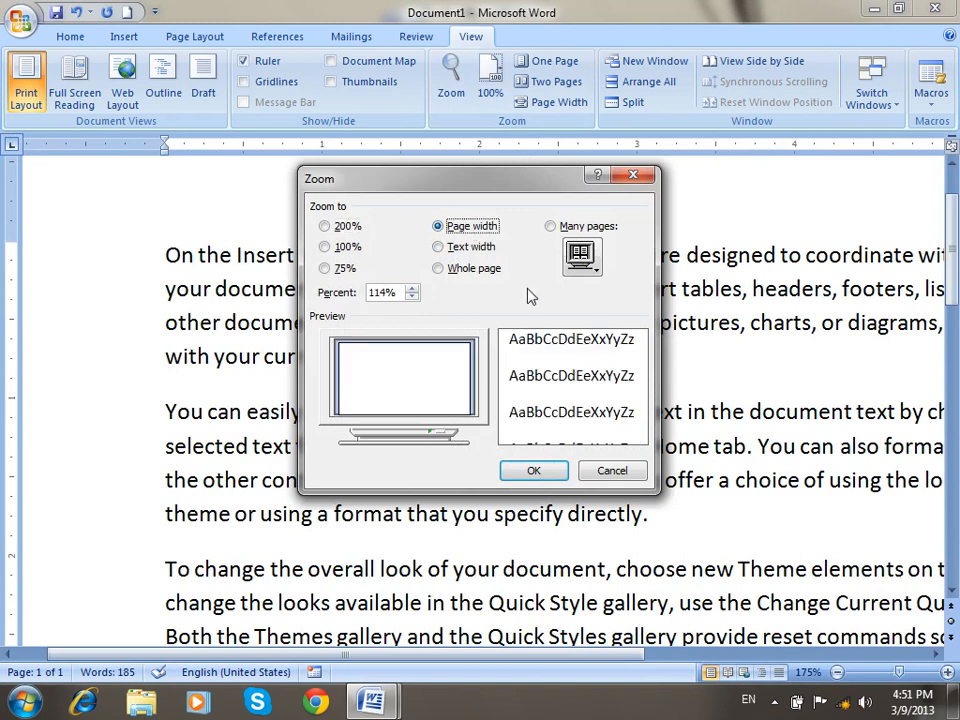
{"action": "left_click", "coordinate": [545, 476]}
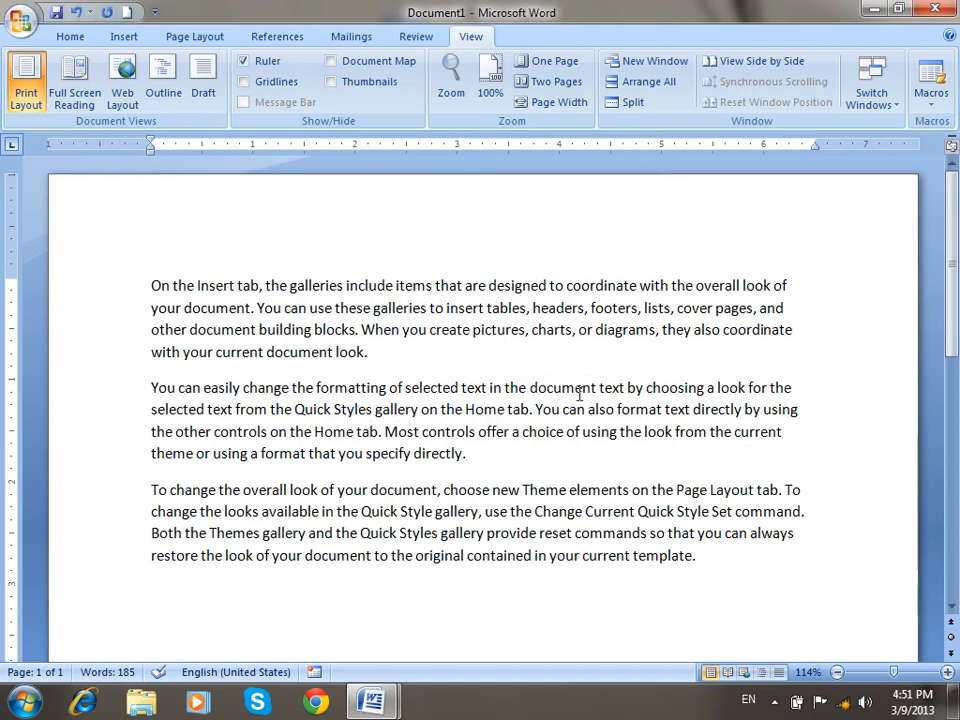
Zoom in on the text to 264%.
{"action": "scroll", "coordinate": [578, 395], "scroll_direction": "up", "scroll_amount": 15, "text": "ctrl"}
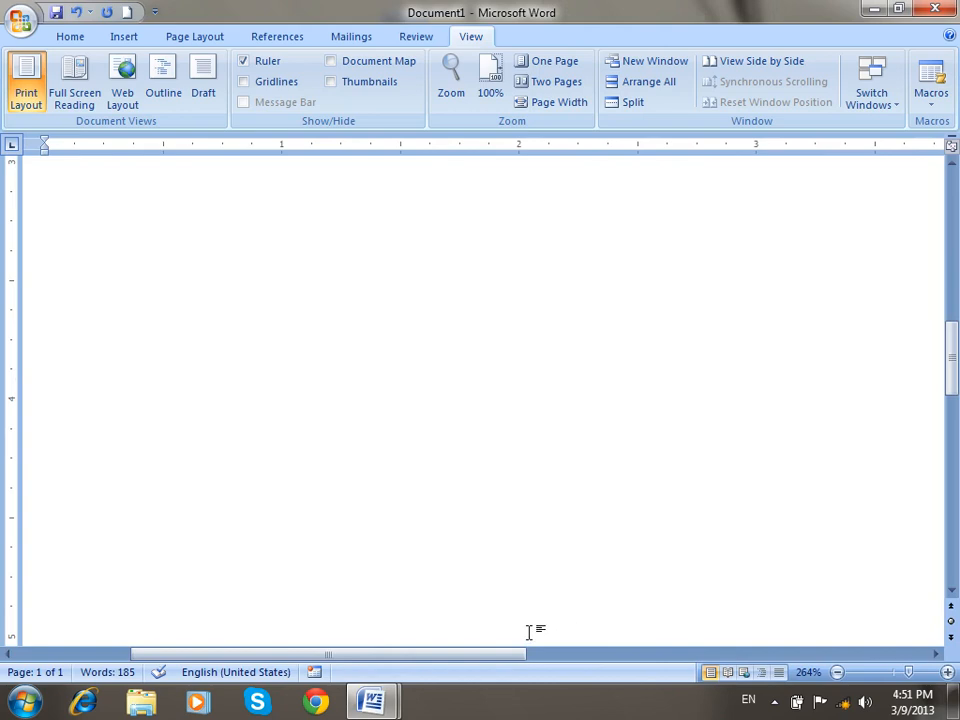
{"action": "left_click_drag", "start_coordinate": [490, 655], "coordinate": [604, 652]}
{"action": "scroll", "coordinate": [606, 544], "scroll_direction": "up", "scroll_amount": 5}
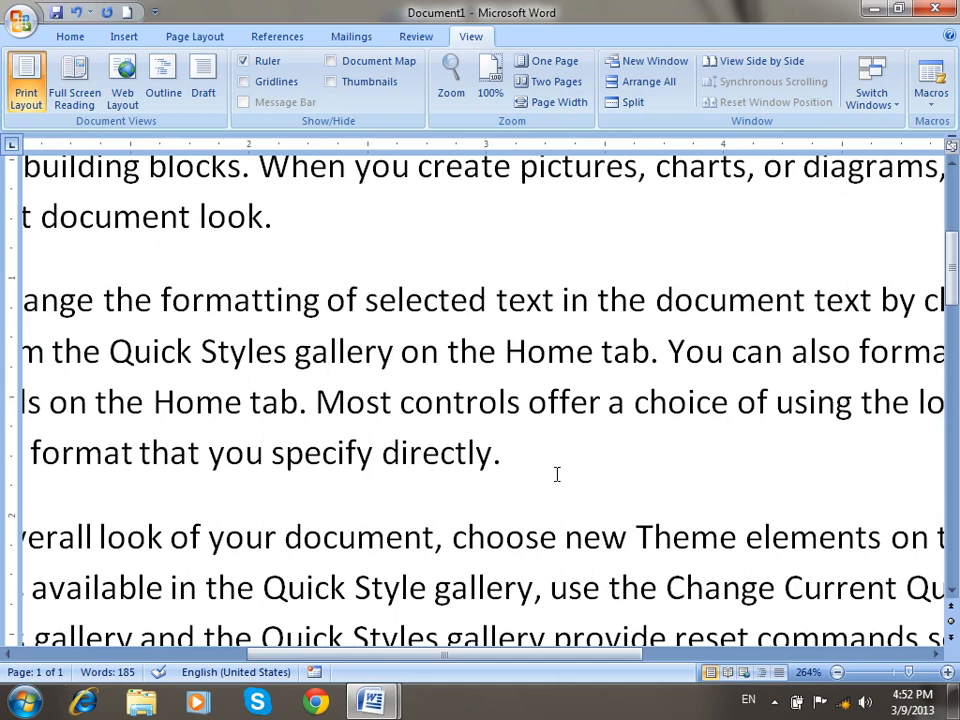
Apply Text width zoom, then Whole page zoom.
{"action": "left_click", "coordinate": [449, 85]}
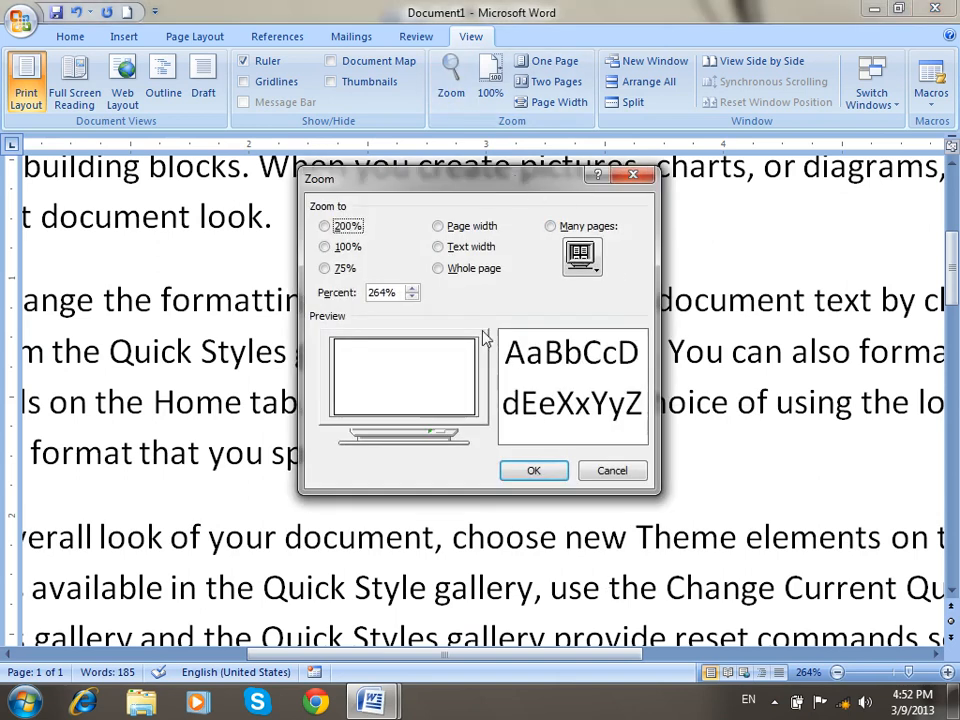
{"action": "left_click", "coordinate": [439, 247]}
{"action": "left_click", "coordinate": [518, 470]}
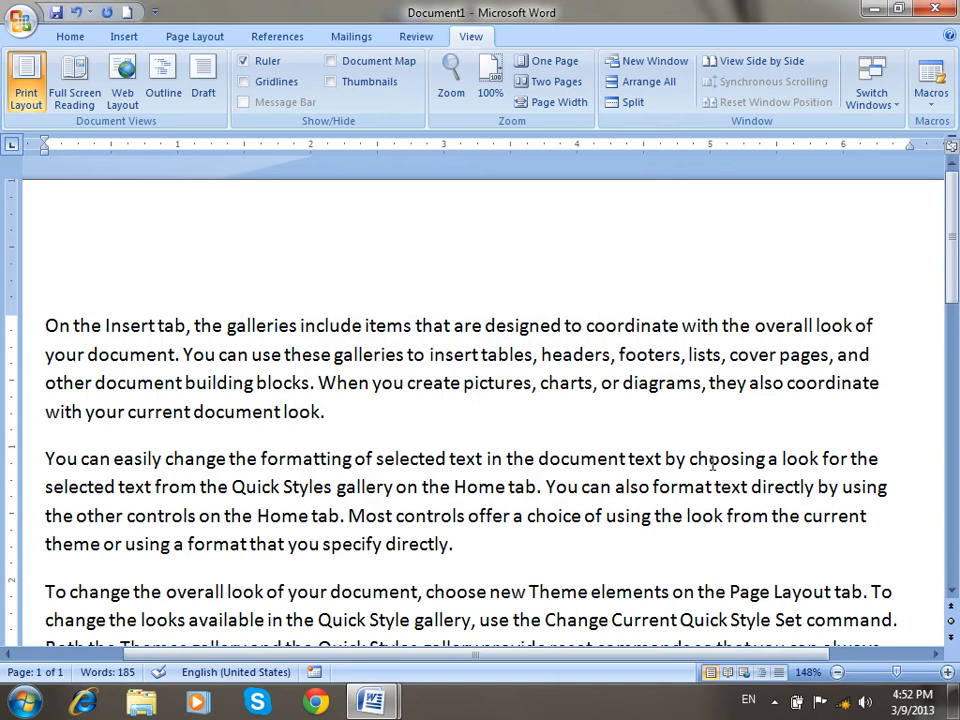
{"action": "left_click", "coordinate": [451, 78]}
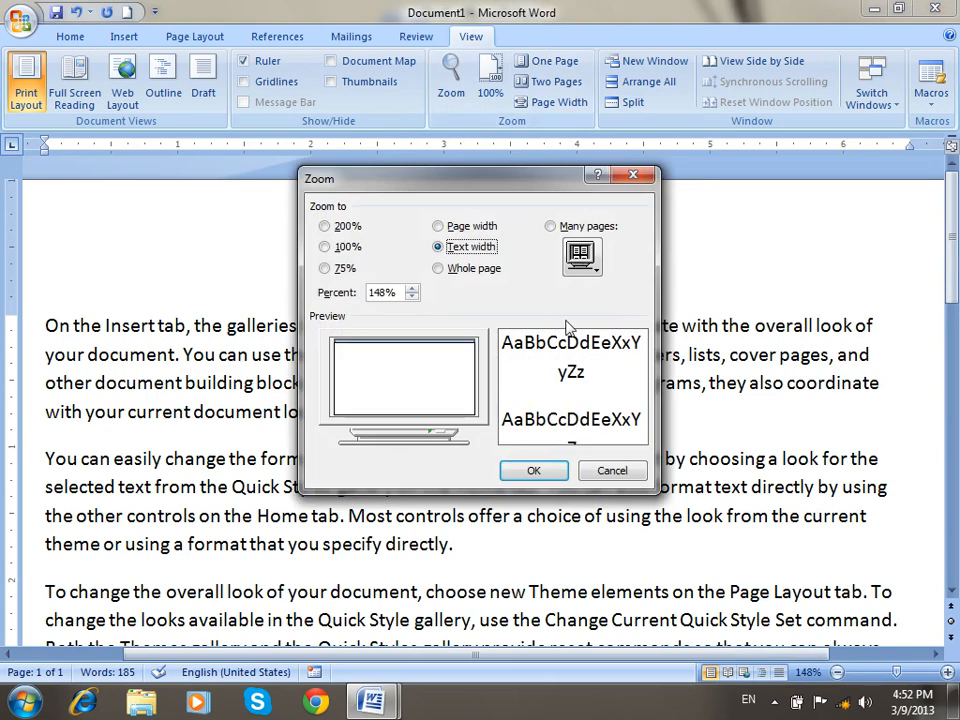
{"action": "left_click", "coordinate": [474, 275]}
{"action": "left_click", "coordinate": [532, 471]}
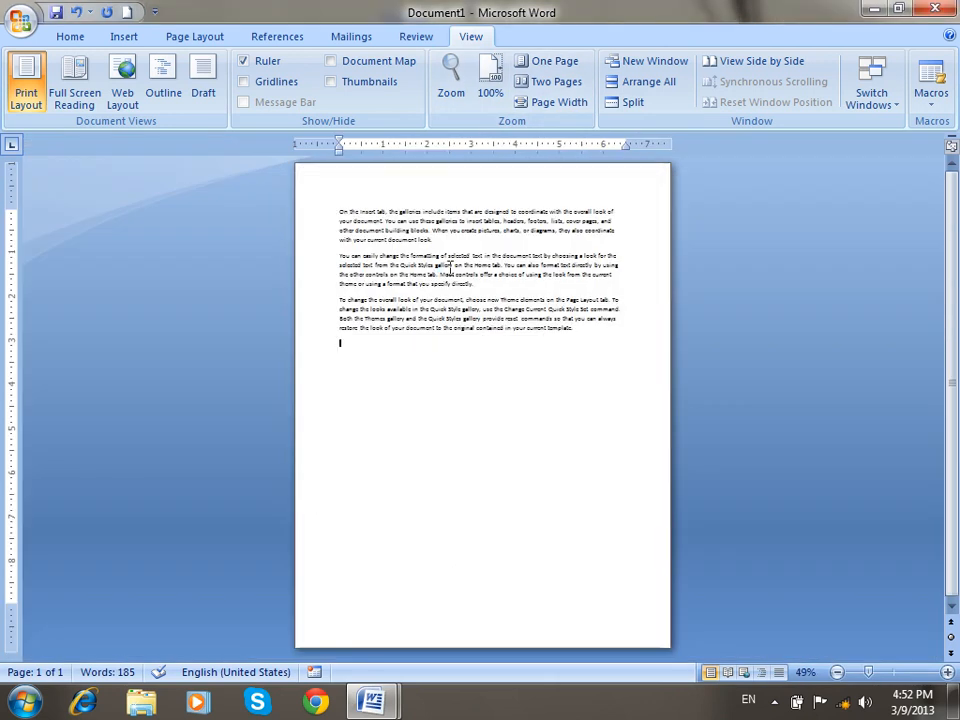
Add page breaks to make six pages and show them all with Many pages zoom.
{"action": "left_click", "coordinate": [463, 88]}
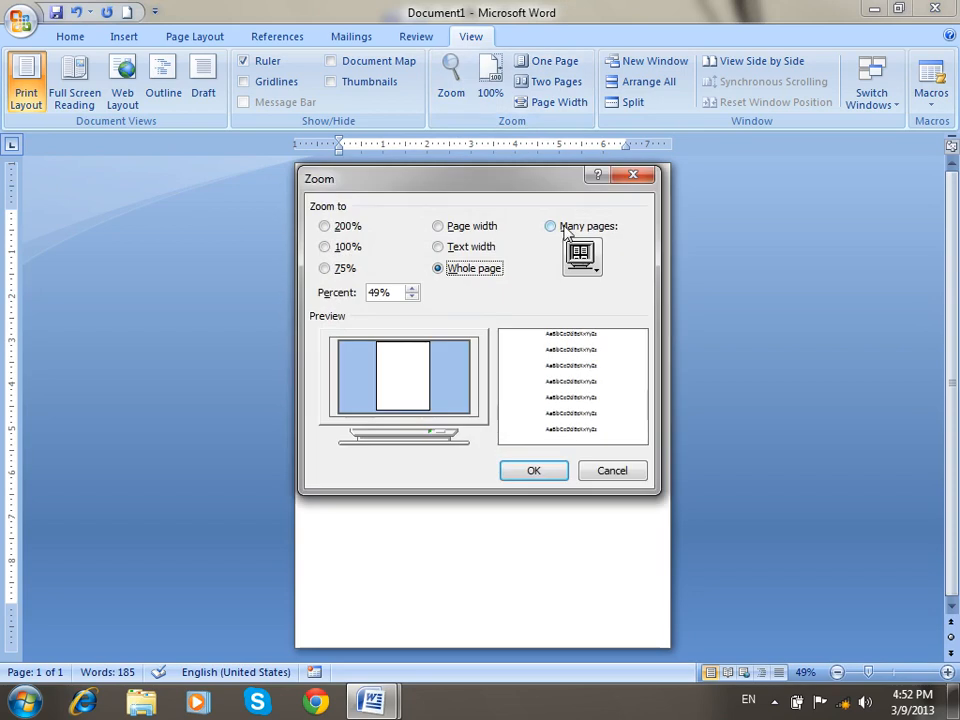
{"action": "left_click", "coordinate": [624, 474]}
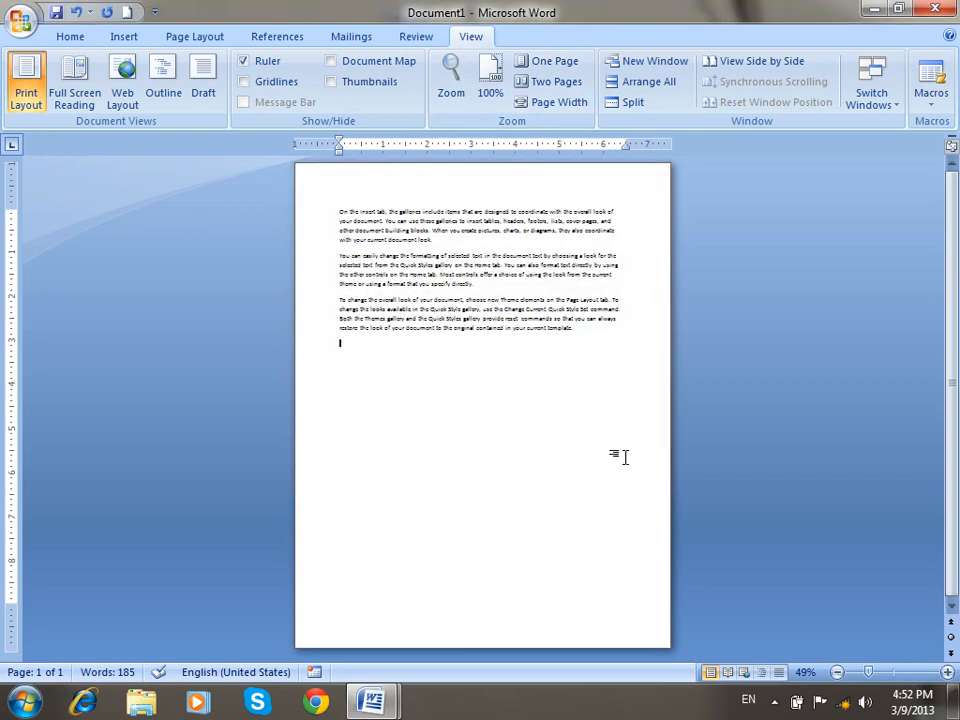
{"action": "key", "text": "ctrl+Return"}
{"action": "key", "text": "ctrl+Return"}
{"action": "key", "text": "ctrl+Return"}
{"action": "key", "text": "ctrl+Return"}
{"action": "key", "text": "ctrl+Return"}
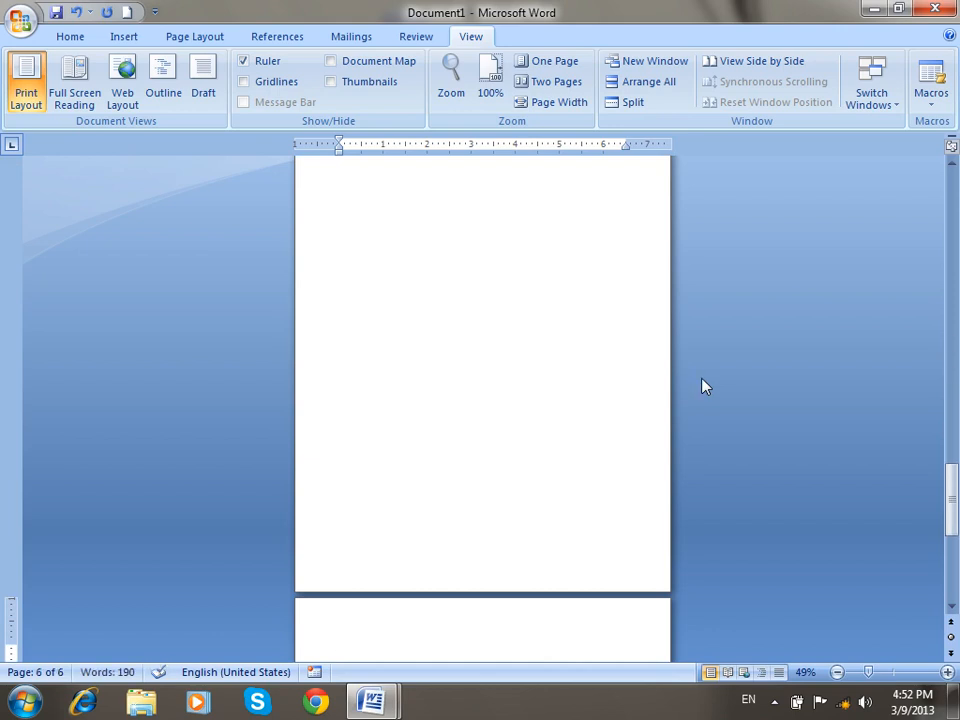
{"action": "left_click", "coordinate": [445, 88]}
{"action": "left_click", "coordinate": [566, 230]}
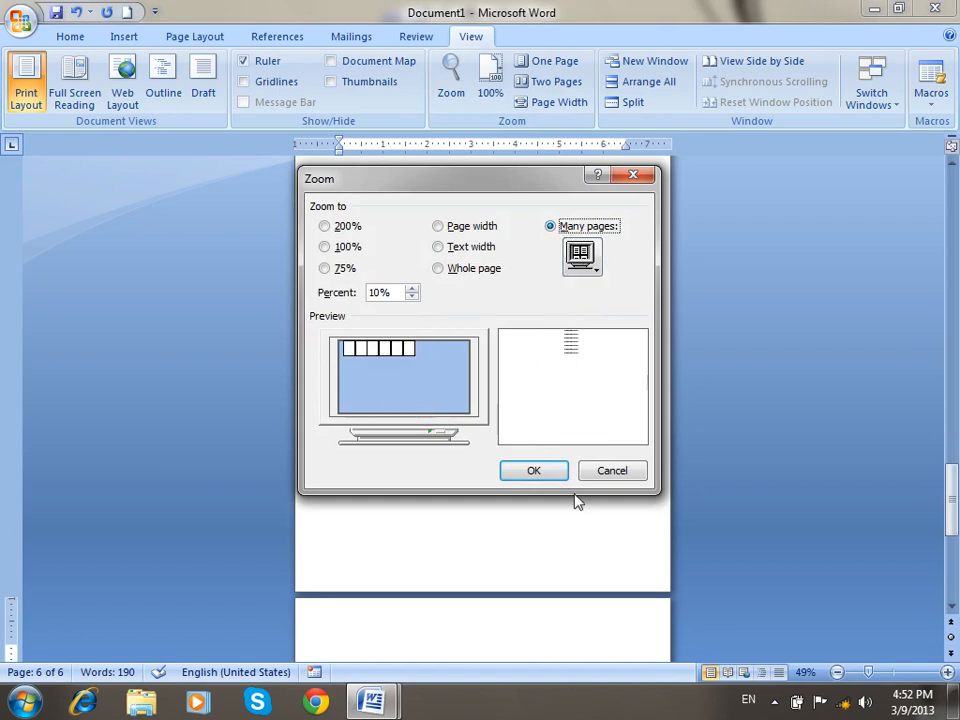
{"action": "left_click", "coordinate": [550, 466]}
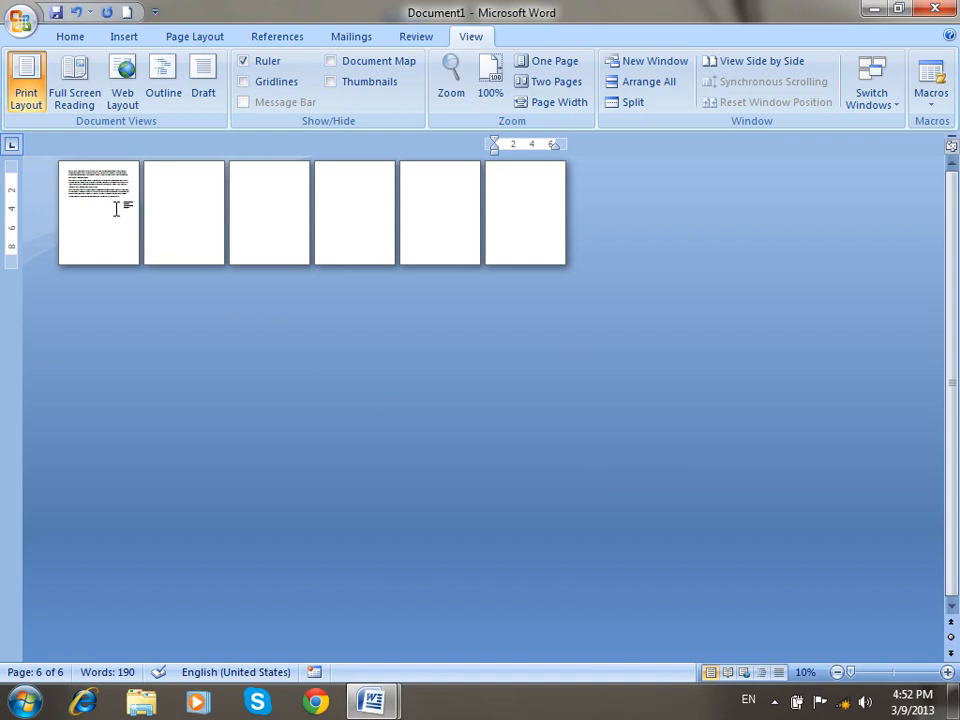
Cycle through 100%, Two Pages and One Page views, ending at Page Width (114%).
{"action": "left_click", "coordinate": [116, 262]}
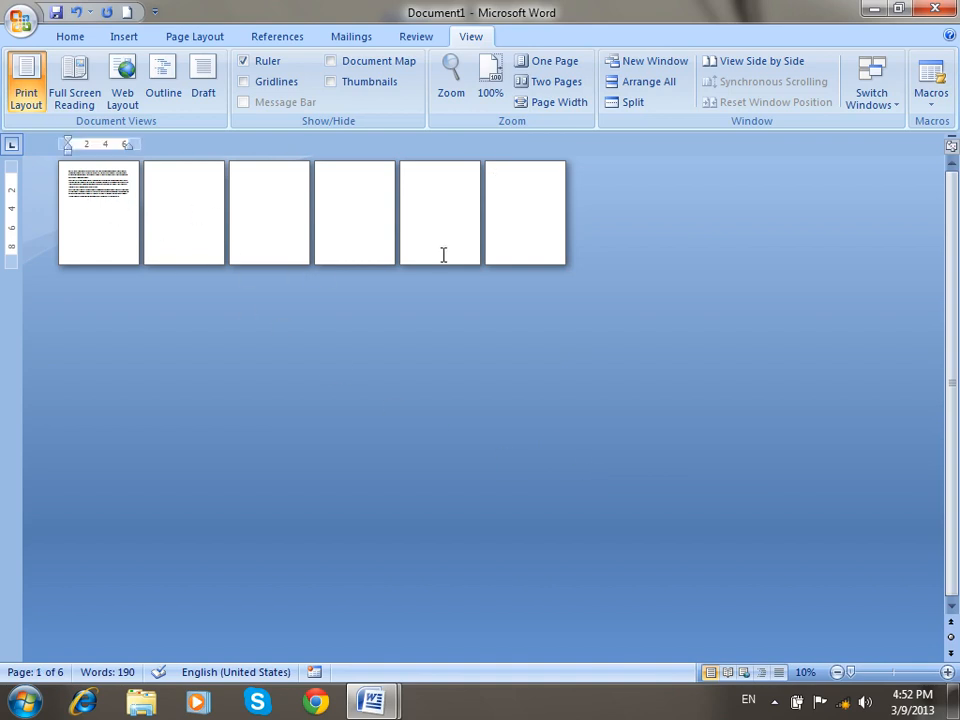
{"action": "left_click", "coordinate": [492, 82]}
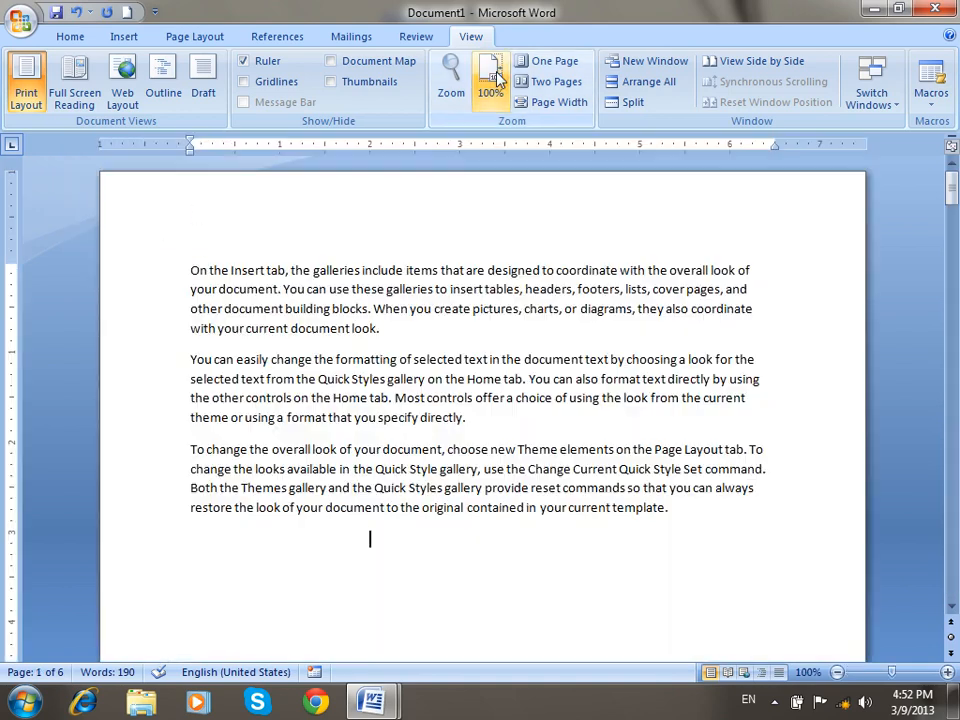
{"action": "left_click", "coordinate": [548, 81]}
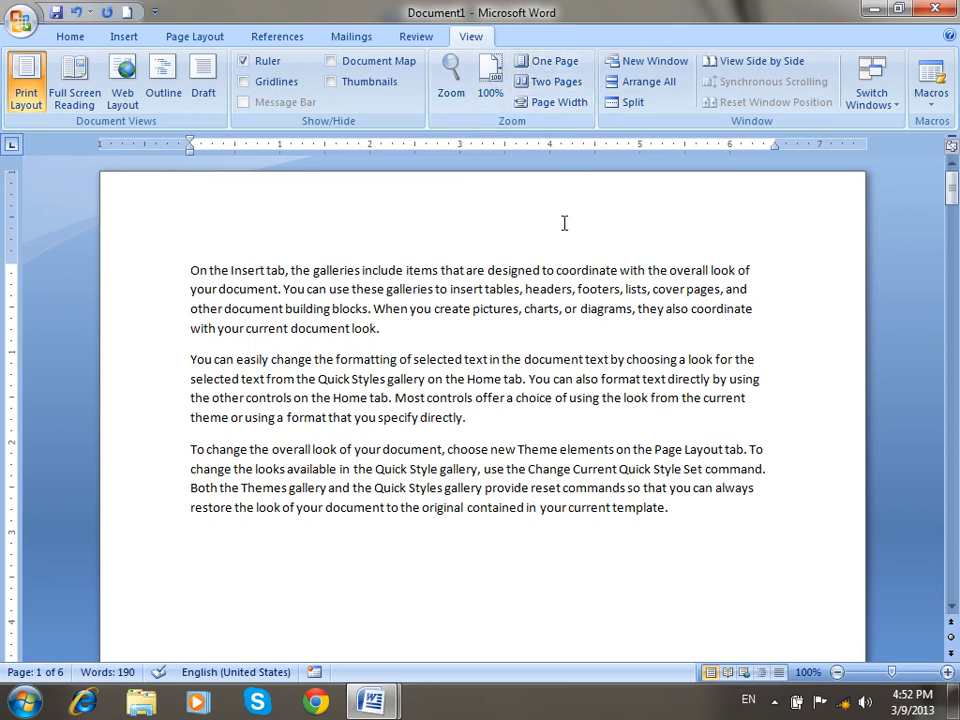
{"action": "scroll", "coordinate": [564, 224], "scroll_direction": "down", "scroll_amount": 4, "text": "ctrl"}
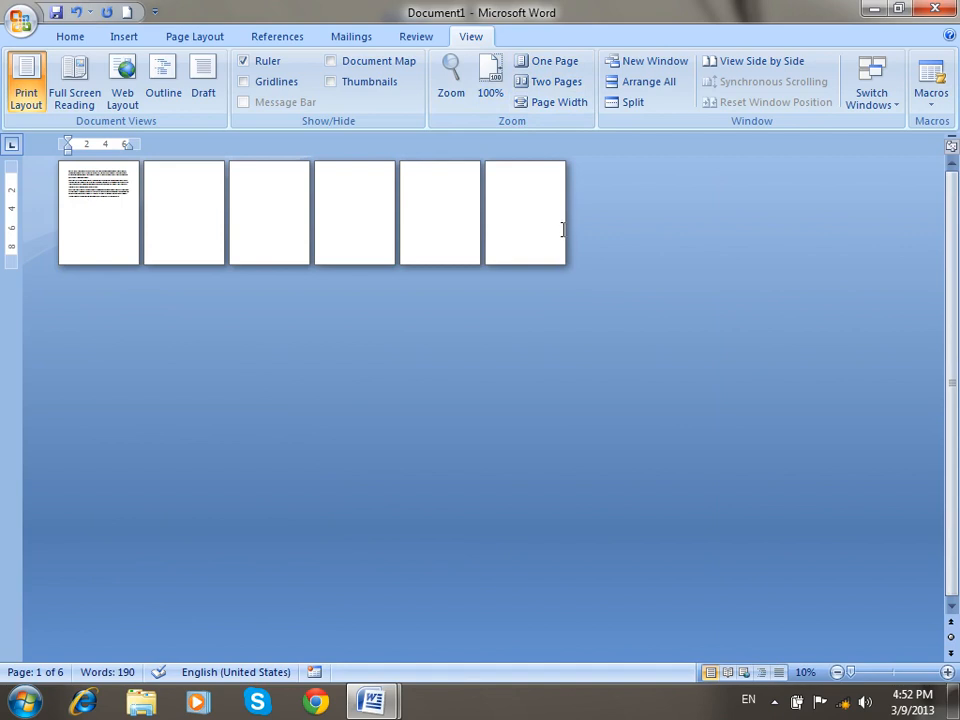
{"action": "left_click", "coordinate": [552, 64]}
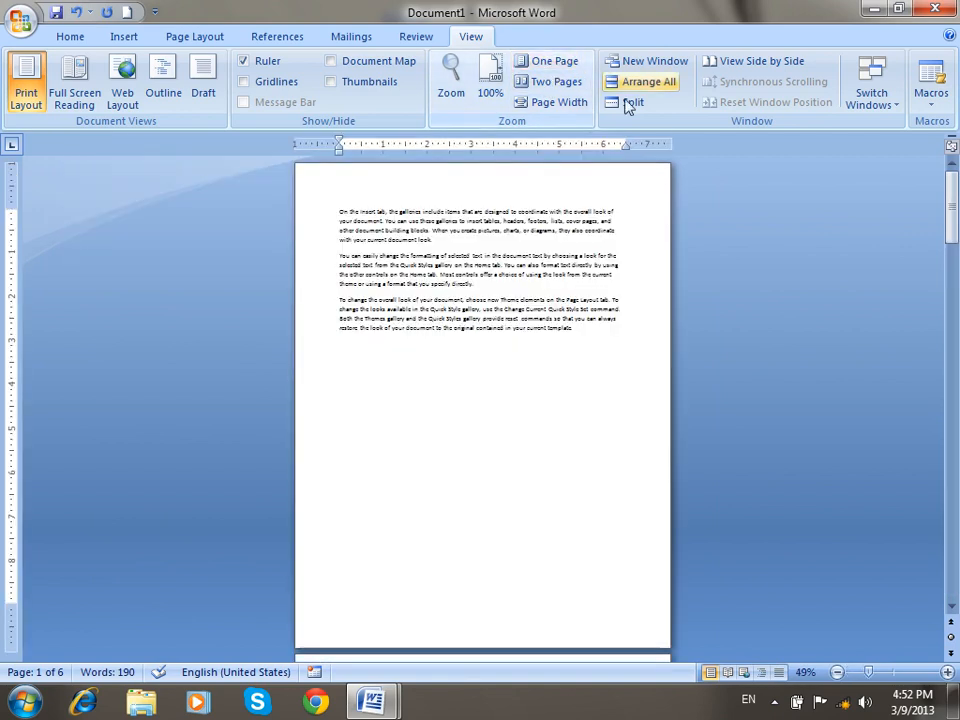
{"action": "left_click", "coordinate": [554, 84]}
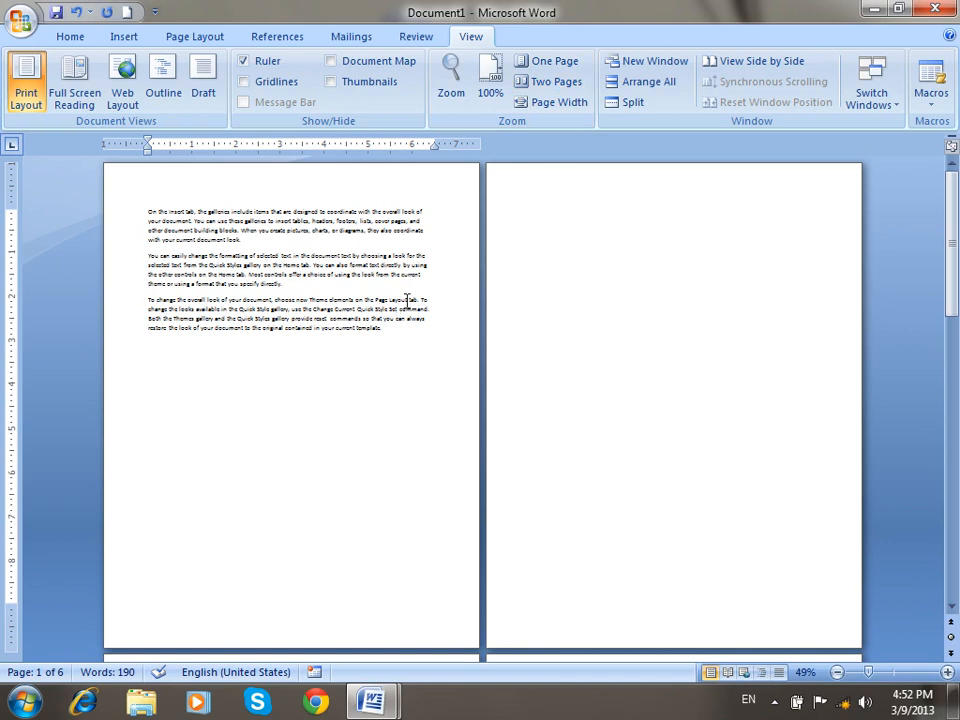
{"action": "left_click", "coordinate": [560, 105]}
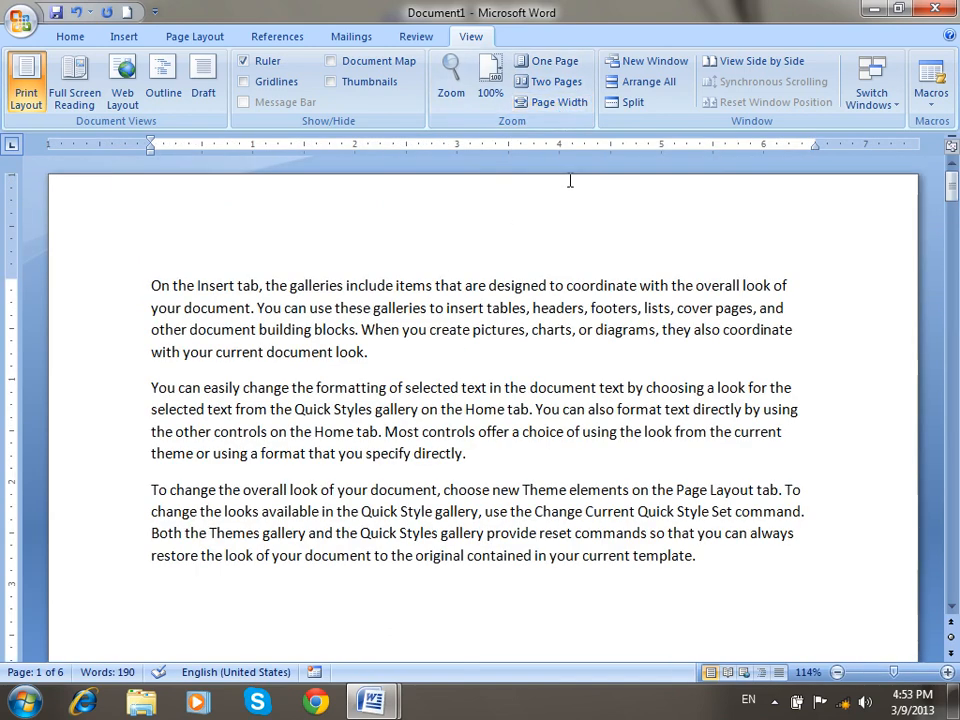
In a new document, type an enlarged 'personal Document' heading followed by =rand() sample paragraphs.
{"action": "left_click", "coordinate": [641, 70]}
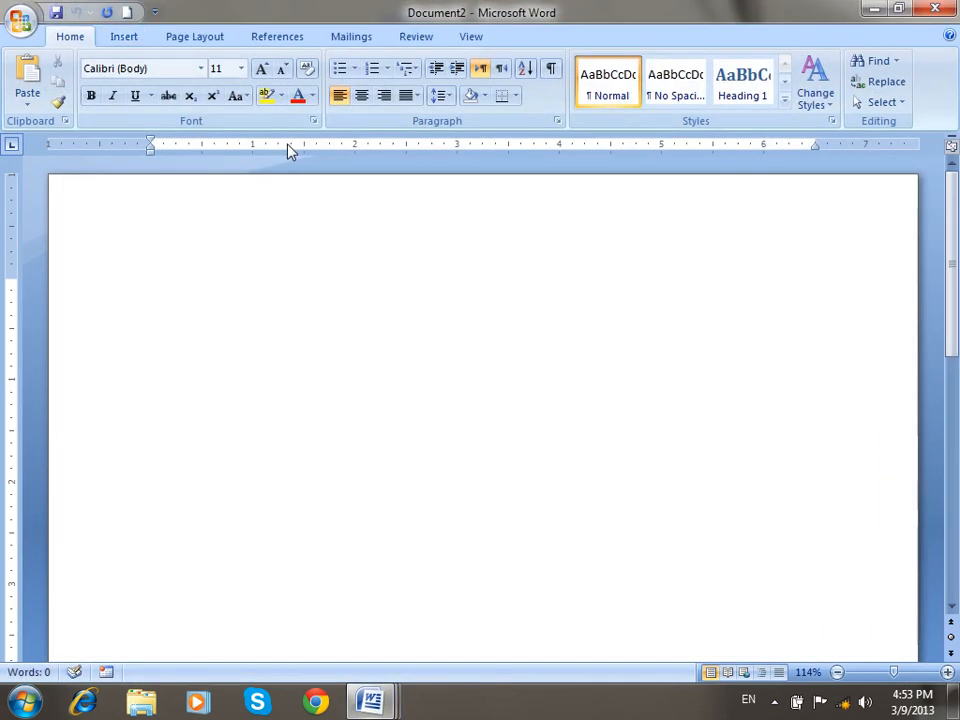
{"action": "key", "text": "ctrl+]"}
{"action": "key", "text": "ctrl+]"}
{"action": "key", "text": "ctrl+]"}
{"action": "key", "text": "ctrl+]"}
{"action": "key", "text": "ctrl+]"}
{"action": "key", "text": "ctrl+]"}
{"action": "key", "text": "ctrl+]"}
{"action": "key", "text": "ctrl+]"}
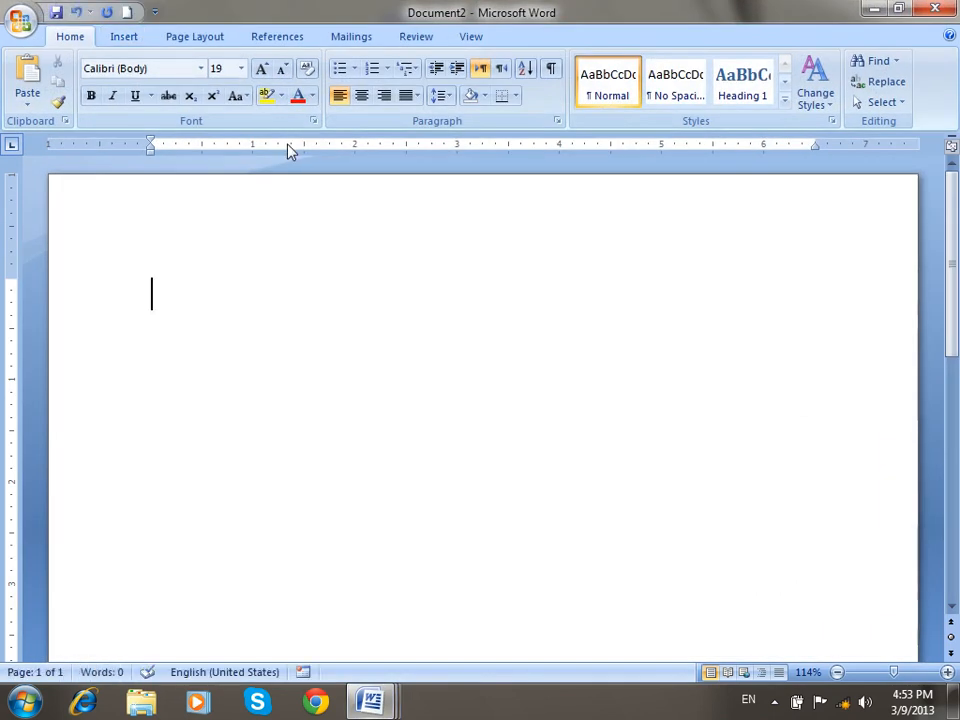
{"action": "type", "text": "per"}
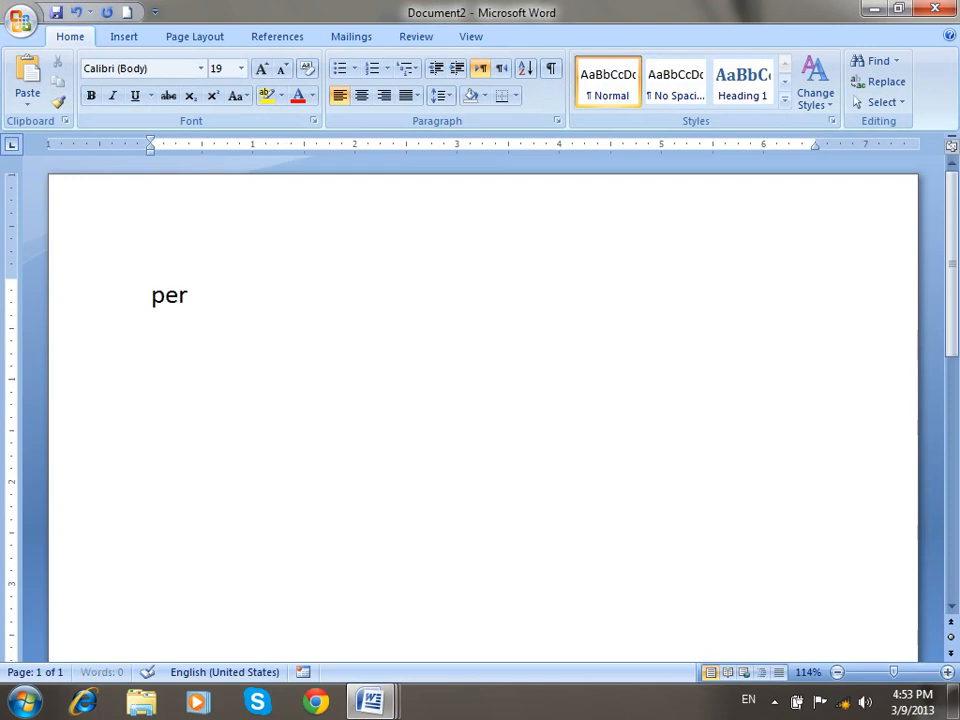
{"action": "type", "text": "sonal Document"}
{"action": "key", "text": "Return"}
{"action": "type", "text": "=rand"}
{"action": "key", "text": "BackSpace"}
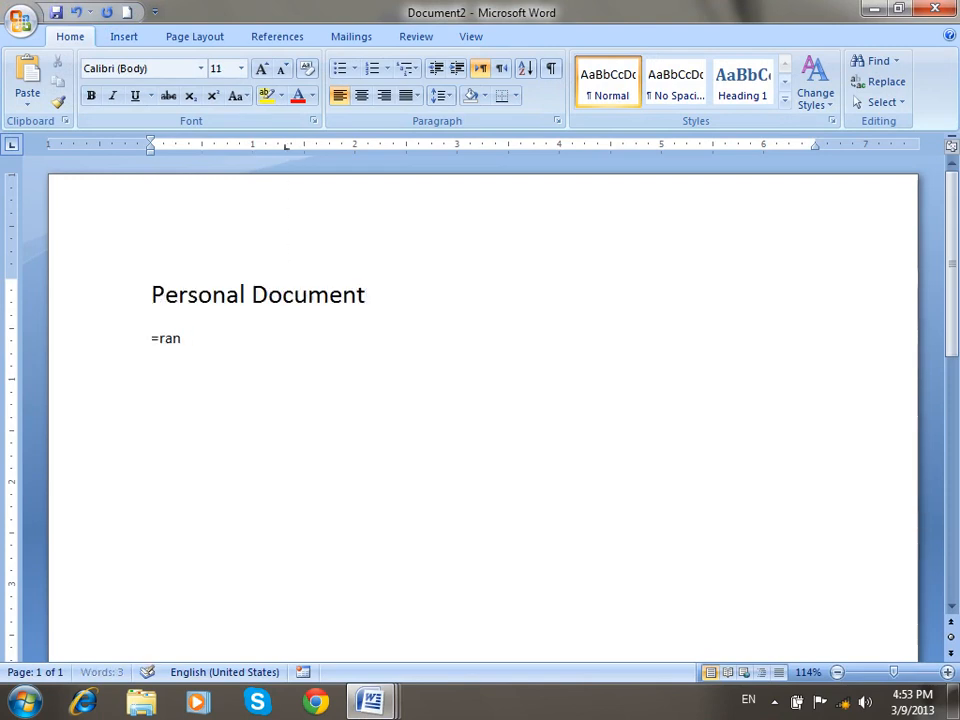
{"action": "type", "text": "d()"}
{"action": "key", "text": "Return"}
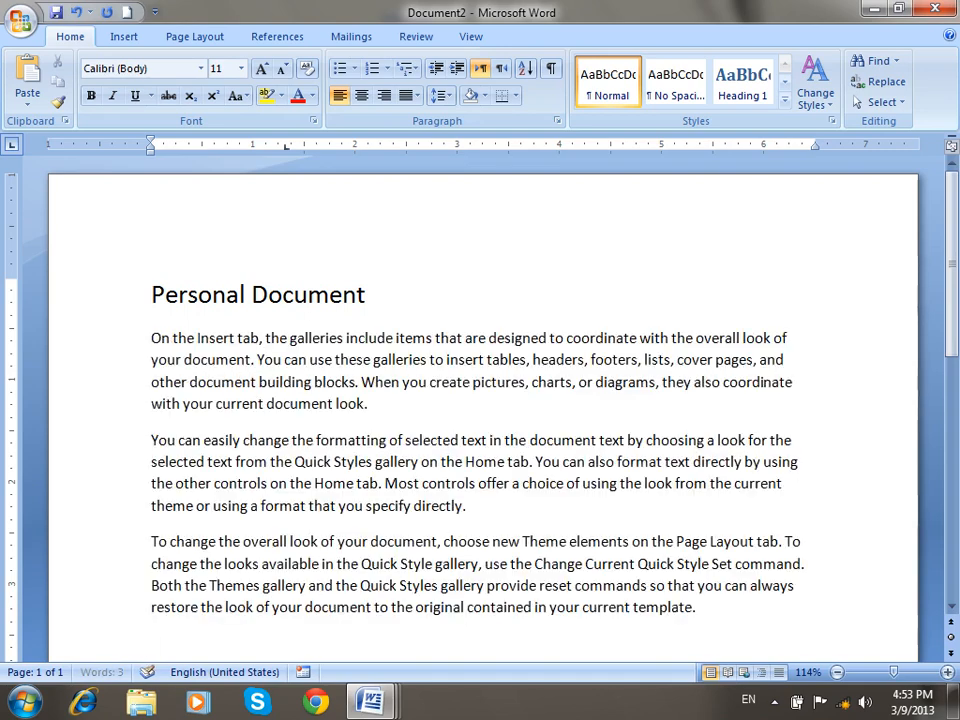
Open a second window of the document with View > New Window.
{"action": "left_click", "coordinate": [474, 38]}
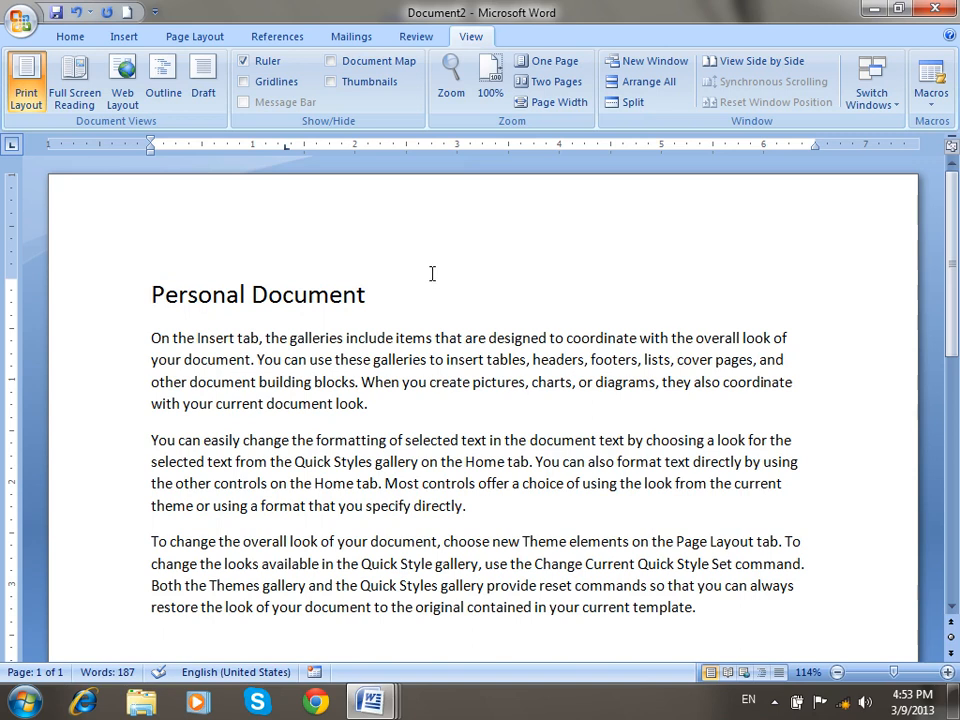
{"action": "left_click", "coordinate": [634, 62]}
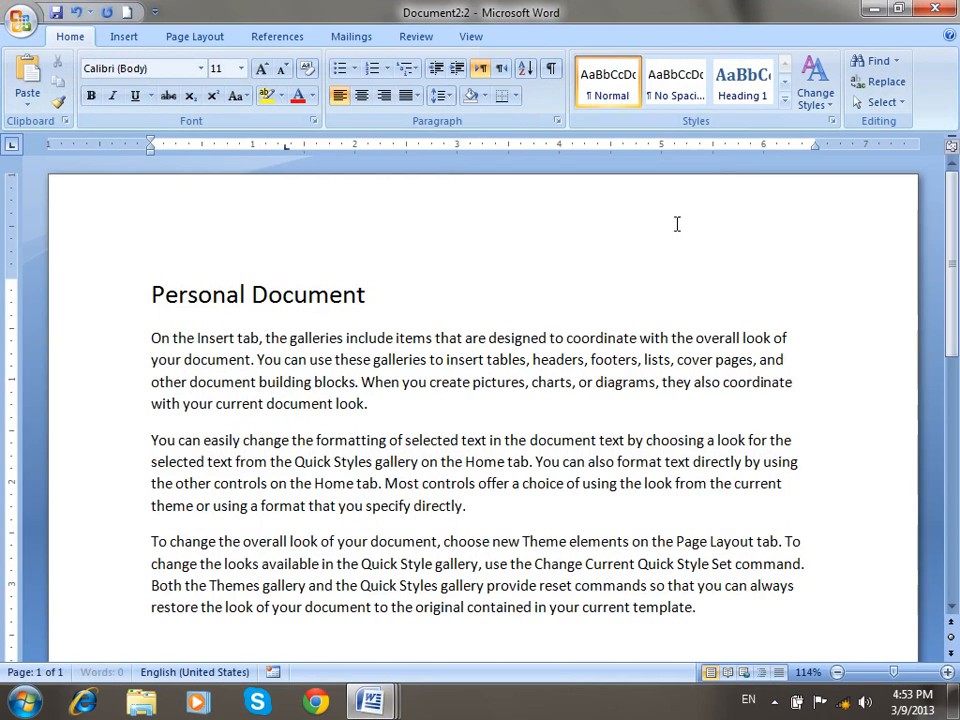
{"action": "left_click", "coordinate": [468, 35]}
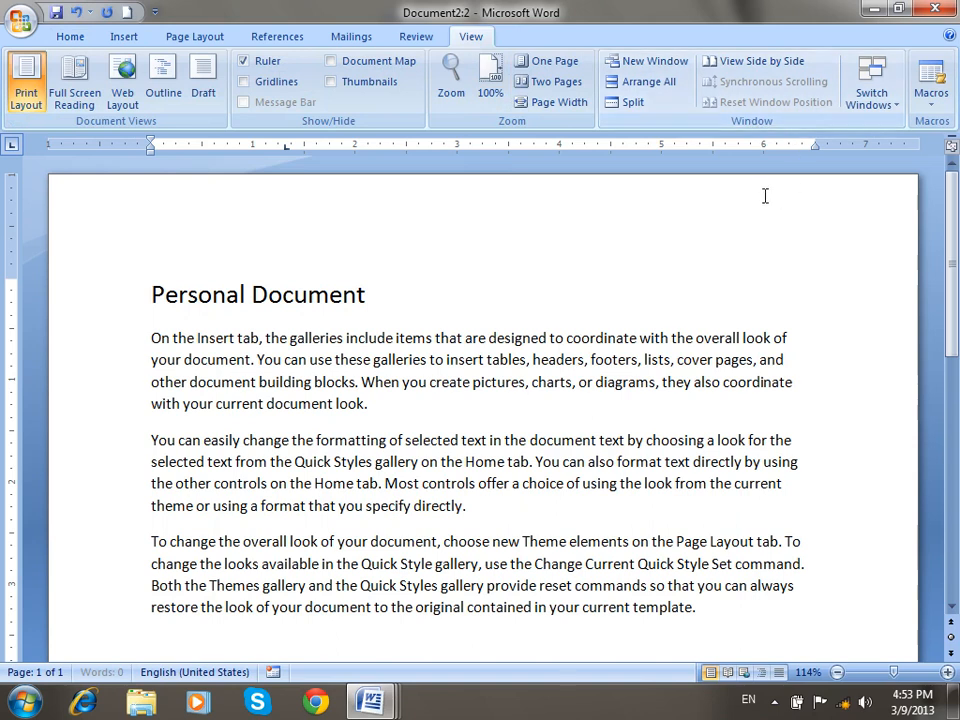
View the document side by side with Document1.
{"action": "left_click", "coordinate": [758, 64]}
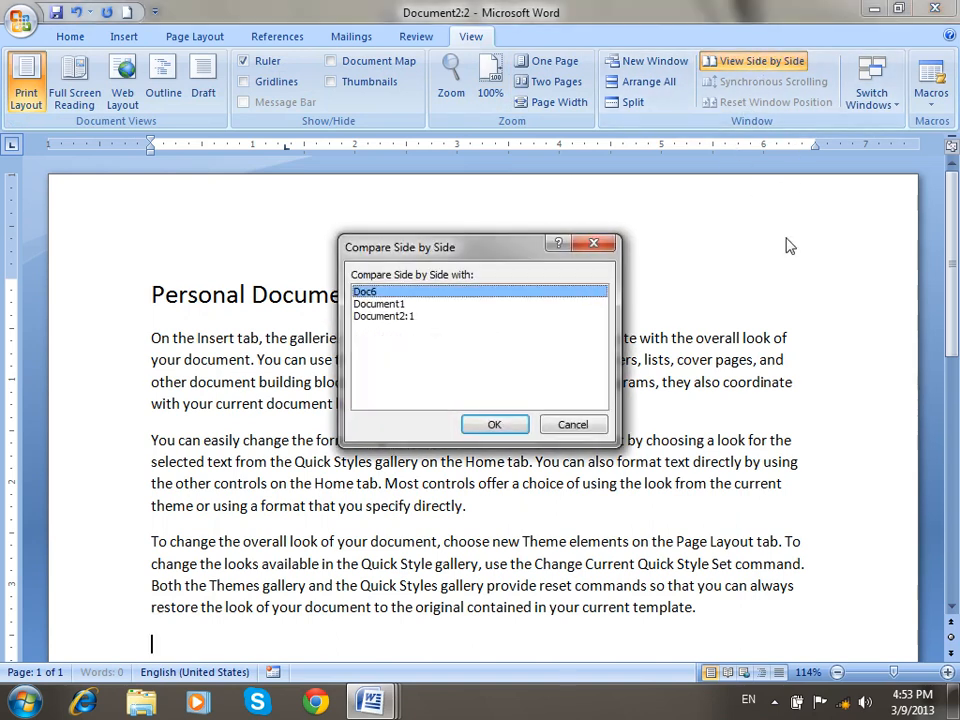
{"action": "left_click", "coordinate": [388, 305]}
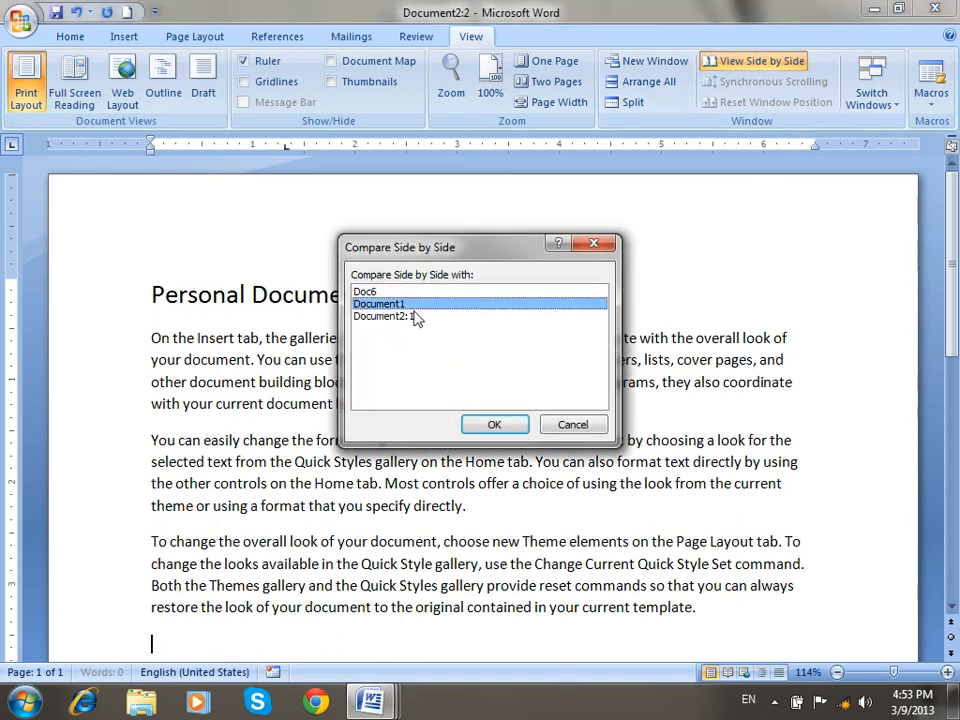
{"action": "left_click", "coordinate": [484, 424]}
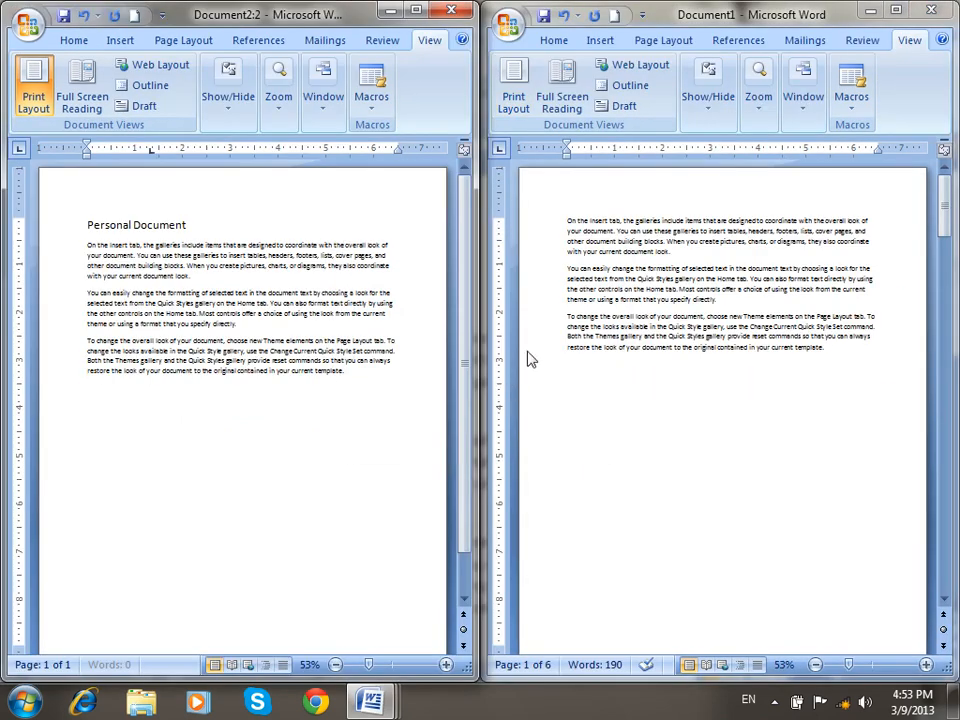
Close Document1 without saving, and close Doc6 from the taskbar.
{"action": "left_click", "coordinate": [930, 13]}
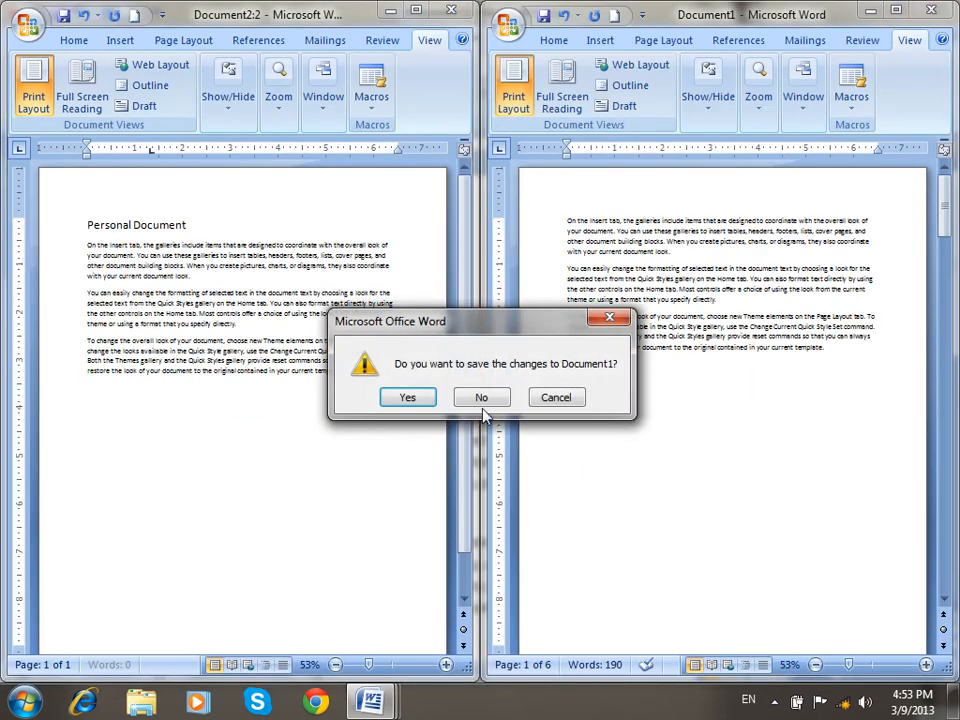
{"action": "left_click", "coordinate": [484, 396]}
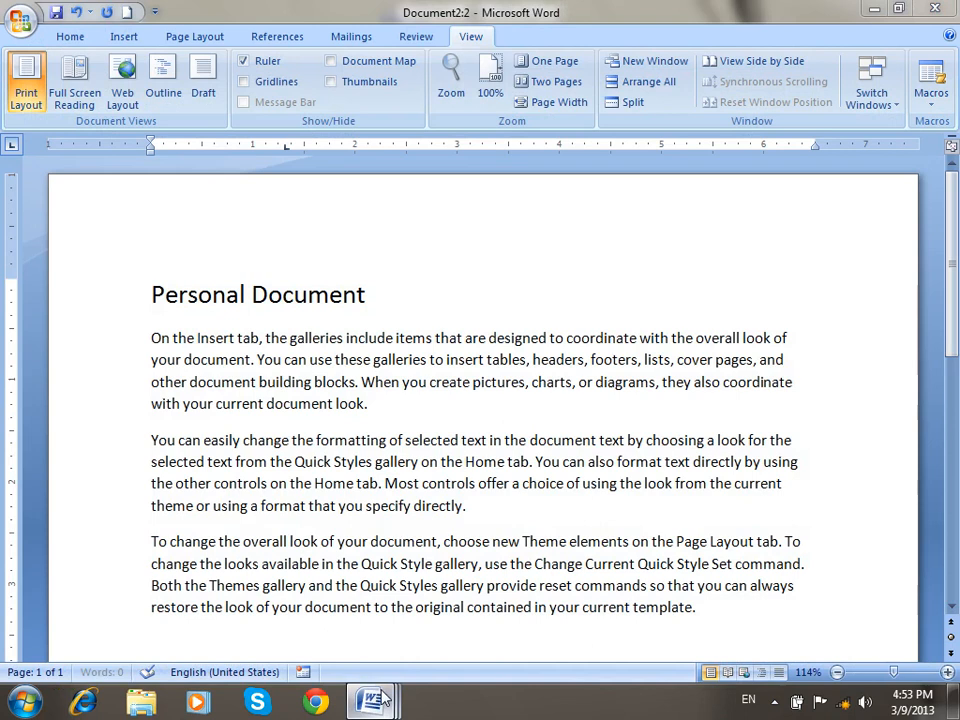
{"action": "mouse_move", "coordinate": [370, 703]}
{"action": "right_click", "coordinate": [186, 583]}
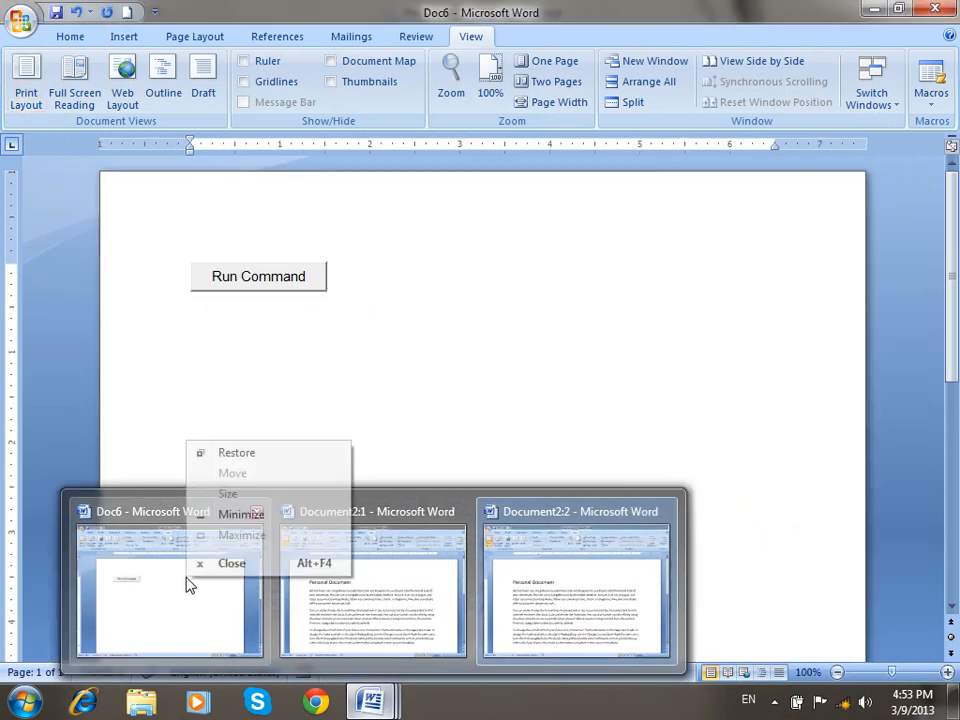
{"action": "left_click", "coordinate": [257, 566]}
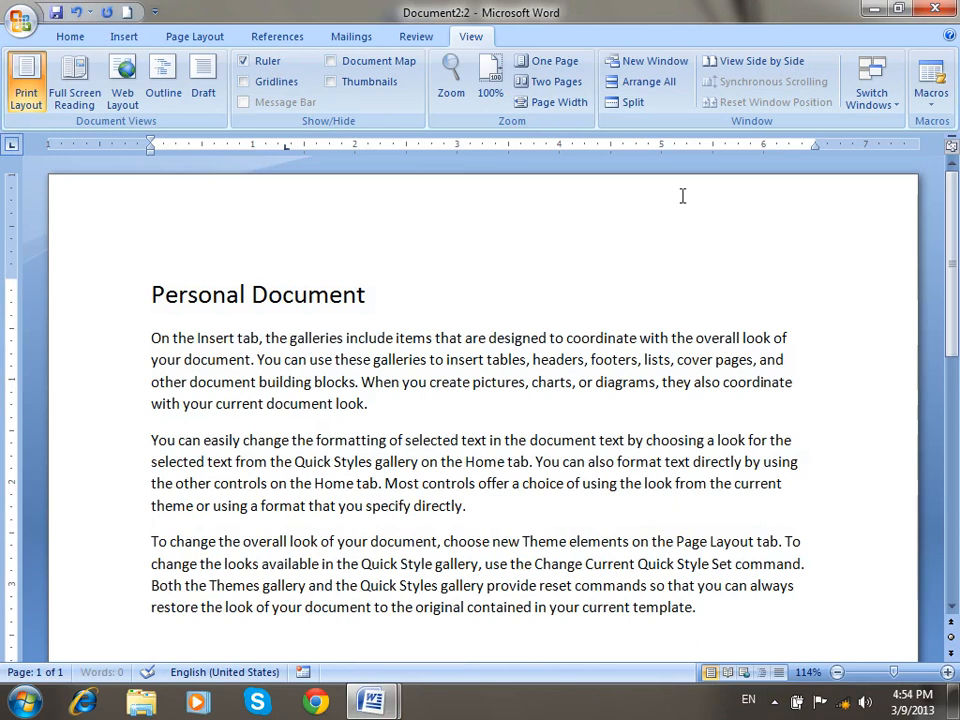
Place the two Document2 windows side by side, zooming right page to 70% and left to 50%.
{"action": "left_click", "coordinate": [722, 62]}
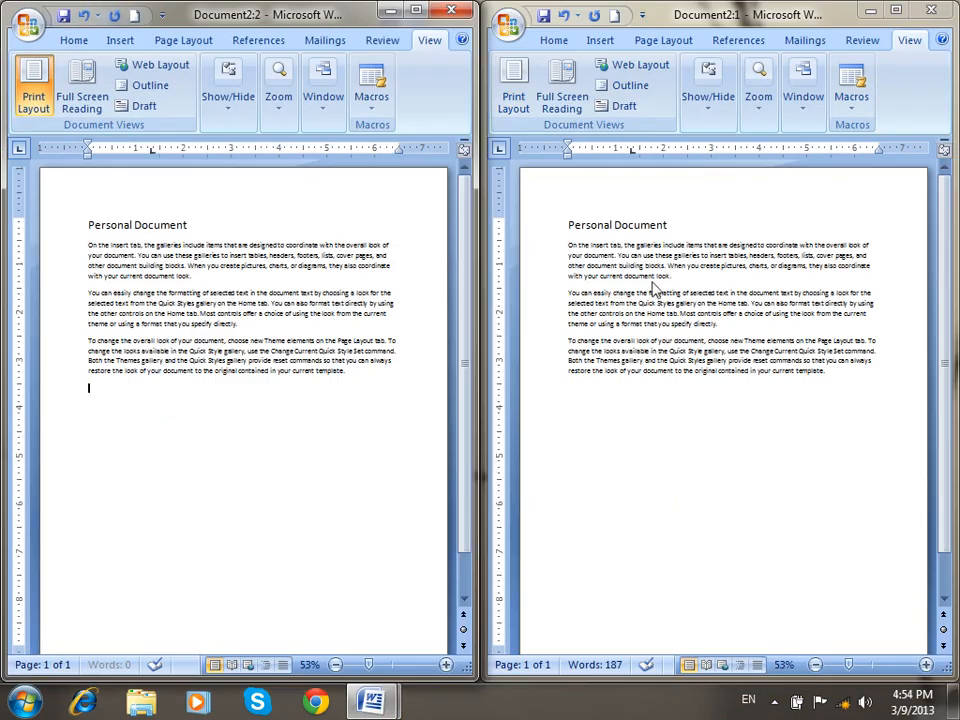
{"action": "scroll", "coordinate": [665, 320], "scroll_direction": "down", "scroll_amount": 3}
{"action": "scroll", "coordinate": [665, 320], "scroll_direction": "up", "scroll_amount": 1}
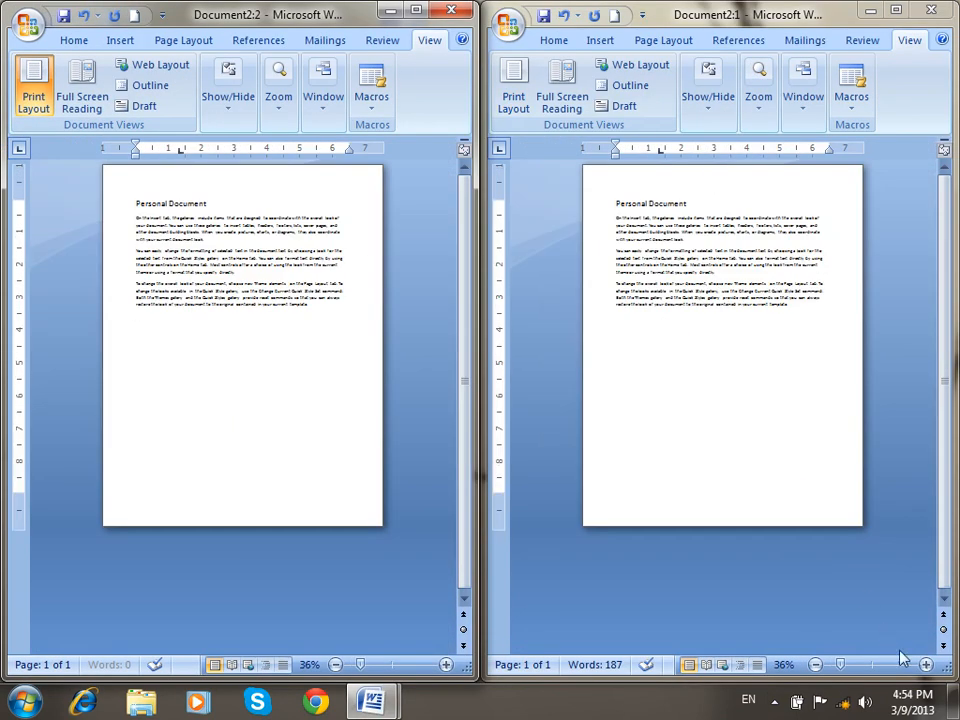
{"action": "left_click", "coordinate": [926, 666]}
{"action": "left_click", "coordinate": [926, 666]}
{"action": "left_click", "coordinate": [926, 666]}
{"action": "left_click", "coordinate": [926, 666]}
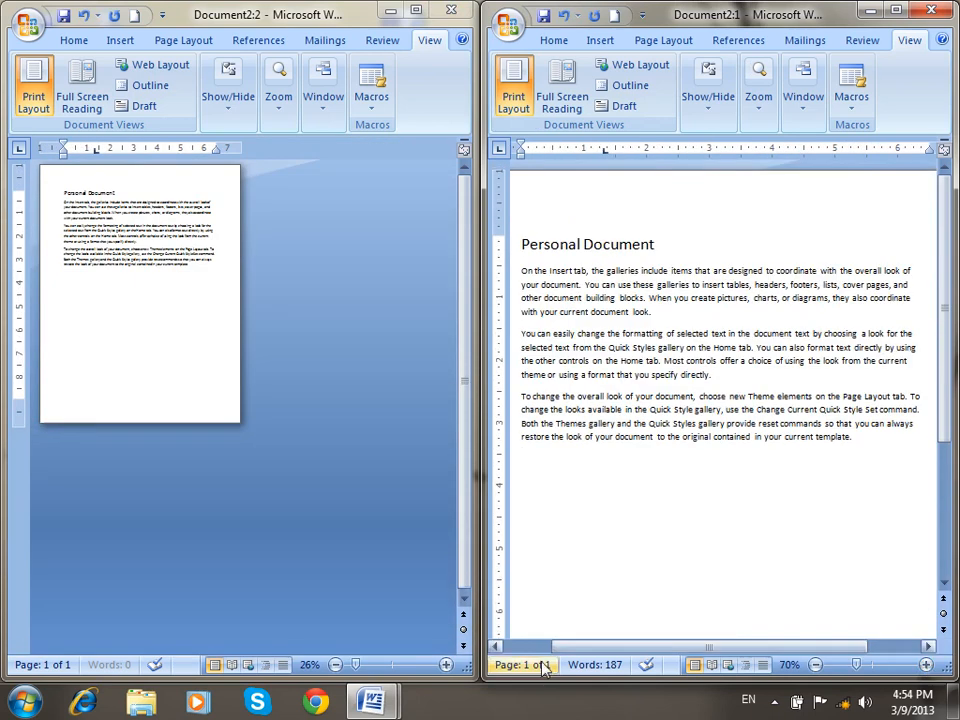
{"action": "left_click", "coordinate": [446, 665]}
Replace the heading with 'Excel Note' and enlarge it with Ctrl+Shift+>.
{"action": "left_click", "coordinate": [446, 665]}
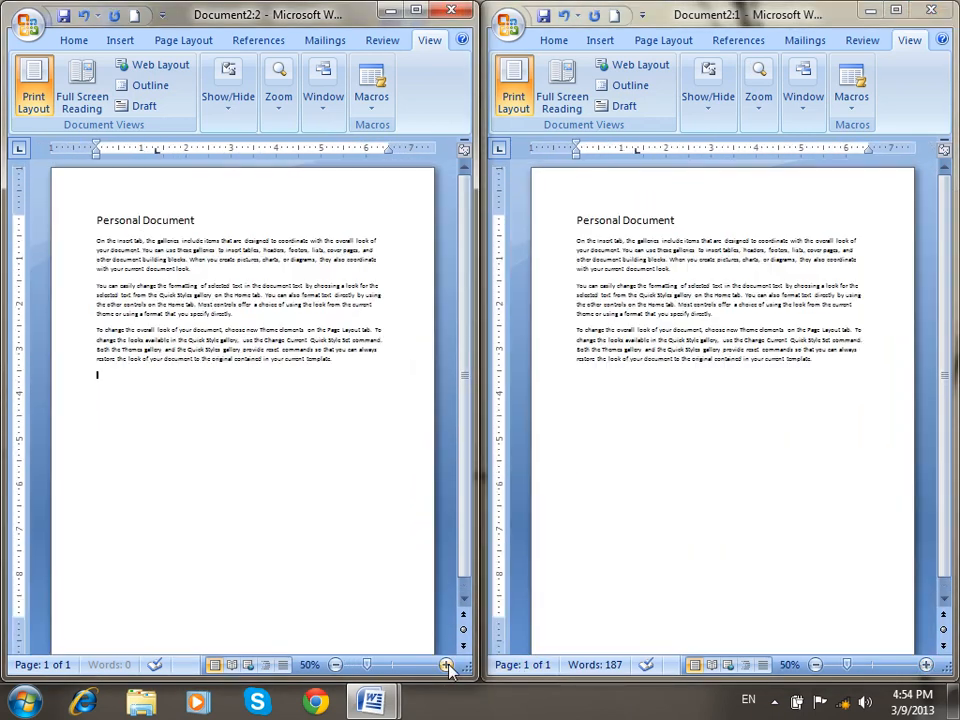
{"action": "left_click_drag", "start_coordinate": [213, 214], "coordinate": [71, 208]}
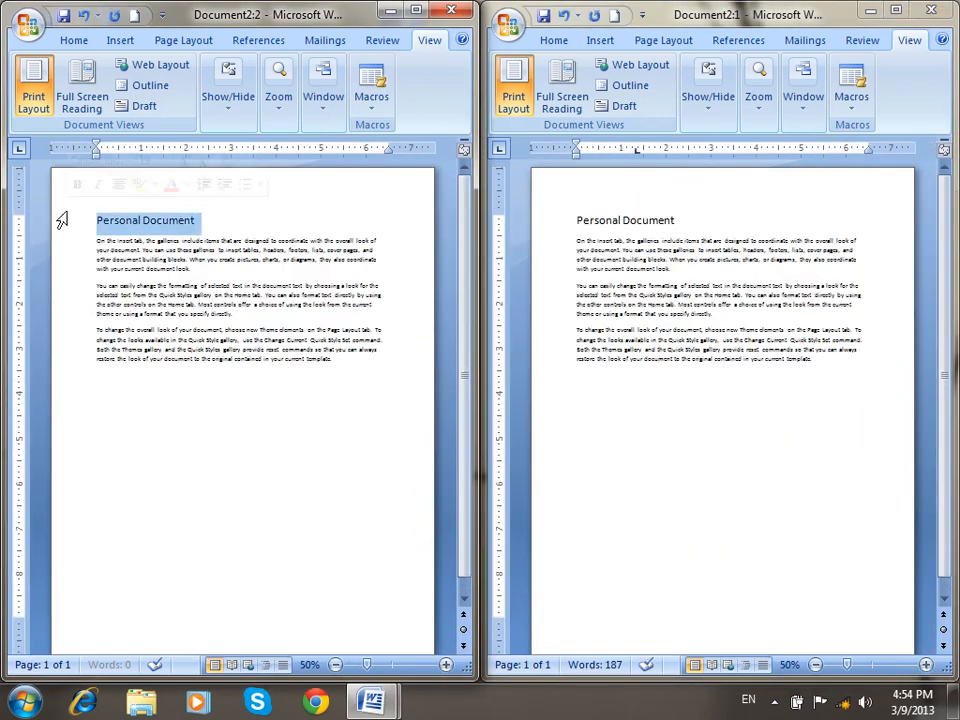
{"action": "type", "text": "Excel Note"}
{"action": "left_click", "coordinate": [71, 201]}
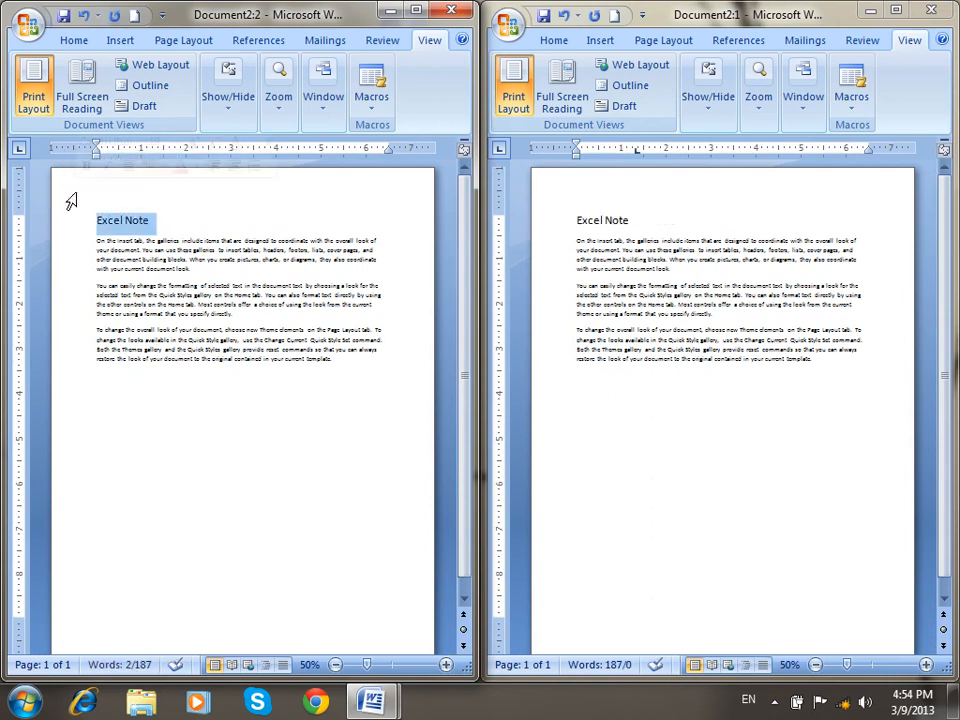
{"action": "key", "text": "ctrl+shift+period"}
{"action": "key", "text": "ctrl+shift+period"}
{"action": "key", "text": "ctrl+shift+period"}
{"action": "key", "text": "ctrl+shift+period"}
{"action": "key", "text": "ctrl+shift+period"}
{"action": "key", "text": "ctrl+shift+period"}
{"action": "key", "text": "ctrl+shift+period"}
{"action": "key", "text": "ctrl+shift+period"}
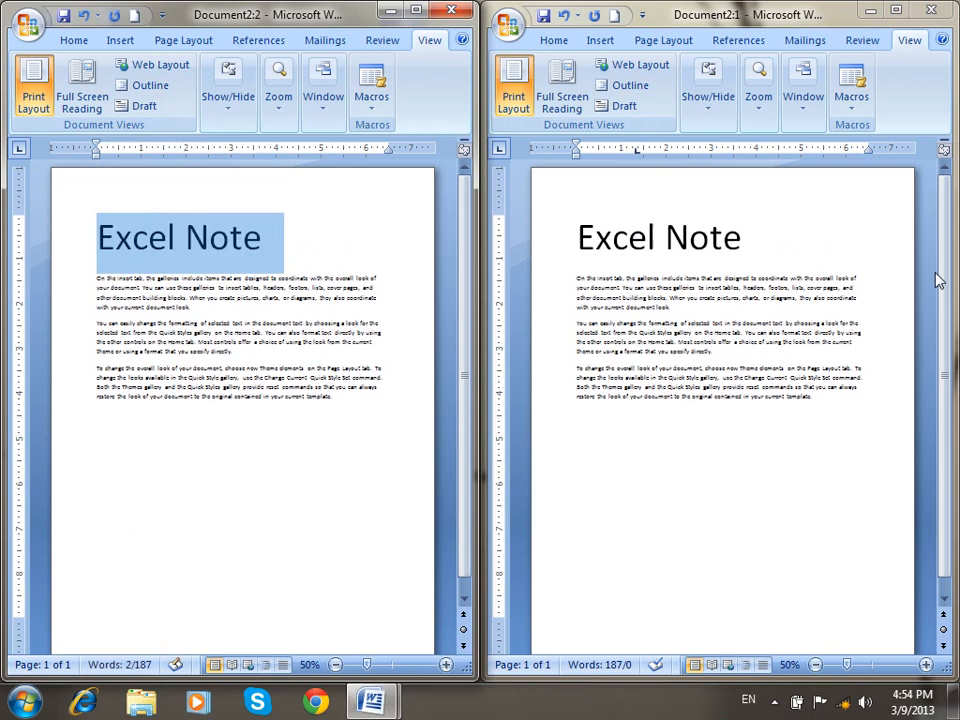
In the right window, change the heading to 'Windows Seven Notes' over two lines.
{"action": "left_click", "coordinate": [930, 283]}
{"action": "left_click", "coordinate": [553, 229]}
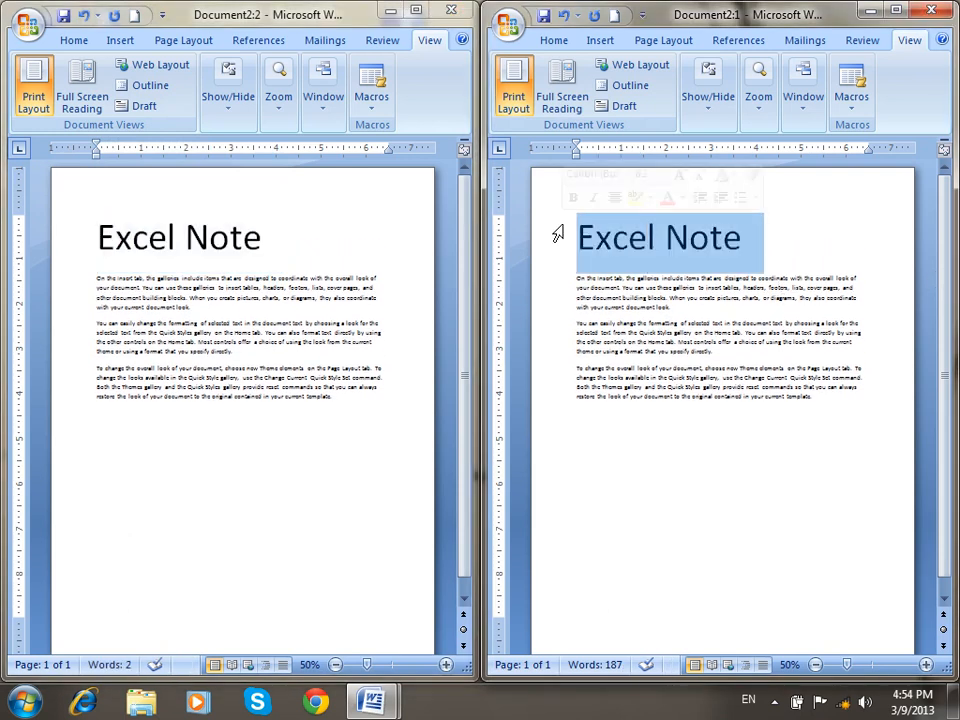
{"action": "type", "text": "o"}
{"action": "key", "text": "BackSpace"}
{"action": "type", "text": "Windows Seven"}
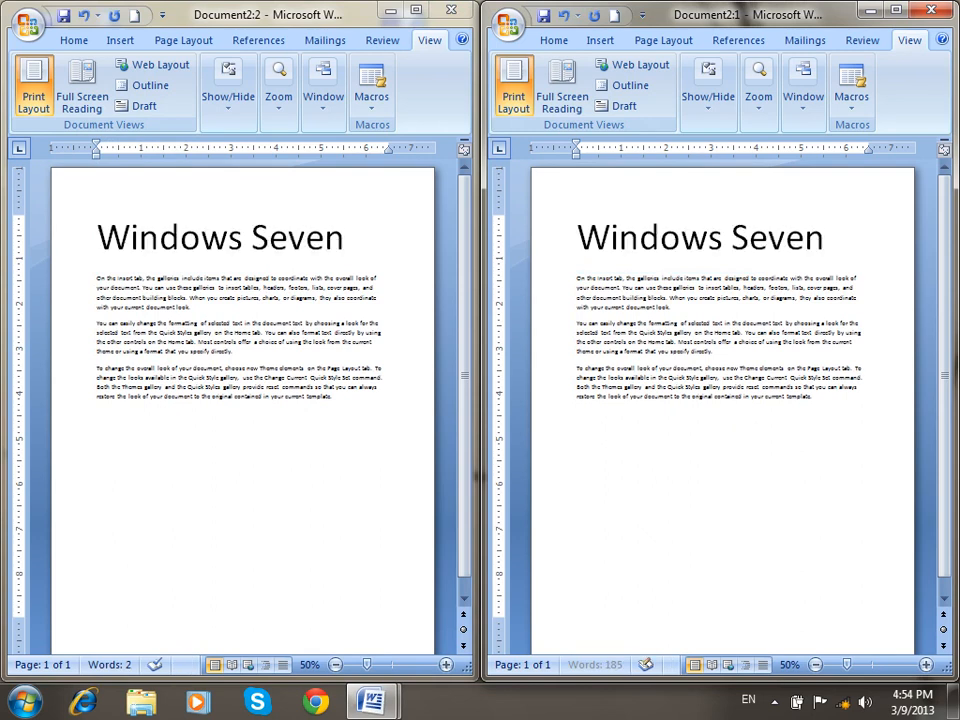
{"action": "key", "text": "Return"}
{"action": "type", "text": "Not"}
{"action": "left_click", "coordinate": [557, 233]}
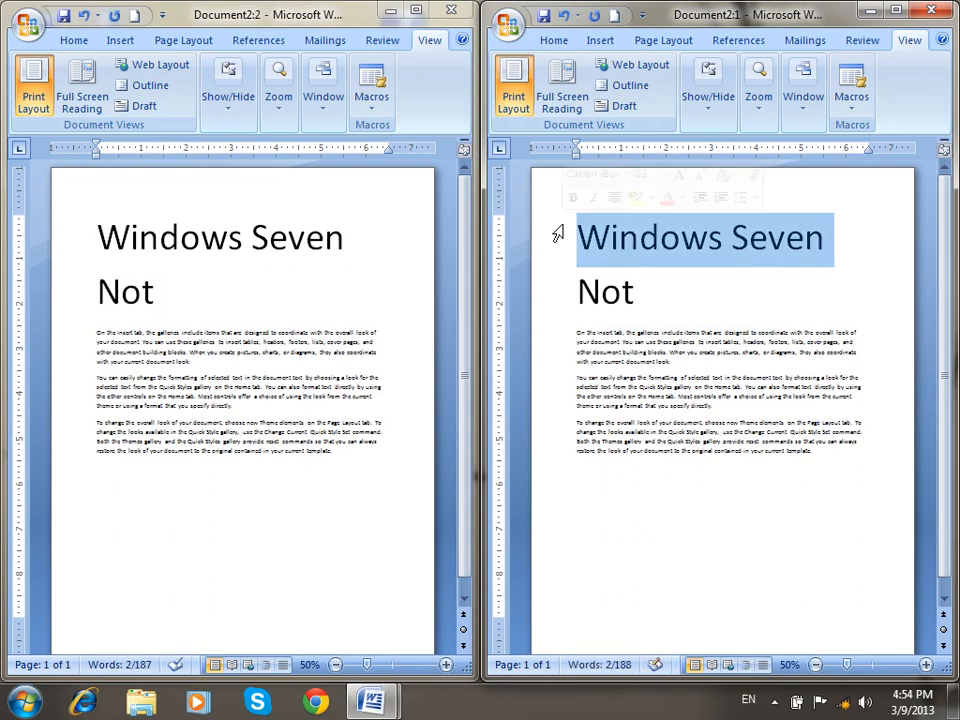
{"action": "left_click", "coordinate": [739, 298]}
{"action": "type", "text": "es"}
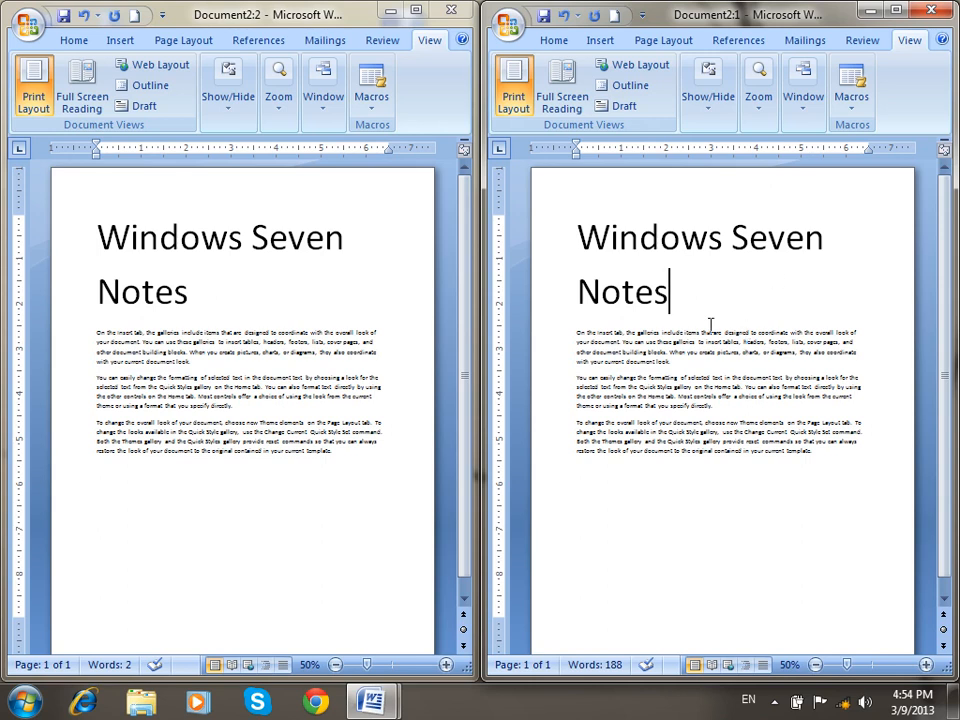
Zoom both side-by-side pages out to 40% and back in, then scroll them.
{"action": "left_click", "coordinate": [808, 105]}
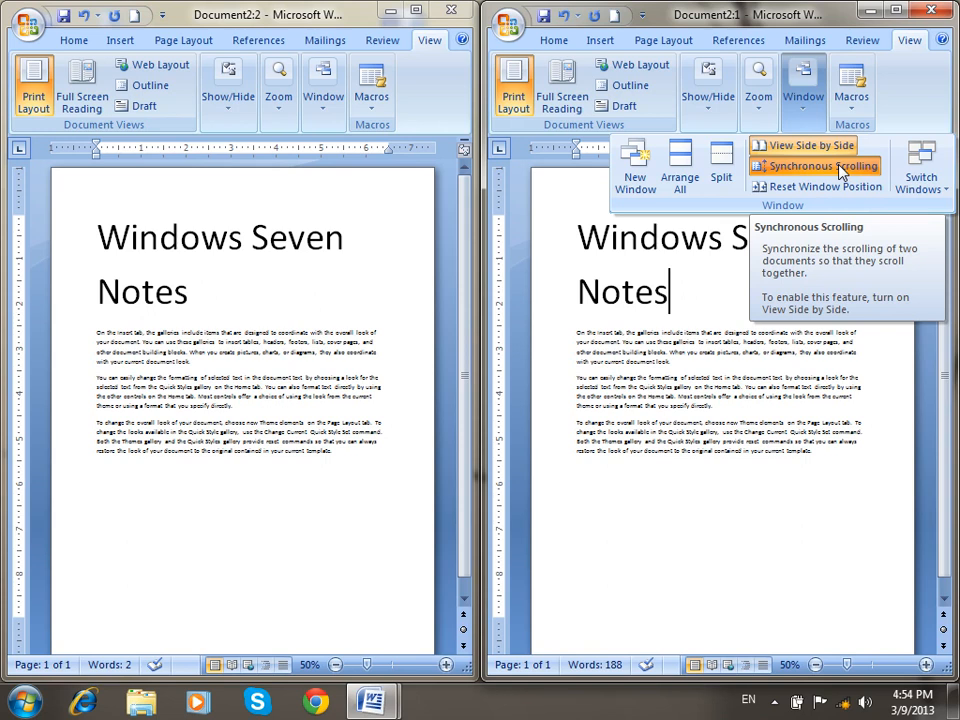
{"action": "left_click", "coordinate": [751, 493]}
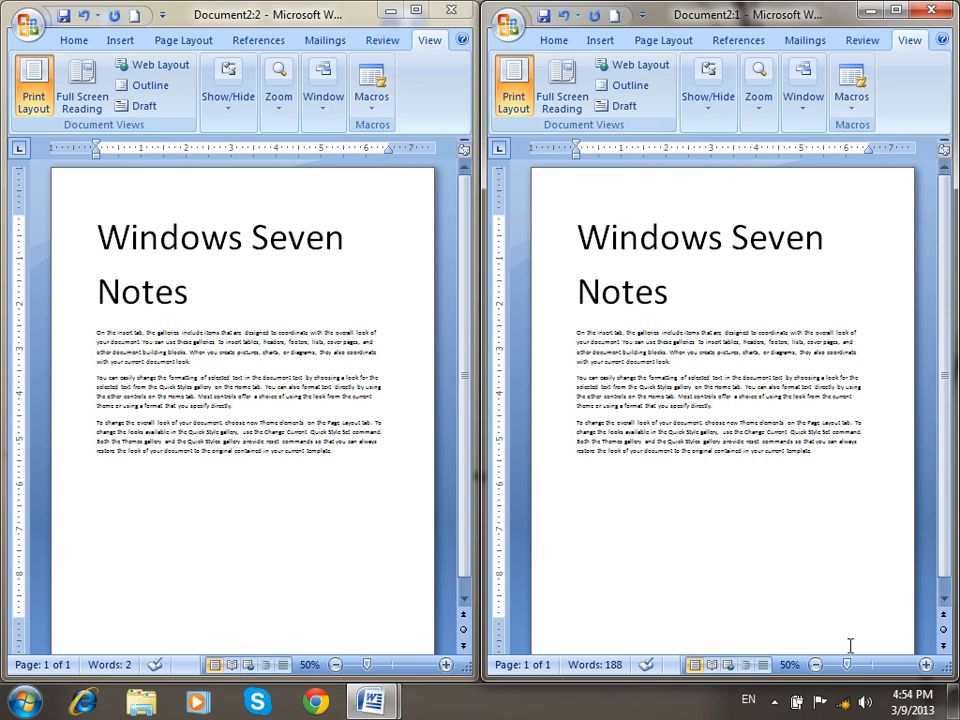
{"action": "left_click", "coordinate": [815, 665]}
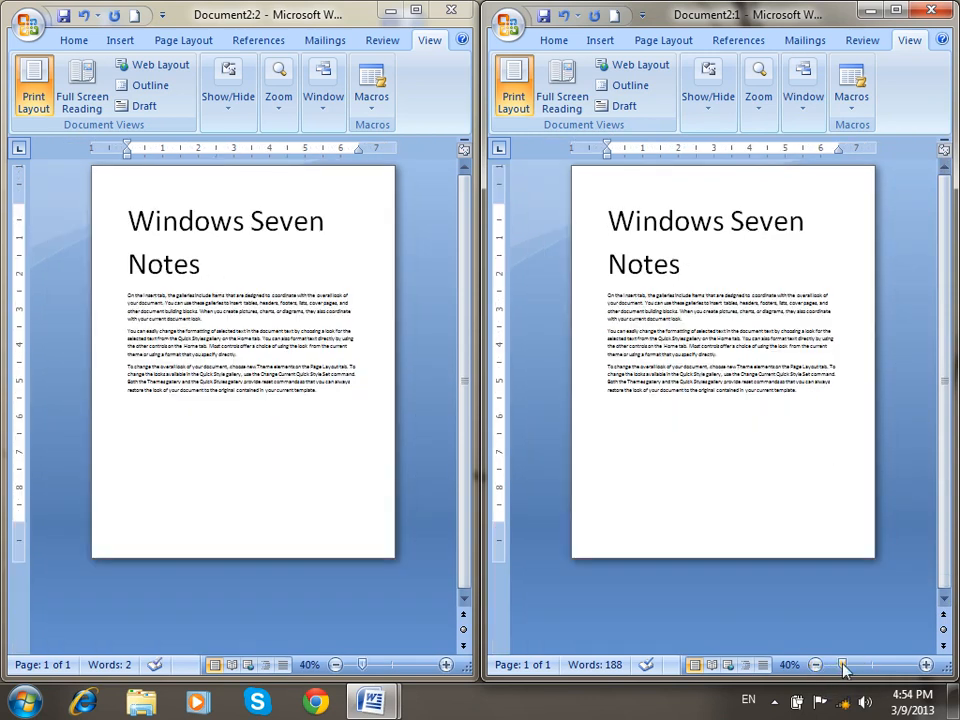
{"action": "left_click", "coordinate": [926, 666]}
{"action": "left_click", "coordinate": [926, 666]}
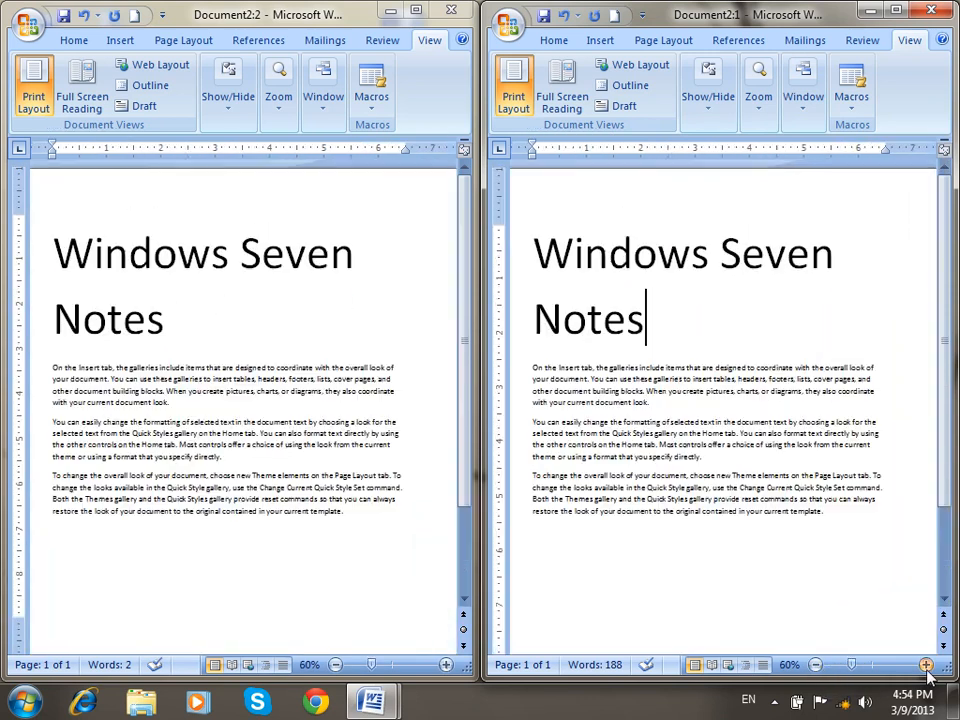
{"action": "left_click", "coordinate": [926, 666]}
{"action": "left_click", "coordinate": [926, 666]}
{"action": "left_click", "coordinate": [926, 666]}
{"action": "scroll", "coordinate": [596, 447], "scroll_direction": "down", "scroll_amount": 3}
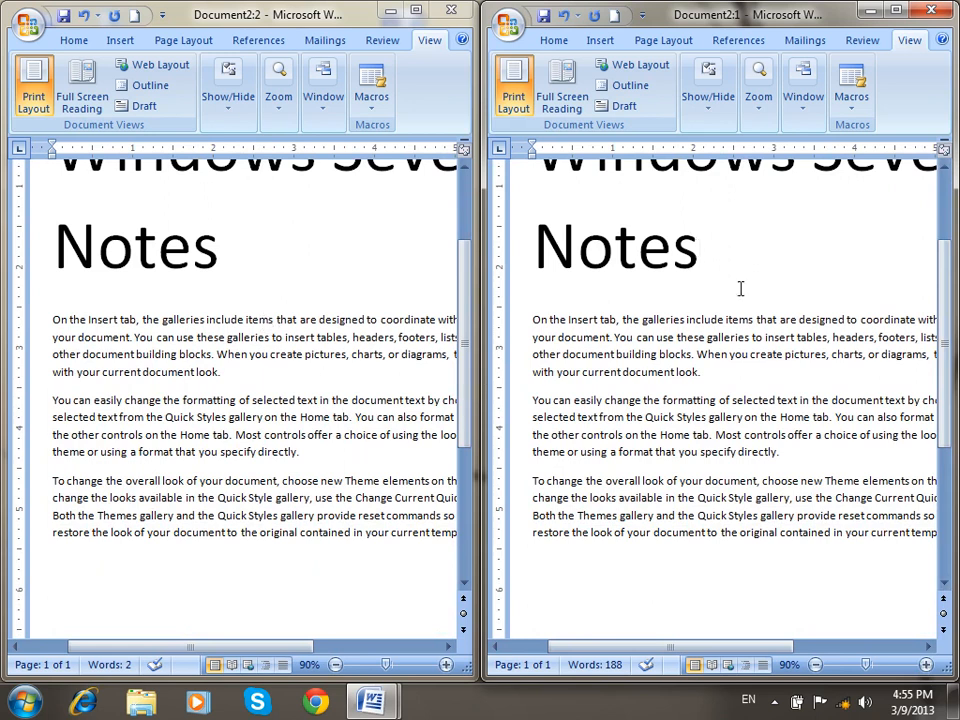
Turn off Synchronous Scrolling and scroll one window independently.
{"action": "left_click", "coordinate": [806, 105]}
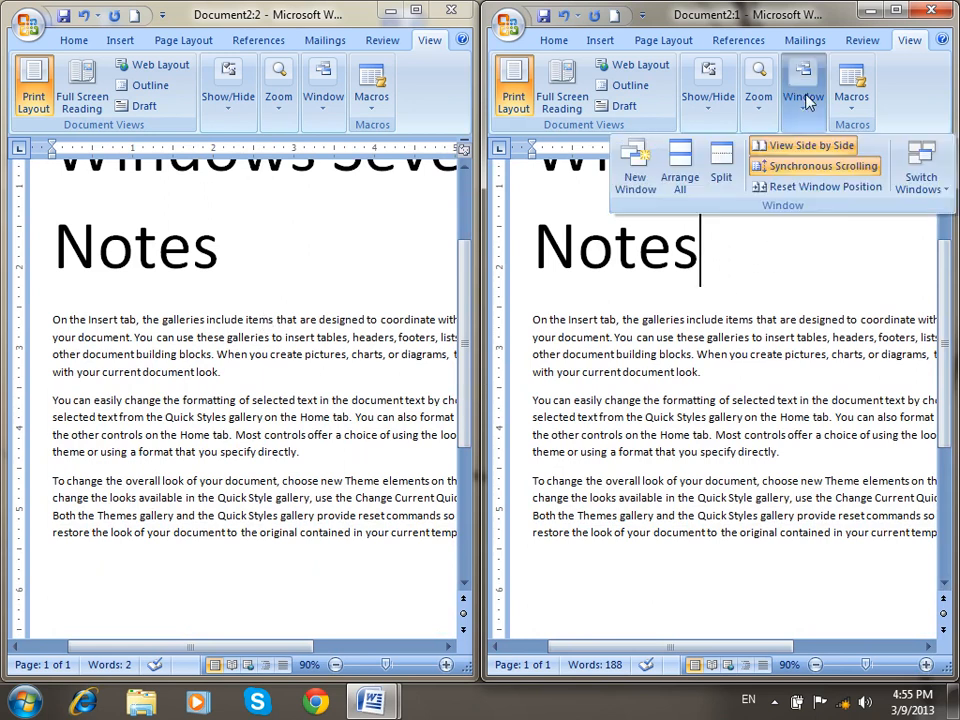
{"action": "left_click", "coordinate": [808, 170]}
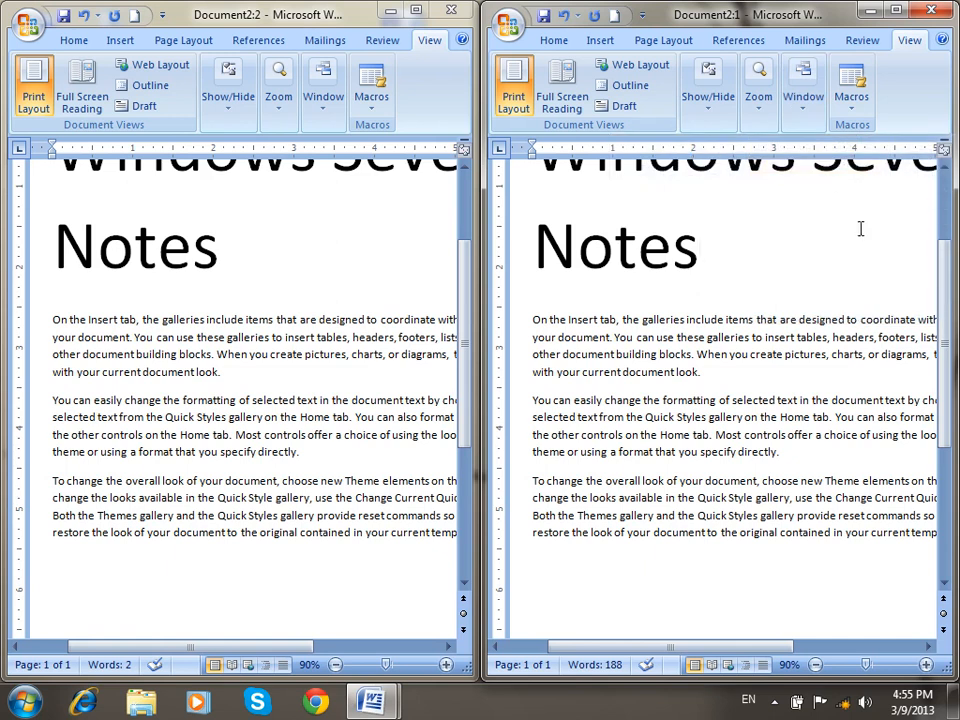
{"action": "mouse_move", "coordinate": [946, 328]}
{"action": "left_mouse_down"}
{"action": "mouse_move", "coordinate": [953, 299]}
{"action": "mouse_move", "coordinate": [952, 343]}
{"action": "left_mouse_up"}
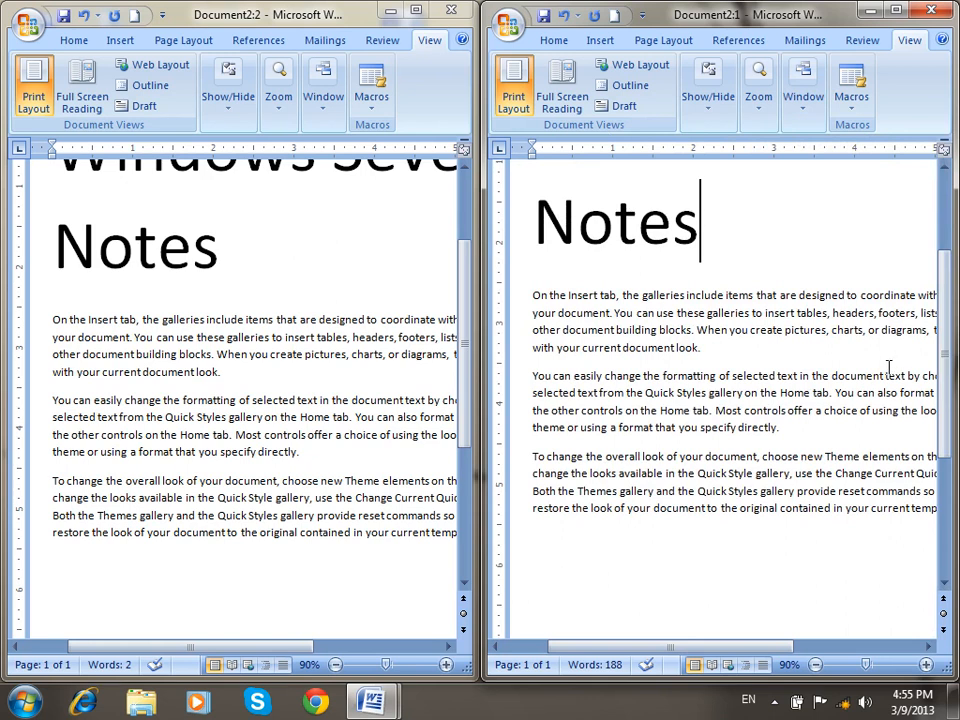
Turn Synchronous Scrolling back on and scroll both windows to the top together.
{"action": "left_click", "coordinate": [806, 110]}
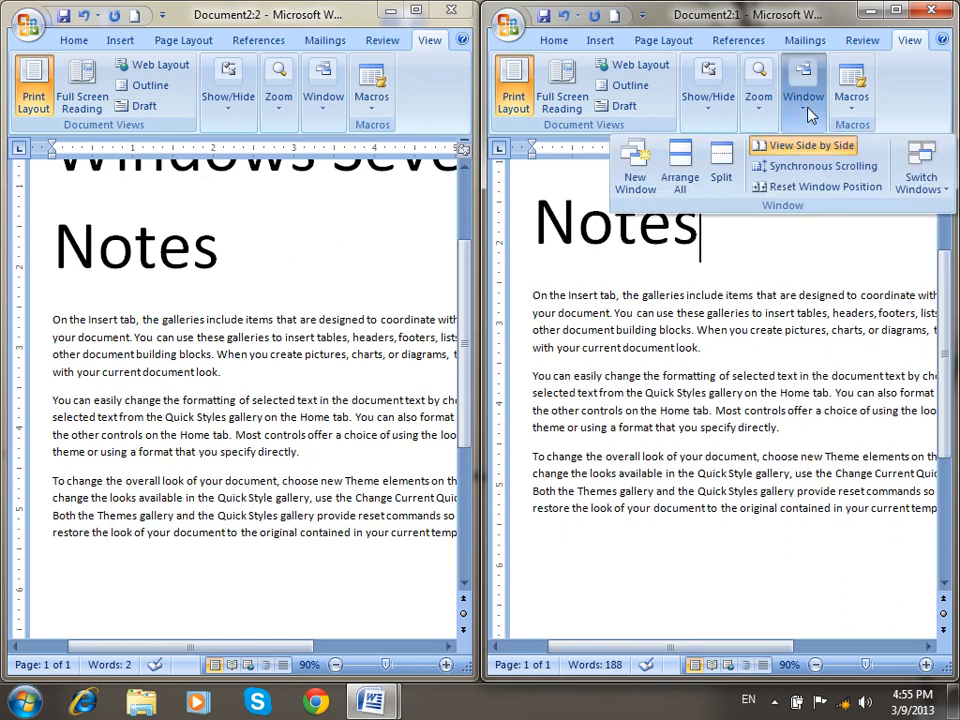
{"action": "left_click", "coordinate": [800, 166]}
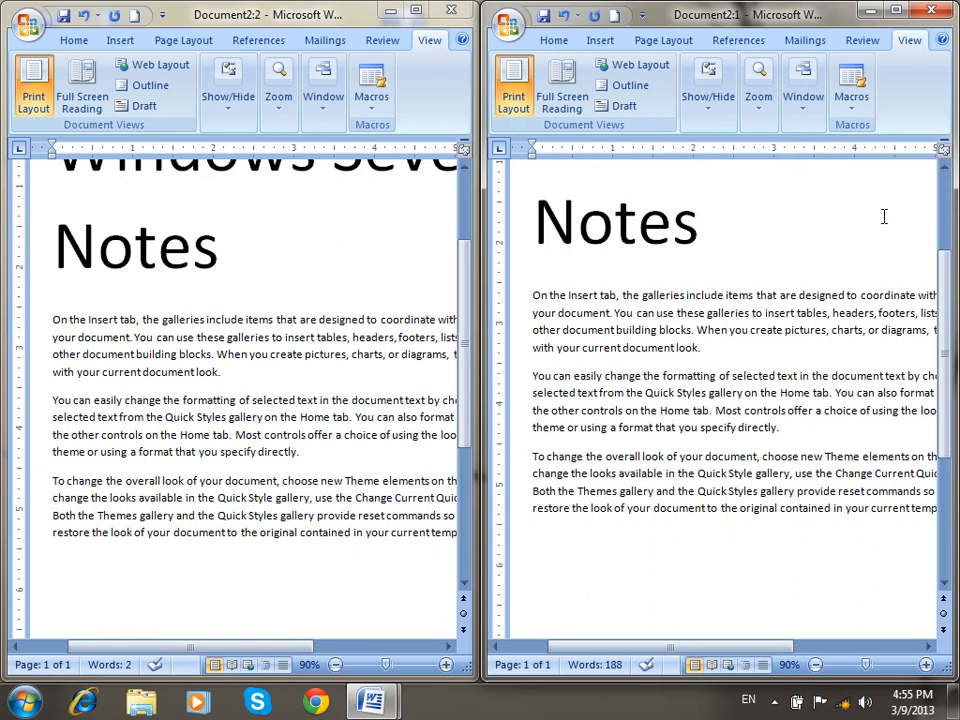
{"action": "left_click_drag", "start_coordinate": [941, 344], "coordinate": [954, 283]}
{"action": "left_click", "coordinate": [804, 96]}
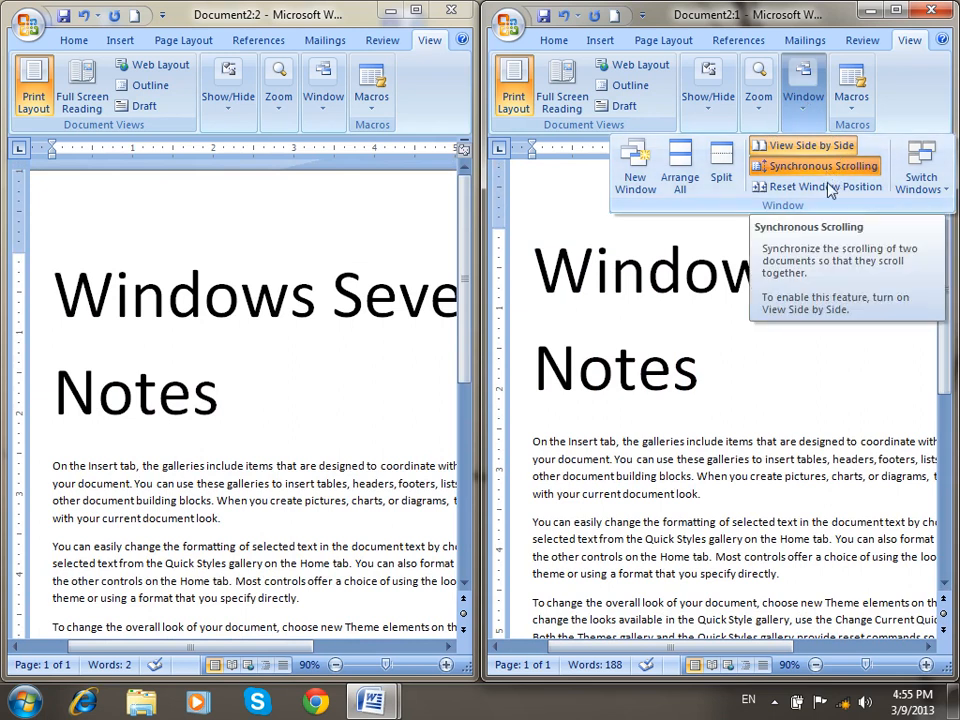
{"action": "left_click", "coordinate": [730, 345]}
Resize the side-by-side windows and restore equal widths with Reset Window Position.
{"action": "left_click_drag", "start_coordinate": [476, 339], "coordinate": [355, 338]}
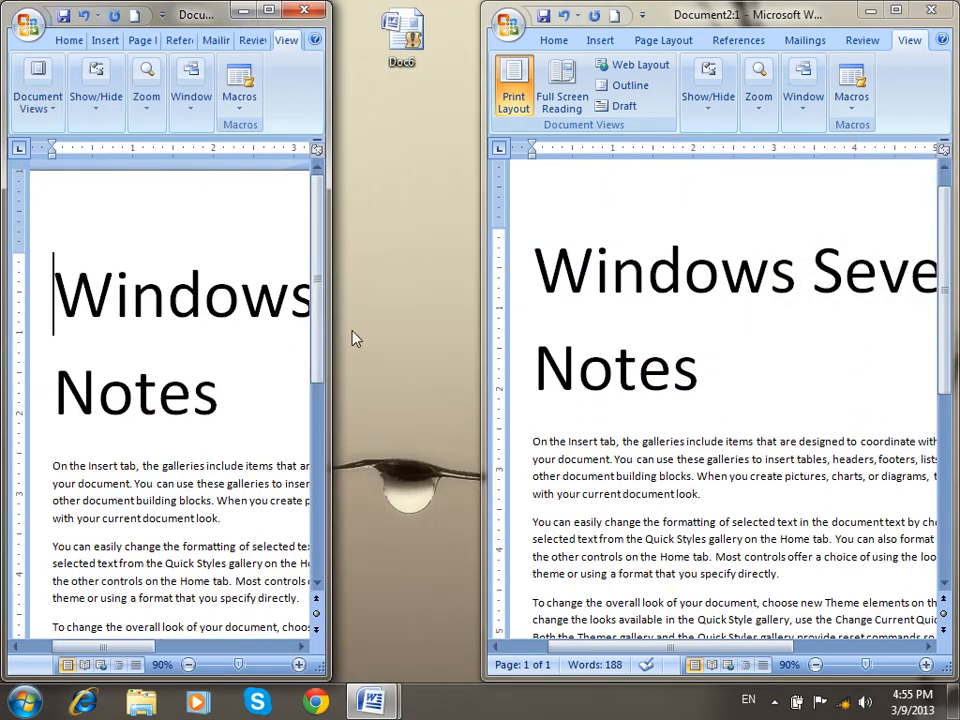
{"action": "left_click_drag", "start_coordinate": [481, 338], "coordinate": [310, 338]}
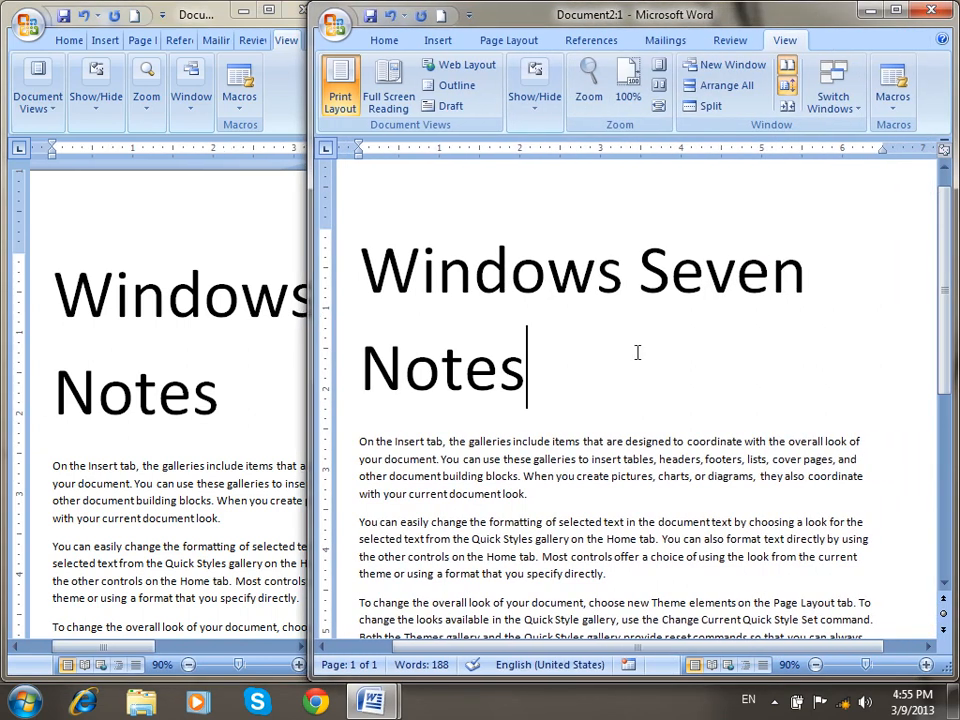
{"action": "left_click", "coordinate": [785, 104]}
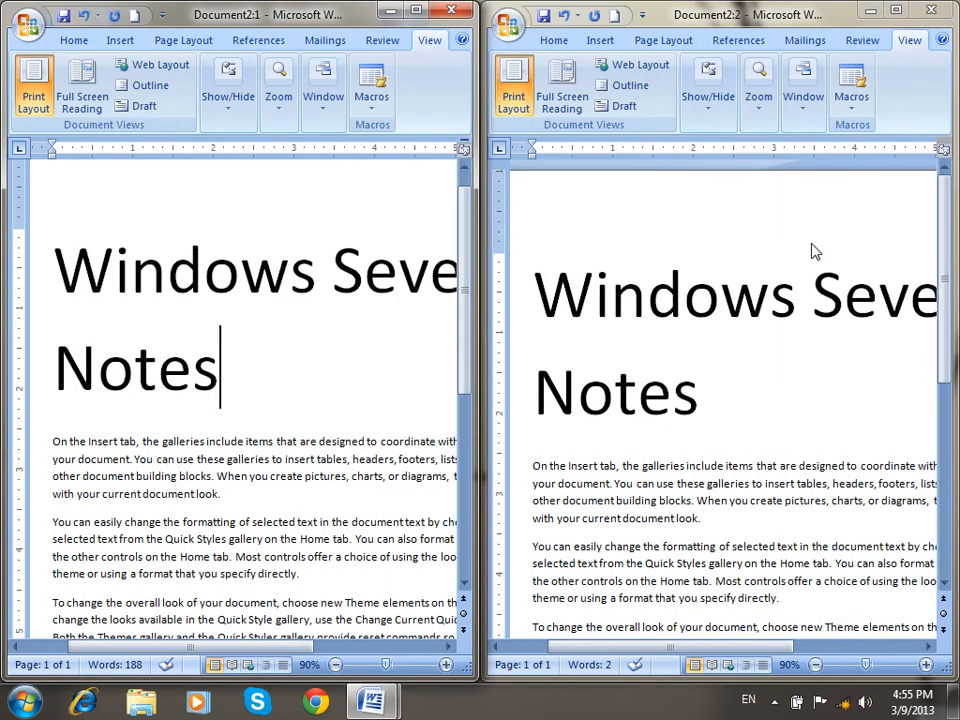
{"action": "left_click_drag", "start_coordinate": [475, 284], "coordinate": [345, 251]}
{"action": "left_click_drag", "start_coordinate": [480, 285], "coordinate": [357, 268]}
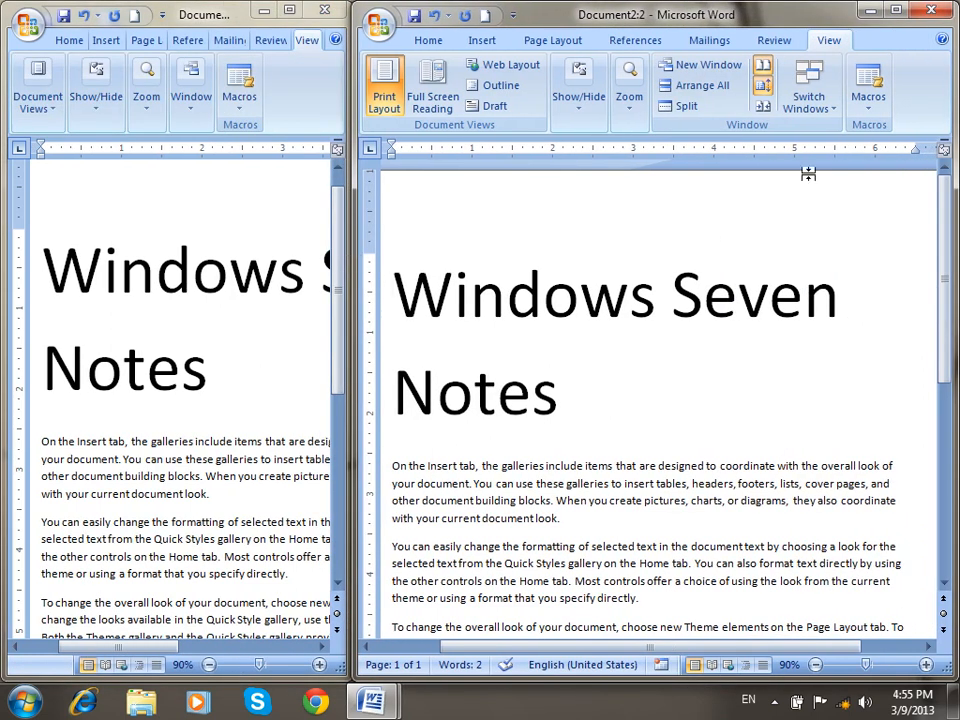
{"action": "left_click", "coordinate": [763, 107]}
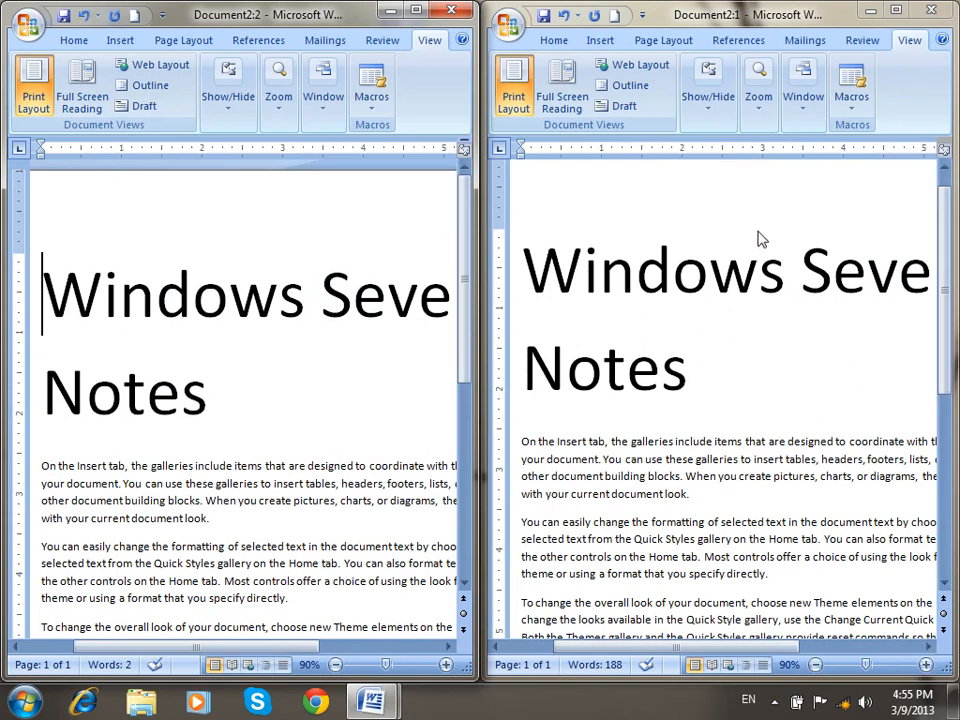
Turn off View Side by Side, Arrange All windows, and close Document2:2.
{"action": "left_click", "coordinate": [808, 115]}
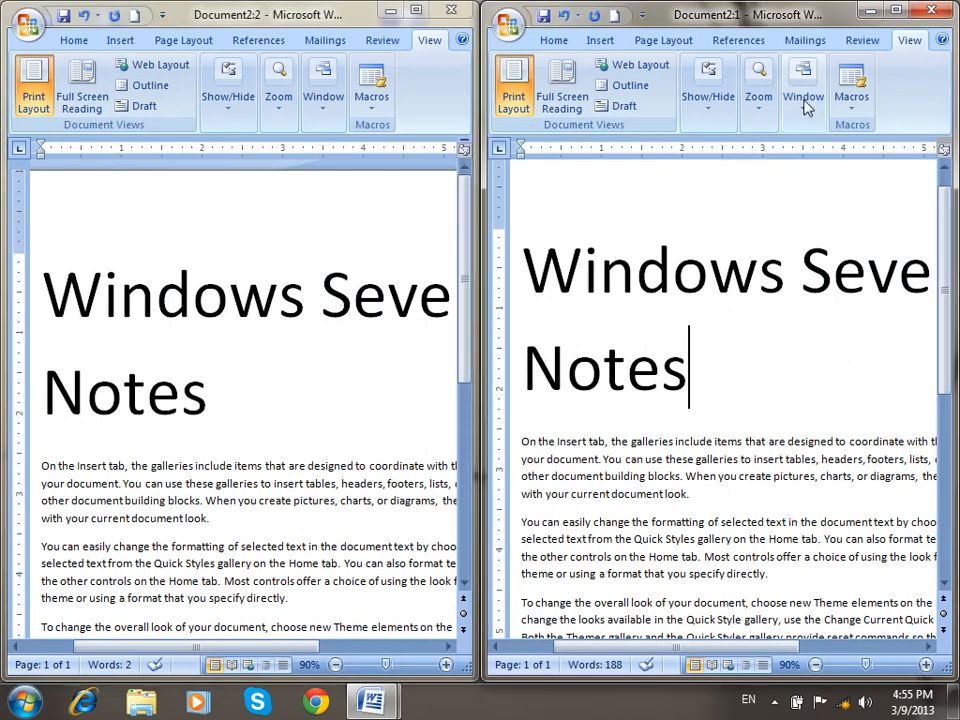
{"action": "left_click", "coordinate": [770, 148]}
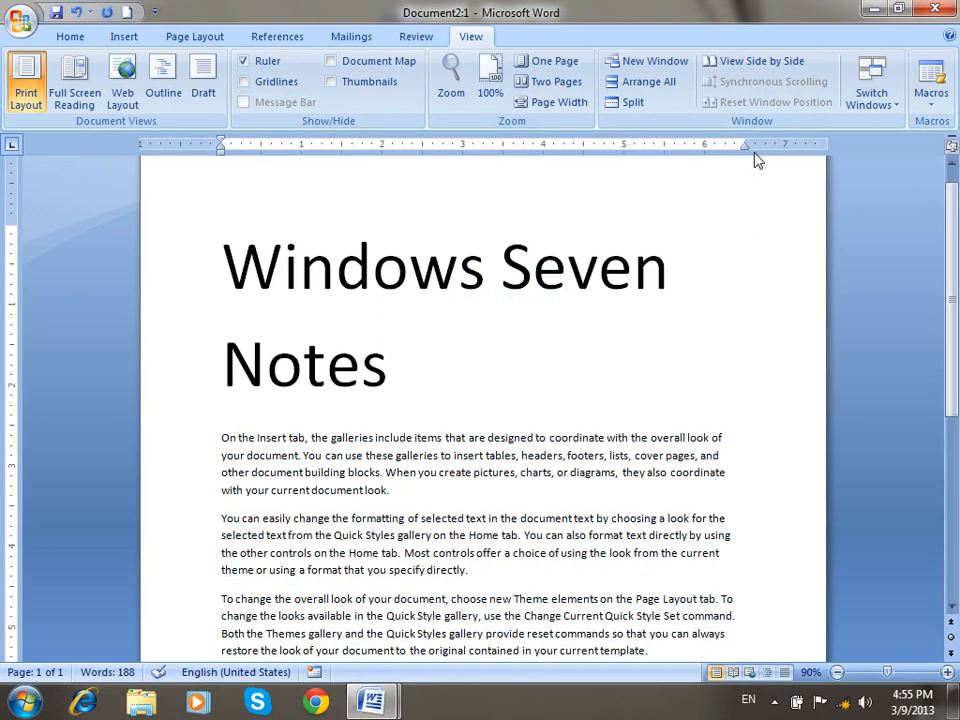
{"action": "left_click", "coordinate": [651, 84]}
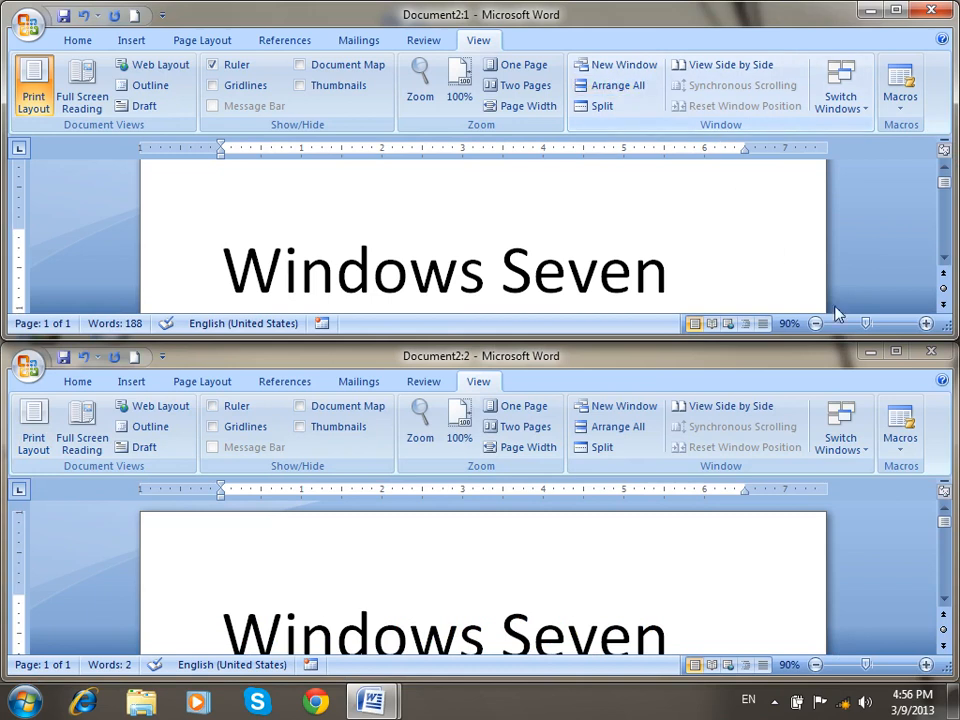
{"action": "left_click", "coordinate": [930, 355]}
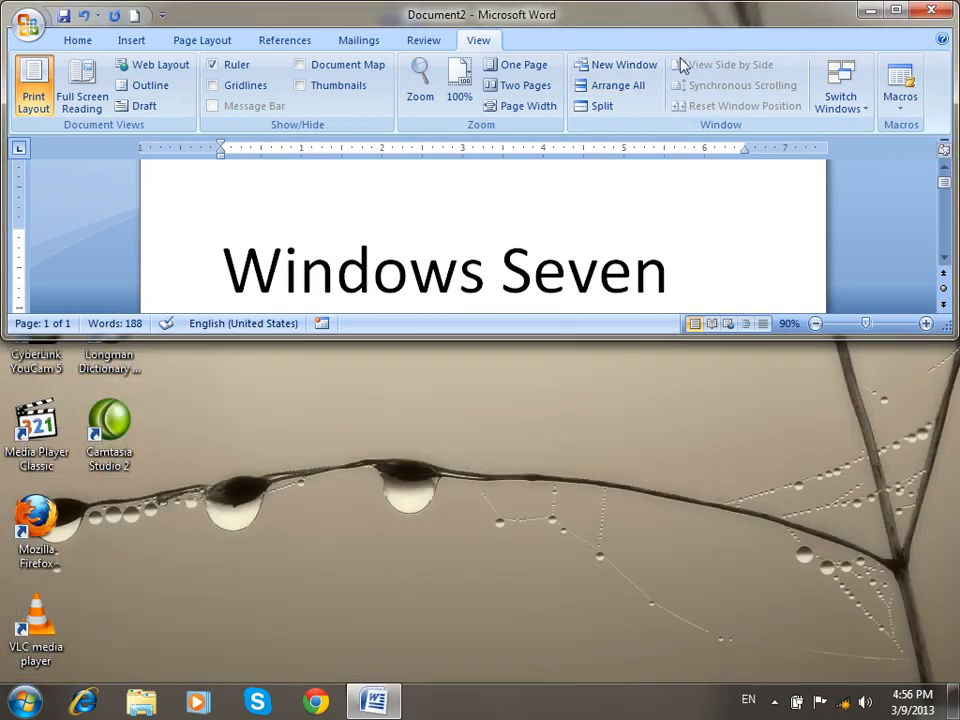
Maximize Document2, create several new blank documents, and tile all nine with Arrange All.
{"action": "double_click", "coordinate": [688, 22]}
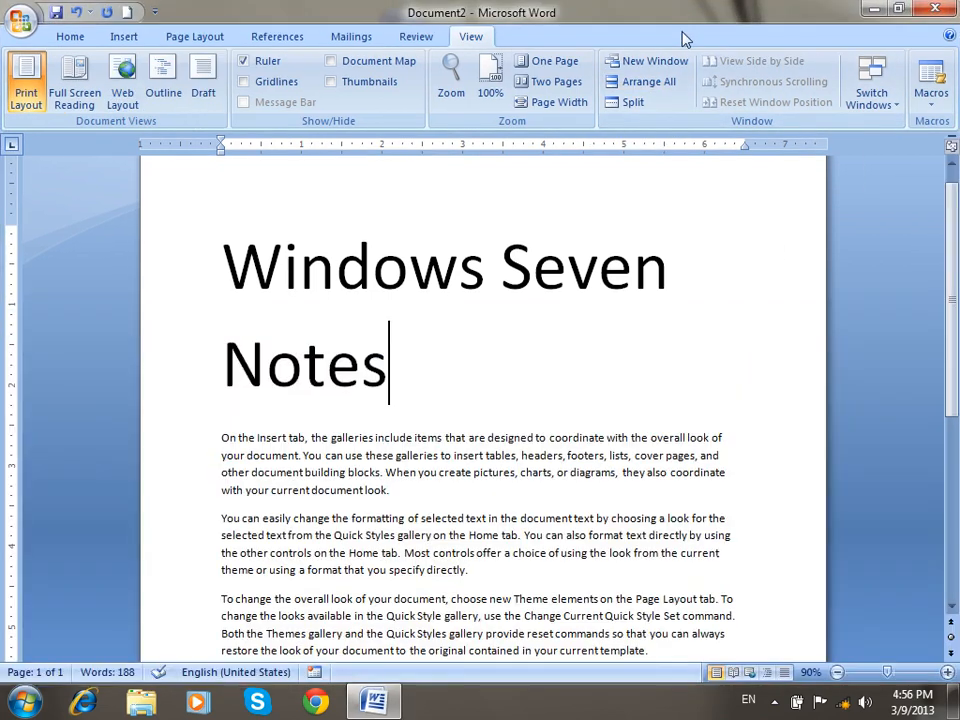
{"action": "left_click", "coordinate": [127, 12]}
{"action": "left_click", "coordinate": [129, 17]}
{"action": "left_click", "coordinate": [129, 17]}
{"action": "left_click", "coordinate": [129, 17]}
{"action": "left_click", "coordinate": [129, 17]}
{"action": "left_click", "coordinate": [129, 17]}
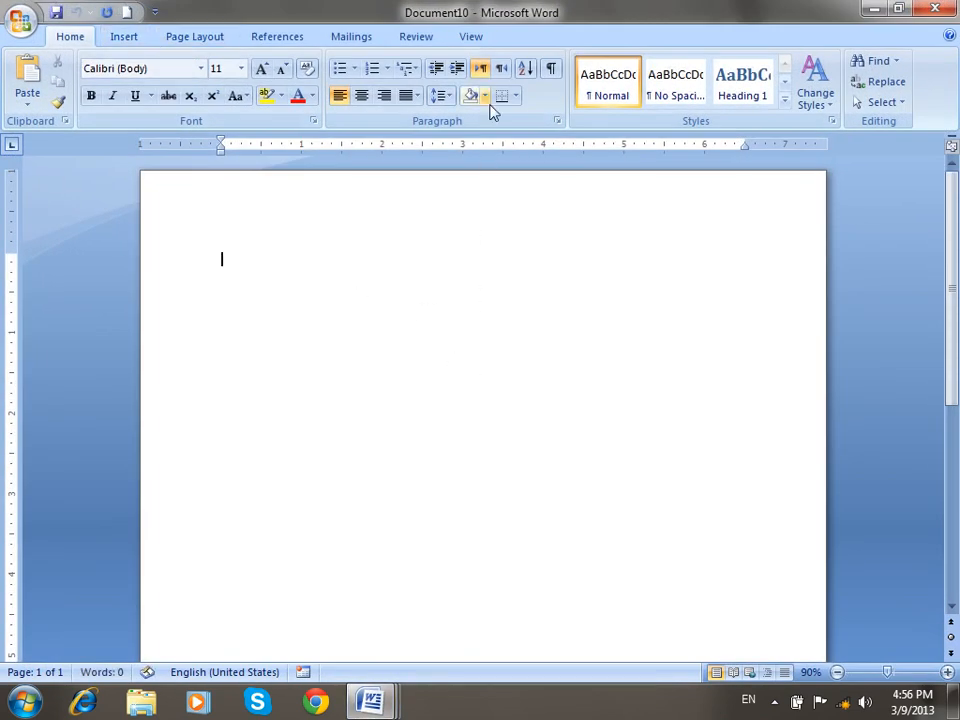
{"action": "left_click", "coordinate": [479, 38]}
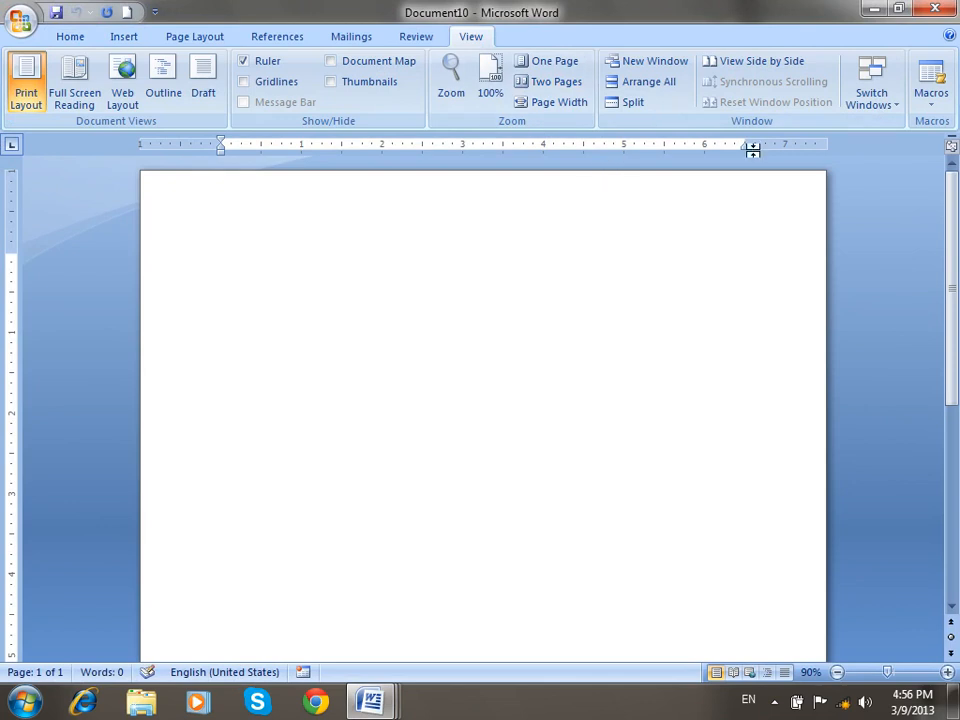
{"action": "left_click", "coordinate": [643, 81]}
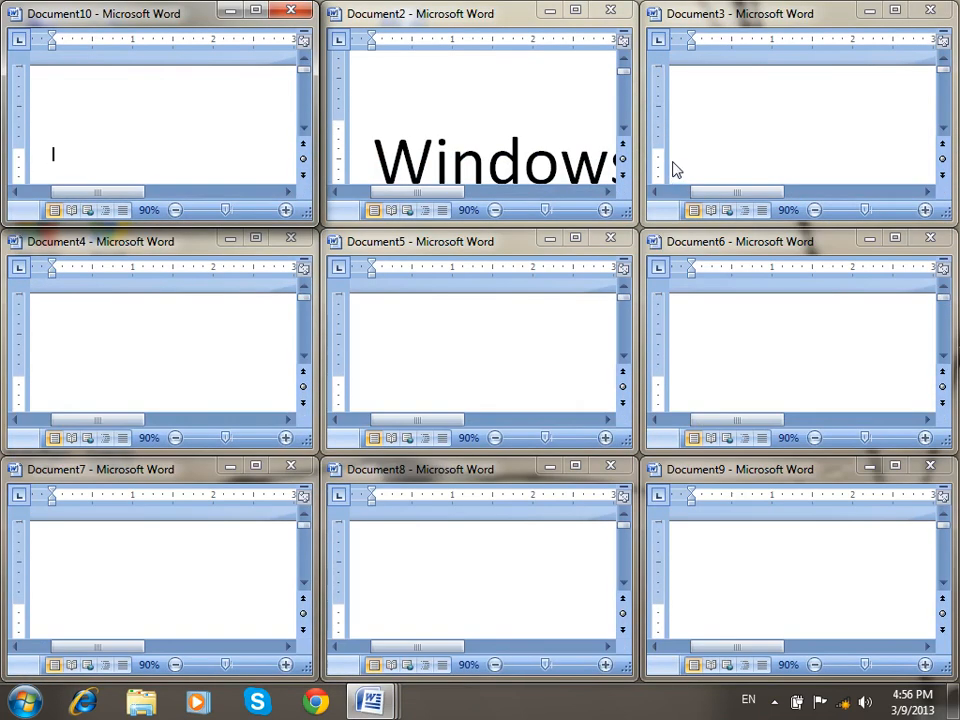
Close every window except Document7, discarding Document2's changes.
{"action": "left_click", "coordinate": [930, 10]}
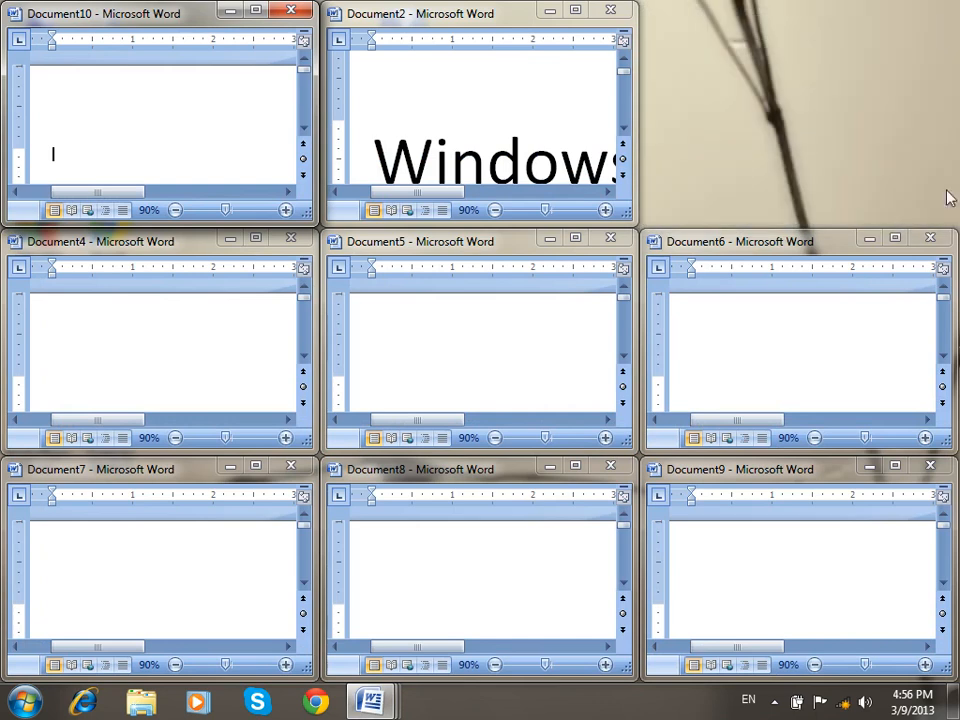
{"action": "left_click", "coordinate": [928, 240]}
{"action": "left_click", "coordinate": [612, 10]}
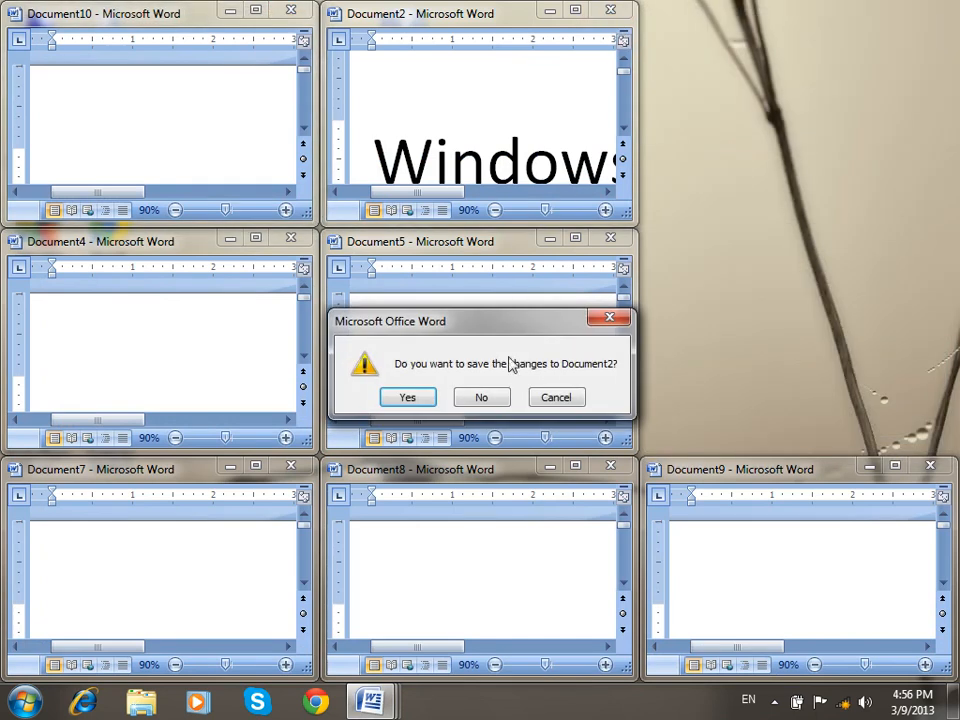
{"action": "left_click", "coordinate": [481, 397]}
{"action": "left_click", "coordinate": [928, 466]}
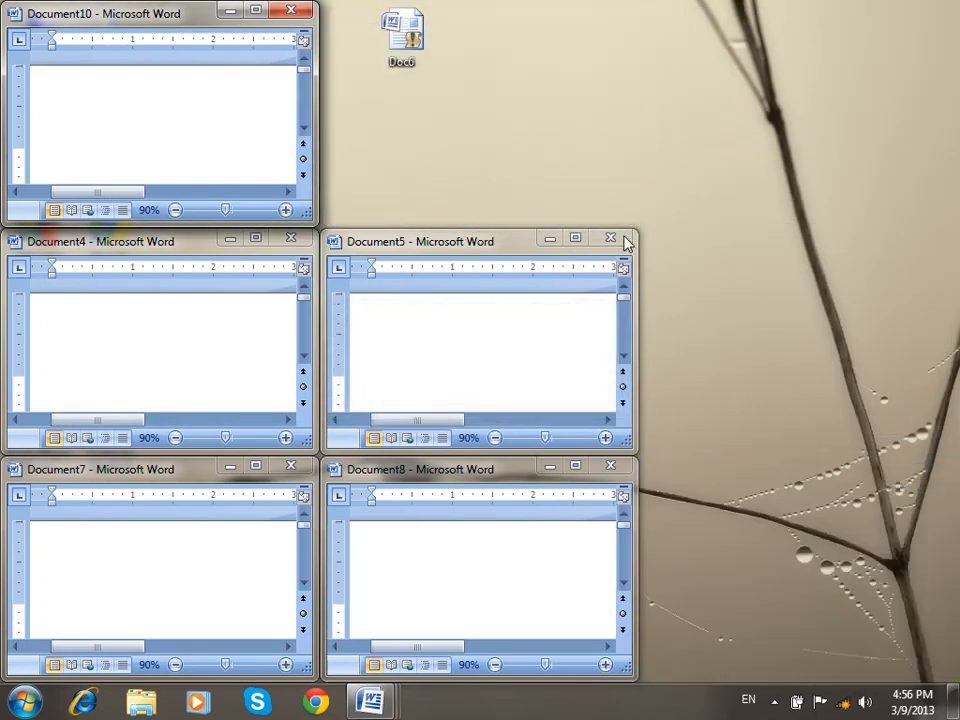
{"action": "left_click", "coordinate": [610, 238]}
{"action": "left_click", "coordinate": [612, 465]}
{"action": "left_click", "coordinate": [295, 12]}
{"action": "left_click", "coordinate": [298, 241]}
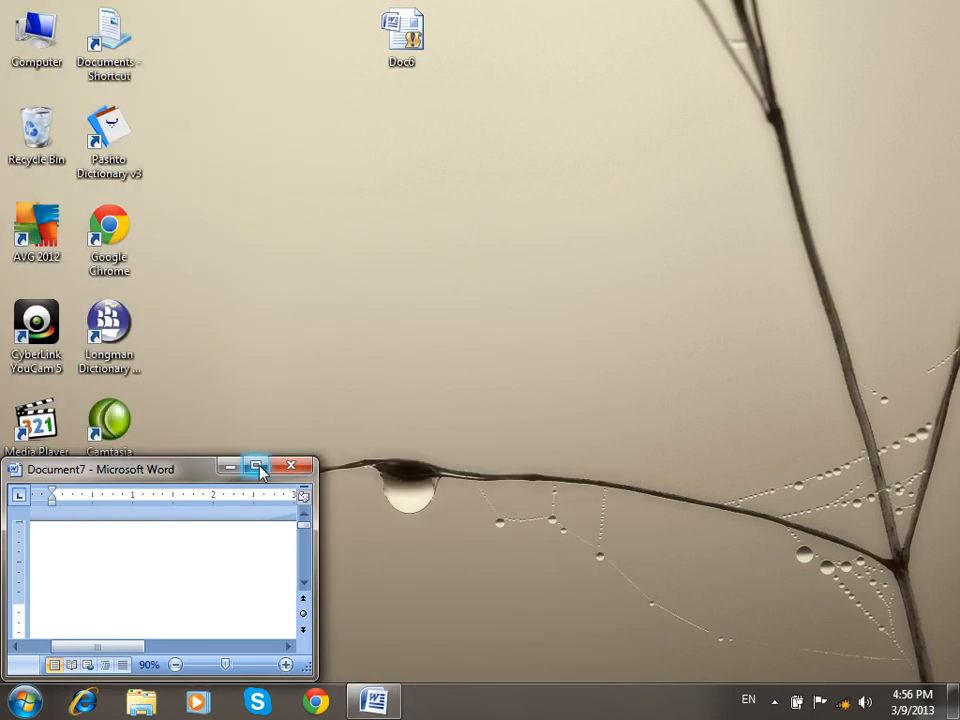
Maximize Document7, split the window mid-page, then remove the split.
{"action": "left_click", "coordinate": [255, 466]}
{"action": "scroll", "coordinate": [401, 355], "scroll_direction": "up", "scroll_amount": 3}
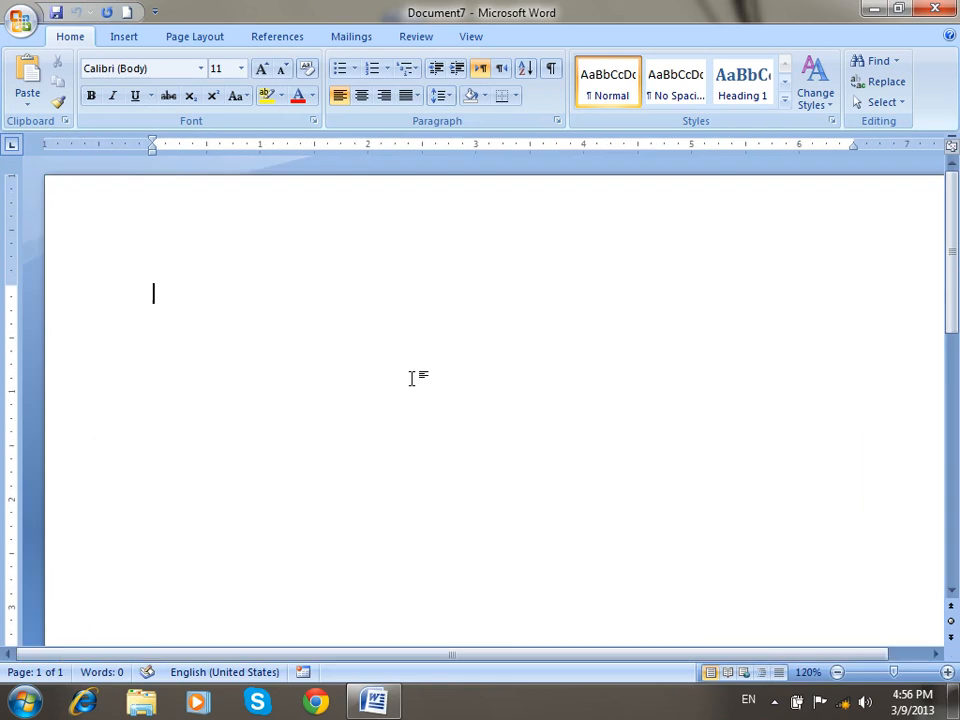
{"action": "left_click", "coordinate": [471, 38]}
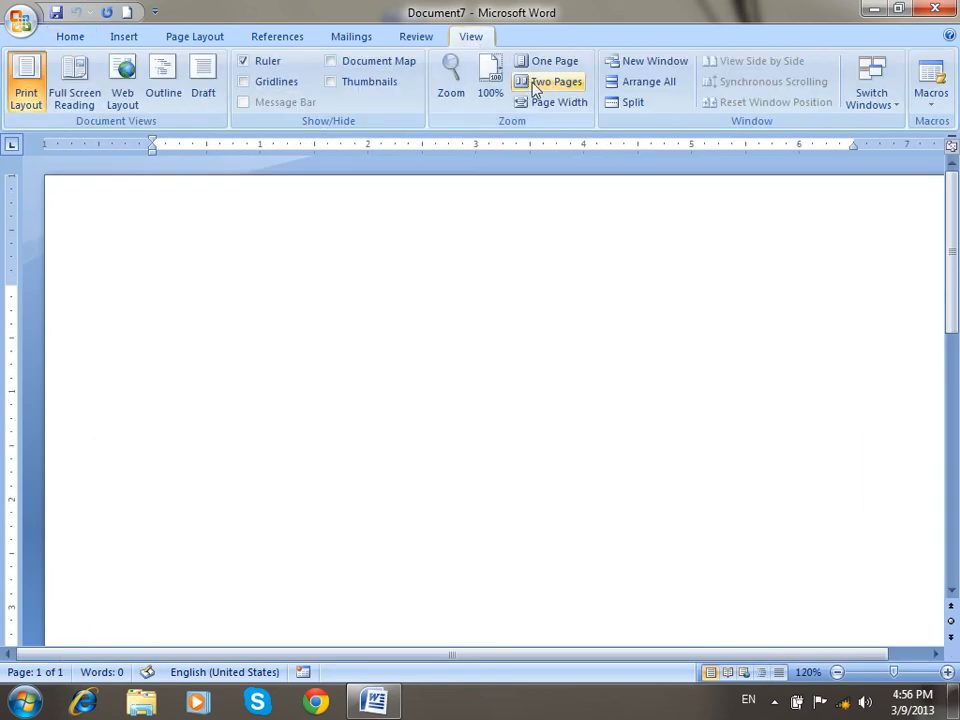
{"action": "left_click", "coordinate": [630, 105]}
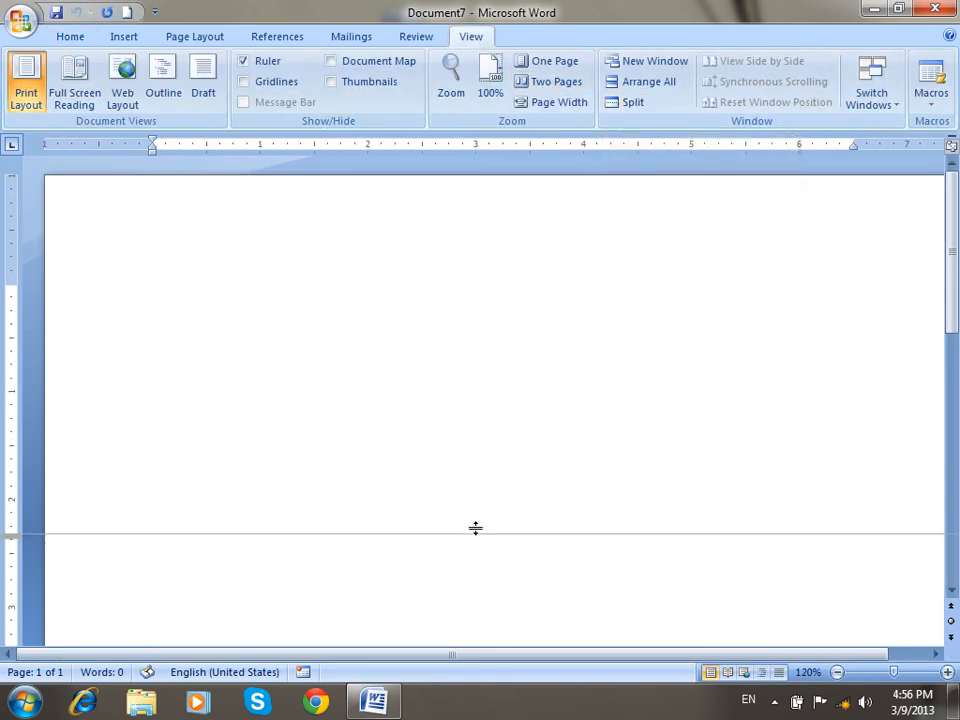
{"action": "left_click", "coordinate": [489, 450]}
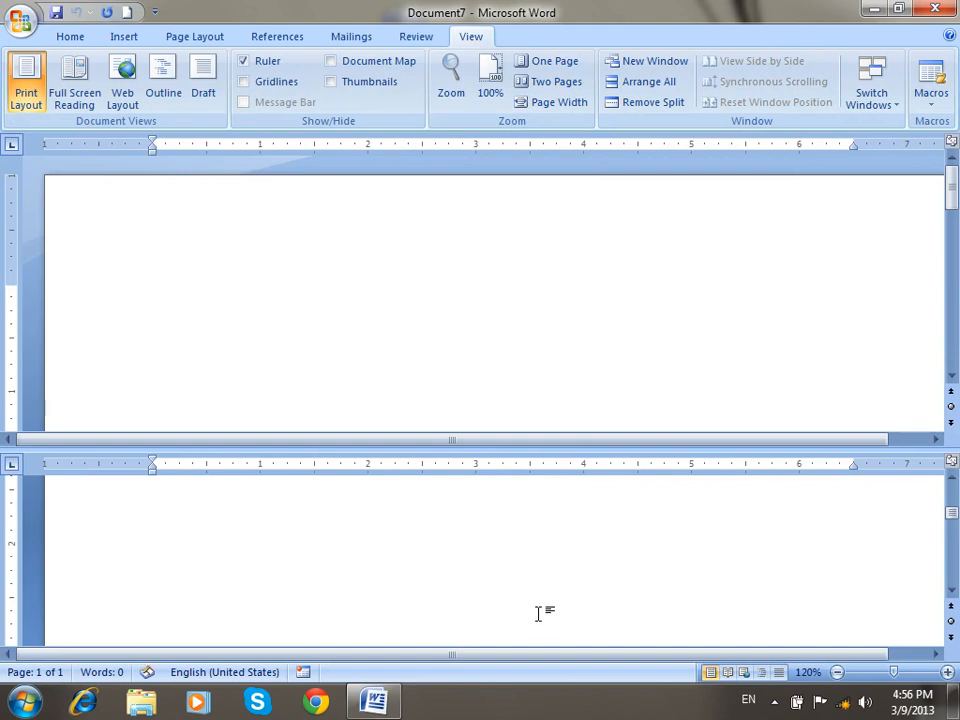
{"action": "left_click", "coordinate": [649, 105]}
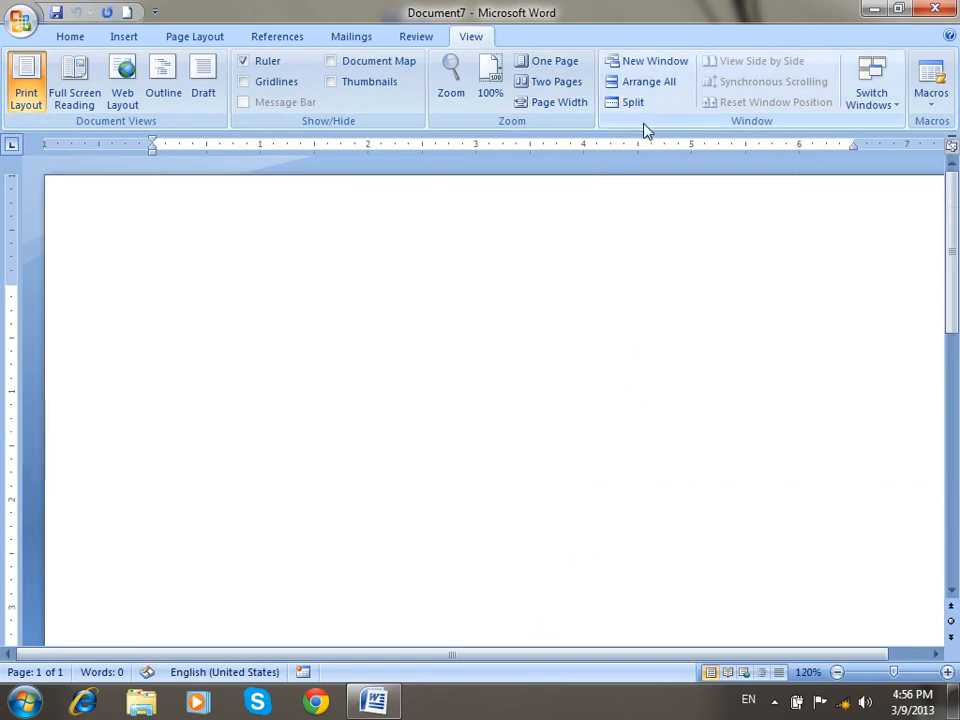